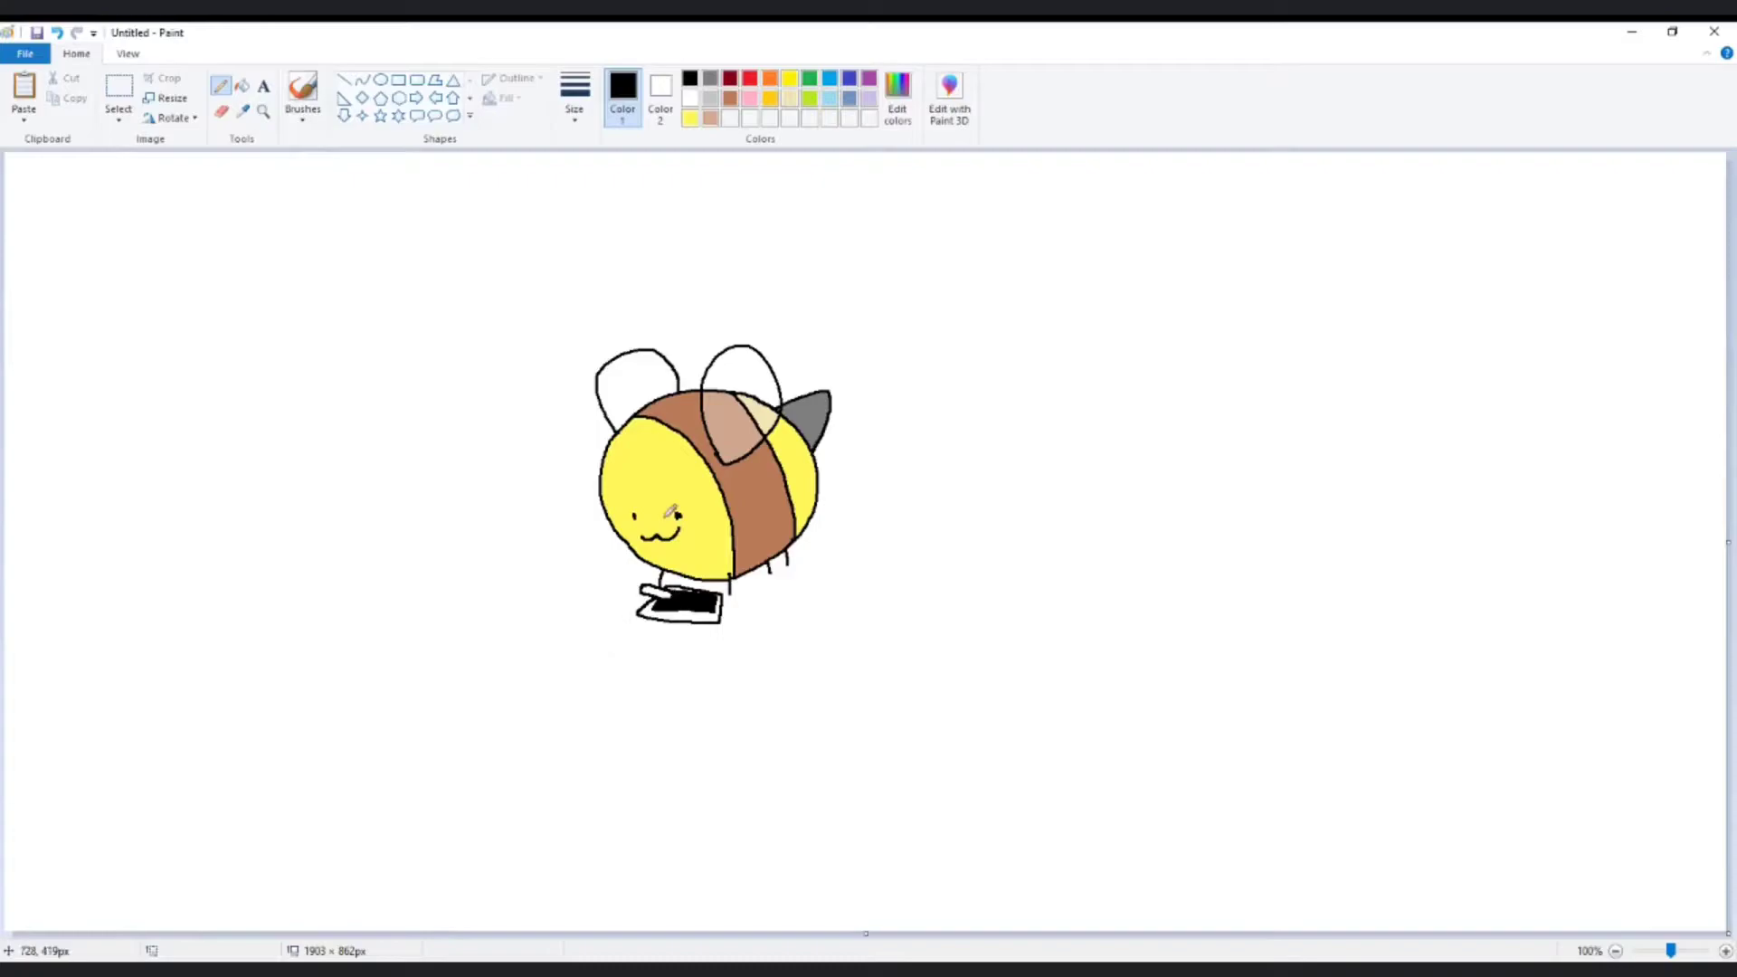
- Draw rectangular glasses on the bee's face and move the whole bee to the canvas's upper-left corner
{"action": "mouse_move", "coordinate": [617, 496]}
{"action": "left_mouse_down"}
{"action": "mouse_move", "coordinate": [658, 514]}
{"action": "mouse_move", "coordinate": [659, 492]}
{"action": "mouse_move", "coordinate": [627, 493]}
{"action": "mouse_move", "coordinate": [715, 517]}
{"action": "mouse_move", "coordinate": [708, 490]}
{"action": "mouse_move", "coordinate": [669, 497]}
{"action": "left_mouse_up"}
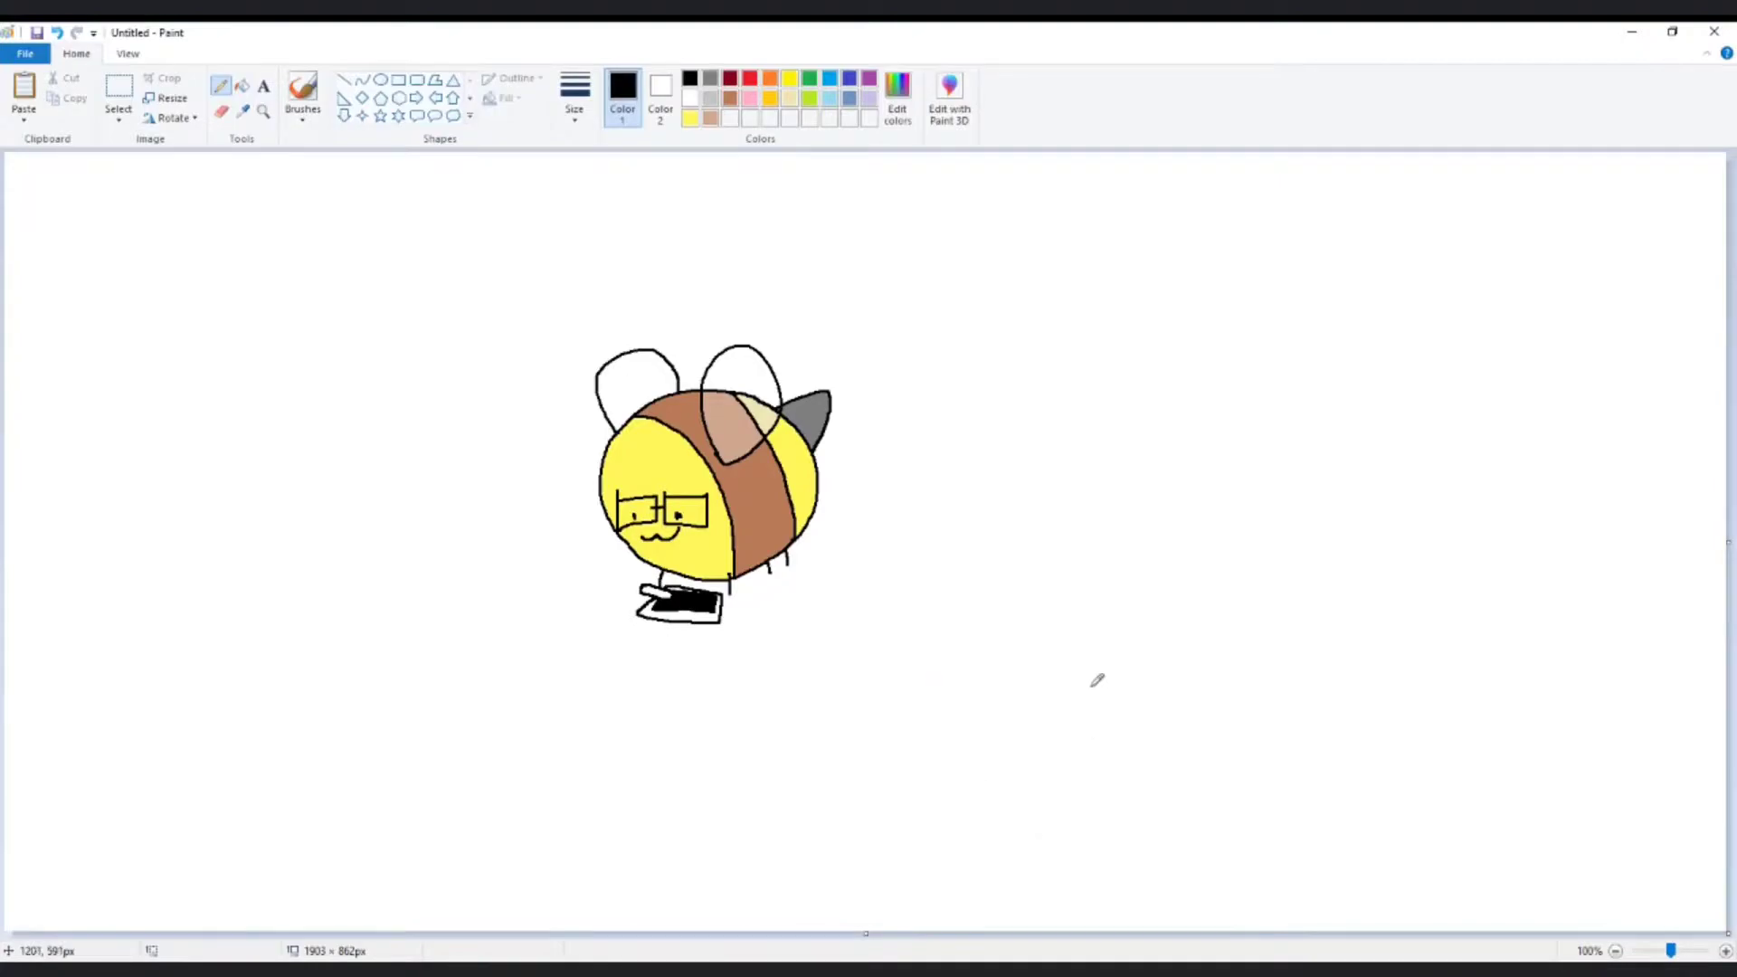
{"action": "left_click", "coordinate": [119, 91]}
{"action": "left_click_drag", "start_coordinate": [517, 261], "coordinate": [349, 253]}
{"action": "left_click", "coordinate": [554, 480]}
{"action": "left_click", "coordinate": [220, 86]}
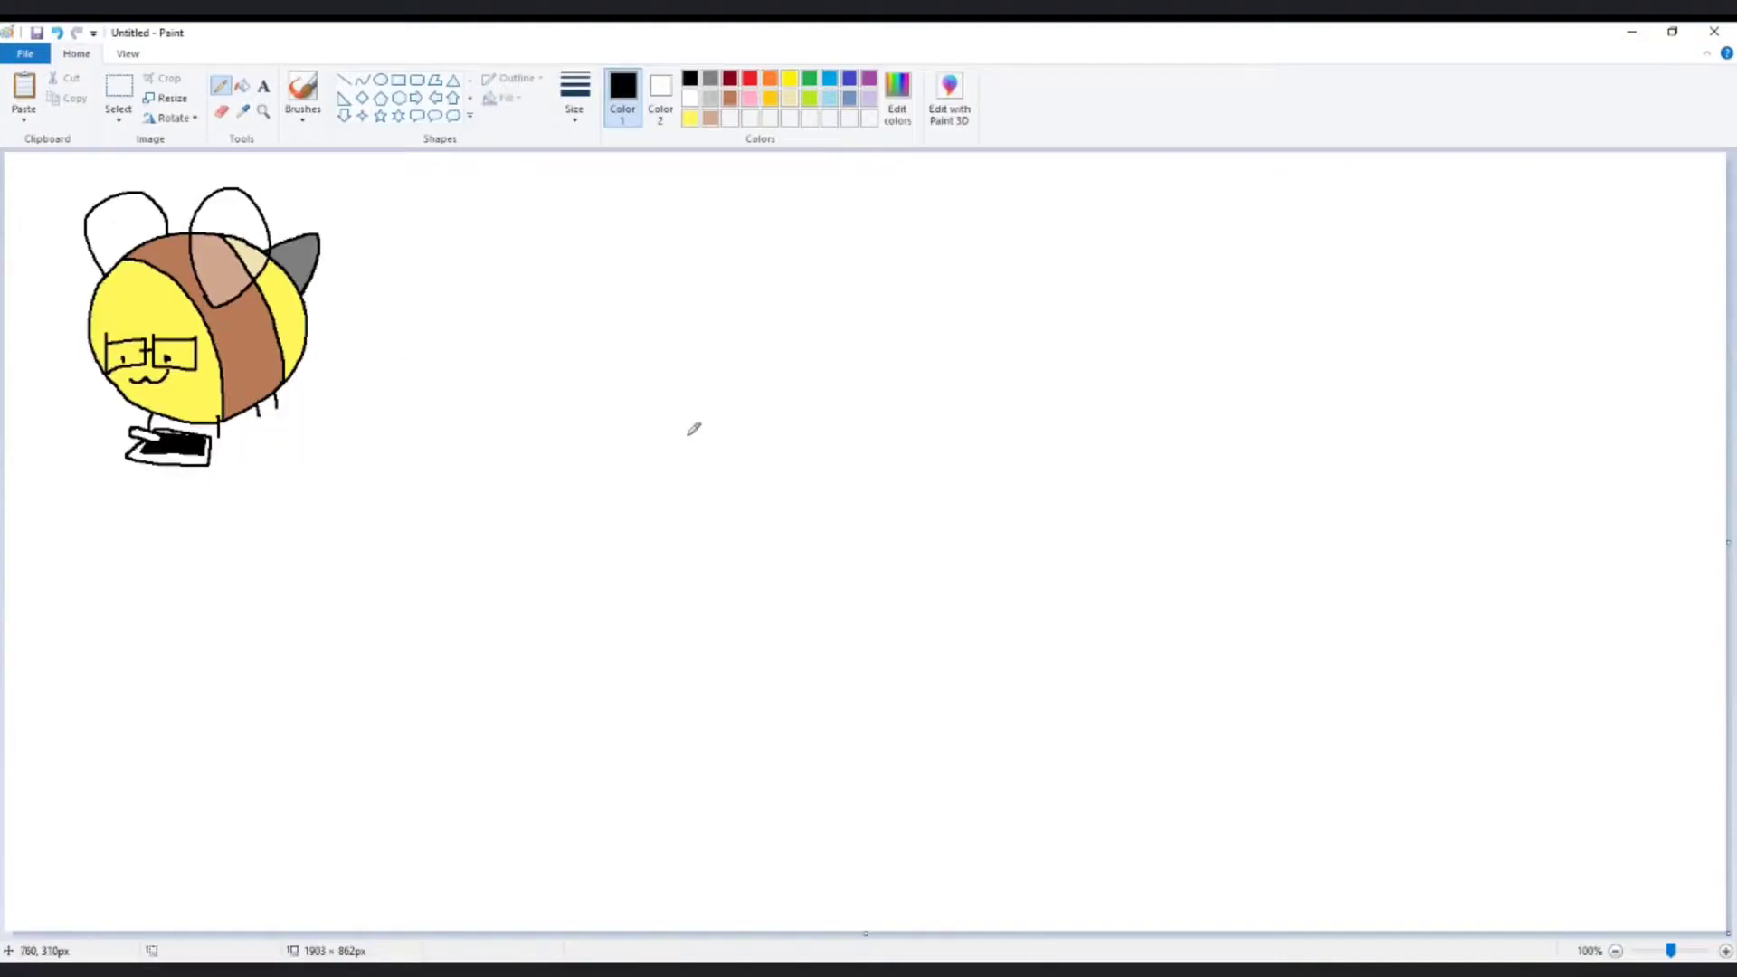
- Draw a tall smiling person beside the bee, in black outline, with shrugging arms, long legs and feet
{"action": "mouse_move", "coordinate": [436, 286]}
{"action": "left_mouse_down"}
{"action": "mouse_move", "coordinate": [421, 321]}
{"action": "mouse_move", "coordinate": [478, 319]}
{"action": "mouse_move", "coordinate": [406, 323]}
{"action": "mouse_move", "coordinate": [409, 280]}
{"action": "mouse_move", "coordinate": [436, 257]}
{"action": "mouse_move", "coordinate": [484, 285]}
{"action": "mouse_move", "coordinate": [487, 330]}
{"action": "mouse_move", "coordinate": [395, 355]}
{"action": "mouse_move", "coordinate": [377, 410]}
{"action": "left_mouse_up"}
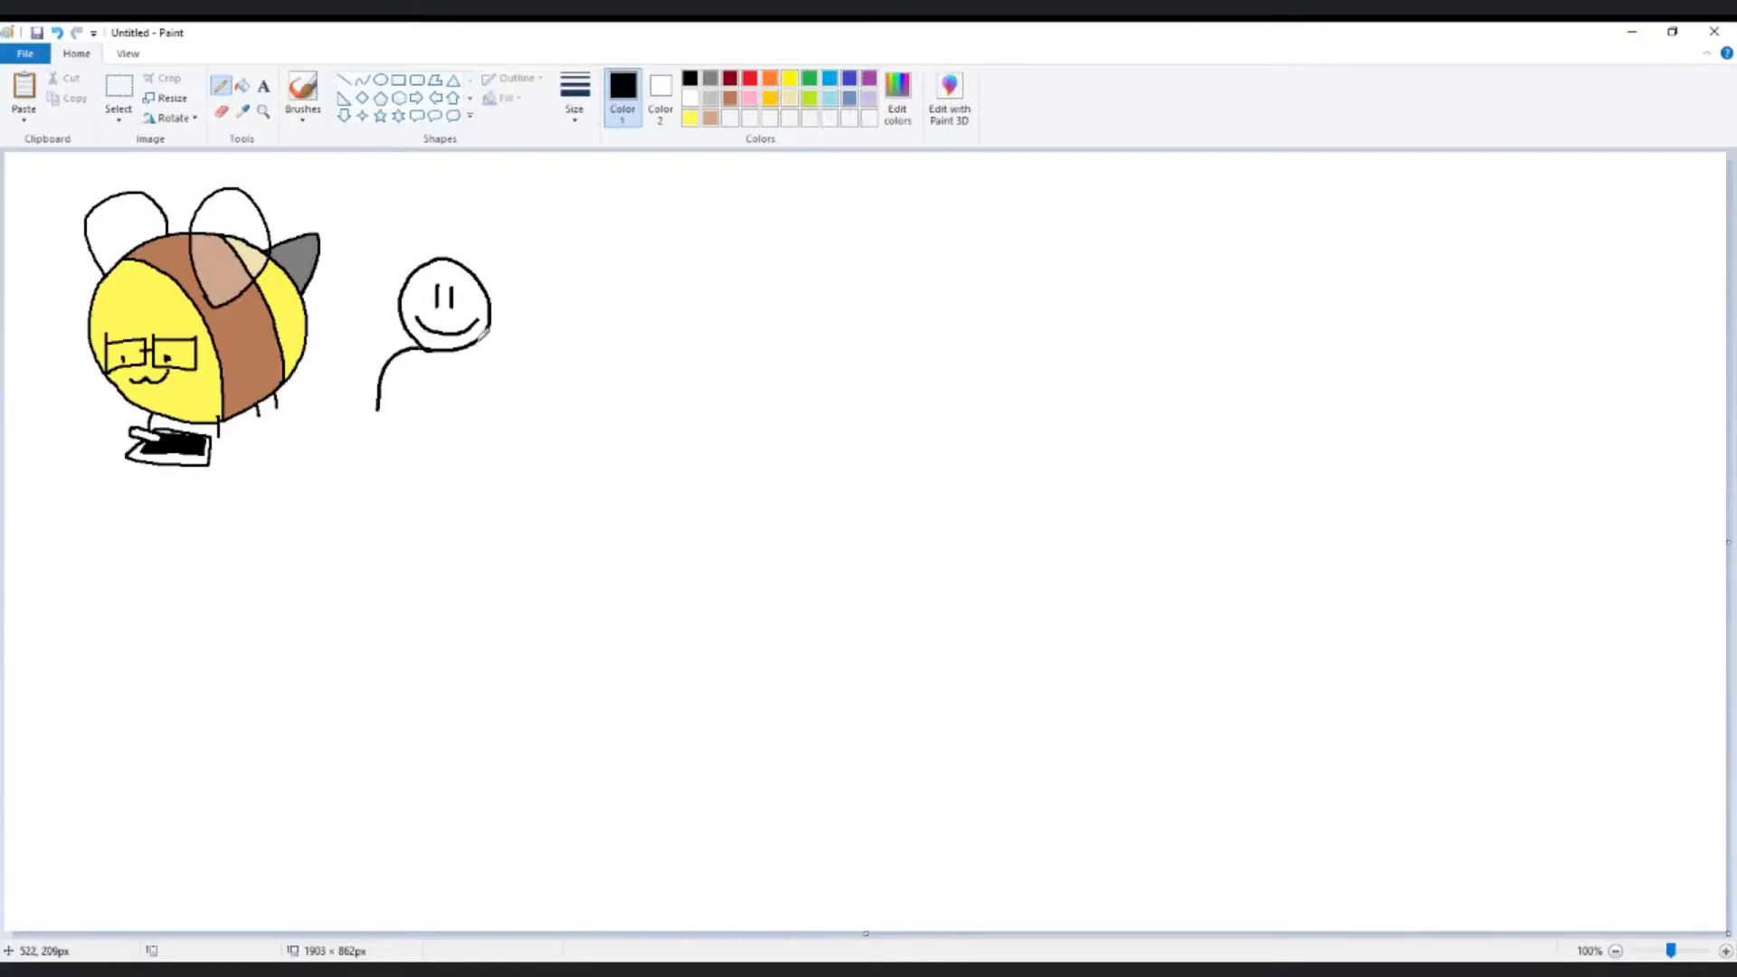
{"action": "mouse_move", "coordinate": [472, 344]}
{"action": "left_mouse_down"}
{"action": "mouse_move", "coordinate": [508, 397]}
{"action": "mouse_move", "coordinate": [412, 400]}
{"action": "mouse_move", "coordinate": [475, 401]}
{"action": "mouse_move", "coordinate": [353, 353]}
{"action": "mouse_move", "coordinate": [330, 361]}
{"action": "mouse_move", "coordinate": [353, 372]}
{"action": "mouse_move", "coordinate": [350, 411]}
{"action": "left_mouse_up"}
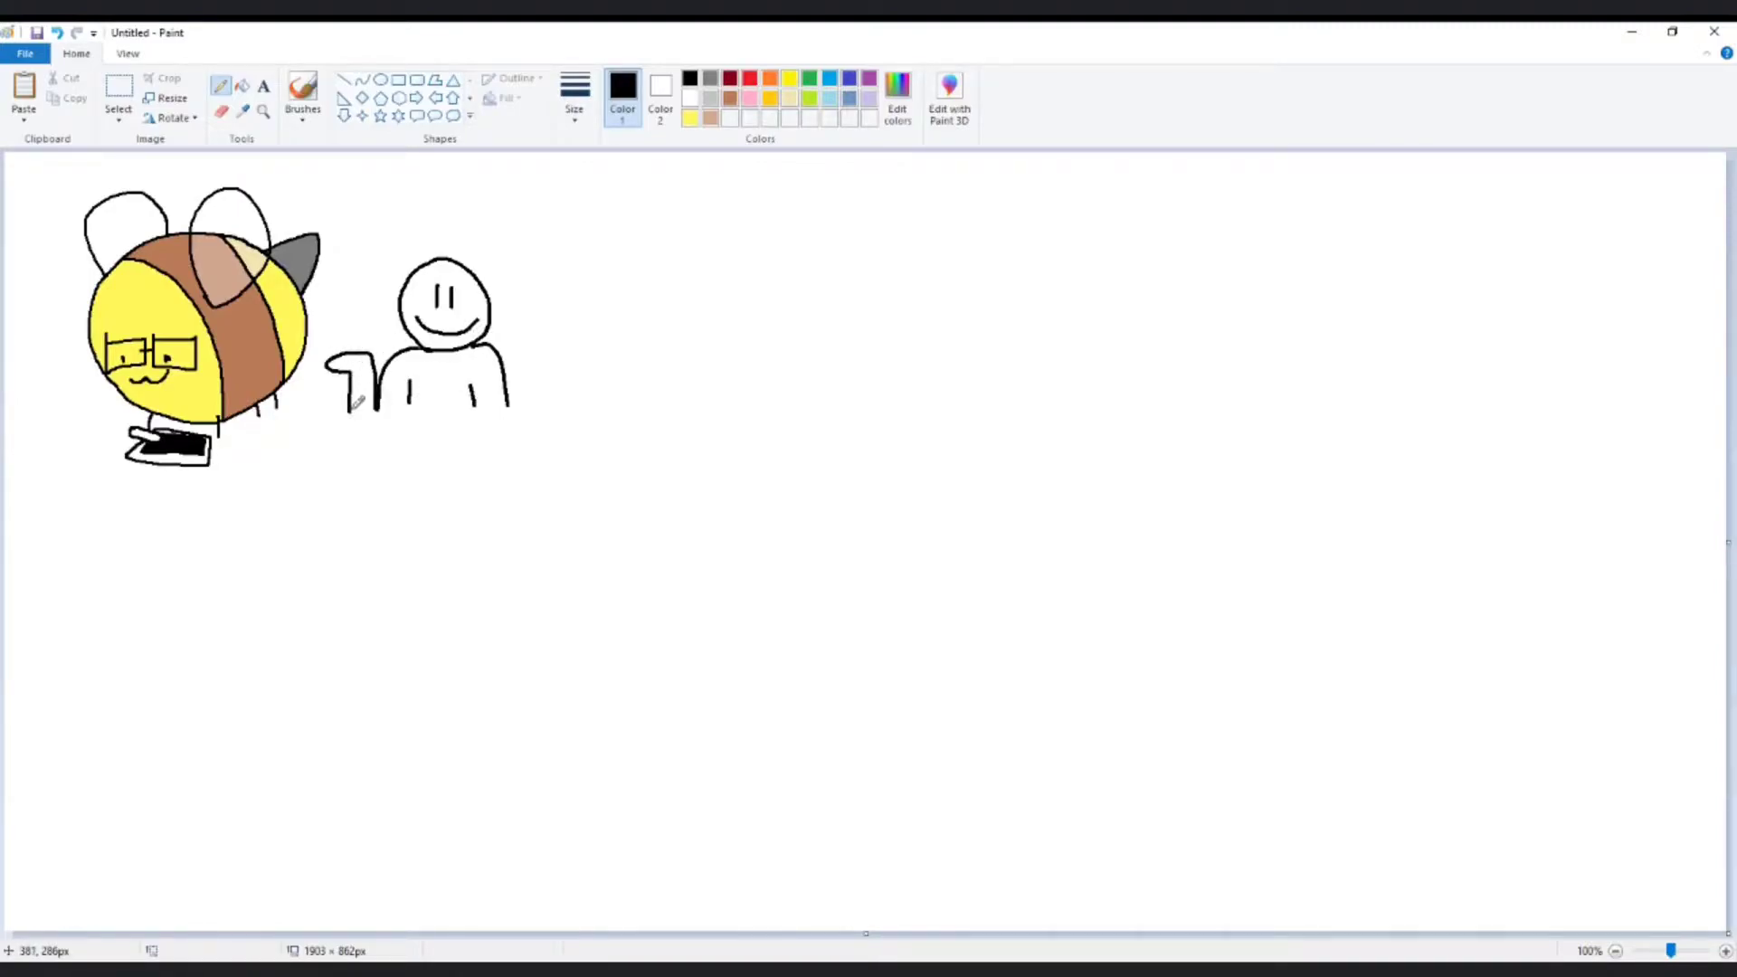
{"action": "mouse_move", "coordinate": [510, 404]}
{"action": "left_mouse_down"}
{"action": "mouse_move", "coordinate": [539, 351]}
{"action": "mouse_move", "coordinate": [572, 356]}
{"action": "mouse_move", "coordinate": [543, 413]}
{"action": "left_mouse_up"}
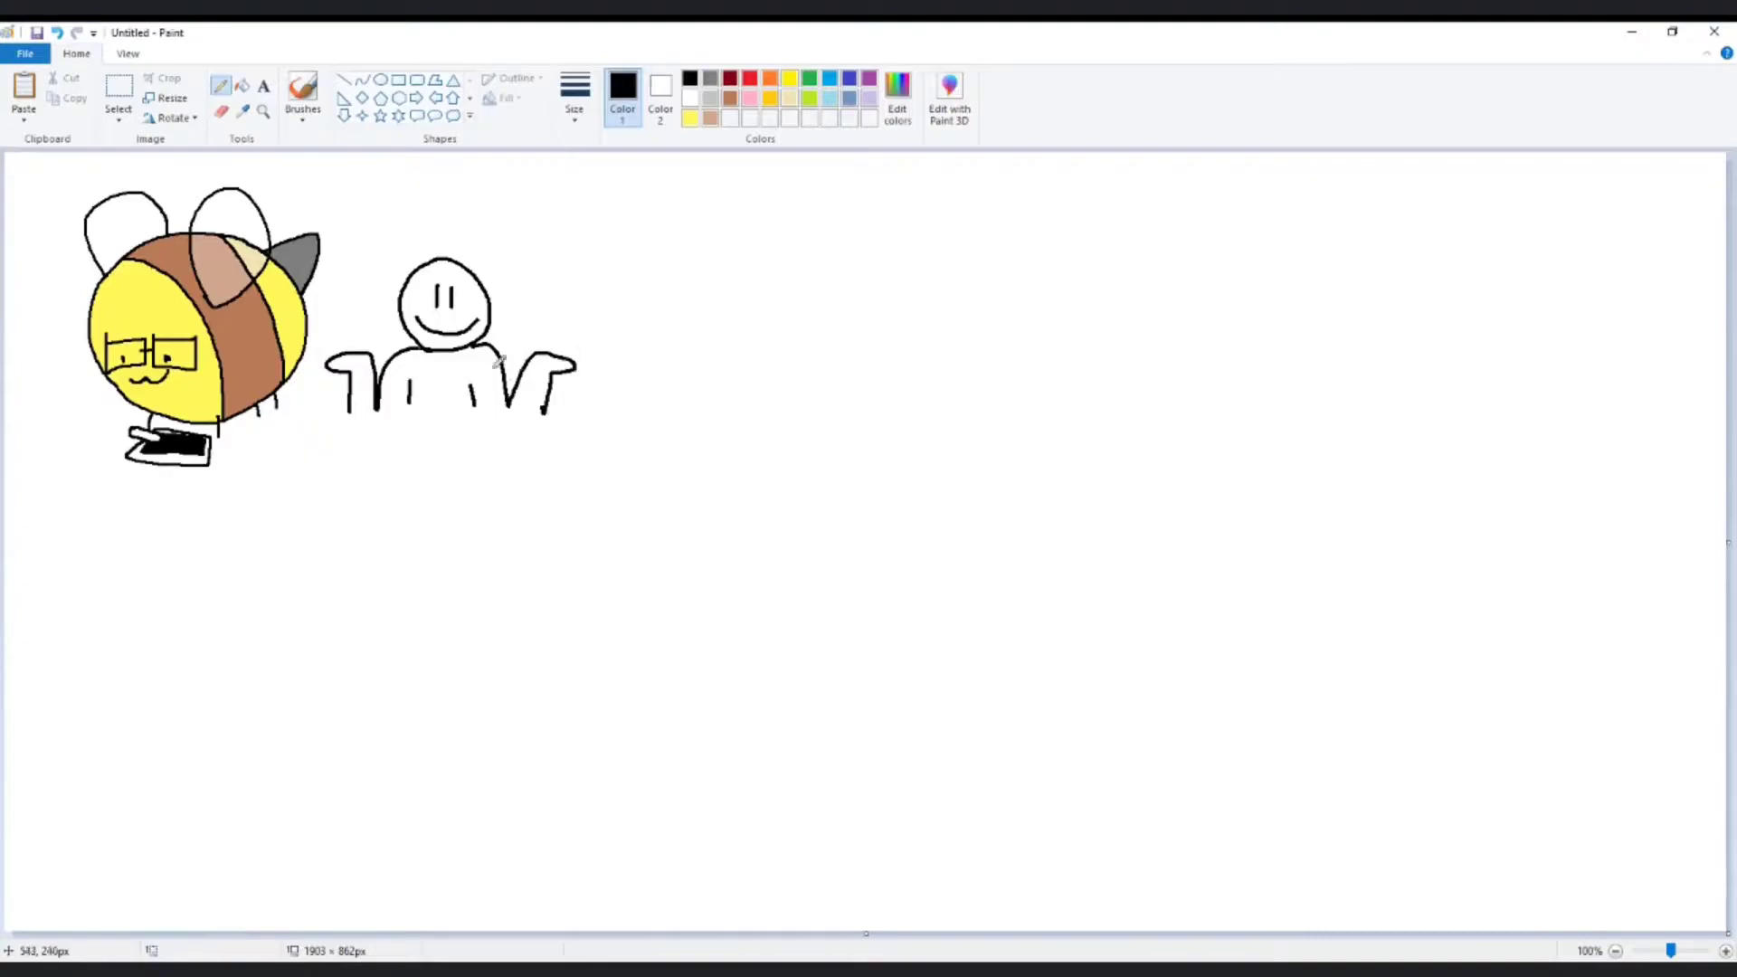
{"action": "mouse_move", "coordinate": [462, 547]}
{"action": "left_mouse_down"}
{"action": "mouse_move", "coordinate": [491, 672]}
{"action": "mouse_move", "coordinate": [580, 710]}
{"action": "mouse_move", "coordinate": [582, 686]}
{"action": "mouse_move", "coordinate": [547, 674]}
{"action": "mouse_move", "coordinate": [508, 449]}
{"action": "left_mouse_up"}
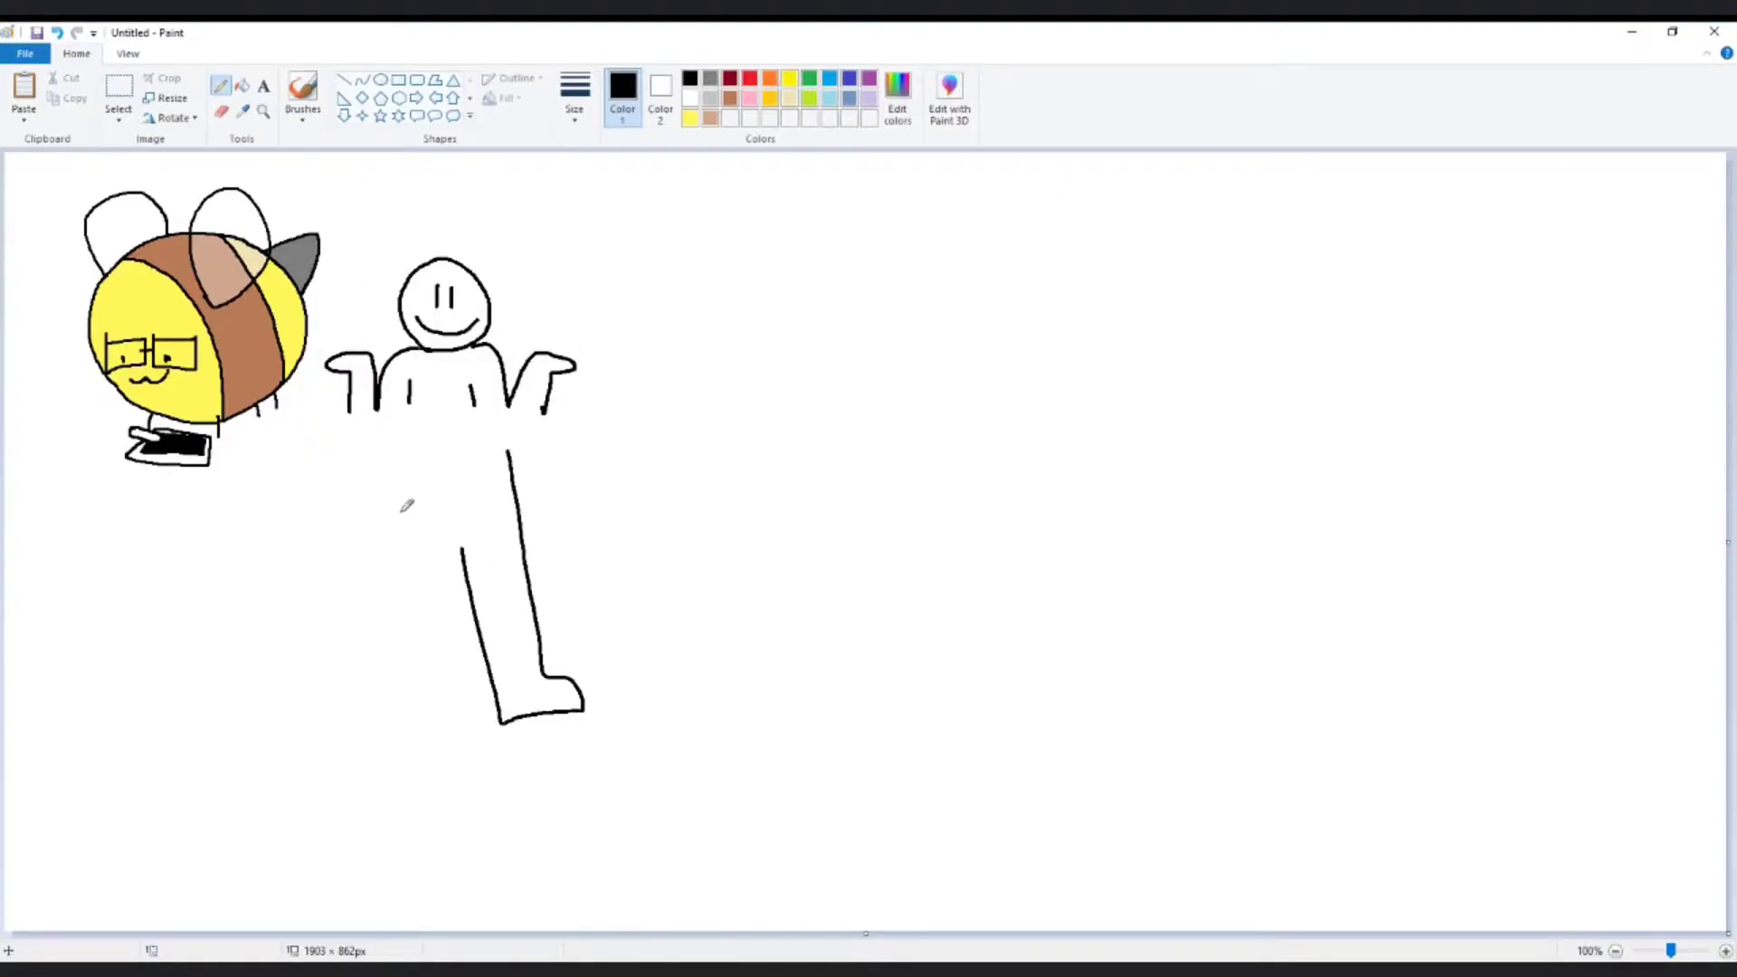
{"action": "mouse_move", "coordinate": [464, 549]}
{"action": "left_mouse_down"}
{"action": "mouse_move", "coordinate": [447, 491]}
{"action": "mouse_move", "coordinate": [431, 498]}
{"action": "mouse_move", "coordinate": [417, 697]}
{"action": "mouse_move", "coordinate": [326, 698]}
{"action": "mouse_move", "coordinate": [371, 664]}
{"action": "mouse_move", "coordinate": [410, 410]}
{"action": "mouse_move", "coordinate": [496, 423]}
{"action": "mouse_move", "coordinate": [513, 463]}
{"action": "left_mouse_up"}
{"action": "mouse_move", "coordinate": [352, 412]}
{"action": "left_mouse_down"}
{"action": "mouse_move", "coordinate": [357, 443]}
{"action": "mouse_move", "coordinate": [403, 438]}
{"action": "left_mouse_up"}
{"action": "mouse_move", "coordinate": [545, 413]}
{"action": "left_mouse_down"}
{"action": "mouse_move", "coordinate": [534, 440]}
{"action": "mouse_move", "coordinate": [502, 403]}
{"action": "left_mouse_up"}
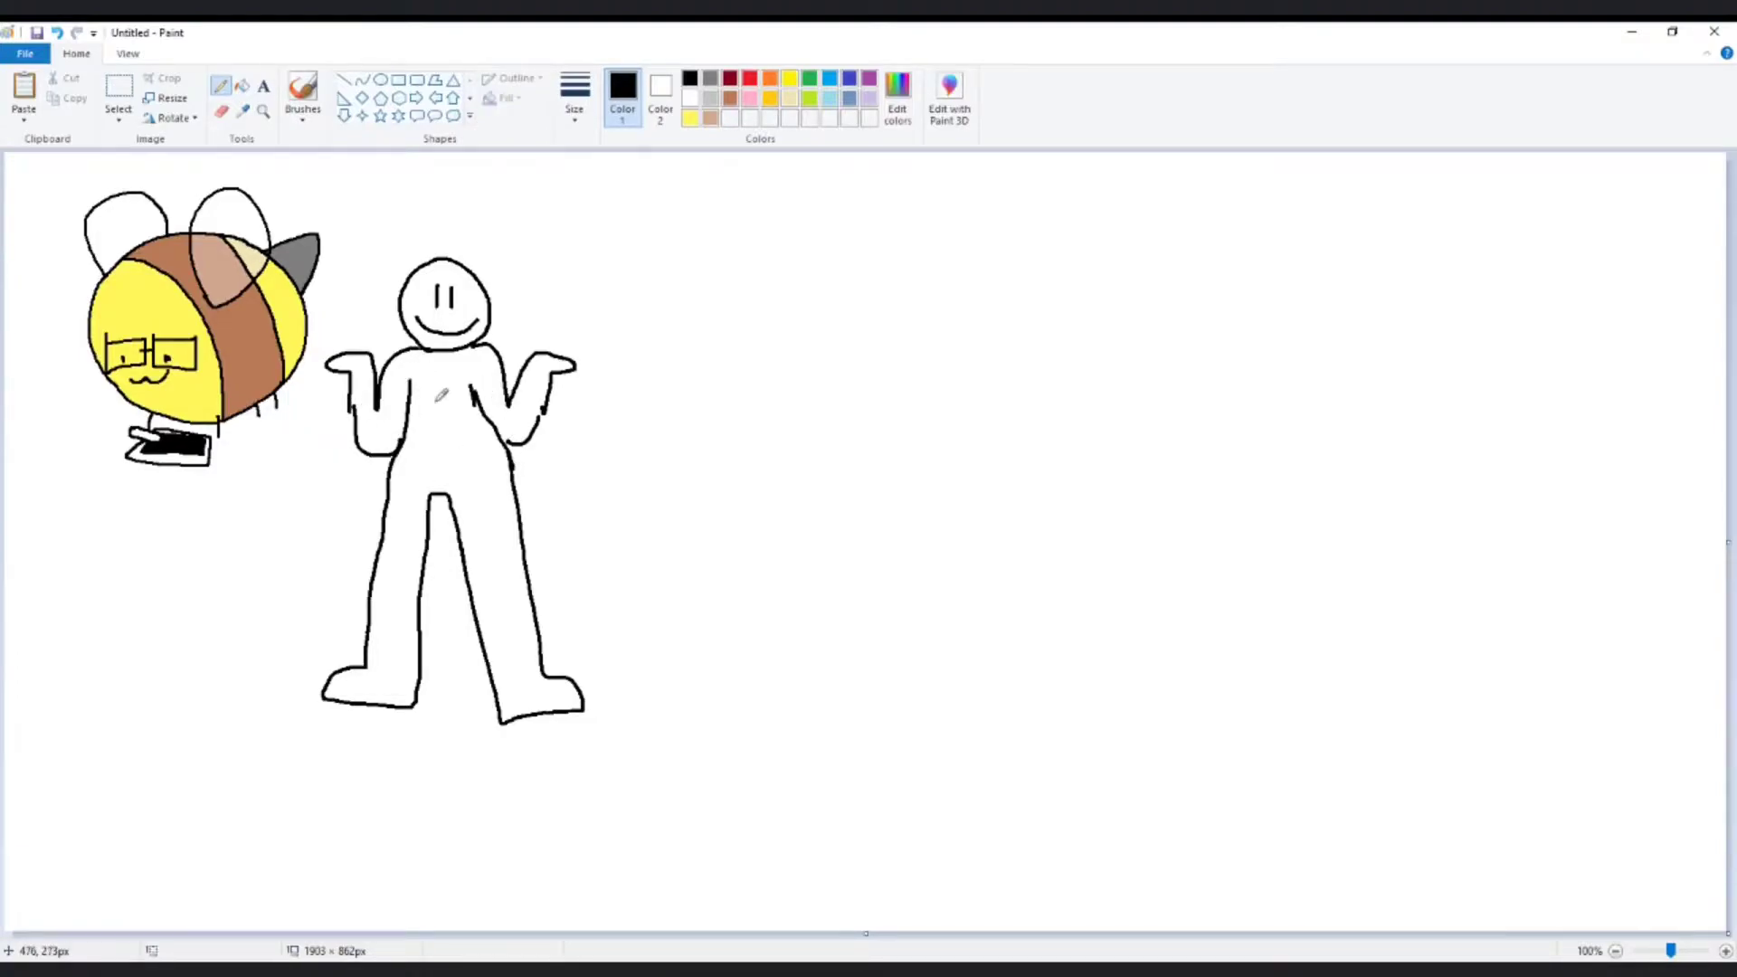
- Add a collared shirt, cuffs, trouser hems, flipped hair and rectangular glasses to the shrugging person
{"action": "mouse_move", "coordinate": [435, 353]}
{"action": "left_mouse_down"}
{"action": "mouse_move", "coordinate": [471, 339]}
{"action": "mouse_move", "coordinate": [420, 381]}
{"action": "mouse_move", "coordinate": [452, 354]}
{"action": "mouse_move", "coordinate": [444, 434]}
{"action": "mouse_move", "coordinate": [533, 441]}
{"action": "left_mouse_up"}
{"action": "left_click_drag", "start_coordinate": [373, 388], "coordinate": [377, 368]}
{"action": "left_click_drag", "start_coordinate": [541, 388], "coordinate": [546, 367]}
{"action": "mouse_move", "coordinate": [362, 663]}
{"action": "left_mouse_down"}
{"action": "mouse_move", "coordinate": [432, 683]}
{"action": "mouse_move", "coordinate": [547, 671]}
{"action": "left_mouse_up"}
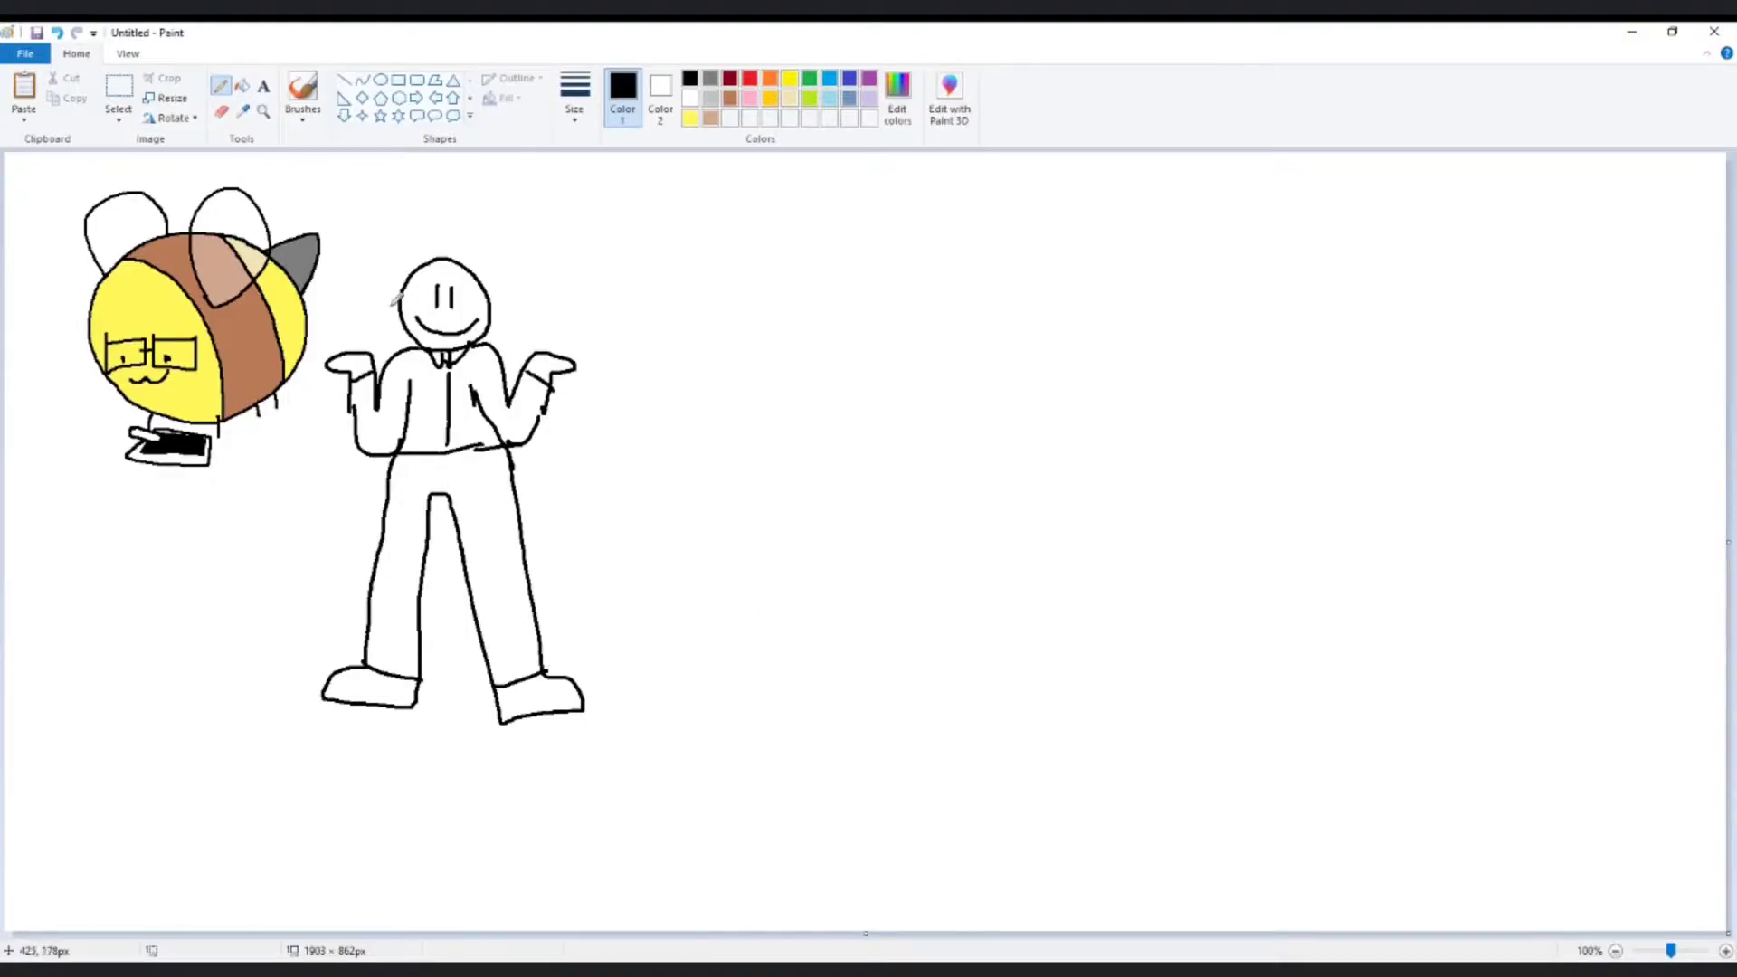
{"action": "mouse_move", "coordinate": [409, 306]}
{"action": "left_mouse_down"}
{"action": "mouse_move", "coordinate": [373, 311]}
{"action": "mouse_move", "coordinate": [380, 335]}
{"action": "mouse_move", "coordinate": [516, 318]}
{"action": "mouse_move", "coordinate": [504, 295]}
{"action": "left_mouse_up"}
{"action": "mouse_move", "coordinate": [395, 304]}
{"action": "left_mouse_down"}
{"action": "mouse_move", "coordinate": [430, 251]}
{"action": "mouse_move", "coordinate": [409, 257]}
{"action": "mouse_move", "coordinate": [460, 249]}
{"action": "mouse_move", "coordinate": [502, 277]}
{"action": "mouse_move", "coordinate": [514, 312]}
{"action": "left_mouse_up"}
{"action": "mouse_move", "coordinate": [437, 271]}
{"action": "left_mouse_down"}
{"action": "mouse_move", "coordinate": [406, 300]}
{"action": "mouse_move", "coordinate": [471, 288]}
{"action": "mouse_move", "coordinate": [485, 318]}
{"action": "mouse_move", "coordinate": [497, 309]}
{"action": "mouse_move", "coordinate": [460, 316]}
{"action": "mouse_move", "coordinate": [425, 284]}
{"action": "mouse_move", "coordinate": [474, 313]}
{"action": "mouse_move", "coordinate": [458, 293]}
{"action": "left_mouse_up"}
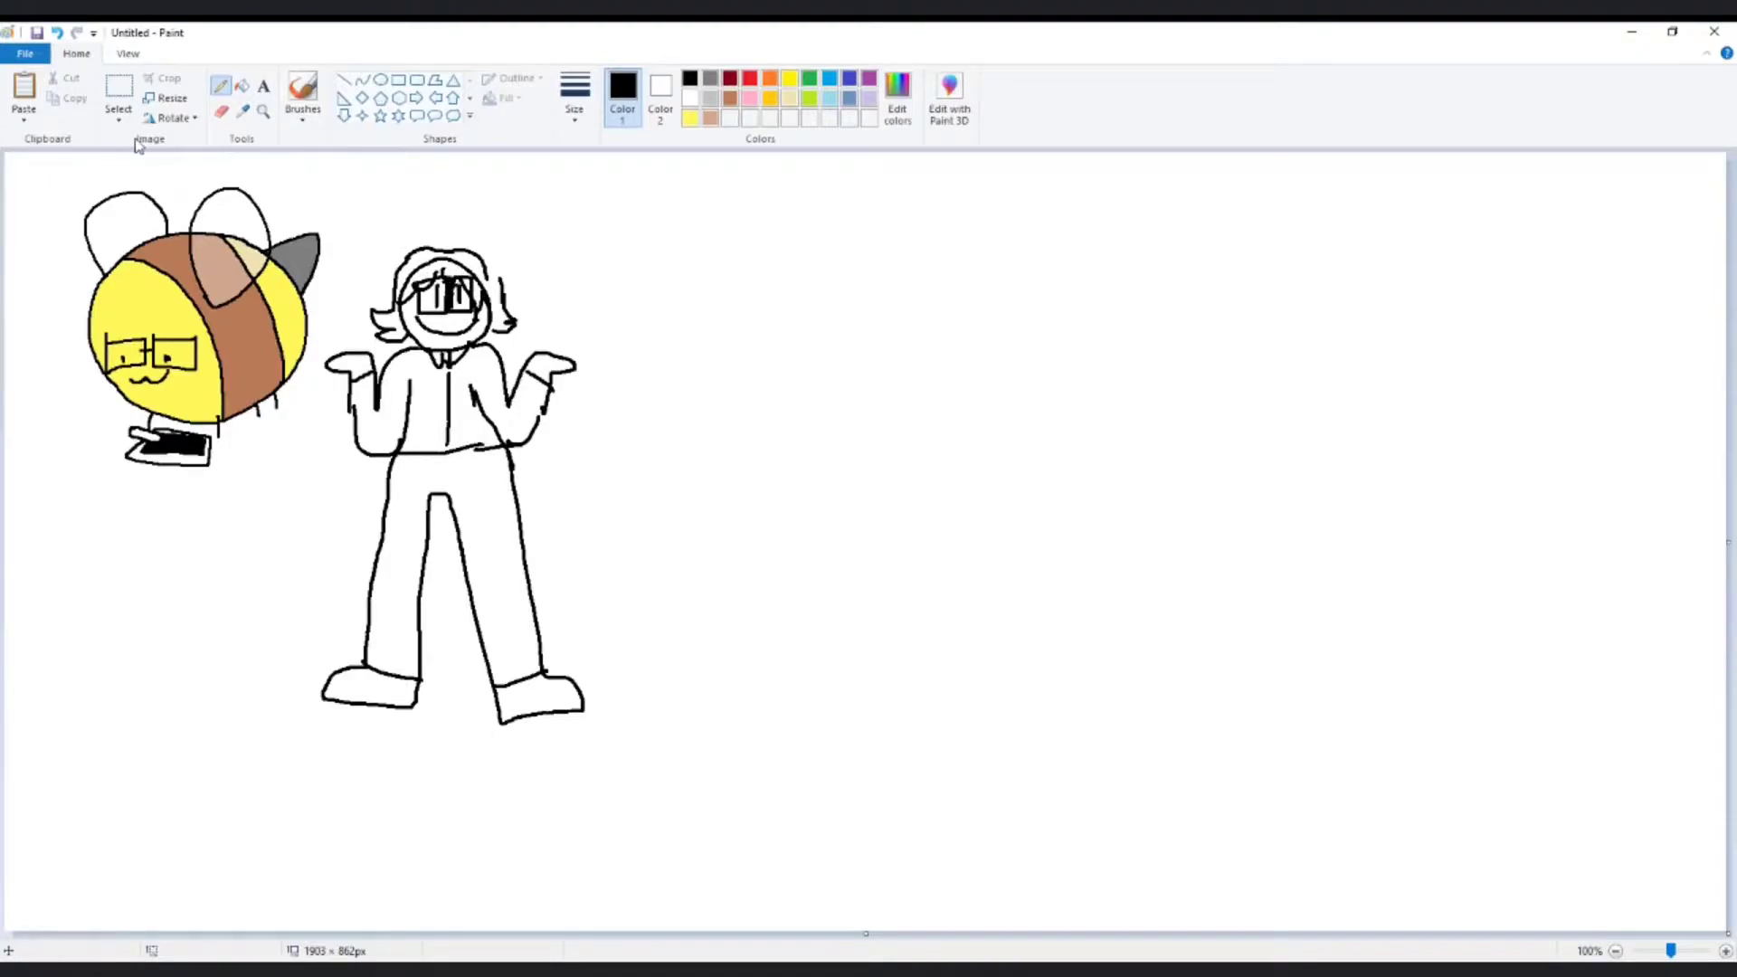
- Remove the bee's glasses by clearing that part of the face and refilling it light yellow, and redraw the eyes in black
{"action": "left_click", "coordinate": [687, 119]}
{"action": "mouse_move", "coordinate": [166, 355]}
{"action": "left_mouse_down"}
{"action": "mouse_move", "coordinate": [113, 370]}
{"action": "mouse_move", "coordinate": [109, 340]}
{"action": "mouse_move", "coordinate": [139, 338]}
{"action": "mouse_move", "coordinate": [105, 329]}
{"action": "mouse_move", "coordinate": [139, 353]}
{"action": "mouse_move", "coordinate": [116, 366]}
{"action": "mouse_move", "coordinate": [154, 361]}
{"action": "mouse_move", "coordinate": [120, 366]}
{"action": "mouse_move", "coordinate": [150, 336]}
{"action": "left_mouse_up"}
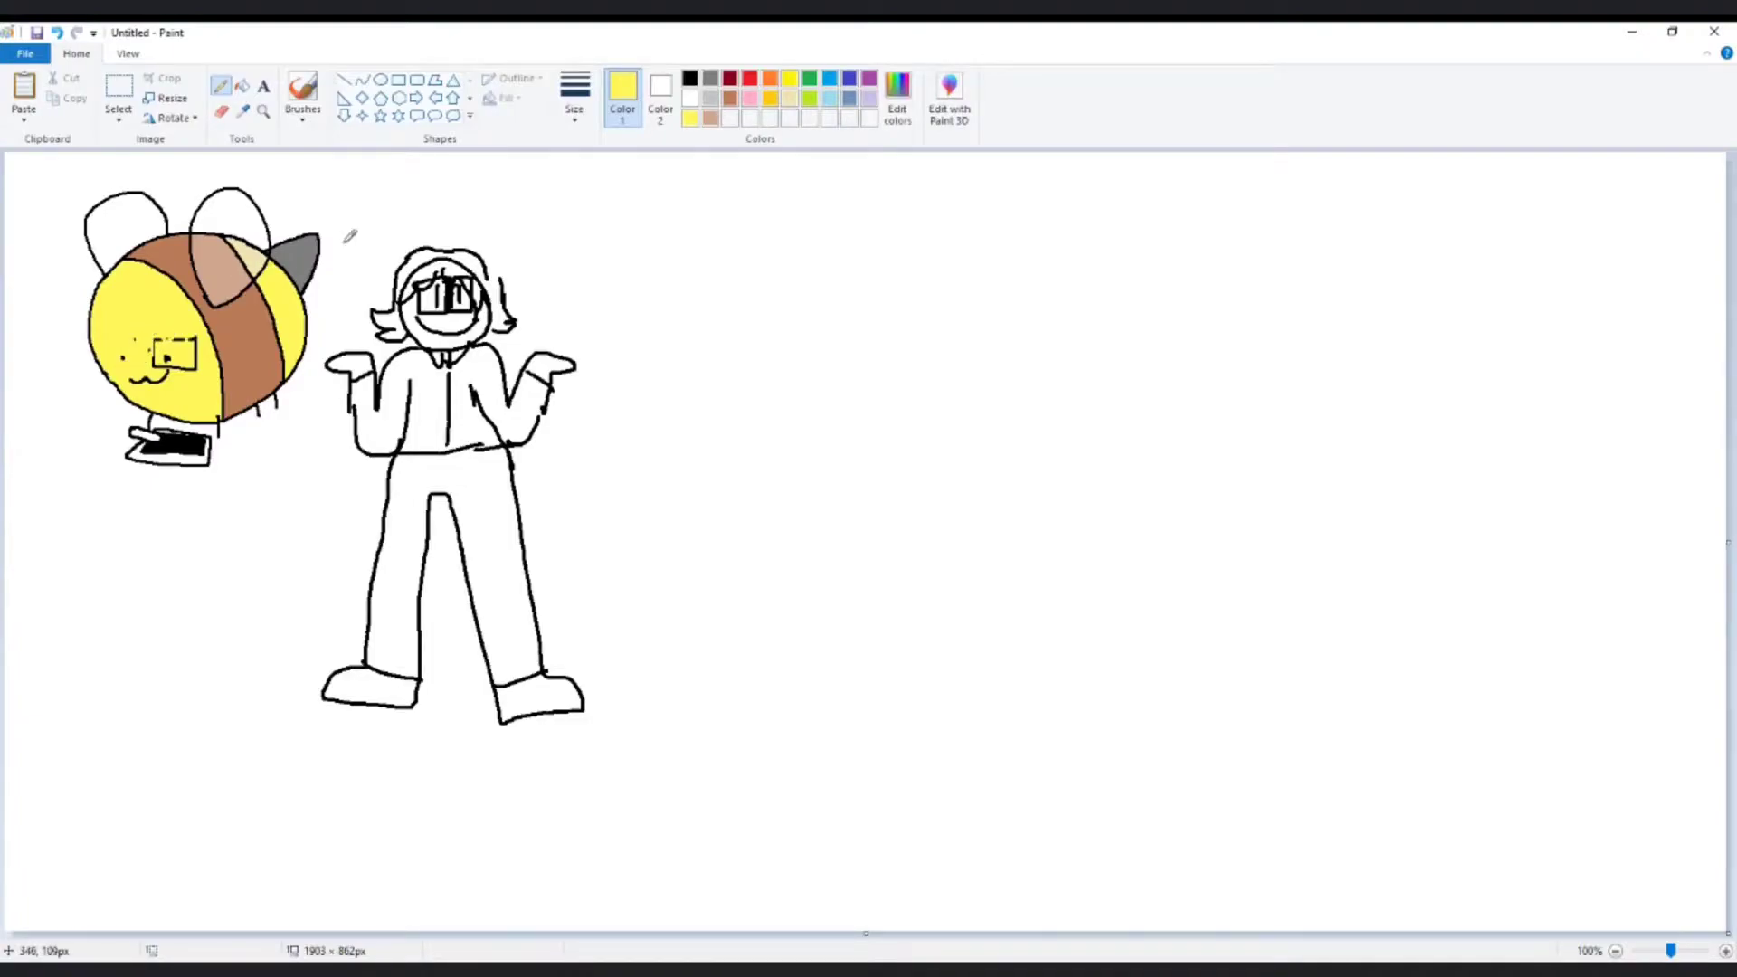
{"action": "left_click", "coordinate": [689, 79]}
{"action": "left_click", "coordinate": [118, 91]}
{"action": "left_click_drag", "start_coordinate": [105, 322], "coordinate": [203, 376]}
{"action": "key", "text": "Delete"}
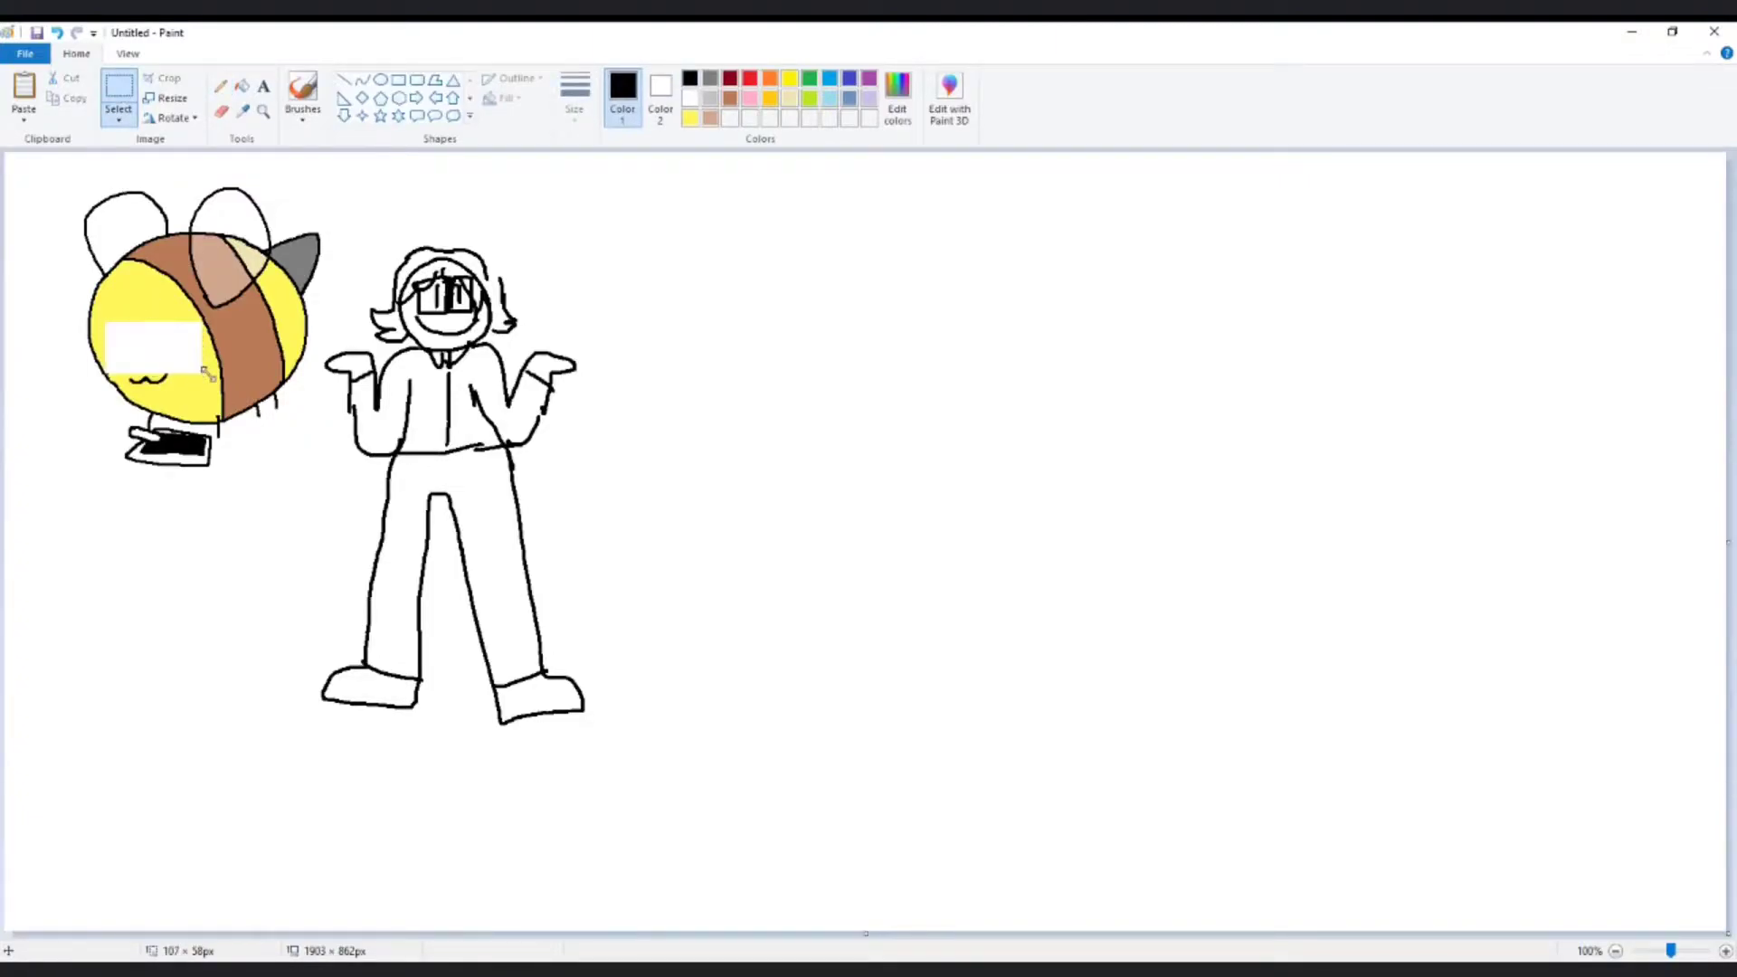
{"action": "left_click", "coordinate": [241, 86]}
{"action": "left_click", "coordinate": [690, 117]}
{"action": "left_click", "coordinate": [165, 335]}
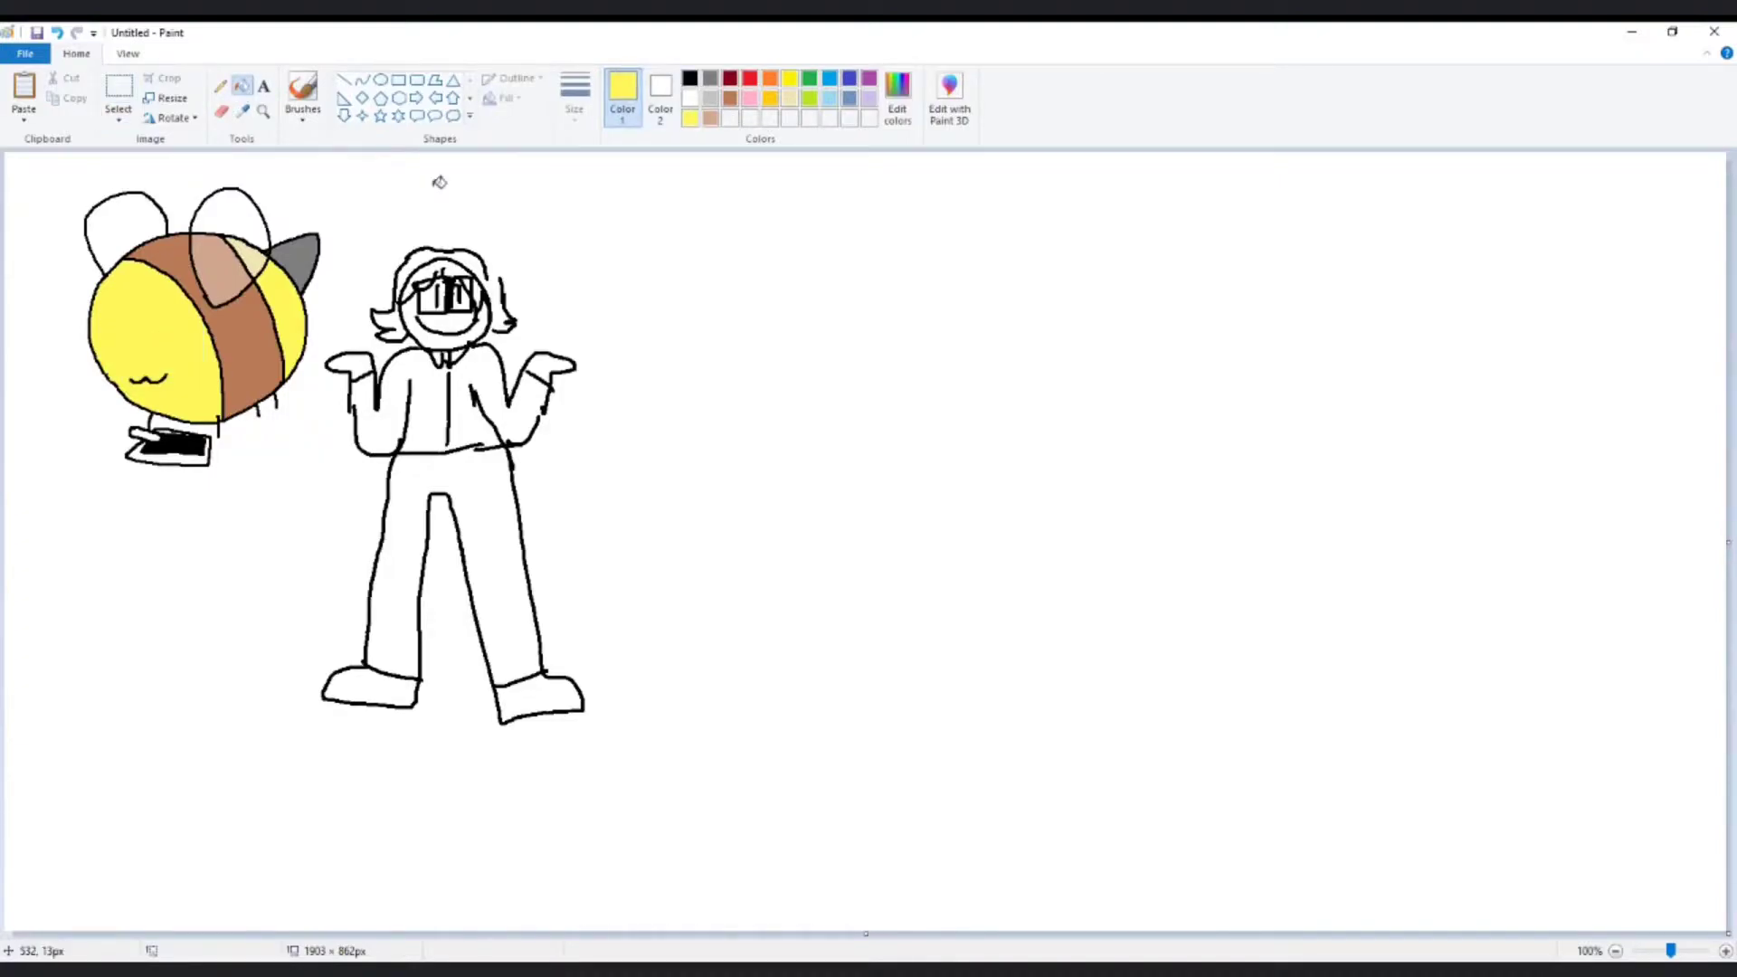
{"action": "left_click", "coordinate": [690, 78]}
{"action": "left_click", "coordinate": [220, 86]}
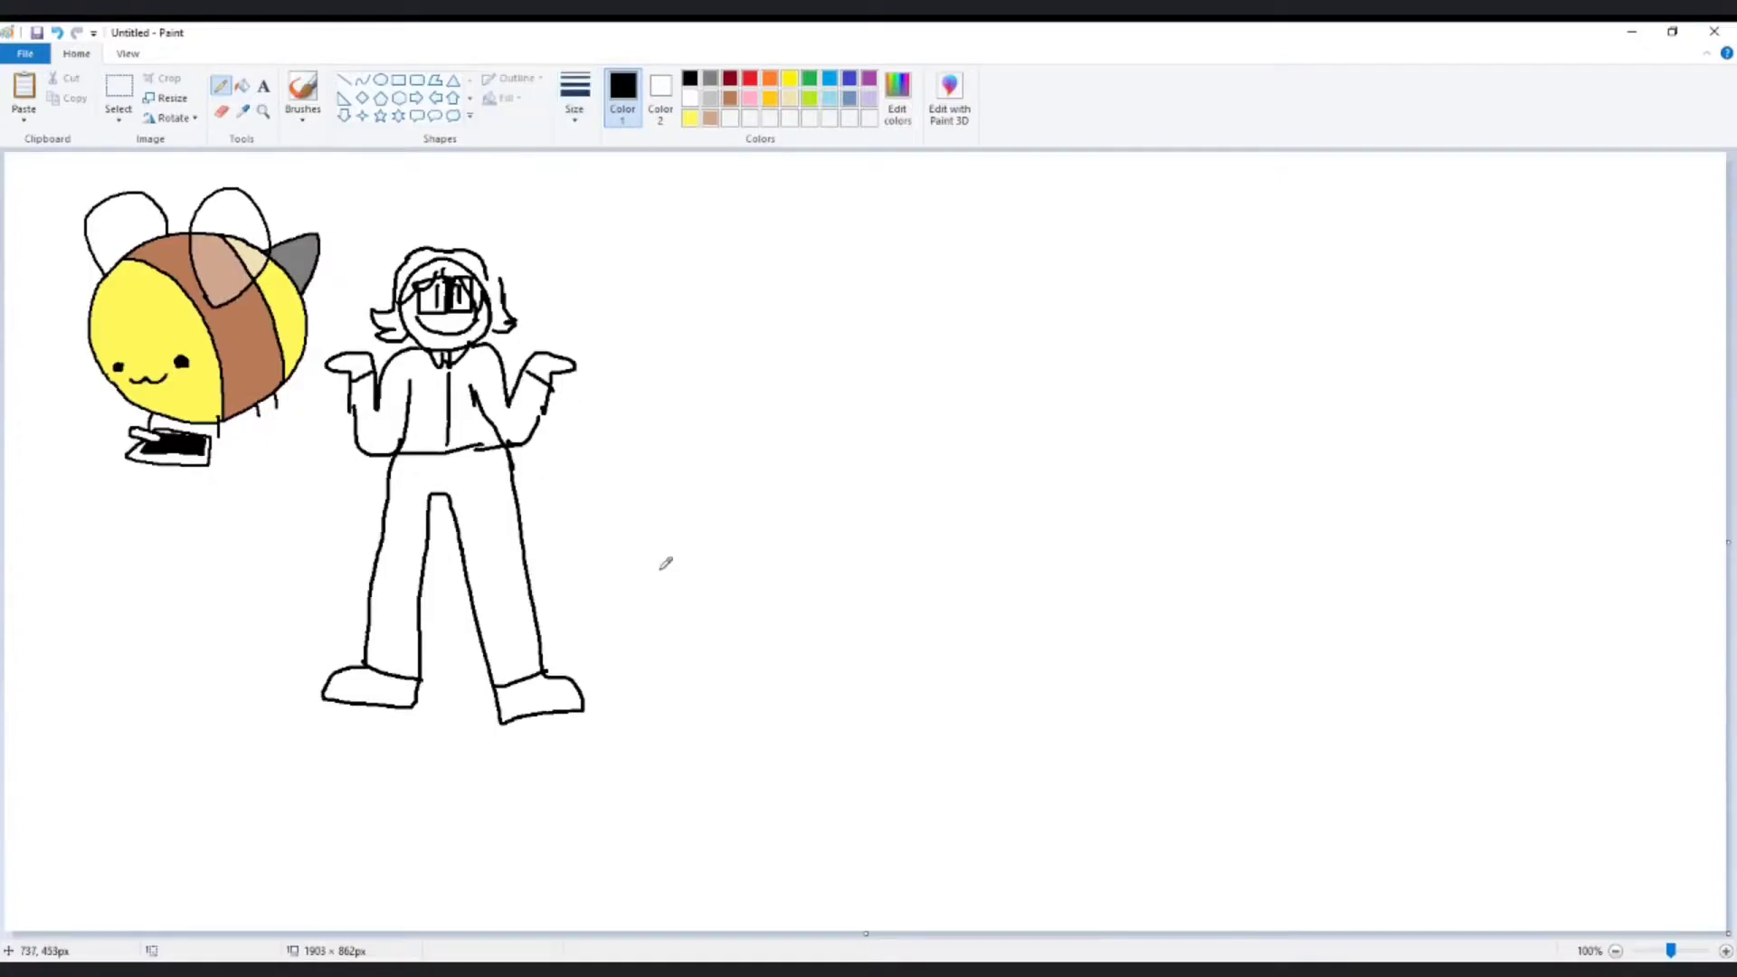
- Draw a smaller person with a ponytail, hat-like hair, rectangular glasses and outstretched arms beside the tall figure
{"action": "mouse_move", "coordinate": [633, 528]}
{"action": "left_mouse_down"}
{"action": "mouse_move", "coordinate": [686, 533]}
{"action": "mouse_move", "coordinate": [646, 496]}
{"action": "mouse_move", "coordinate": [708, 517]}
{"action": "mouse_move", "coordinate": [687, 495]}
{"action": "mouse_move", "coordinate": [575, 532]}
{"action": "mouse_move", "coordinate": [642, 513]}
{"action": "mouse_move", "coordinate": [671, 475]}
{"action": "mouse_move", "coordinate": [723, 510]}
{"action": "mouse_move", "coordinate": [722, 496]}
{"action": "mouse_move", "coordinate": [675, 447]}
{"action": "mouse_move", "coordinate": [570, 574]}
{"action": "mouse_move", "coordinate": [585, 589]}
{"action": "mouse_move", "coordinate": [642, 559]}
{"action": "mouse_move", "coordinate": [633, 680]}
{"action": "mouse_move", "coordinate": [664, 577]}
{"action": "mouse_move", "coordinate": [696, 593]}
{"action": "mouse_move", "coordinate": [707, 689]}
{"action": "mouse_move", "coordinate": [746, 695]}
{"action": "mouse_move", "coordinate": [720, 671]}
{"action": "mouse_move", "coordinate": [722, 614]}
{"action": "mouse_move", "coordinate": [720, 670]}
{"action": "left_mouse_up"}
{"action": "left_click", "coordinate": [682, 510]}
{"action": "mouse_move", "coordinate": [704, 551]}
{"action": "left_mouse_down"}
{"action": "mouse_move", "coordinate": [744, 584]}
{"action": "mouse_move", "coordinate": [729, 604]}
{"action": "mouse_move", "coordinate": [766, 590]}
{"action": "mouse_move", "coordinate": [761, 607]}
{"action": "left_mouse_up"}
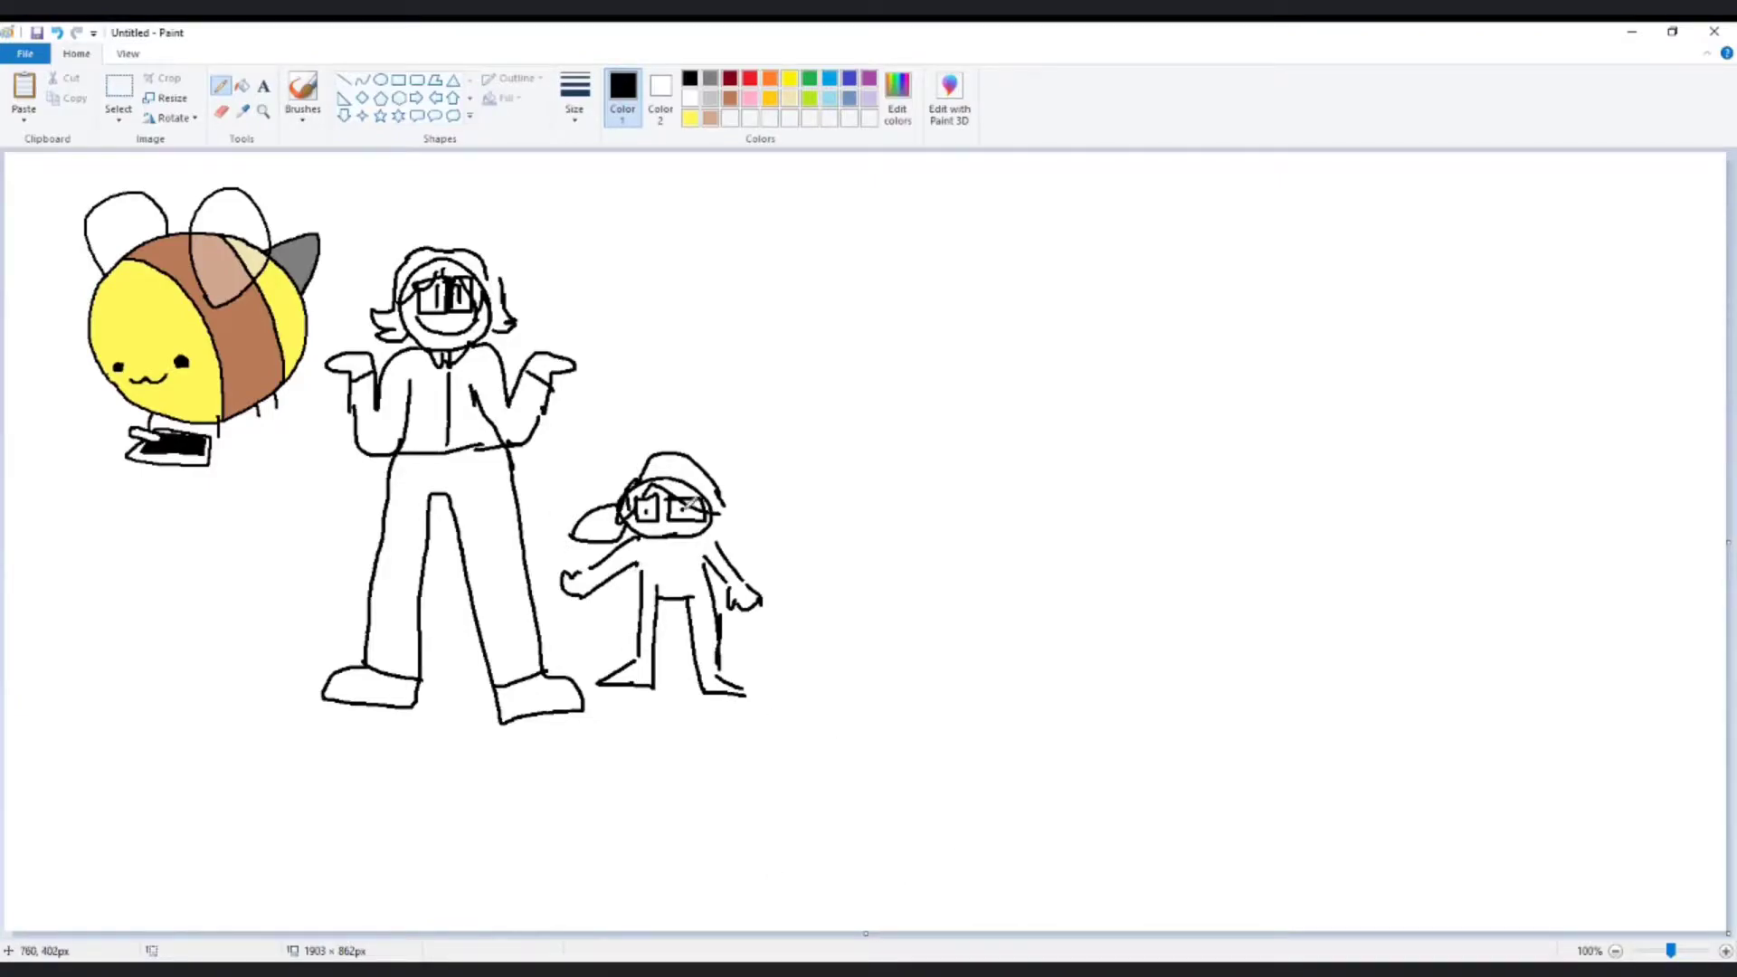
{"action": "left_click_drag", "start_coordinate": [640, 480], "coordinate": [628, 551]}
{"action": "mouse_move", "coordinate": [656, 470]}
{"action": "left_mouse_down"}
{"action": "mouse_move", "coordinate": [692, 452]}
{"action": "mouse_move", "coordinate": [726, 524]}
{"action": "left_mouse_up"}
- Select the shrugging person freehand and shrink it until it is smaller than the ponytailed figure, and draw a nose on that figure
{"action": "left_click", "coordinate": [118, 90]}
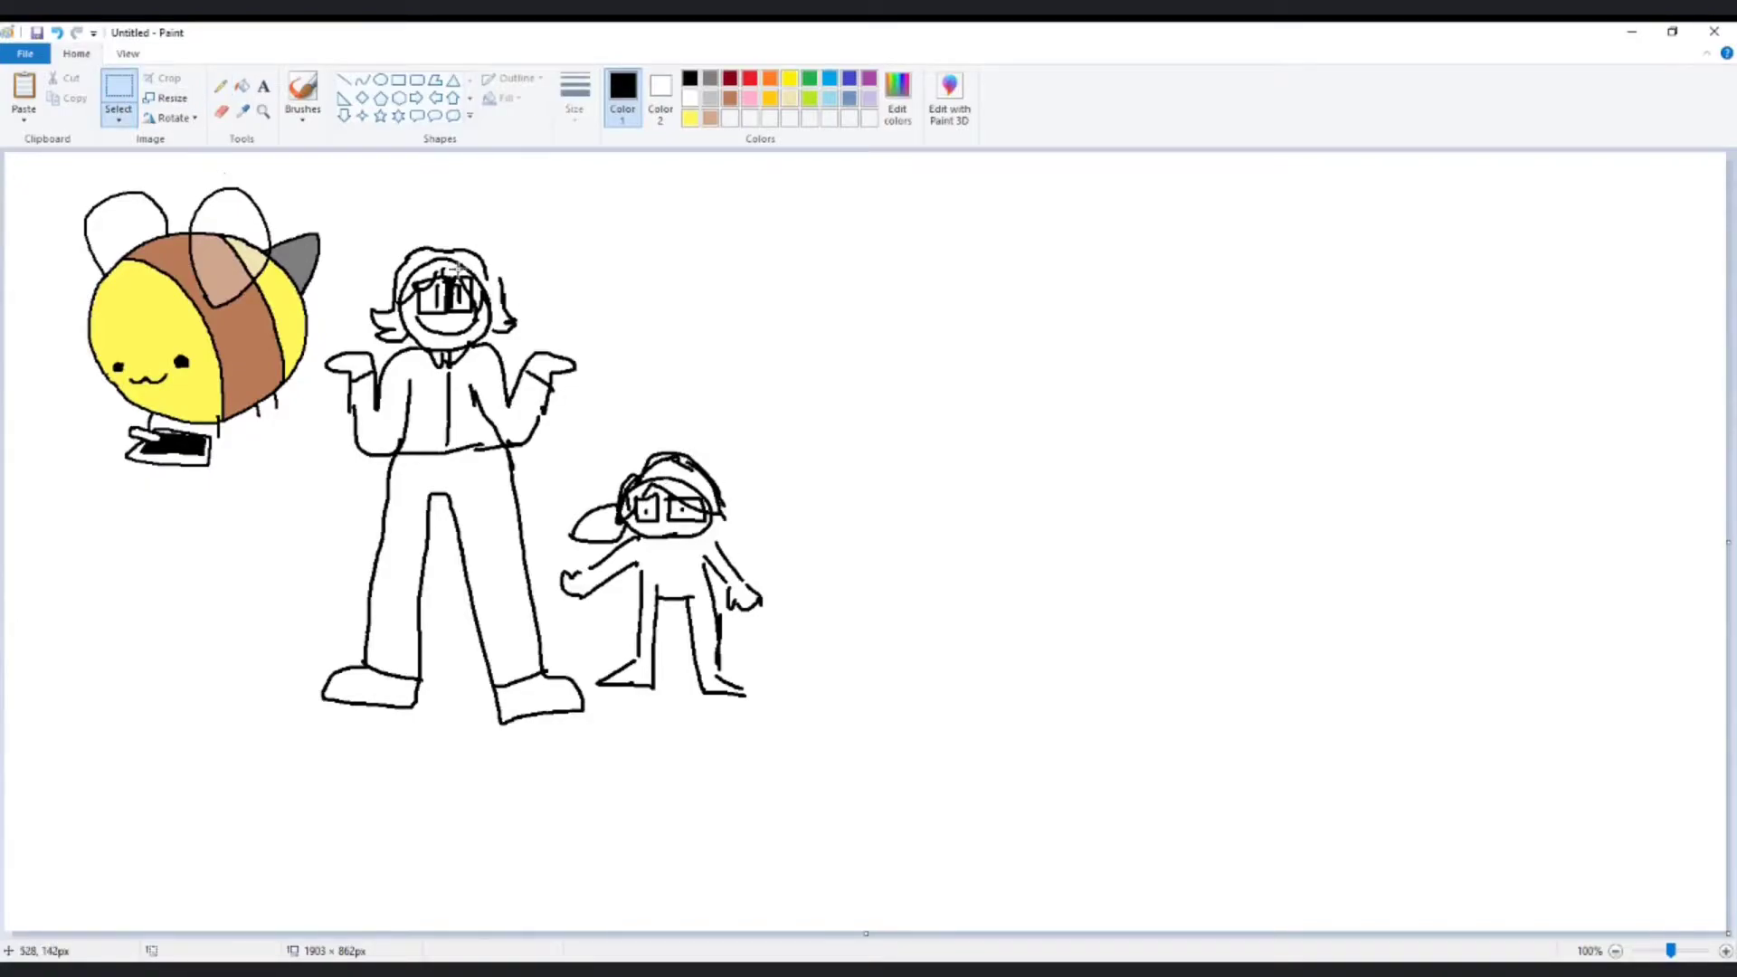
{"action": "left_click", "coordinate": [119, 120]}
{"action": "left_click", "coordinate": [101, 186]}
{"action": "mouse_move", "coordinate": [494, 243]}
{"action": "left_mouse_down"}
{"action": "mouse_move", "coordinate": [384, 243]}
{"action": "mouse_move", "coordinate": [312, 373]}
{"action": "mouse_move", "coordinate": [321, 588]}
{"action": "mouse_move", "coordinate": [496, 767]}
{"action": "mouse_move", "coordinate": [598, 694]}
{"action": "mouse_move", "coordinate": [556, 552]}
{"action": "mouse_move", "coordinate": [574, 299]}
{"action": "mouse_move", "coordinate": [543, 244]}
{"action": "left_mouse_up"}
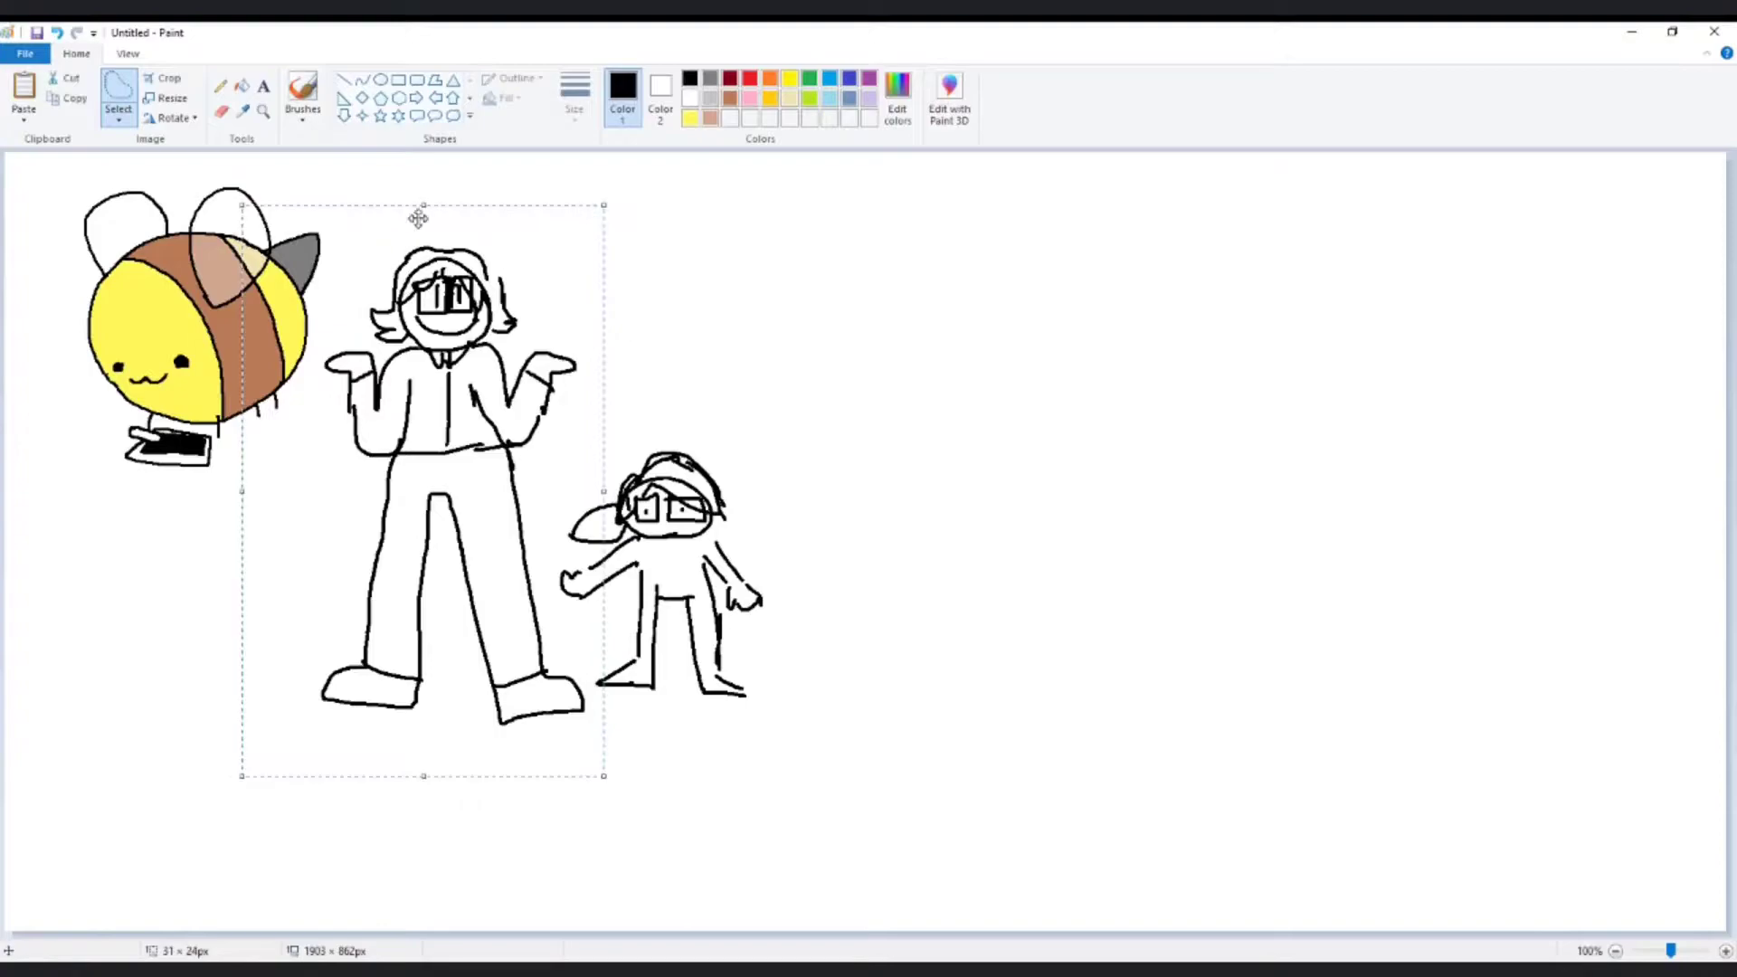
{"action": "left_click_drag", "start_coordinate": [426, 206], "coordinate": [422, 473]}
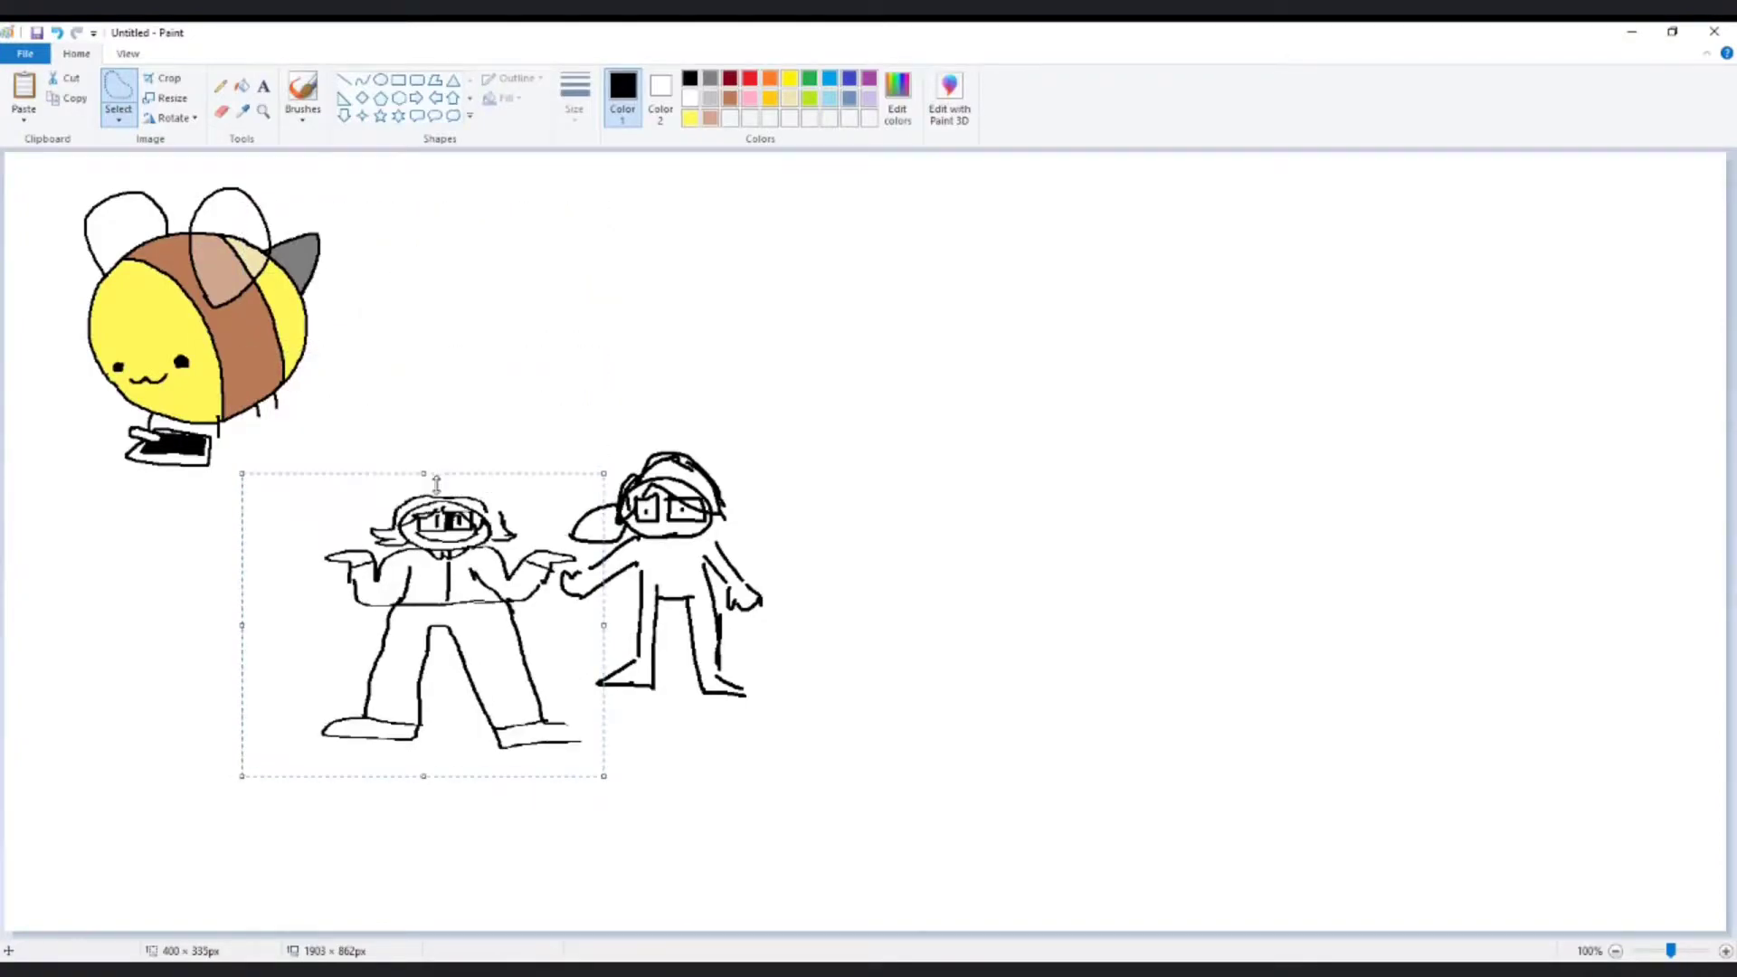
{"action": "left_click_drag", "start_coordinate": [422, 776], "coordinate": [423, 695]}
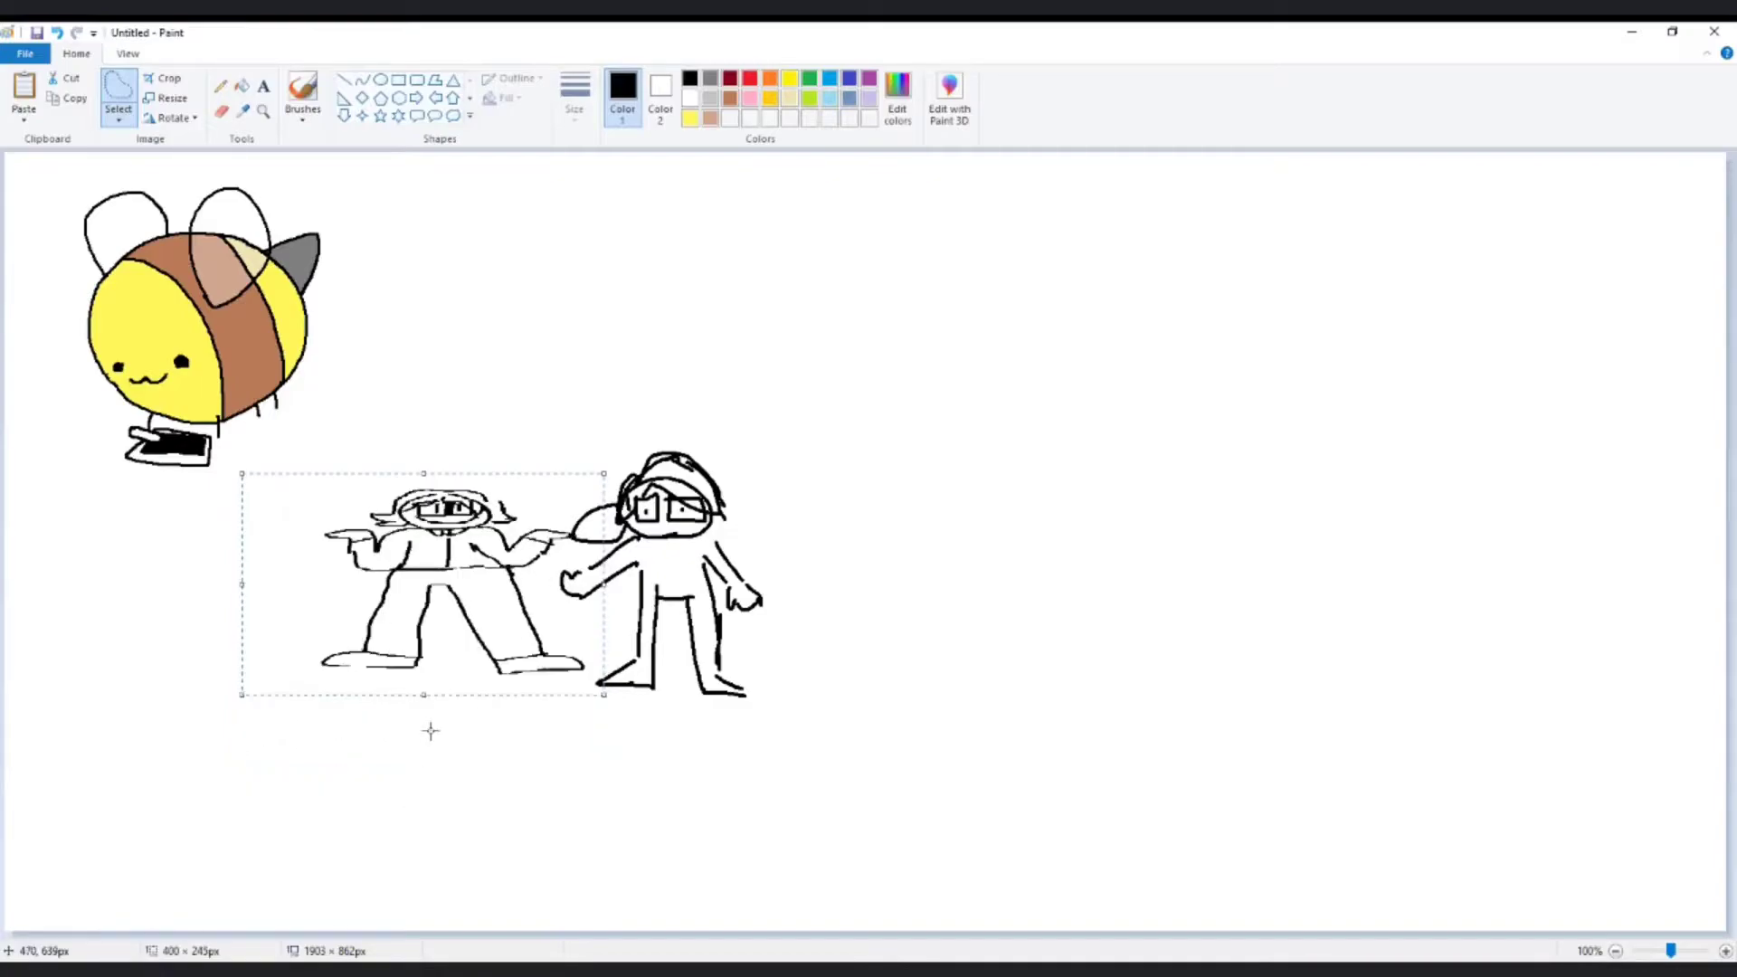
{"action": "left_click_drag", "start_coordinate": [424, 473], "coordinate": [434, 532]}
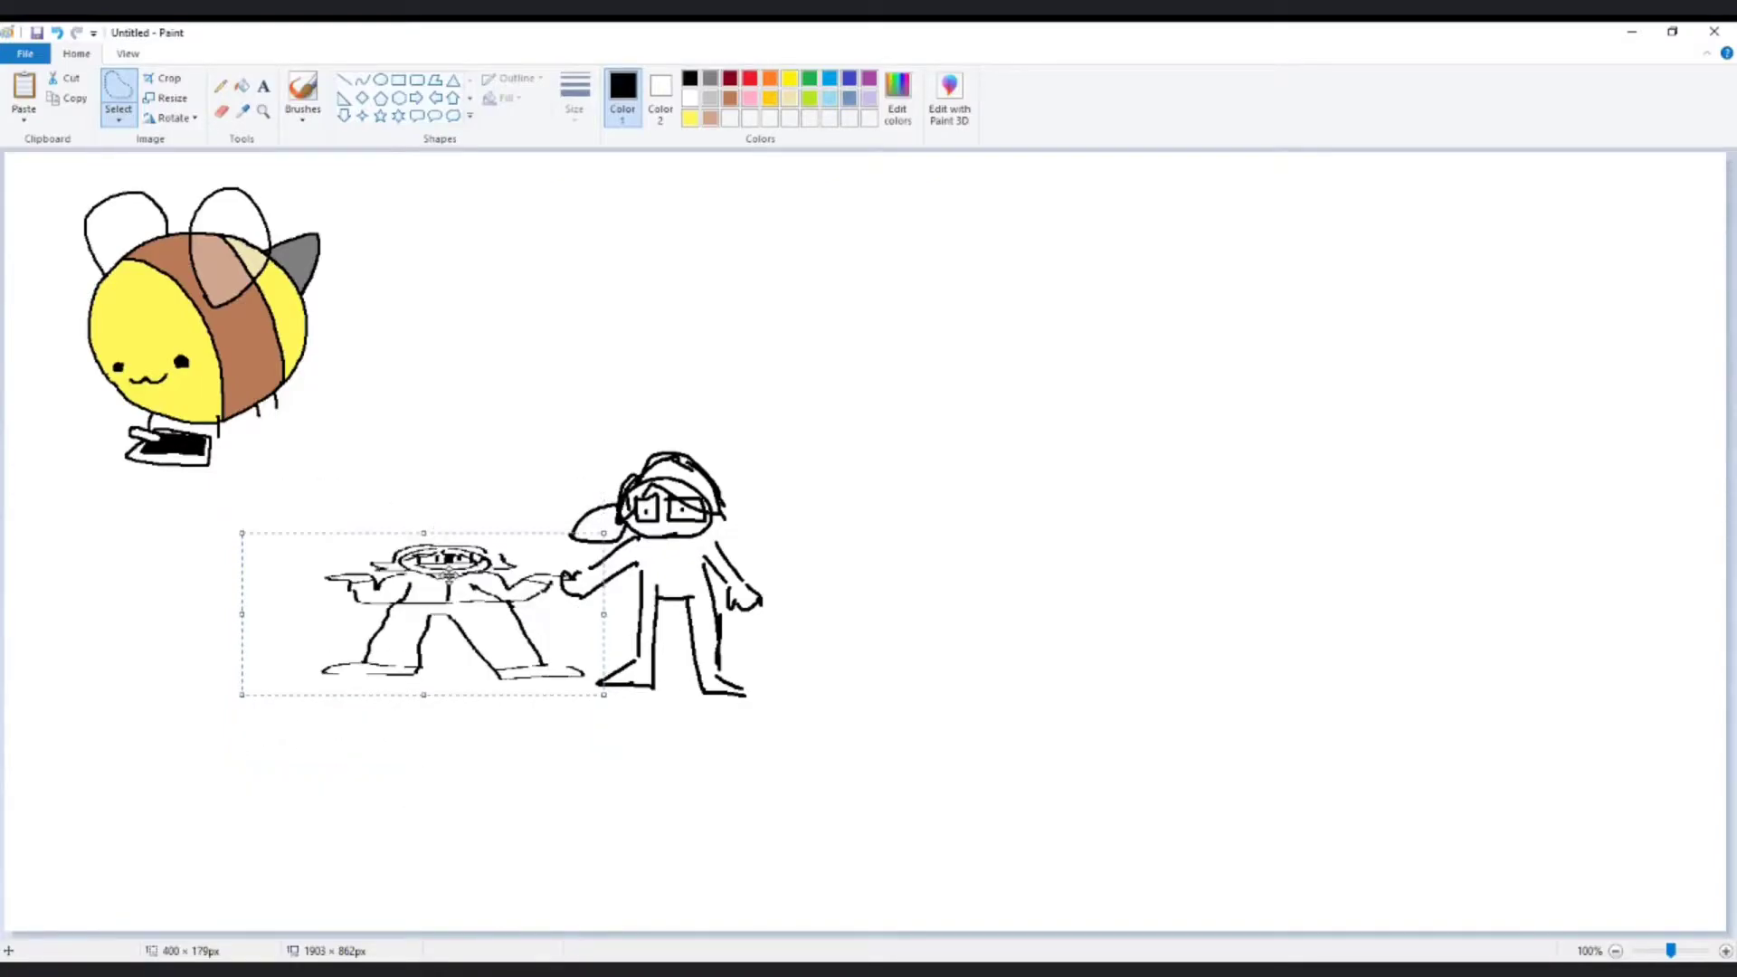
{"action": "left_click_drag", "start_coordinate": [242, 613], "coordinate": [436, 615]}
{"action": "left_click", "coordinate": [929, 732]}
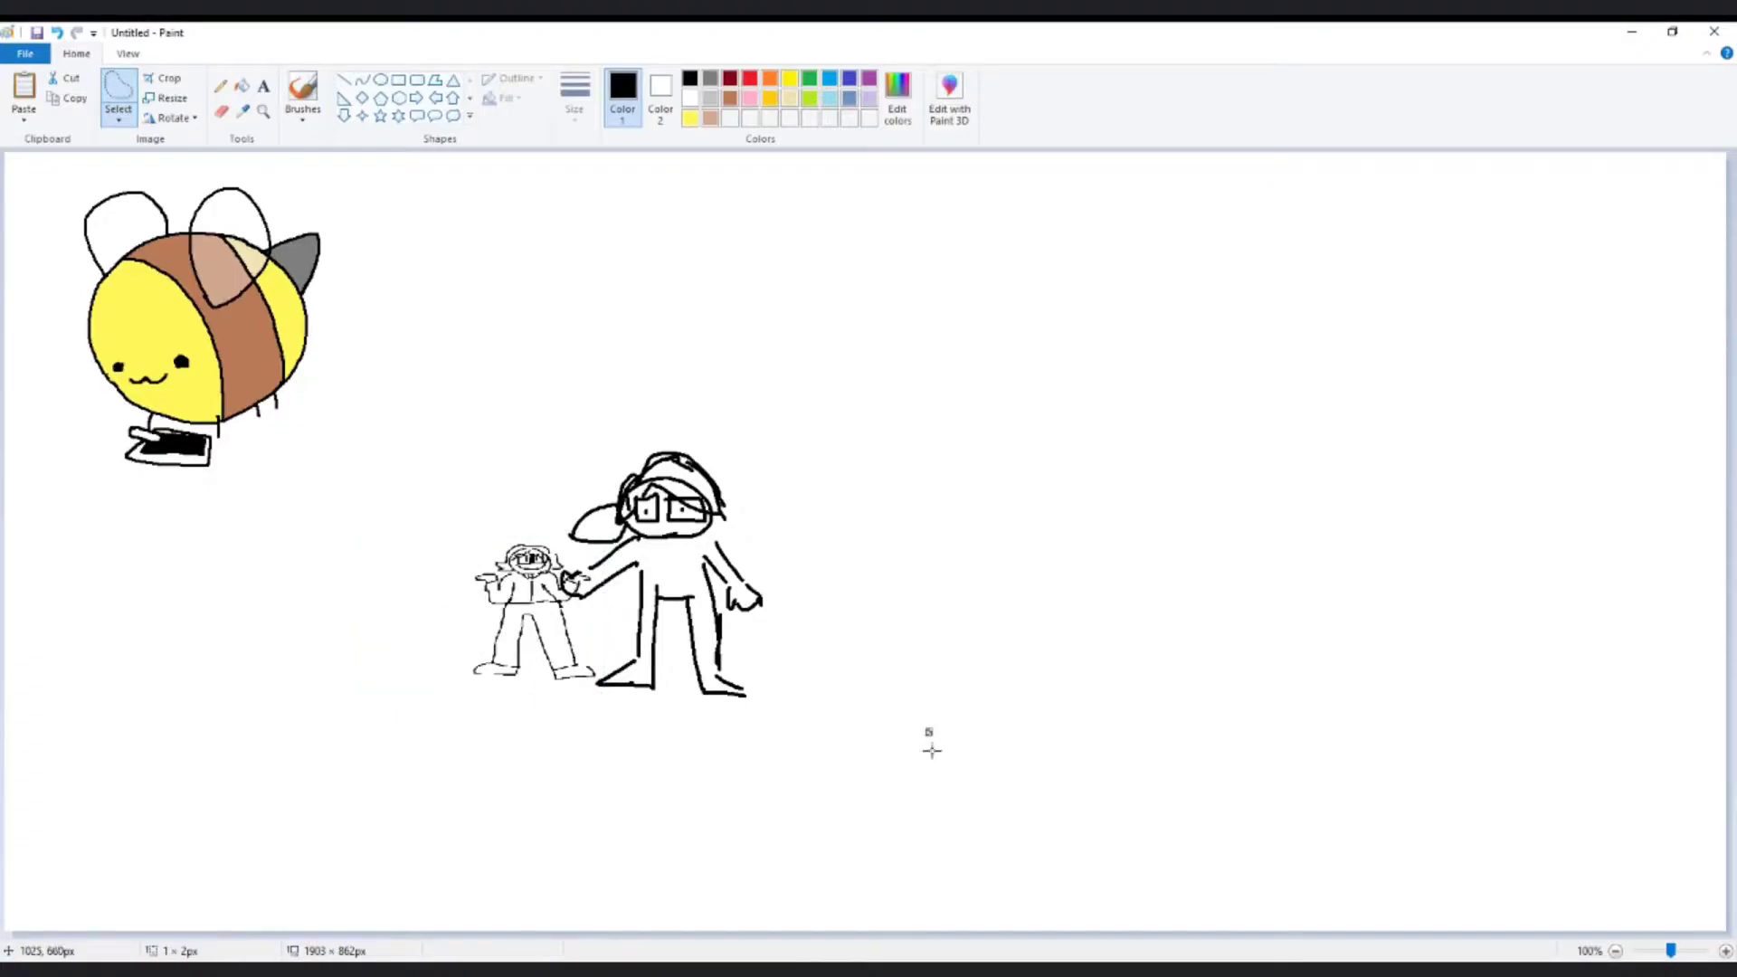
{"action": "left_click", "coordinate": [220, 86]}
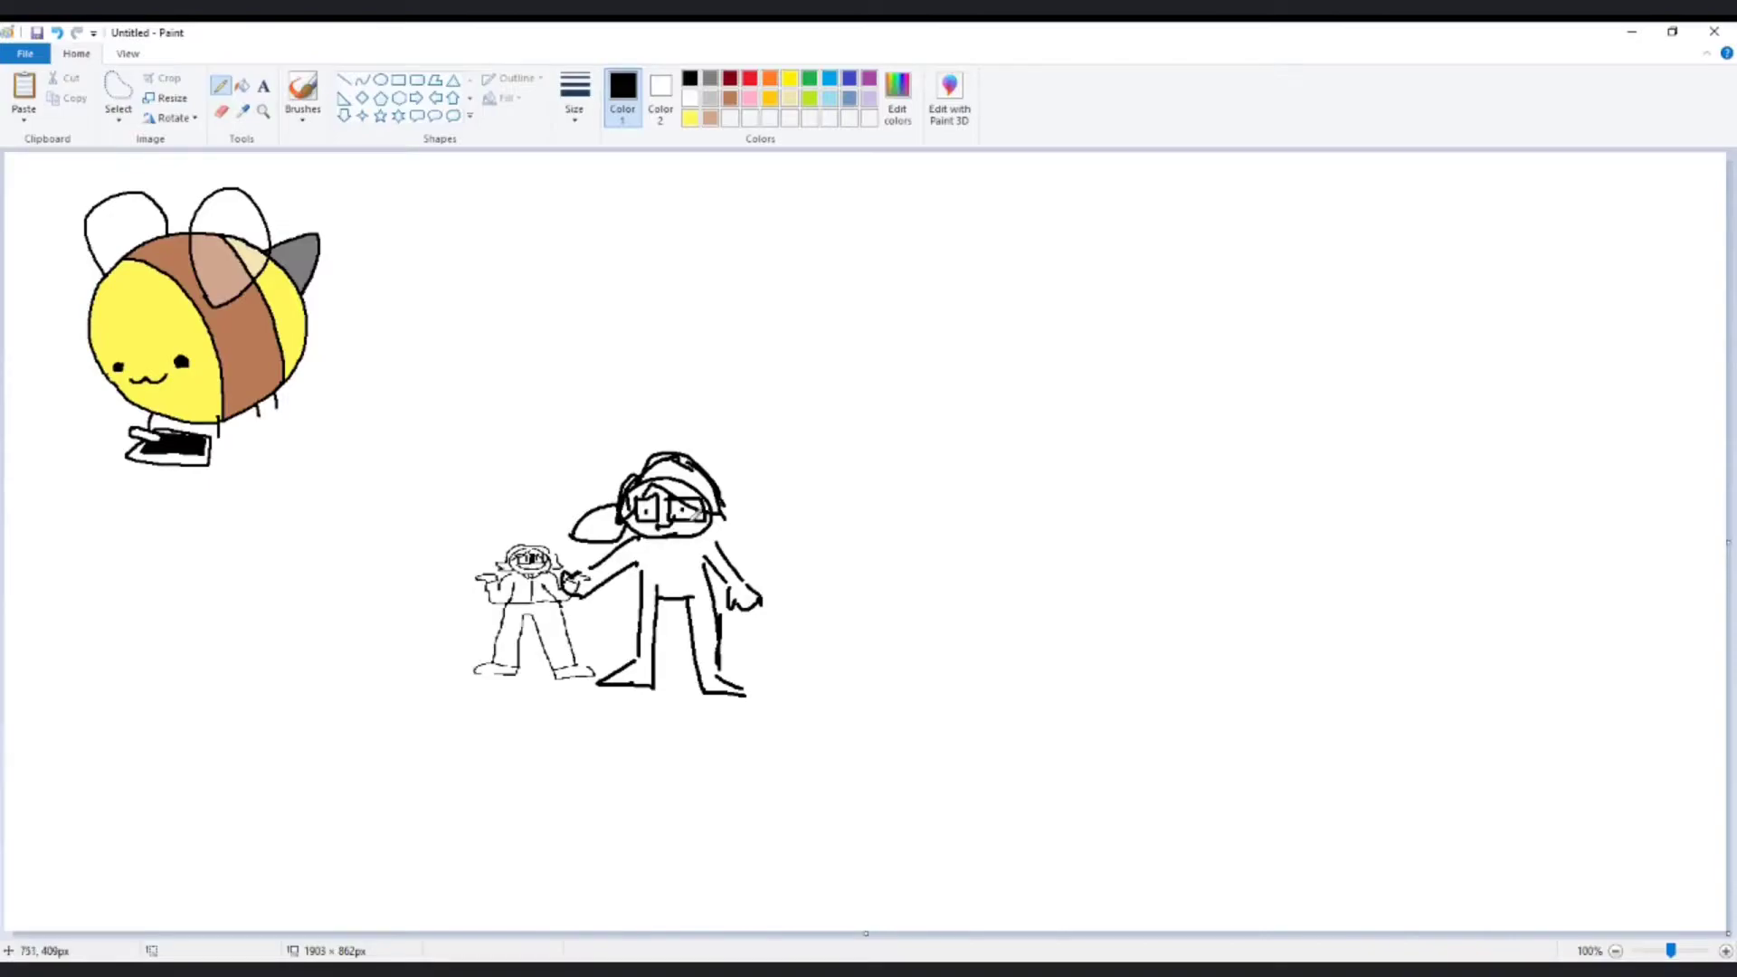
- Delete all the drawings from the canvas and switch back to the Pencil tool
{"action": "left_click", "coordinate": [118, 95]}
{"action": "mouse_move", "coordinate": [307, 211]}
{"action": "left_mouse_down"}
{"action": "mouse_move", "coordinate": [8, 193]}
{"action": "mouse_move", "coordinate": [797, 778]}
{"action": "mouse_move", "coordinate": [651, 263]}
{"action": "mouse_move", "coordinate": [367, 196]}
{"action": "left_mouse_up"}
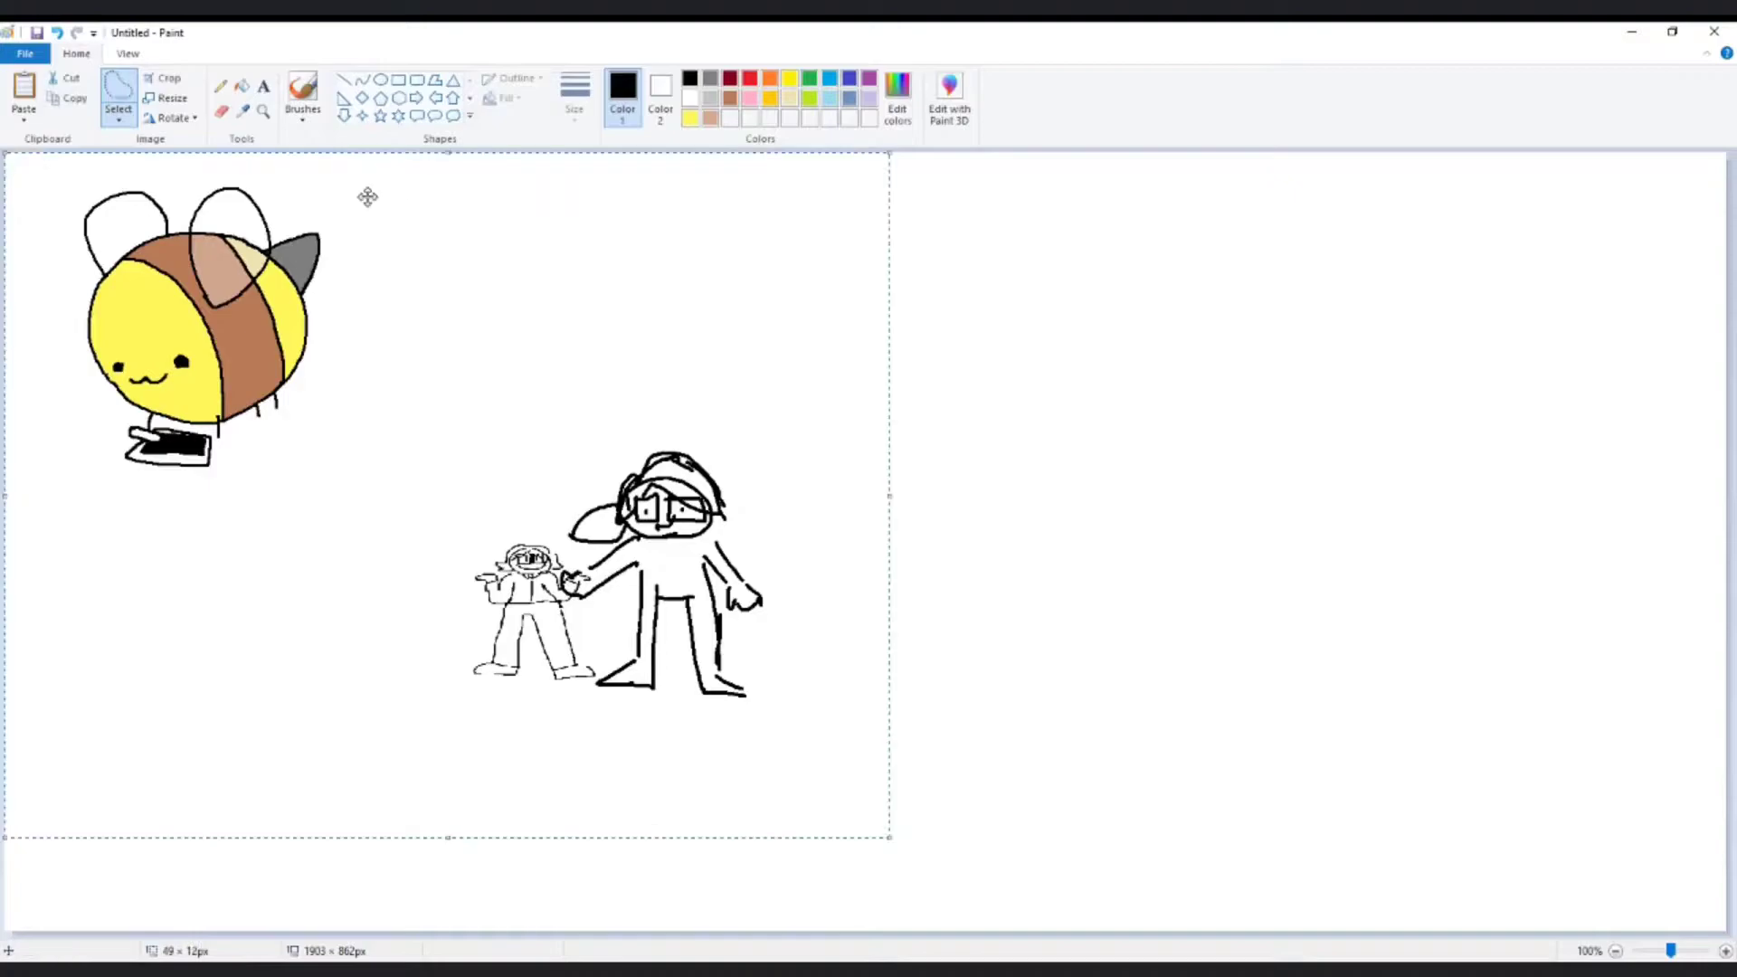
{"action": "key", "text": "Delete"}
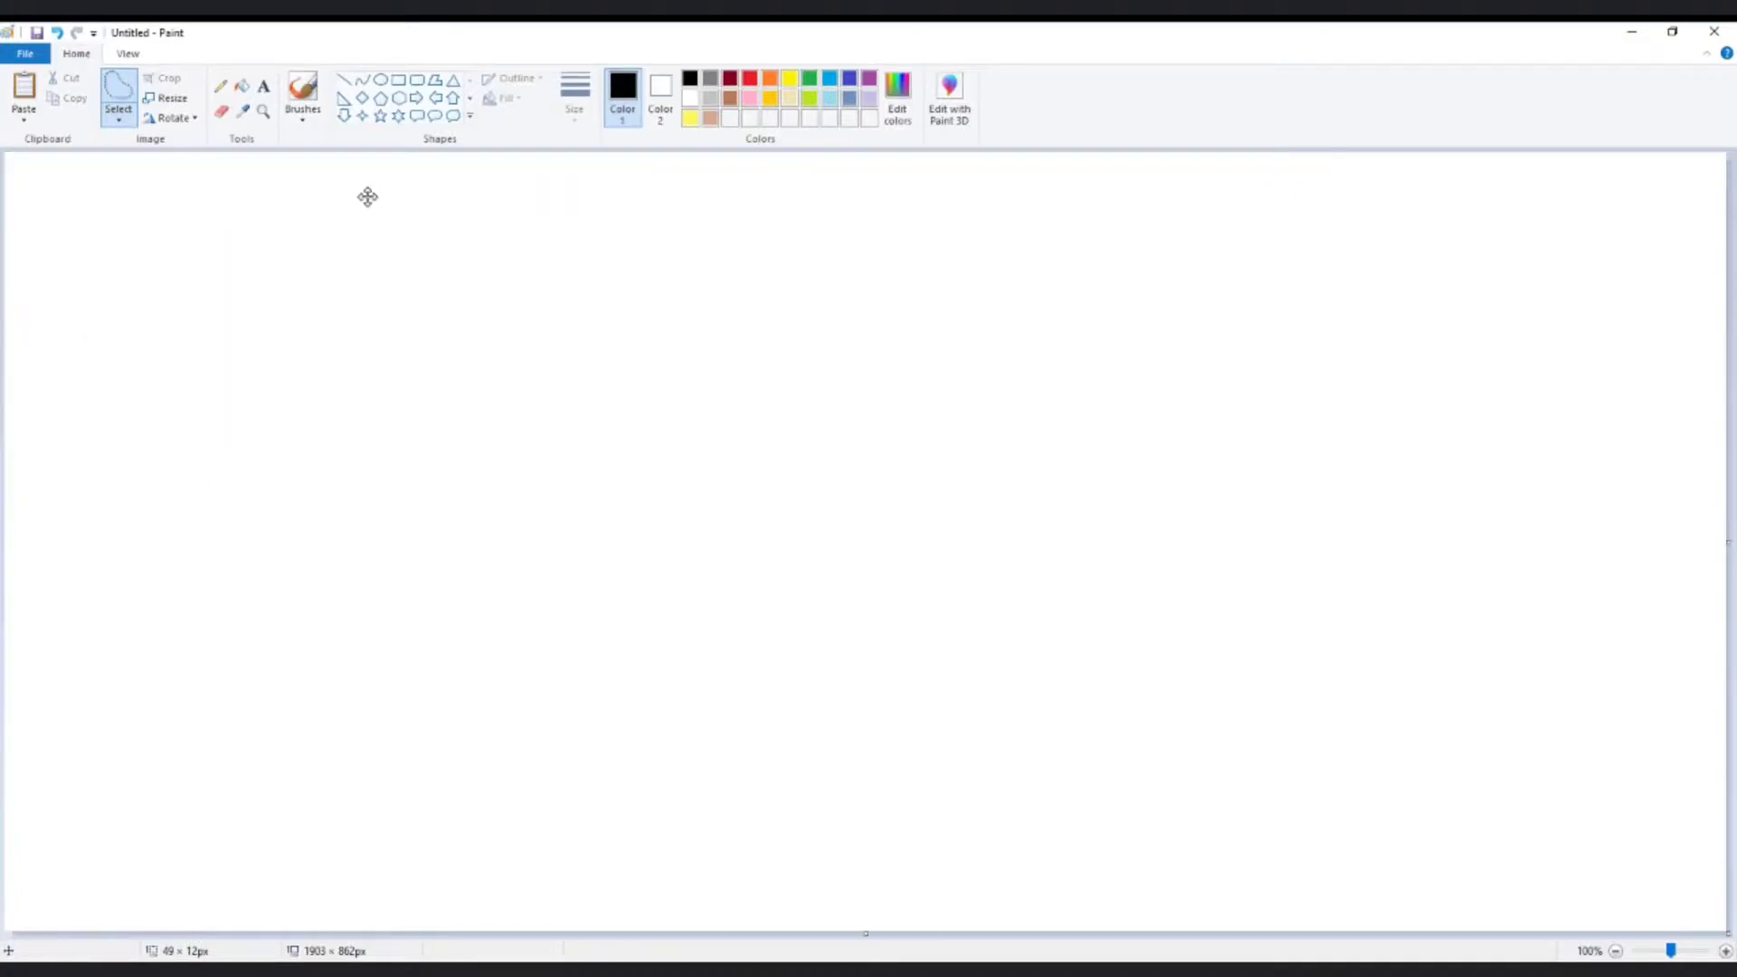
{"action": "left_click", "coordinate": [220, 86]}
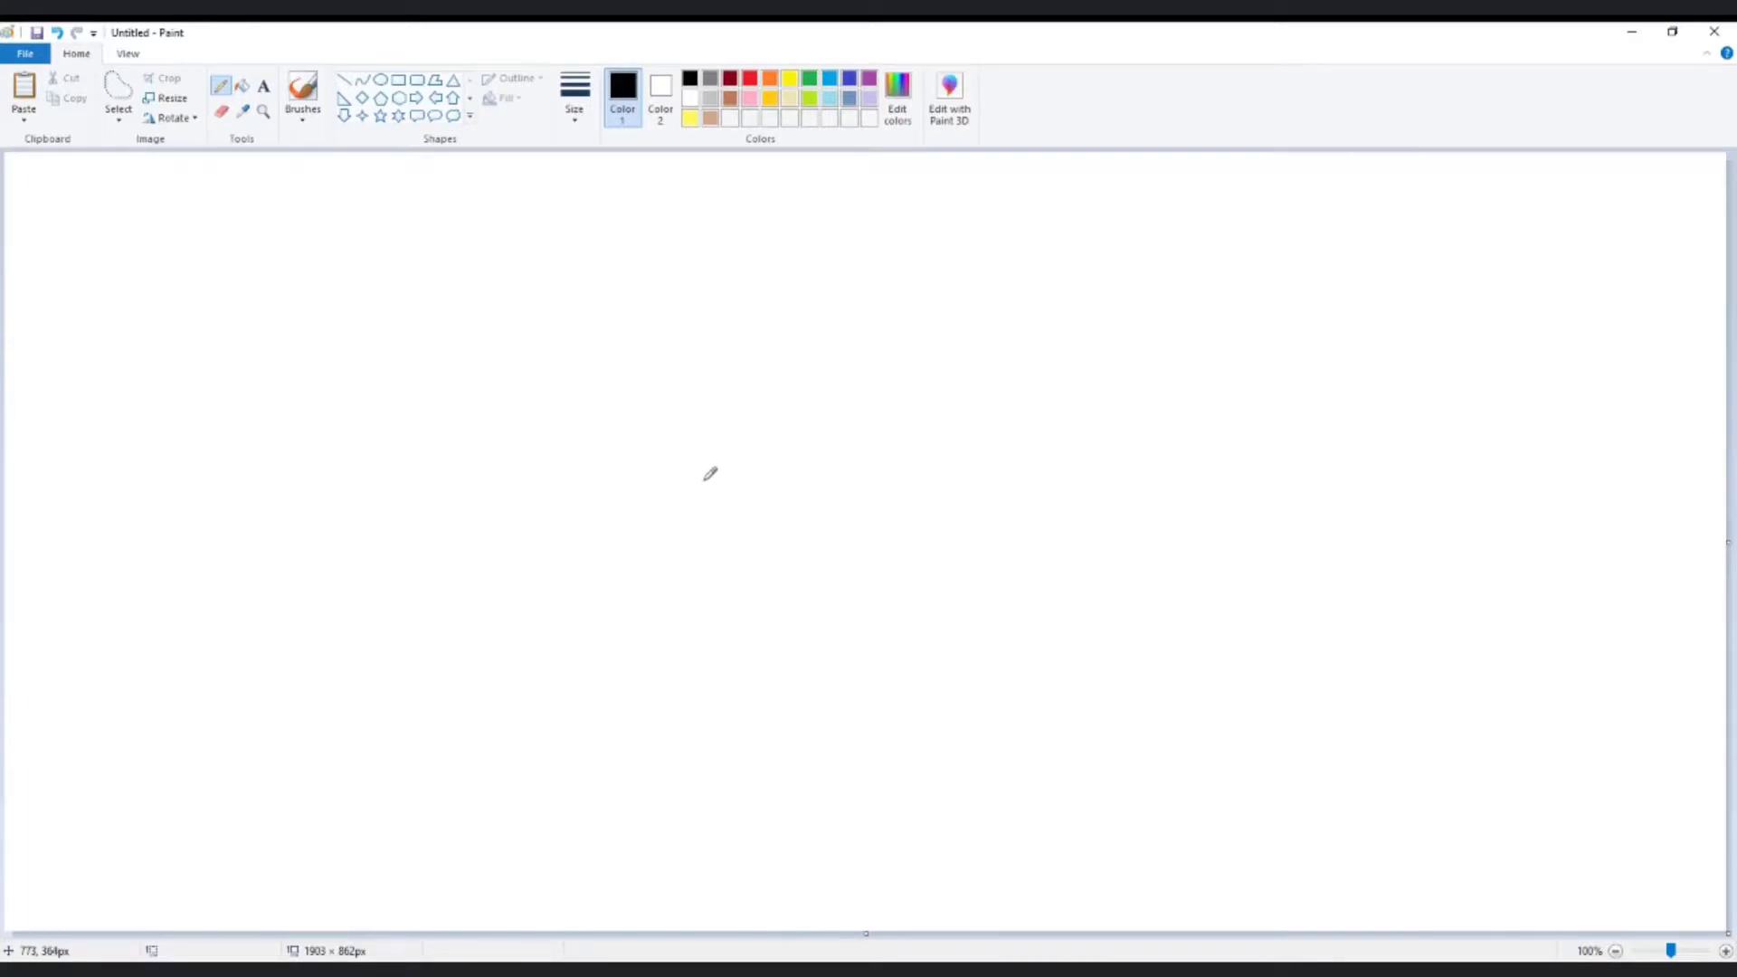
{"action": "mouse_move", "coordinate": [535, 356]}
{"action": "left_mouse_down"}
{"action": "mouse_move", "coordinate": [589, 413]}
{"action": "mouse_move", "coordinate": [590, 355]}
{"action": "mouse_move", "coordinate": [540, 350]}
{"action": "left_mouse_up"}
{"action": "mouse_move", "coordinate": [630, 373]}
{"action": "left_mouse_down"}
{"action": "mouse_move", "coordinate": [690, 420]}
{"action": "mouse_move", "coordinate": [692, 369]}
{"action": "mouse_move", "coordinate": [641, 366]}
{"action": "left_mouse_up"}
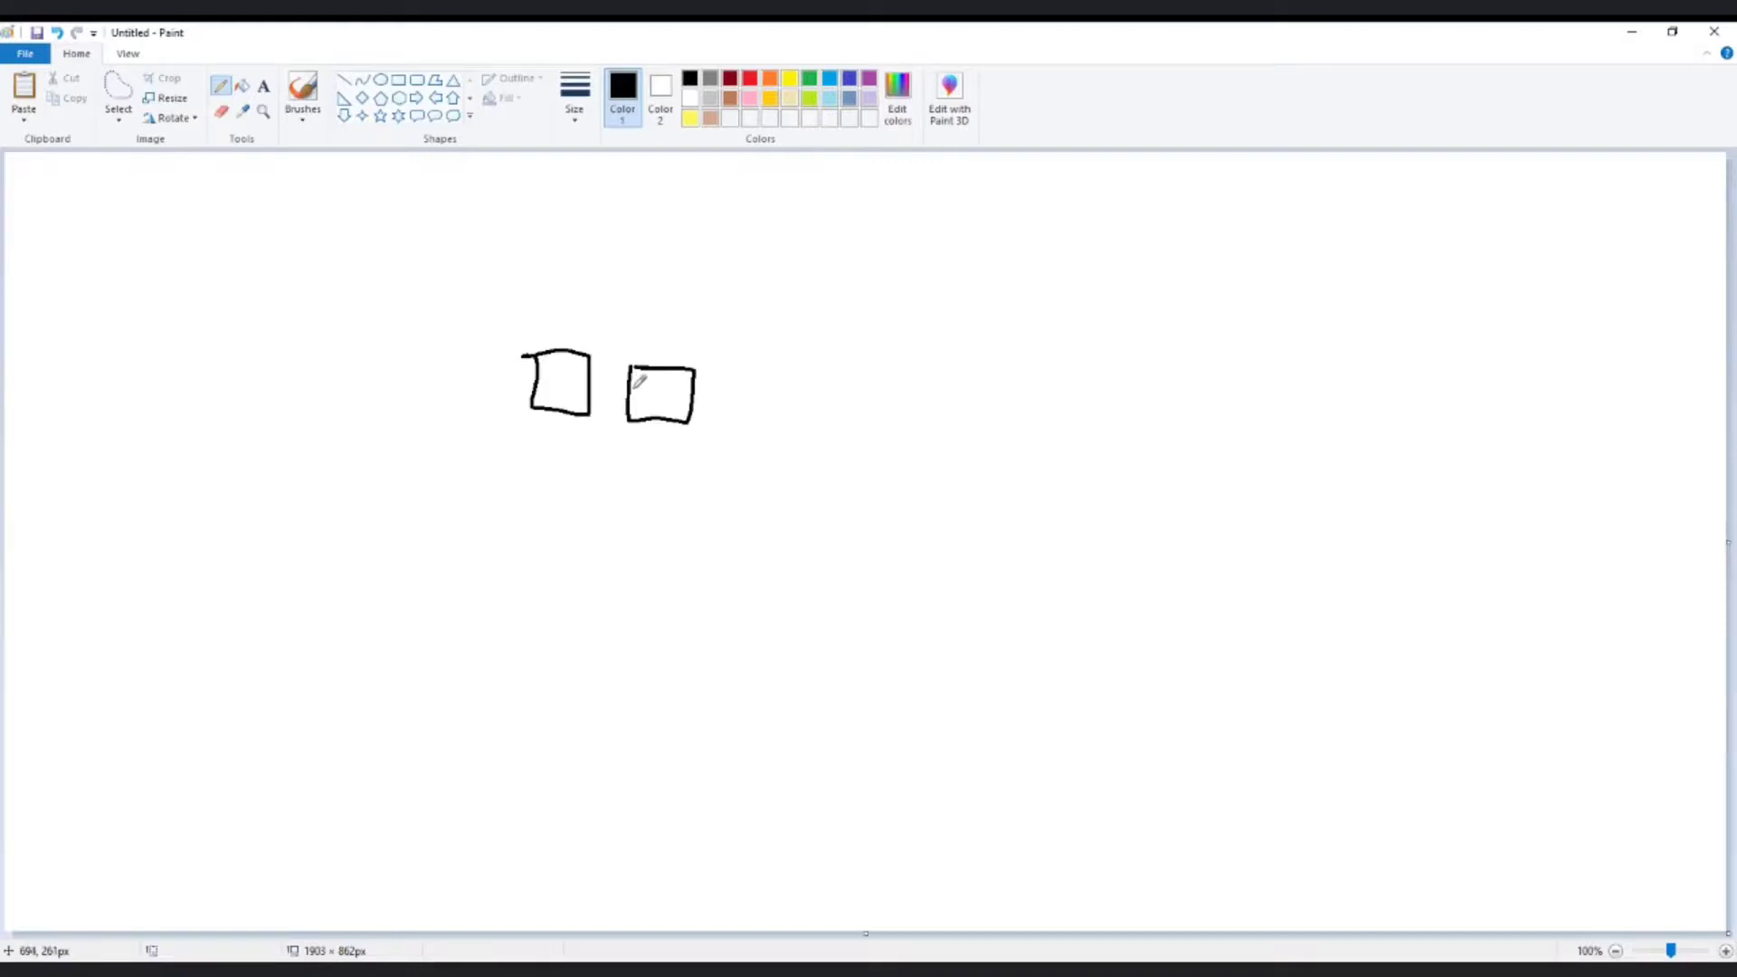
{"action": "key", "text": "ctrl+z"}
{"action": "key", "text": "ctrl+z"}
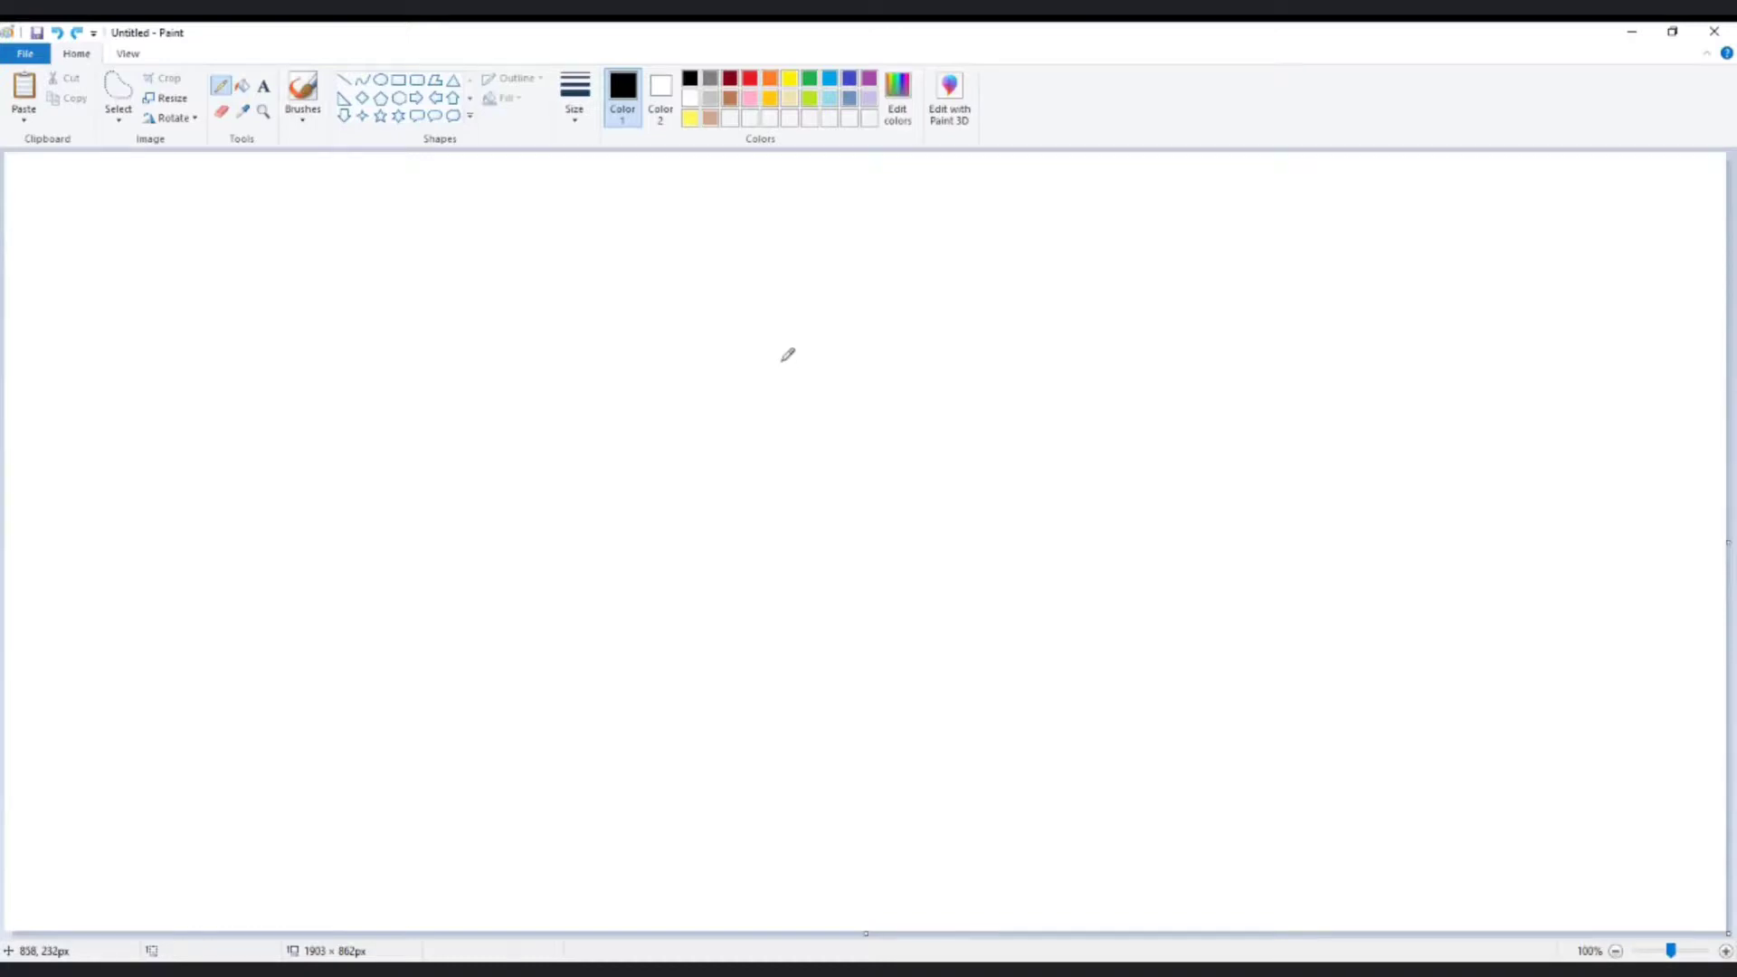
- Draw a dinosaur head with open, jagged-toothed jaws and sunglasses, and fill both lenses with black
{"action": "mouse_move", "coordinate": [782, 378]}
{"action": "left_mouse_down"}
{"action": "mouse_move", "coordinate": [724, 271]}
{"action": "mouse_move", "coordinate": [657, 269]}
{"action": "mouse_move", "coordinate": [618, 294]}
{"action": "mouse_move", "coordinate": [543, 273]}
{"action": "mouse_move", "coordinate": [466, 311]}
{"action": "mouse_move", "coordinate": [499, 317]}
{"action": "mouse_move", "coordinate": [500, 349]}
{"action": "mouse_move", "coordinate": [539, 335]}
{"action": "mouse_move", "coordinate": [545, 375]}
{"action": "mouse_move", "coordinate": [595, 355]}
{"action": "mouse_move", "coordinate": [598, 399]}
{"action": "mouse_move", "coordinate": [644, 370]}
{"action": "mouse_move", "coordinate": [660, 418]}
{"action": "mouse_move", "coordinate": [628, 450]}
{"action": "mouse_move", "coordinate": [581, 431]}
{"action": "mouse_move", "coordinate": [598, 466]}
{"action": "mouse_move", "coordinate": [533, 432]}
{"action": "mouse_move", "coordinate": [535, 474]}
{"action": "mouse_move", "coordinate": [514, 464]}
{"action": "mouse_move", "coordinate": [523, 508]}
{"action": "mouse_move", "coordinate": [605, 508]}
{"action": "mouse_move", "coordinate": [724, 467]}
{"action": "left_mouse_up"}
{"action": "mouse_move", "coordinate": [677, 301]}
{"action": "left_mouse_down"}
{"action": "mouse_move", "coordinate": [694, 361]}
{"action": "mouse_move", "coordinate": [720, 315]}
{"action": "mouse_move", "coordinate": [603, 267]}
{"action": "mouse_move", "coordinate": [671, 263]}
{"action": "left_mouse_up"}
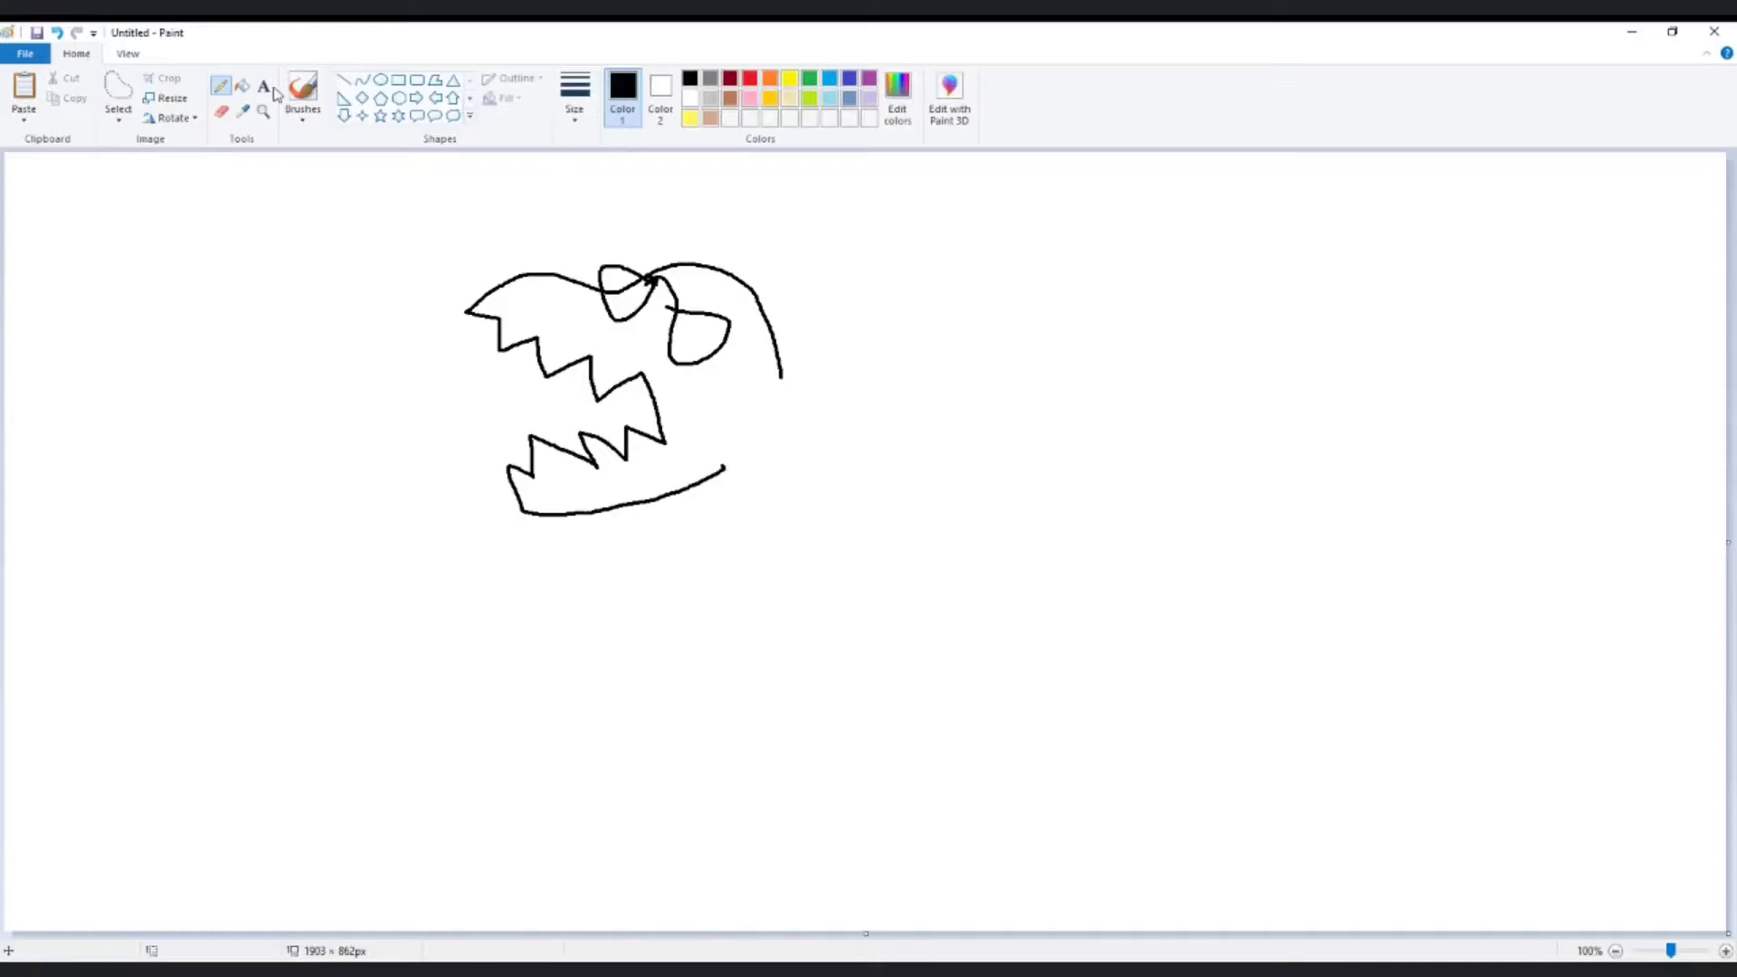
{"action": "left_click", "coordinate": [242, 86]}
{"action": "left_click", "coordinate": [631, 298]}
{"action": "left_click", "coordinate": [699, 341]}
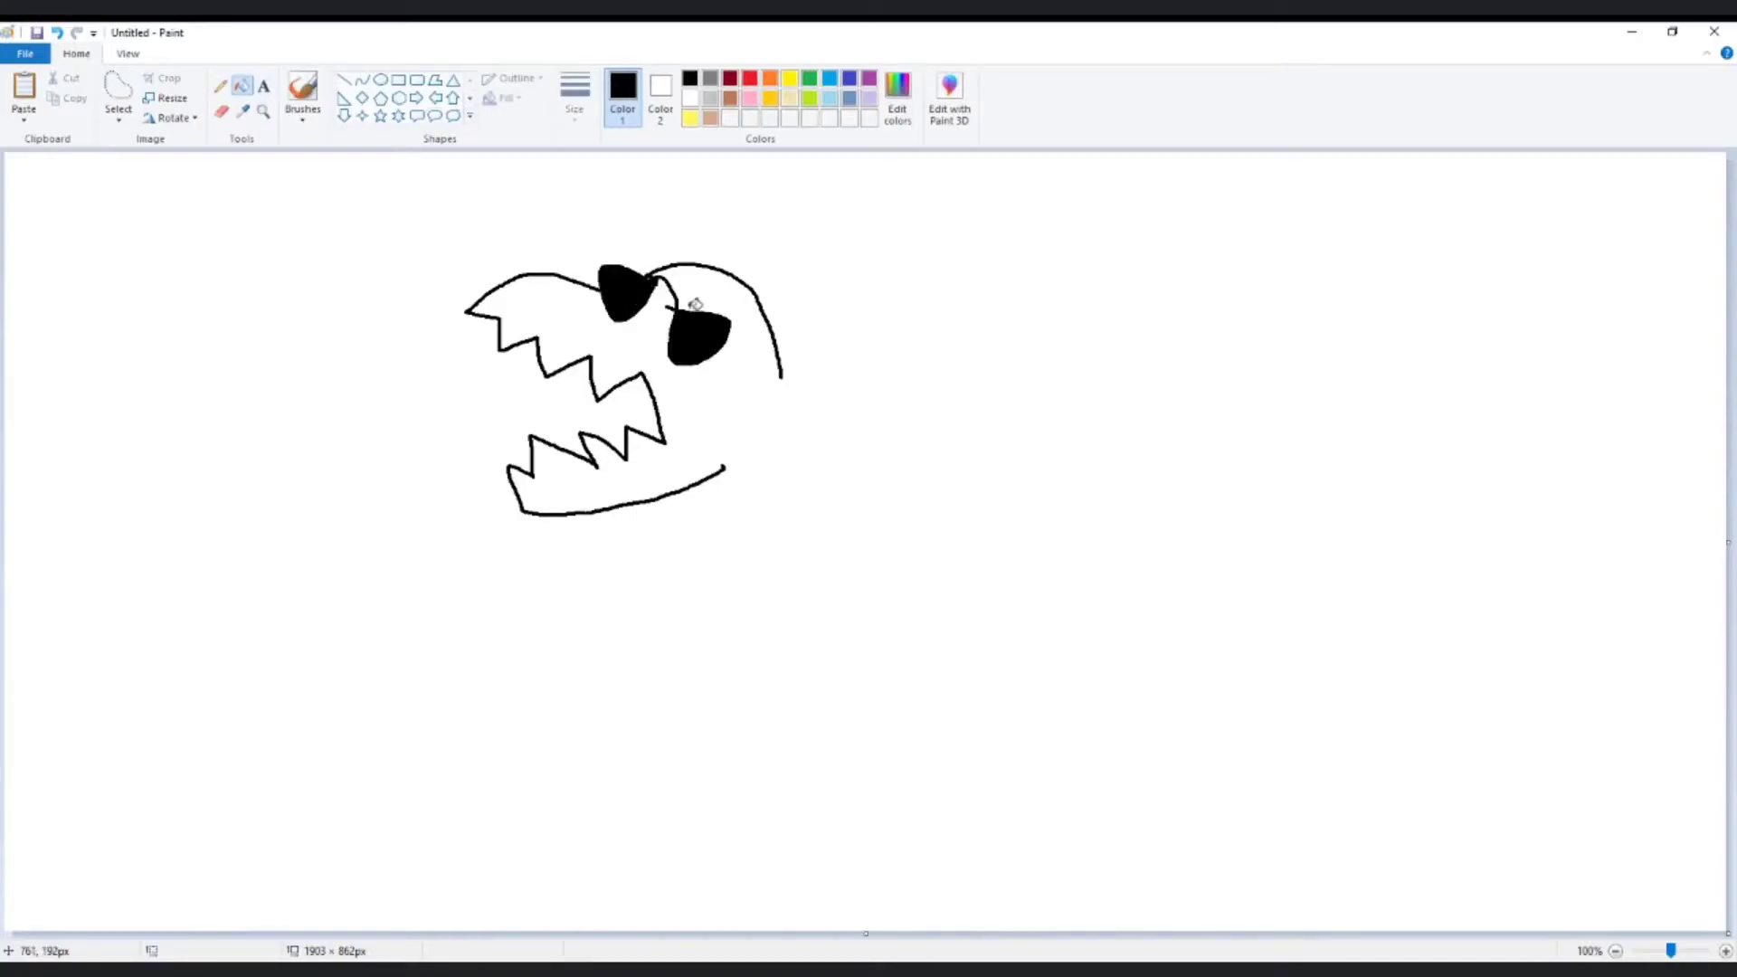
- Draw diagonal white glare lines across both lenses of the dinosaur's sunglasses
{"action": "left_click", "coordinate": [219, 87]}
{"action": "left_click", "coordinate": [690, 98]}
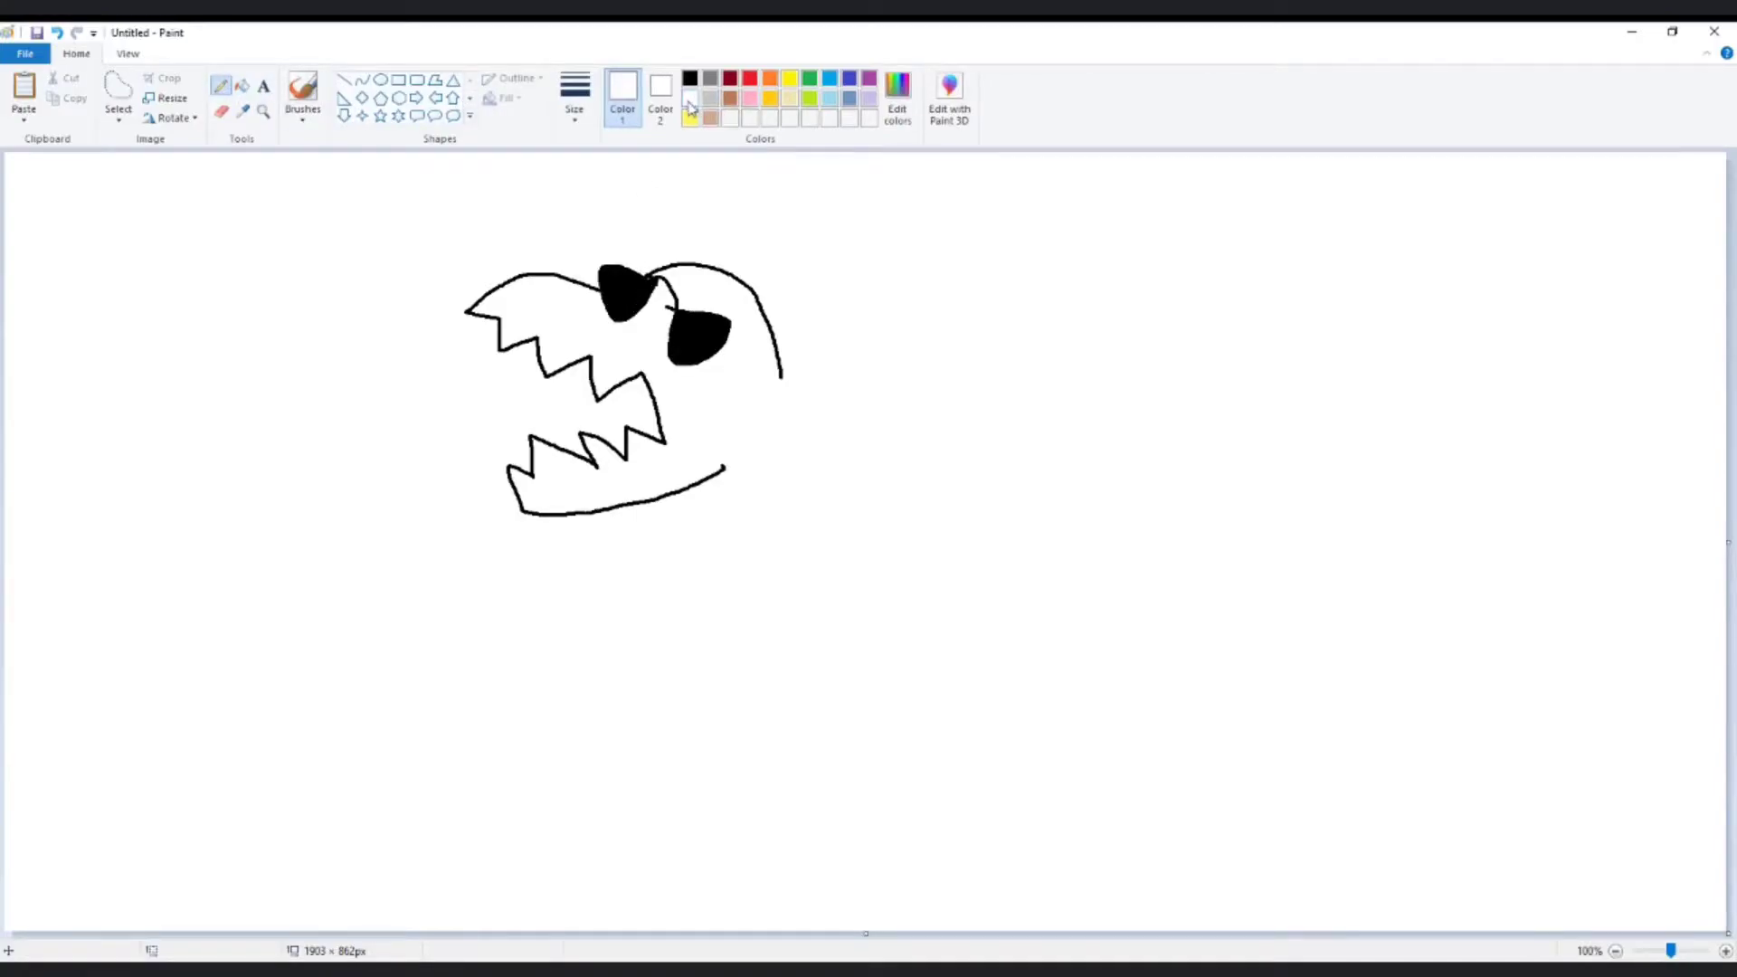
{"action": "left_click_drag", "start_coordinate": [618, 298], "coordinate": [653, 278]}
{"action": "left_click_drag", "start_coordinate": [676, 347], "coordinate": [723, 318]}
{"action": "left_click_drag", "start_coordinate": [610, 295], "coordinate": [651, 272]}
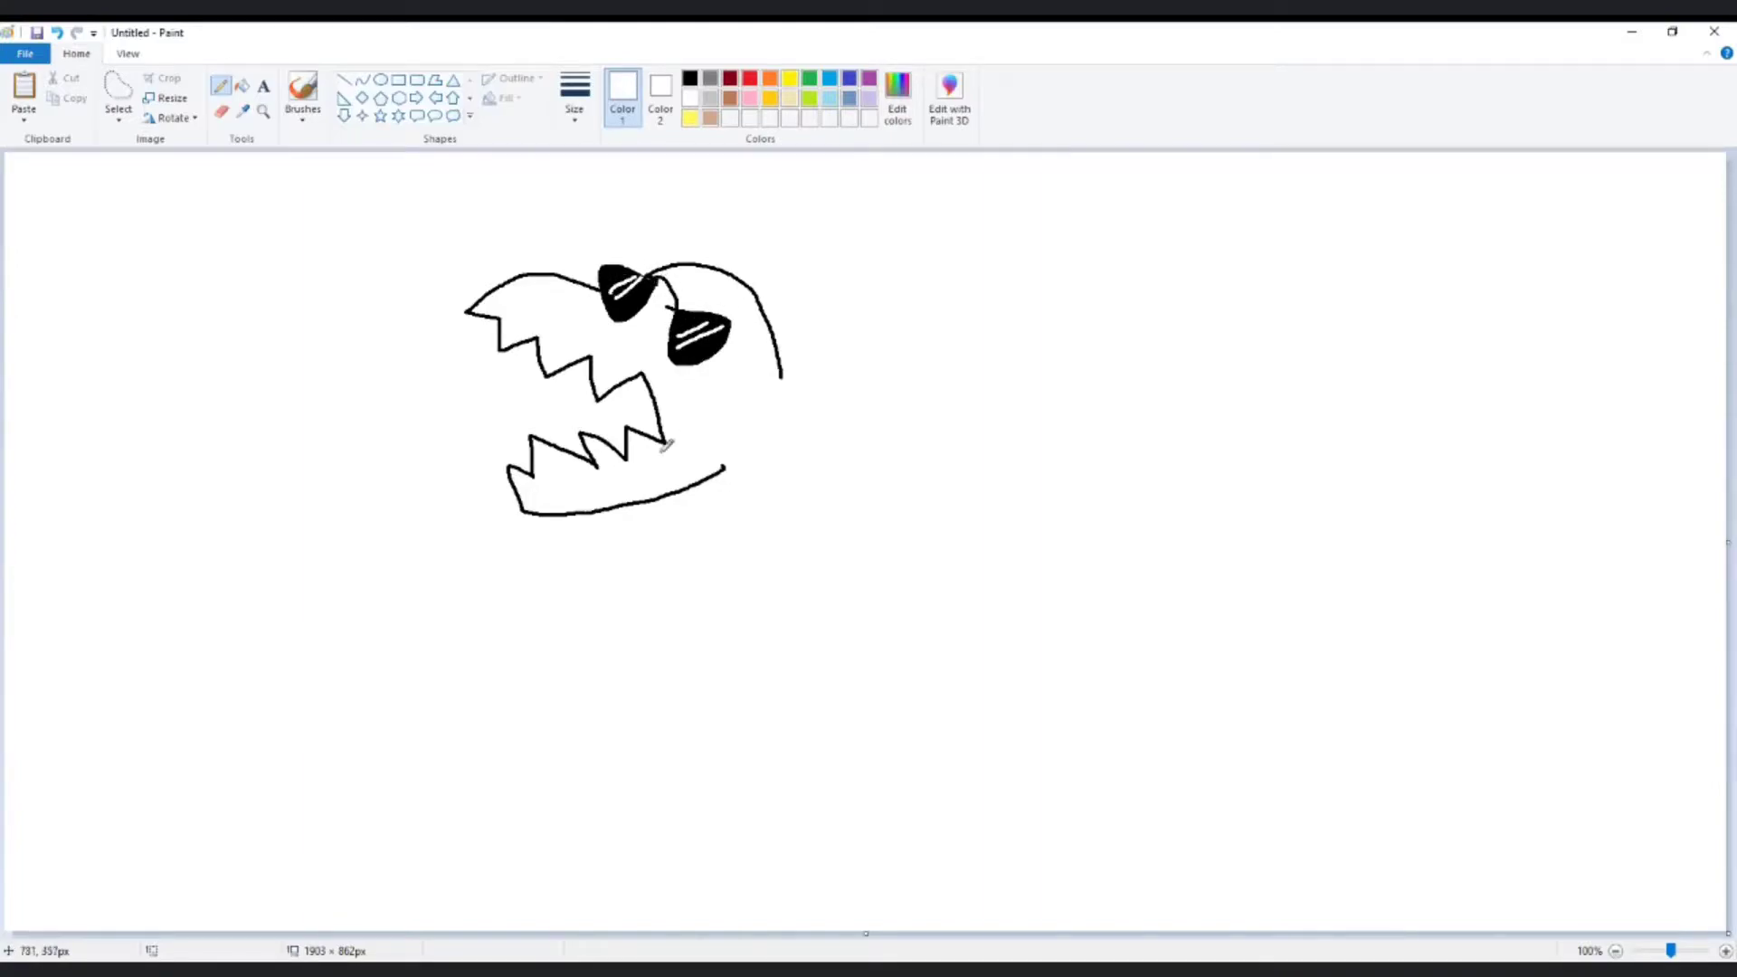
- Draw the dinosaur's small clawed arms, neck, sloping back, upper tail line and belly in black
{"action": "left_click", "coordinate": [689, 79]}
{"action": "mouse_move", "coordinate": [794, 522]}
{"action": "left_mouse_down"}
{"action": "mouse_move", "coordinate": [781, 580]}
{"action": "mouse_move", "coordinate": [745, 576]}
{"action": "mouse_move", "coordinate": [741, 605]}
{"action": "mouse_move", "coordinate": [801, 599]}
{"action": "mouse_move", "coordinate": [796, 523]}
{"action": "left_mouse_up"}
{"action": "left_click_drag", "start_coordinate": [695, 491], "coordinate": [710, 575]}
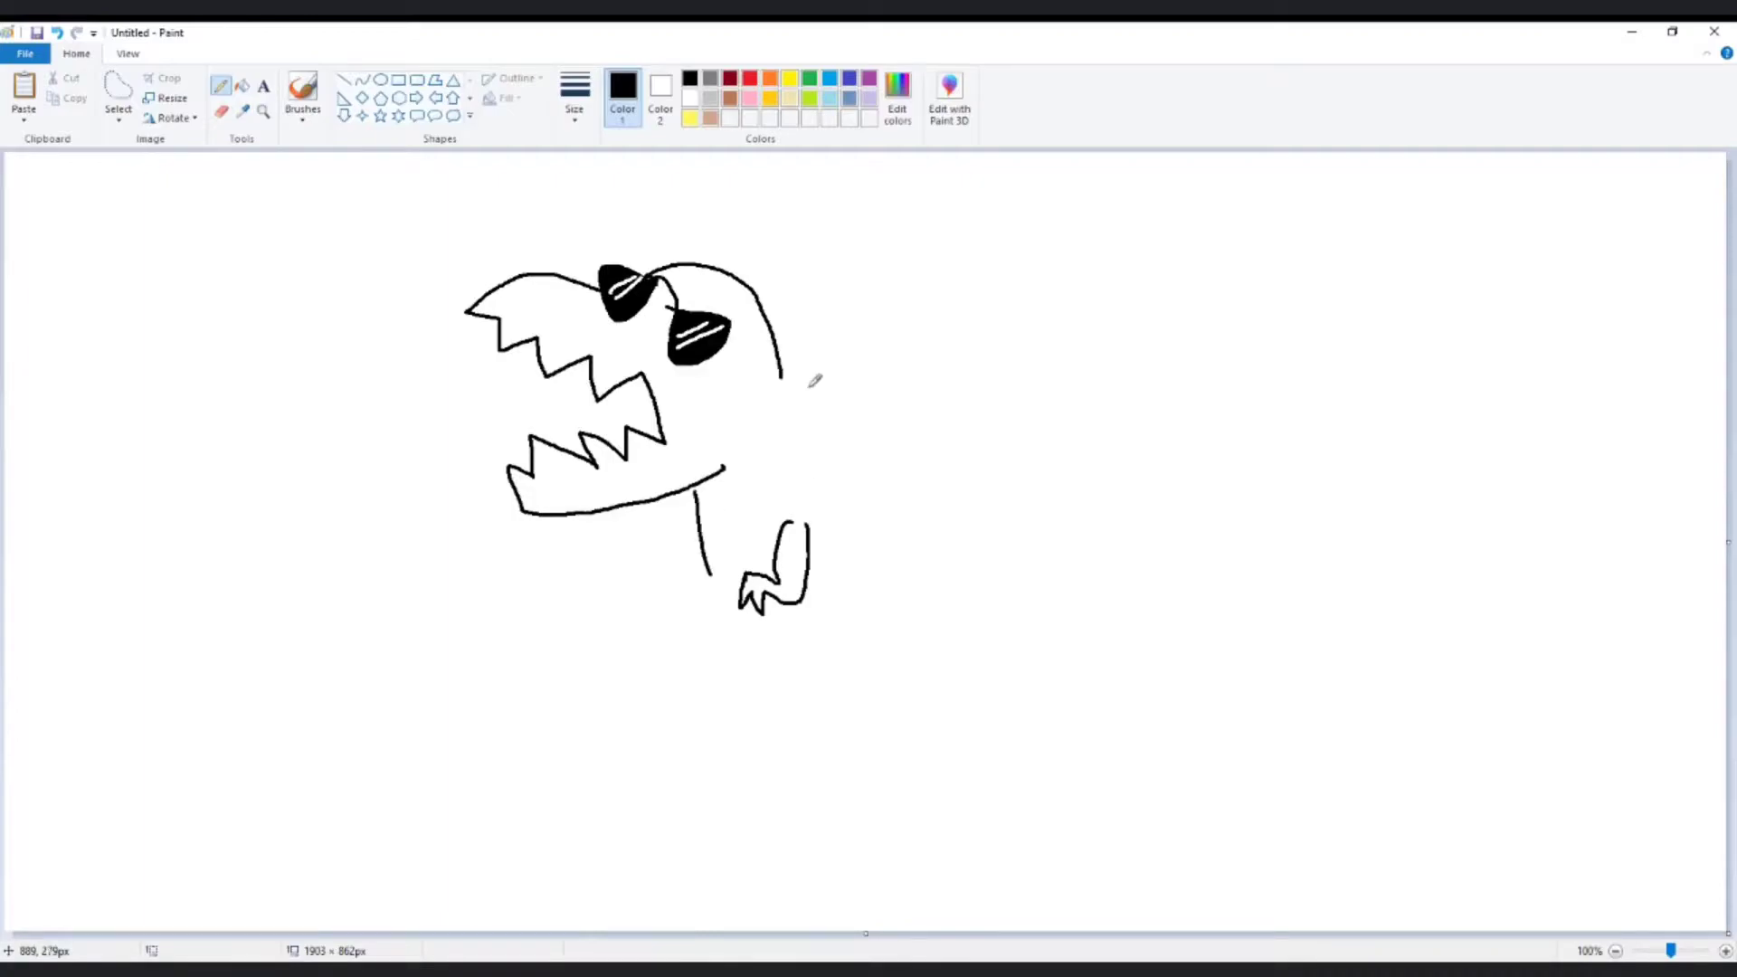
{"action": "mouse_move", "coordinate": [780, 364]}
{"action": "left_mouse_down"}
{"action": "mouse_move", "coordinate": [863, 458]}
{"action": "mouse_move", "coordinate": [1073, 637]}
{"action": "mouse_move", "coordinate": [1221, 570]}
{"action": "left_mouse_up"}
{"action": "mouse_move", "coordinate": [703, 526]}
{"action": "left_mouse_down"}
{"action": "mouse_move", "coordinate": [687, 560]}
{"action": "mouse_move", "coordinate": [655, 551]}
{"action": "mouse_move", "coordinate": [654, 579]}
{"action": "mouse_move", "coordinate": [661, 567]}
{"action": "mouse_move", "coordinate": [674, 587]}
{"action": "mouse_move", "coordinate": [674, 570]}
{"action": "mouse_move", "coordinate": [720, 785]}
{"action": "left_mouse_up"}
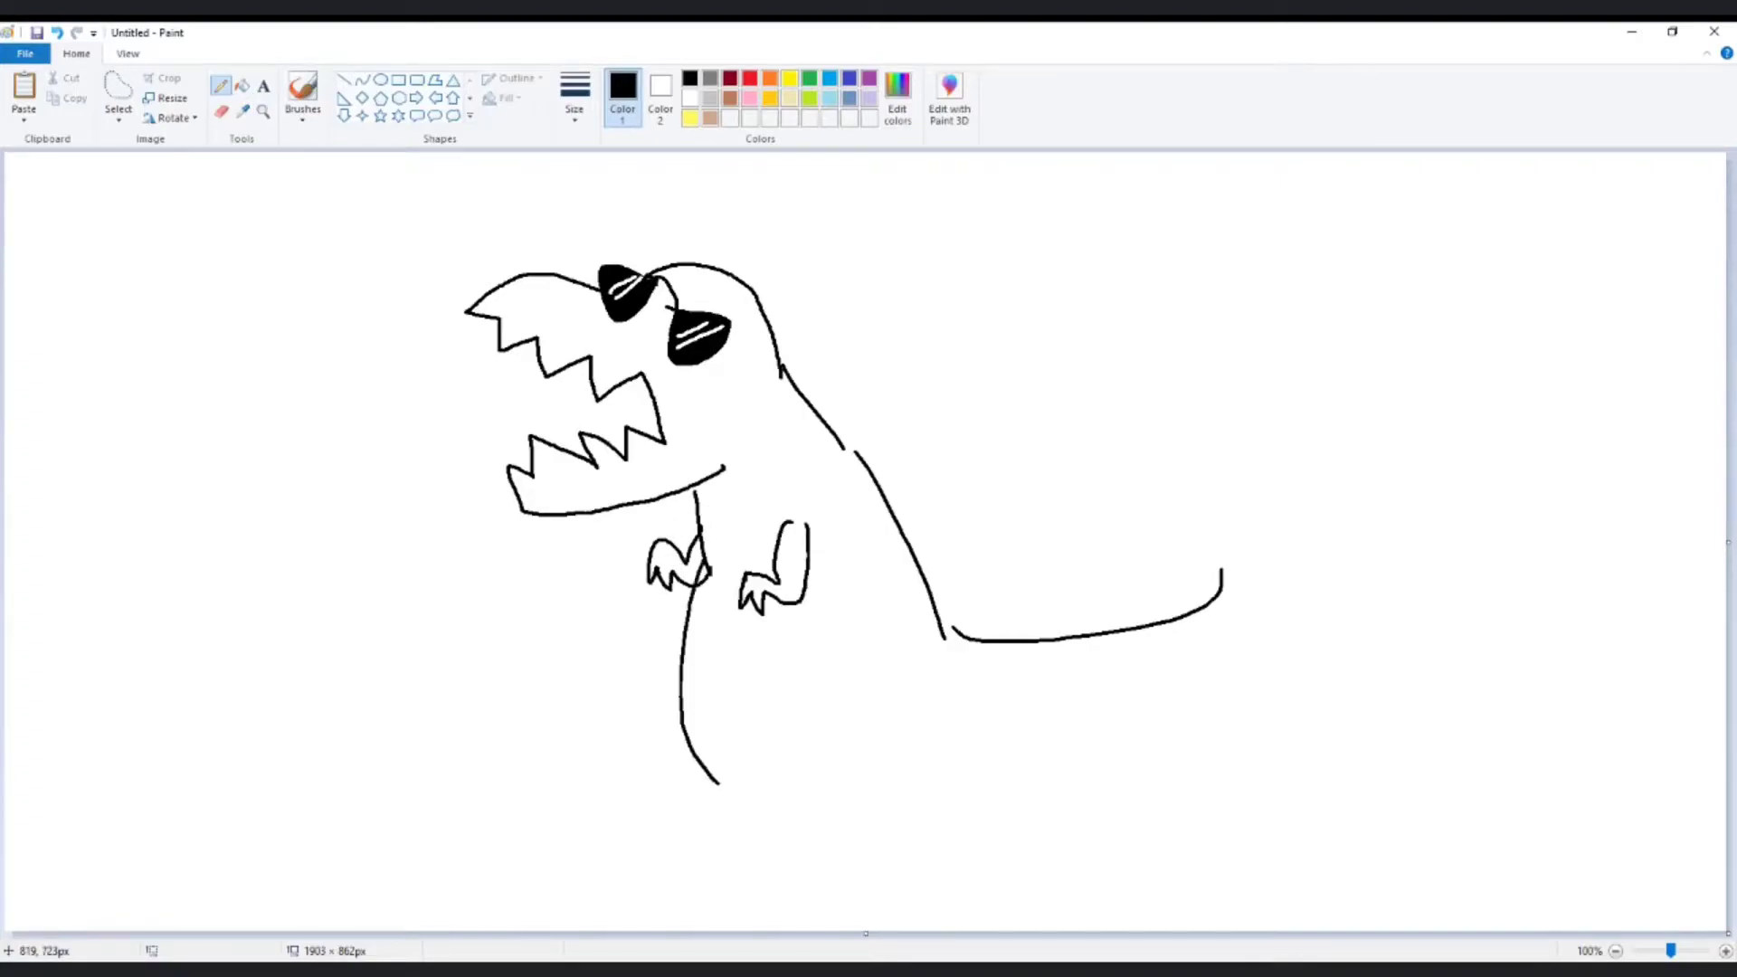
- Draw the seated dinosaur's two clawed legs and close the underside and tip of its tail
{"action": "left_click_drag", "start_coordinate": [682, 681], "coordinate": [790, 796]}
{"action": "mouse_move", "coordinate": [878, 664]}
{"action": "left_mouse_down"}
{"action": "mouse_move", "coordinate": [861, 812]}
{"action": "mouse_move", "coordinate": [780, 833]}
{"action": "mouse_move", "coordinate": [806, 854]}
{"action": "mouse_move", "coordinate": [860, 853]}
{"action": "mouse_move", "coordinate": [948, 805]}
{"action": "mouse_move", "coordinate": [947, 652]}
{"action": "left_mouse_up"}
{"action": "left_click_drag", "start_coordinate": [961, 778], "coordinate": [1176, 722]}
{"action": "mouse_move", "coordinate": [1233, 580]}
{"action": "left_mouse_down"}
{"action": "mouse_move", "coordinate": [1243, 623]}
{"action": "mouse_move", "coordinate": [1174, 738]}
{"action": "mouse_move", "coordinate": [1242, 582]}
{"action": "mouse_move", "coordinate": [1247, 643]}
{"action": "left_mouse_up"}
{"action": "mouse_move", "coordinate": [683, 639]}
{"action": "left_mouse_down"}
{"action": "mouse_move", "coordinate": [631, 721]}
{"action": "mouse_move", "coordinate": [561, 687]}
{"action": "mouse_move", "coordinate": [553, 701]}
{"action": "mouse_move", "coordinate": [656, 809]}
{"action": "mouse_move", "coordinate": [685, 782]}
{"action": "mouse_move", "coordinate": [733, 790]}
{"action": "left_mouse_up"}
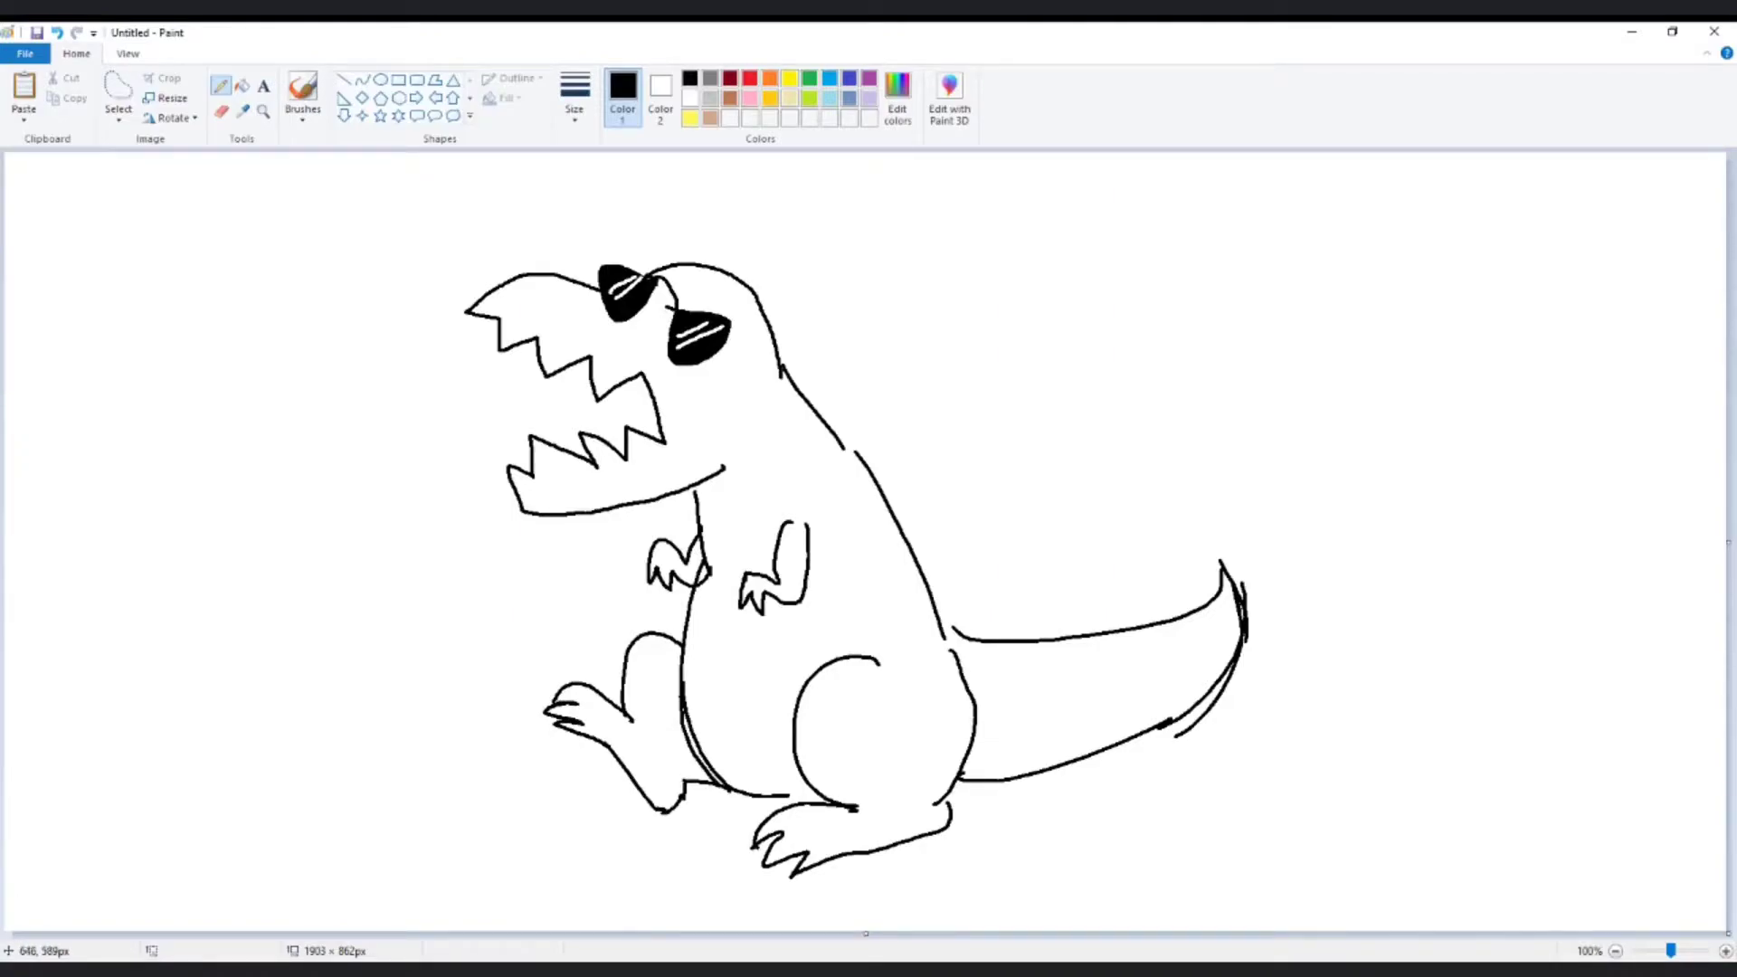
- Draw a skateboard with two wheels under the dinosaur's raised foot
{"action": "mouse_move", "coordinate": [614, 703]}
{"action": "left_mouse_down"}
{"action": "mouse_move", "coordinate": [594, 643]}
{"action": "mouse_move", "coordinate": [528, 661]}
{"action": "mouse_move", "coordinate": [562, 793]}
{"action": "mouse_move", "coordinate": [641, 832]}
{"action": "mouse_move", "coordinate": [549, 801]}
{"action": "mouse_move", "coordinate": [567, 812]}
{"action": "left_mouse_up"}
{"action": "left_click_drag", "start_coordinate": [523, 694], "coordinate": [540, 727]}
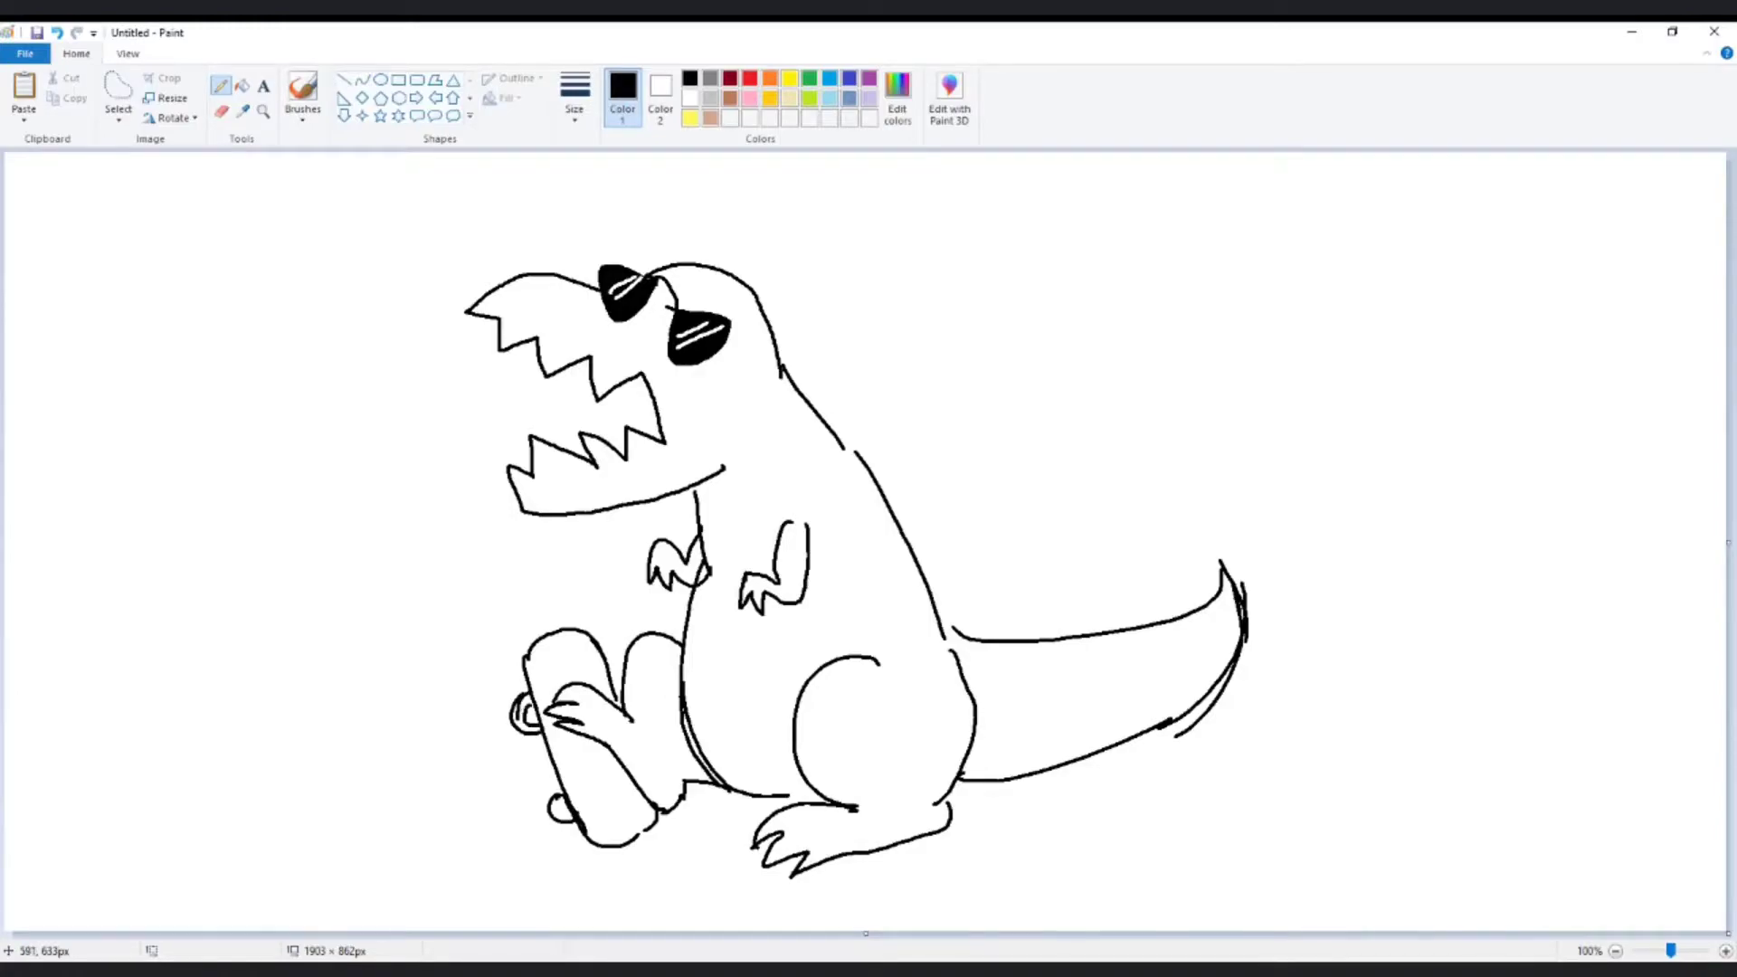
{"action": "left_click_drag", "start_coordinate": [567, 812], "coordinate": [559, 802]}
- Close the gaps in the dinosaur's outline at the back, tail base and belly, and add two nostrils on the snout
{"action": "left_click_drag", "start_coordinate": [928, 604], "coordinate": [973, 658]}
{"action": "left_click_drag", "start_coordinate": [938, 614], "coordinate": [985, 643]}
{"action": "left_click_drag", "start_coordinate": [792, 801], "coordinate": [820, 800]}
{"action": "left_click_drag", "start_coordinate": [848, 446], "coordinate": [857, 459]}
{"action": "left_click_drag", "start_coordinate": [561, 301], "coordinate": [534, 307]}
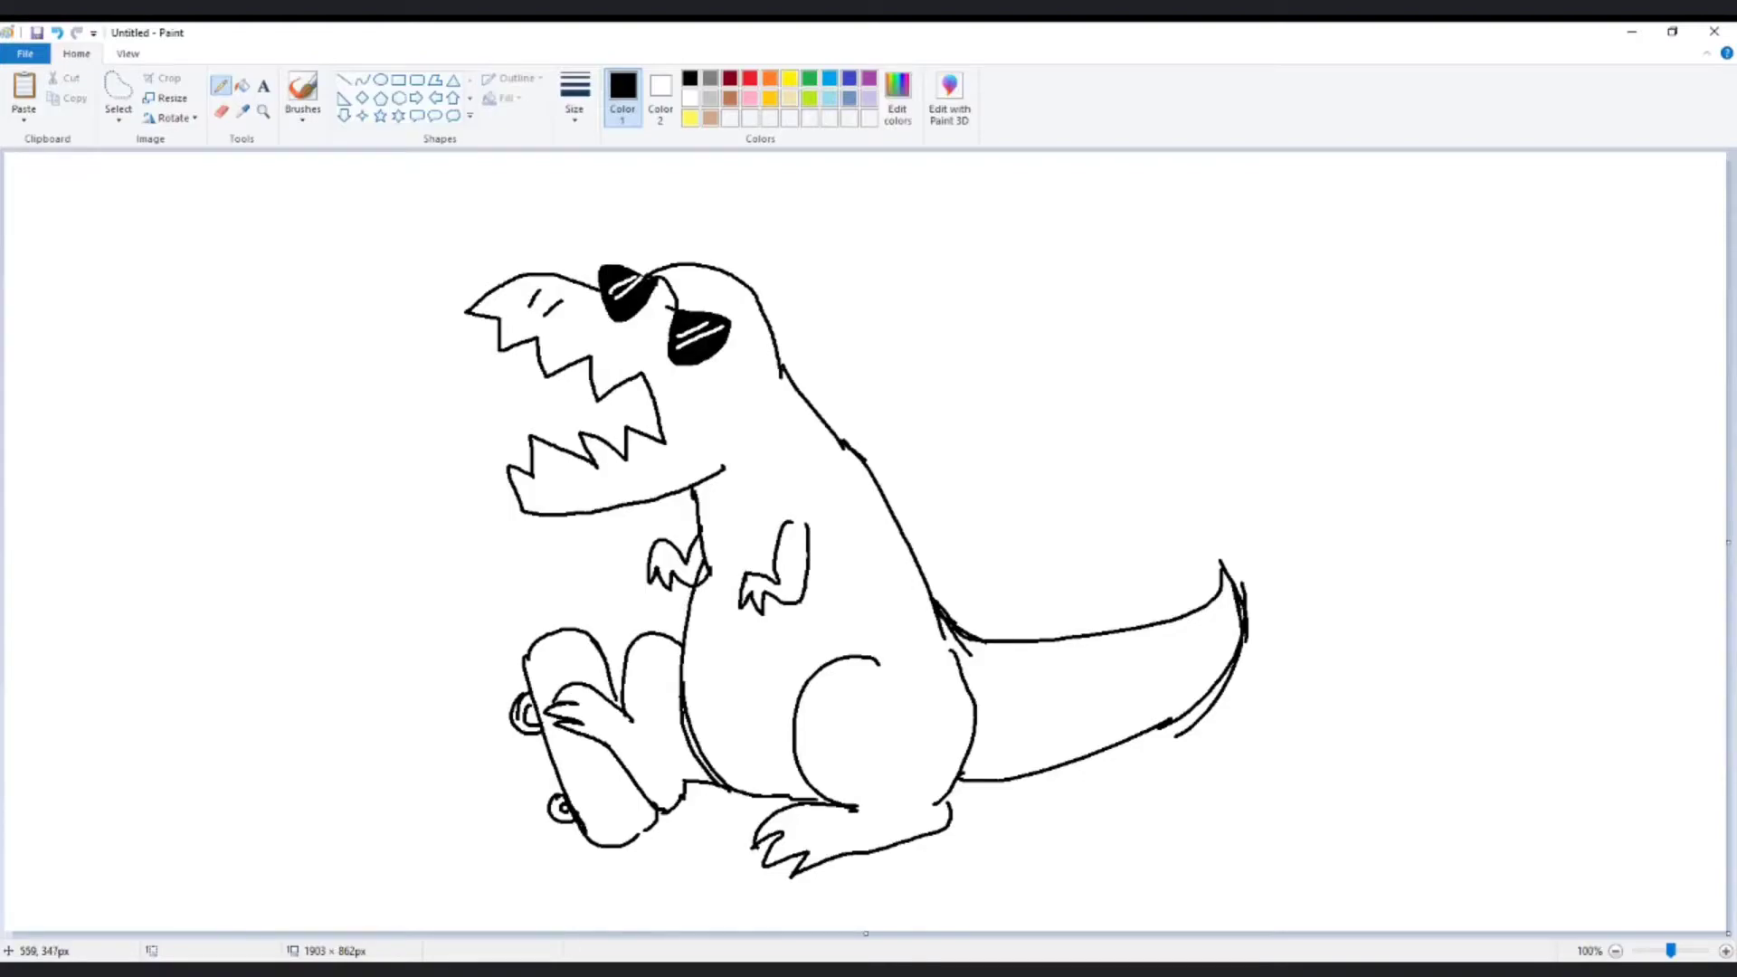
- Draw a small rolled cigarette at the tip of the dinosaur's lower jaw with a wavy light gray smoke line above it
{"action": "mouse_move", "coordinate": [505, 459]}
{"action": "left_mouse_down"}
{"action": "mouse_move", "coordinate": [493, 465]}
{"action": "mouse_move", "coordinate": [456, 447]}
{"action": "mouse_move", "coordinate": [455, 391]}
{"action": "left_mouse_up"}
{"action": "key", "text": "ctrl+z"}
{"action": "key", "text": "ctrl+z"}
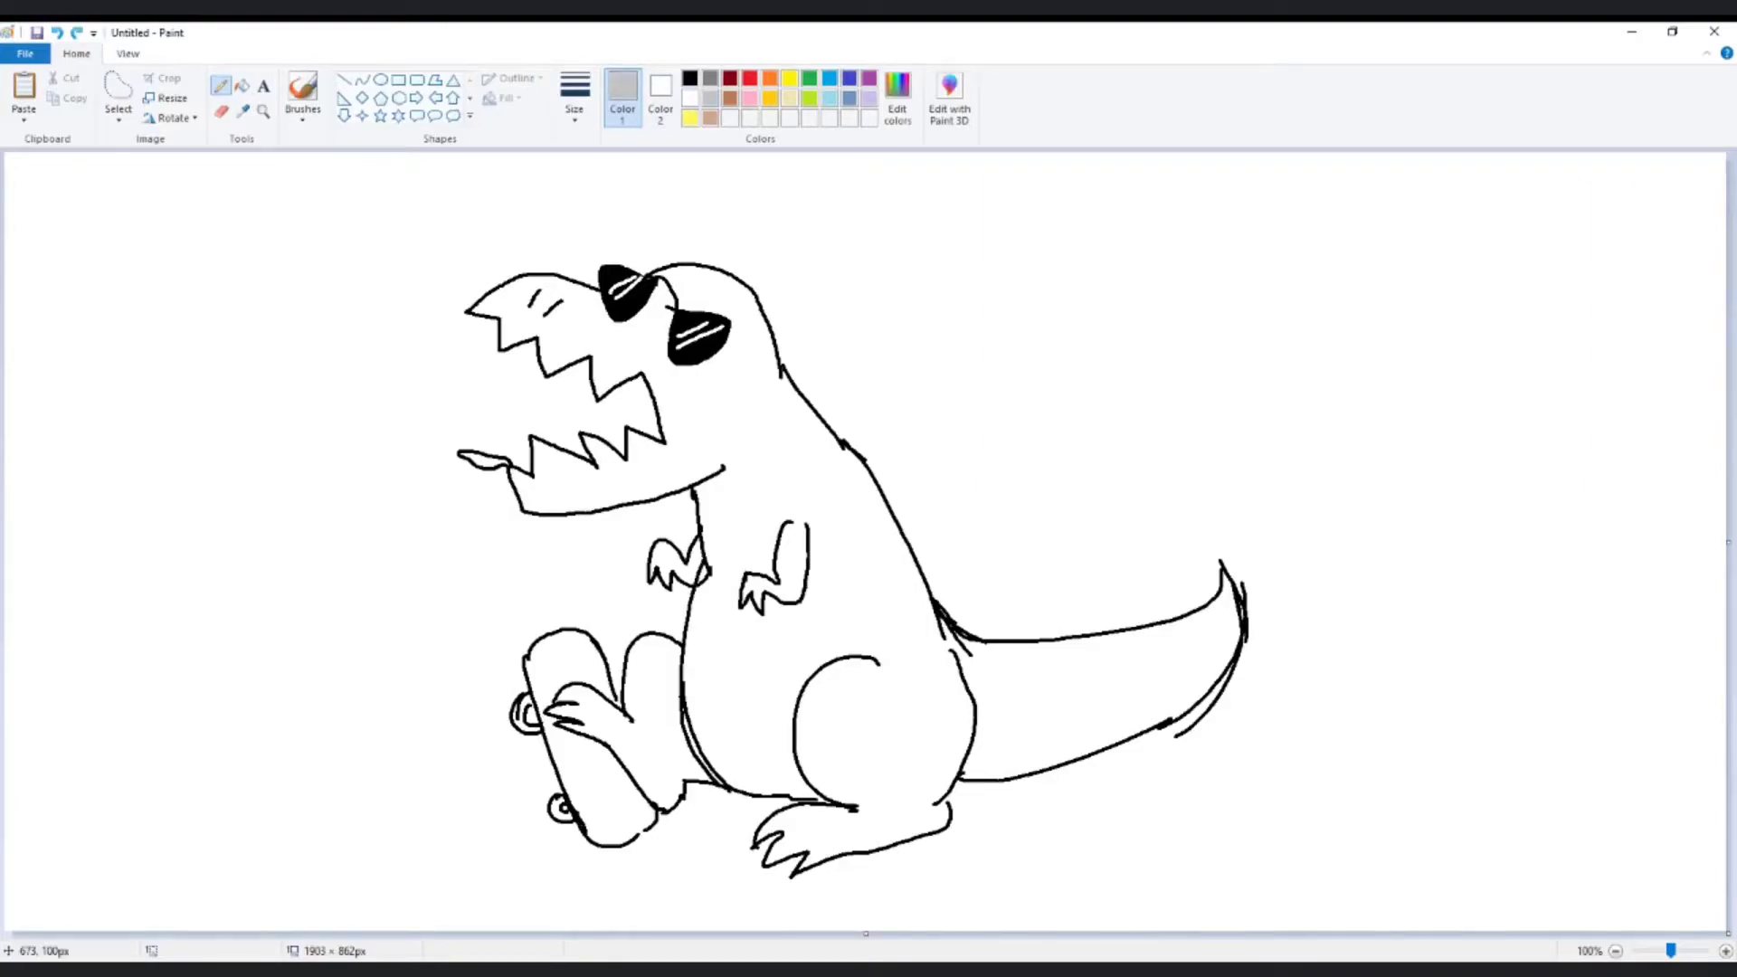
{"action": "left_click_drag", "start_coordinate": [454, 440], "coordinate": [453, 341]}
{"action": "left_click", "coordinate": [690, 78]}
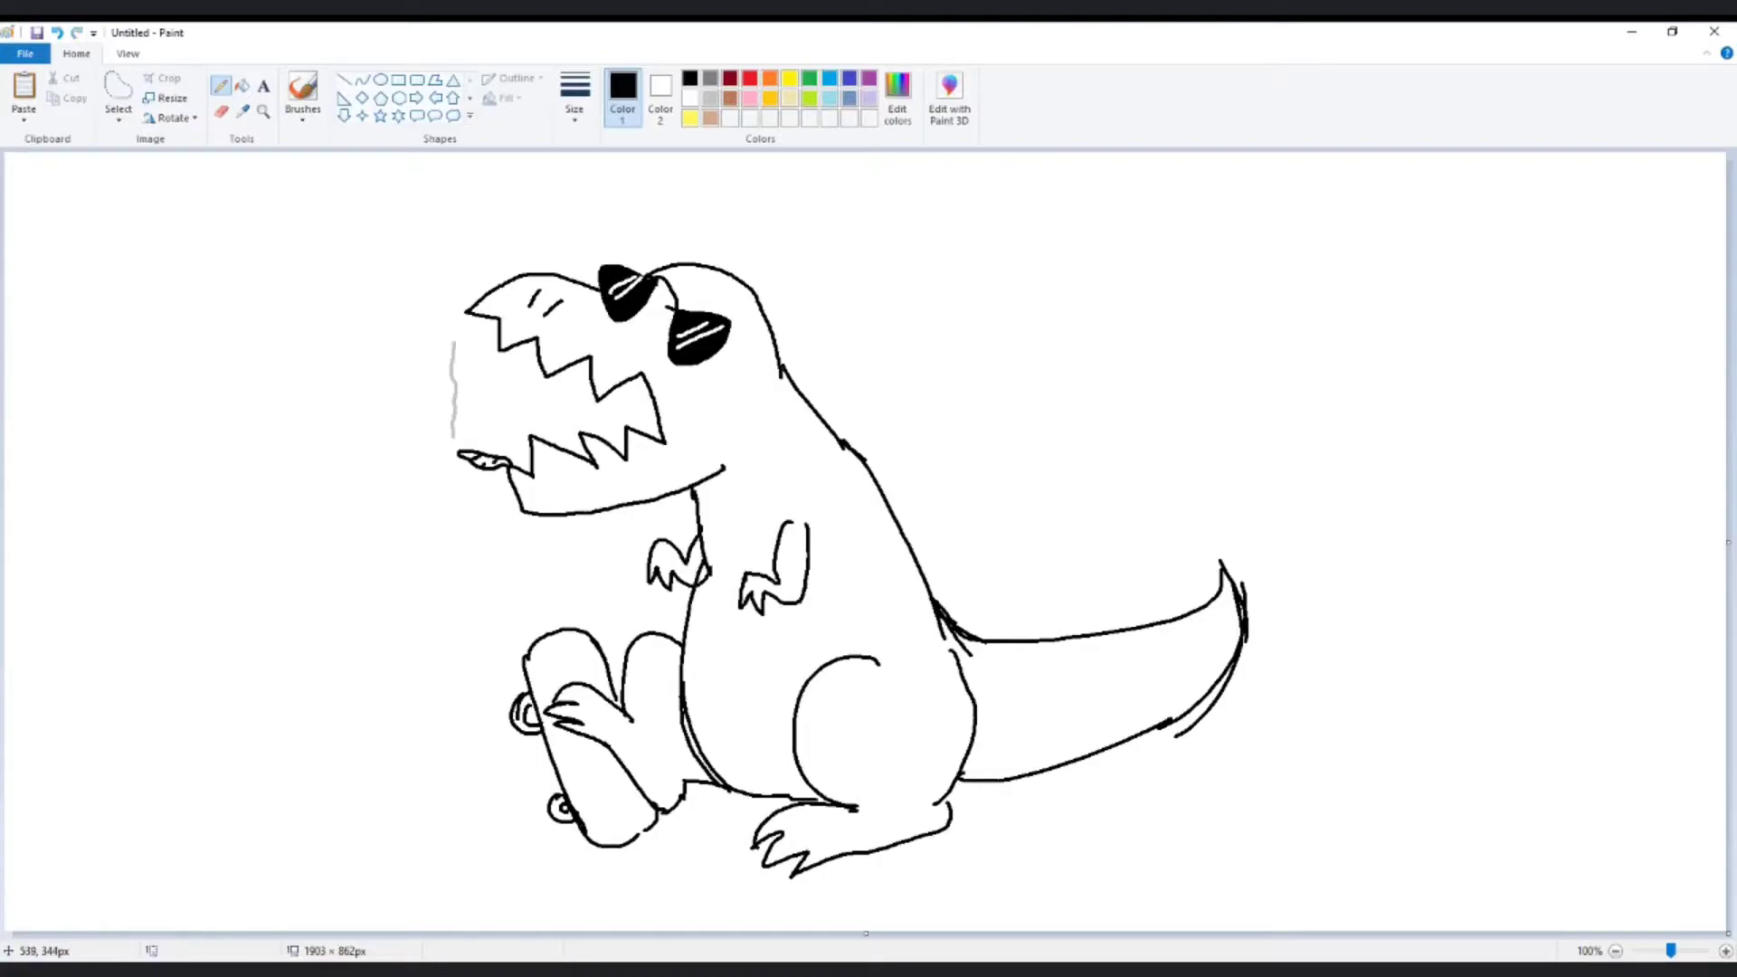
- Close the black outline gaps on the dinosaur's raised leg, the skateboard's lower end and the underside near the thigh
{"action": "left_click", "coordinate": [691, 98]}
{"action": "left_click", "coordinate": [690, 78]}
{"action": "key", "text": "ctrl+z"}
{"action": "key", "text": "ctrl+y"}
{"action": "left_click_drag", "start_coordinate": [619, 704], "coordinate": [653, 747]}
{"action": "left_click_drag", "start_coordinate": [821, 801], "coordinate": [839, 811]}
- Erase part of the head's outline, draw a spiky black-outlined tuft of hair there and fill it with light turquoise
{"action": "left_click", "coordinate": [221, 111]}
{"action": "left_click_drag", "start_coordinate": [751, 288], "coordinate": [733, 268]}
{"action": "left_click", "coordinate": [220, 86]}
{"action": "mouse_move", "coordinate": [699, 291]}
{"action": "left_mouse_down"}
{"action": "mouse_move", "coordinate": [773, 237]}
{"action": "mouse_move", "coordinate": [749, 304]}
{"action": "mouse_move", "coordinate": [734, 284]}
{"action": "mouse_move", "coordinate": [750, 292]}
{"action": "left_mouse_up"}
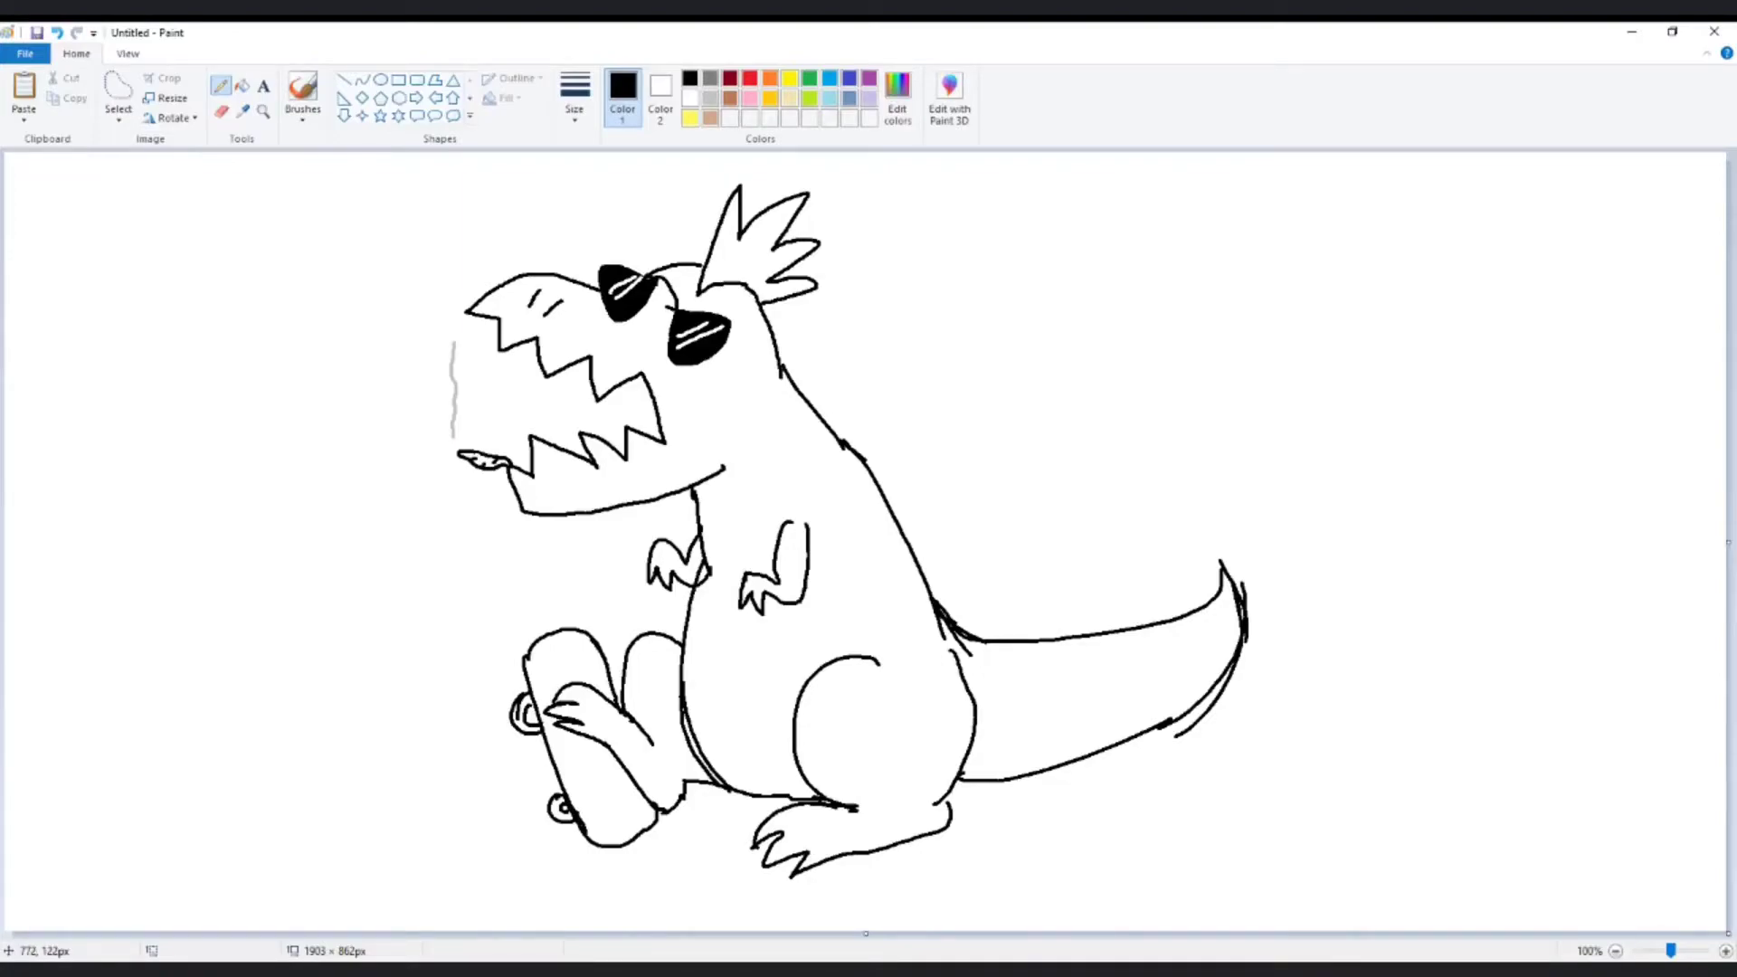
{"action": "left_click", "coordinate": [242, 85]}
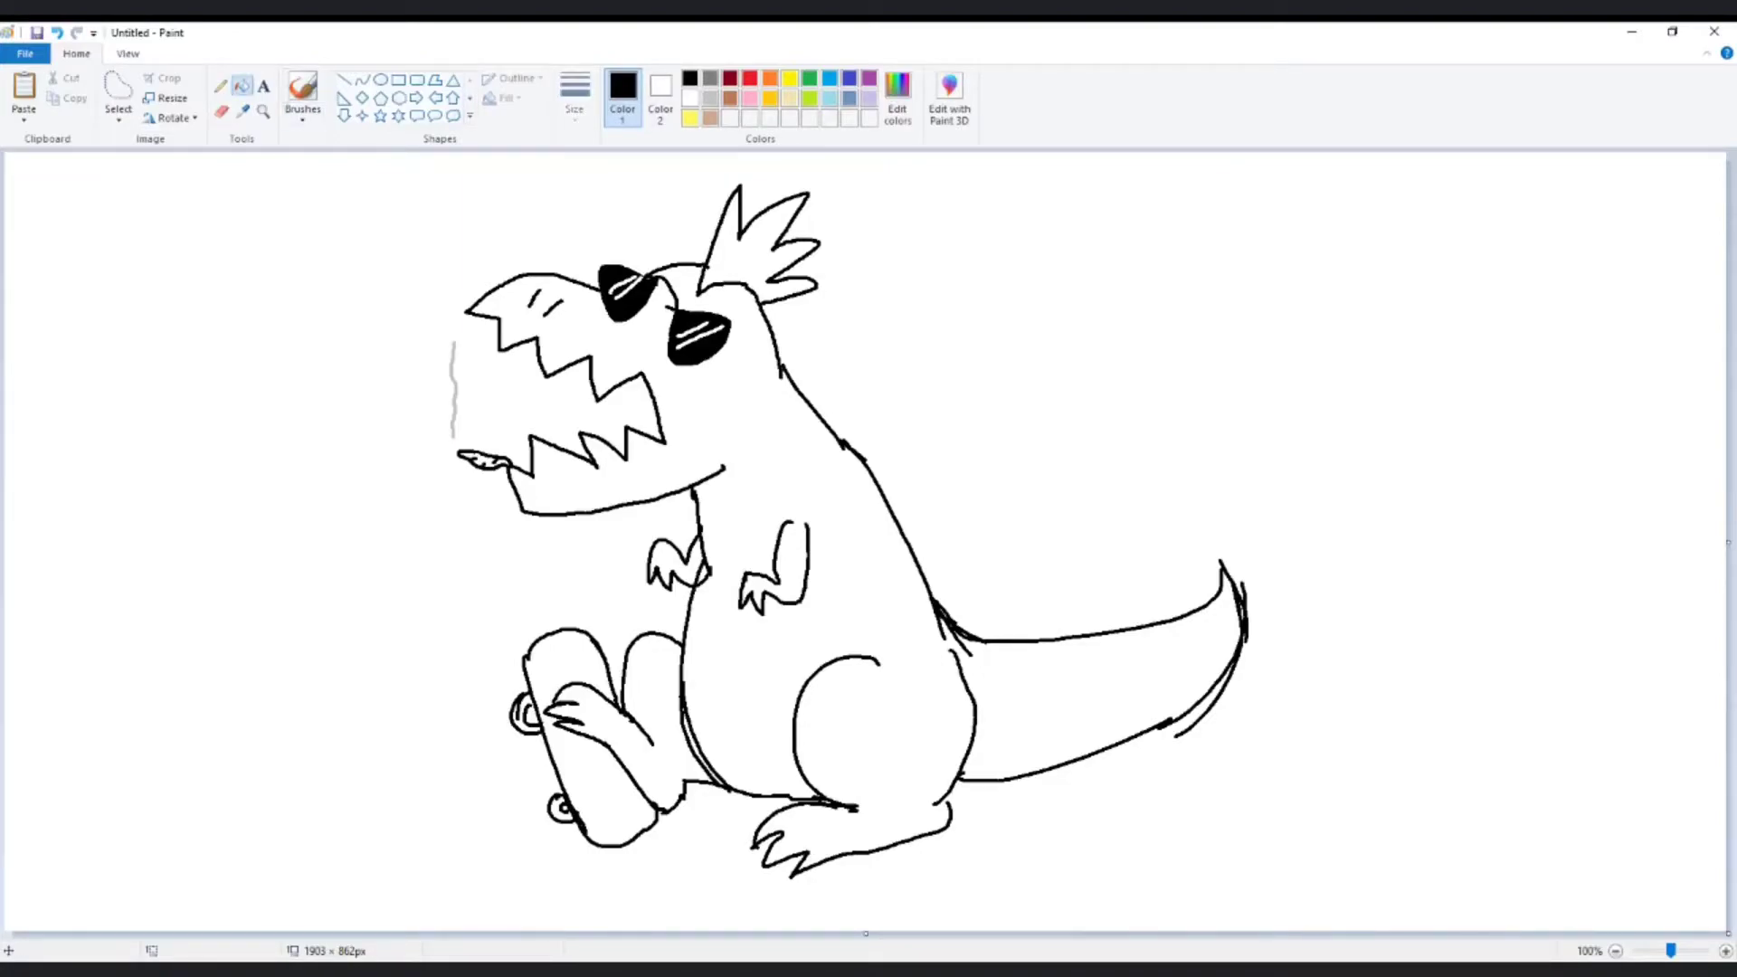
{"action": "left_click", "coordinate": [829, 98]}
{"action": "left_click", "coordinate": [756, 240]}
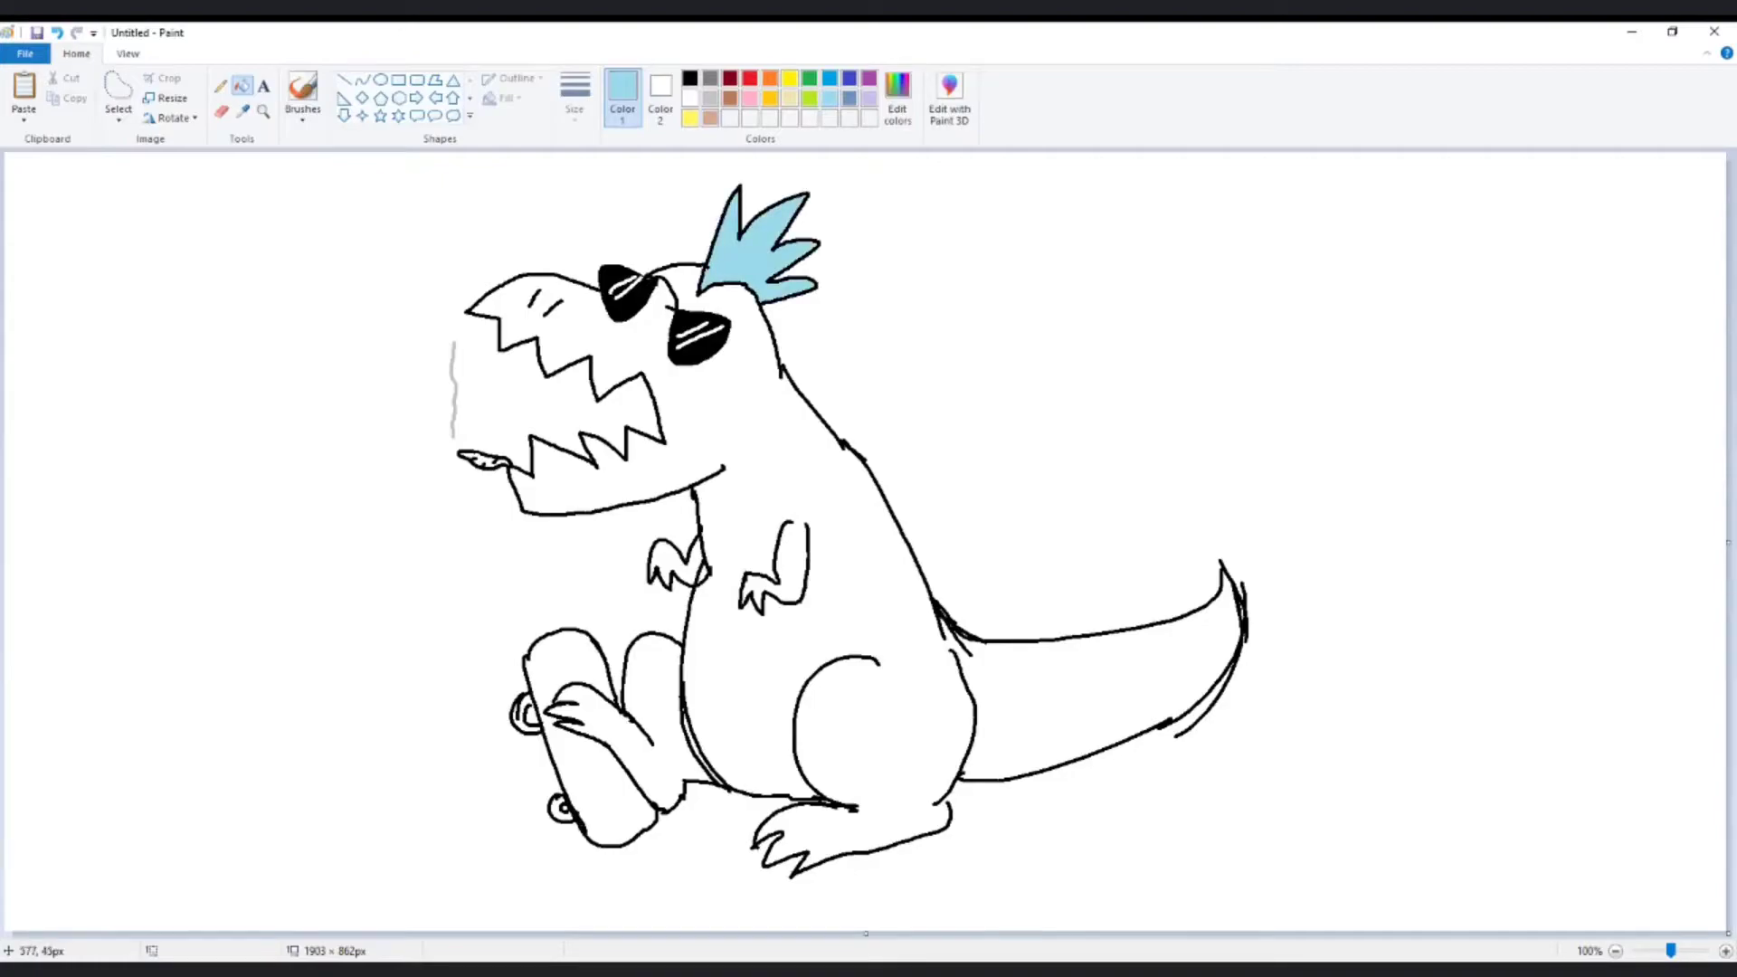
{"action": "left_click", "coordinate": [661, 91]}
{"action": "left_click", "coordinate": [690, 78]}
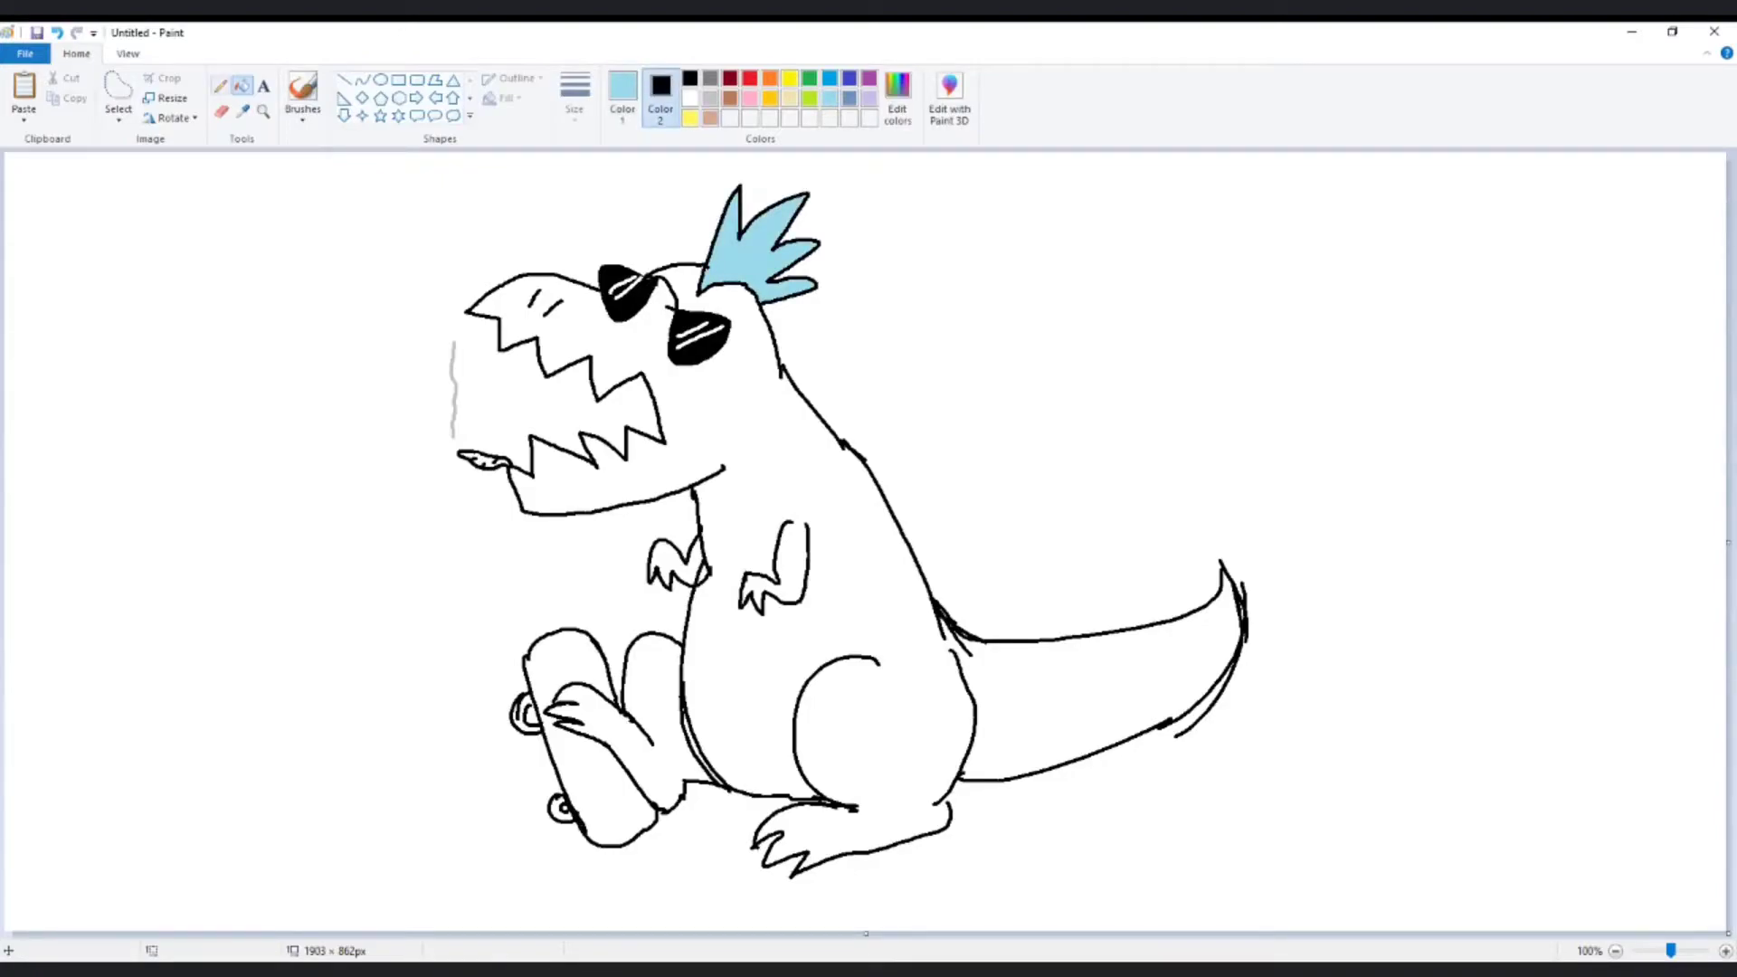
{"action": "left_click", "coordinate": [622, 91]}
{"action": "left_click", "coordinate": [661, 90]}
{"action": "left_click", "coordinate": [689, 97]}
{"action": "left_click", "coordinate": [623, 90]}
{"action": "left_click", "coordinate": [689, 78]}
{"action": "left_click", "coordinate": [220, 86]}
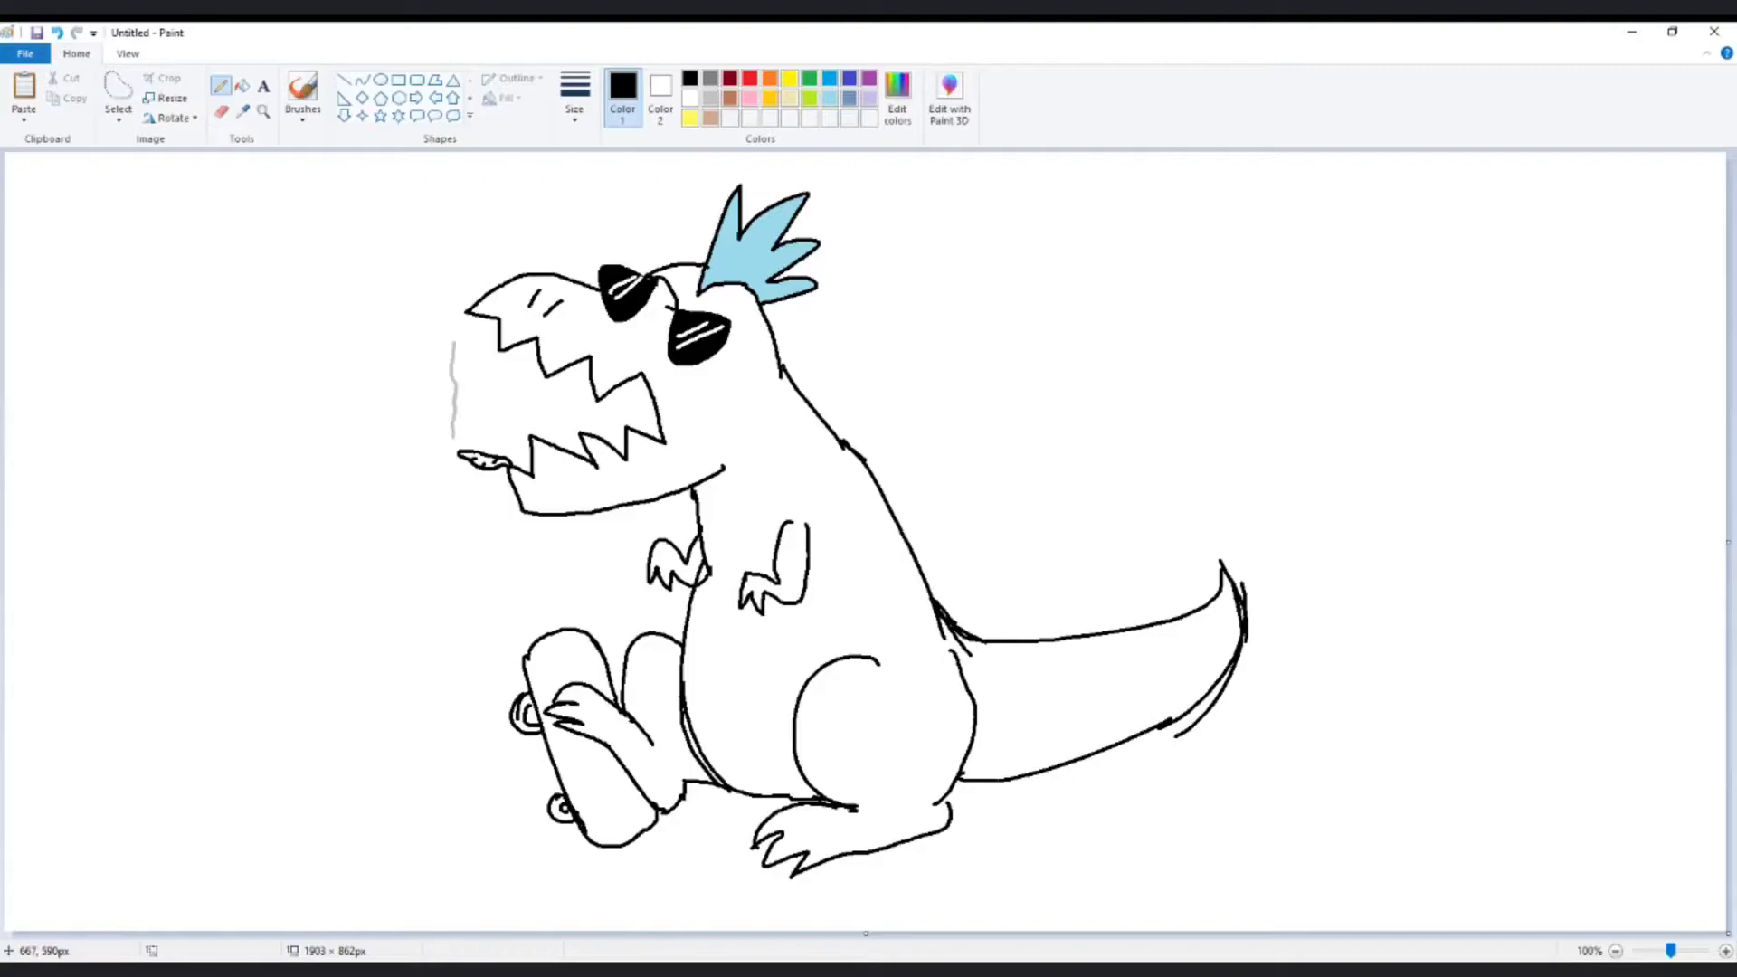
{"action": "left_click", "coordinate": [242, 86]}
{"action": "left_click", "coordinate": [810, 78]}
- Draw a shirt on the dinosaur in black with a curved neckline, sleeve edges across the arms and a waist hem
{"action": "left_click", "coordinate": [220, 85]}
{"action": "left_click", "coordinate": [690, 78]}
{"action": "mouse_move", "coordinate": [693, 491]}
{"action": "left_mouse_down"}
{"action": "mouse_move", "coordinate": [776, 495]}
{"action": "mouse_move", "coordinate": [829, 433]}
{"action": "left_mouse_up"}
{"action": "left_click_drag", "start_coordinate": [776, 566], "coordinate": [813, 572]}
{"action": "left_click_drag", "start_coordinate": [688, 562], "coordinate": [688, 587]}
{"action": "mouse_move", "coordinate": [684, 653]}
{"action": "left_mouse_down"}
{"action": "mouse_move", "coordinate": [830, 660]}
{"action": "mouse_move", "coordinate": [937, 617]}
{"action": "left_mouse_up"}
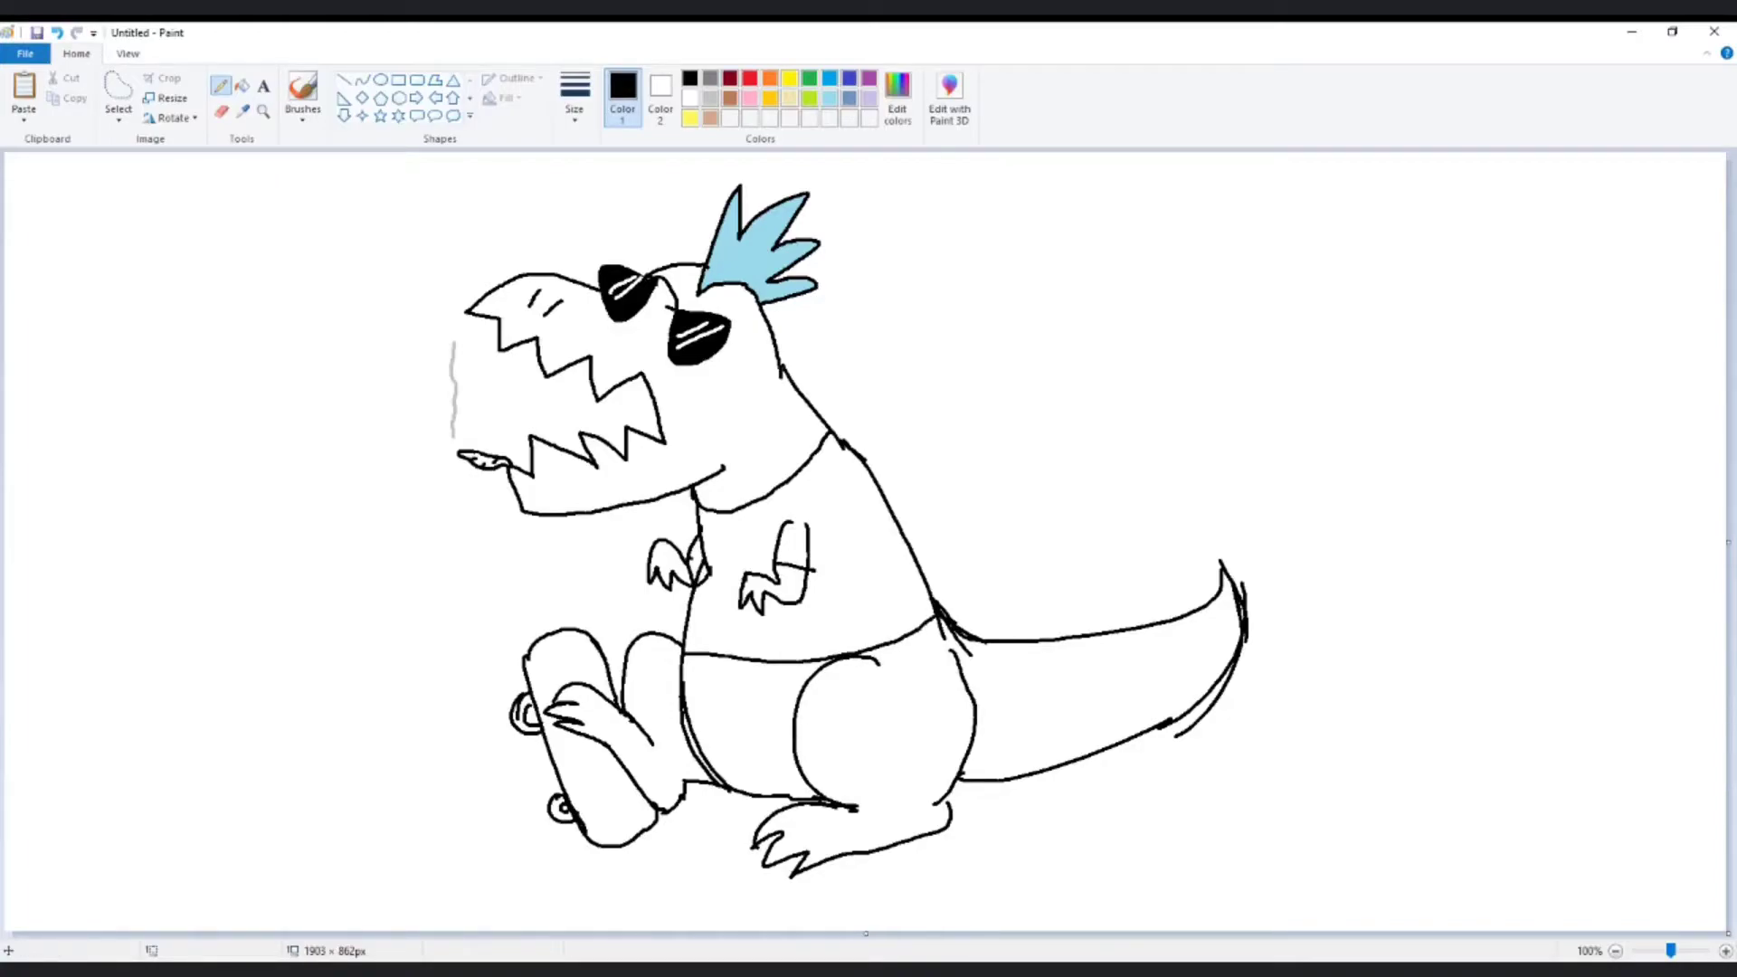
- Letter "F***" in red on the chest of the shirt, undoing the started word beneath it
{"action": "left_click", "coordinate": [750, 78]}
{"action": "left_click_drag", "start_coordinate": [708, 532], "coordinate": [734, 557]}
{"action": "mouse_move", "coordinate": [721, 553]}
{"action": "left_mouse_down"}
{"action": "mouse_move", "coordinate": [762, 554]}
{"action": "mouse_move", "coordinate": [760, 539]}
{"action": "mouse_move", "coordinate": [717, 601]}
{"action": "mouse_move", "coordinate": [733, 586]}
{"action": "mouse_move", "coordinate": [733, 604]}
{"action": "left_mouse_up"}
{"action": "left_click_drag", "start_coordinate": [727, 580], "coordinate": [743, 589]}
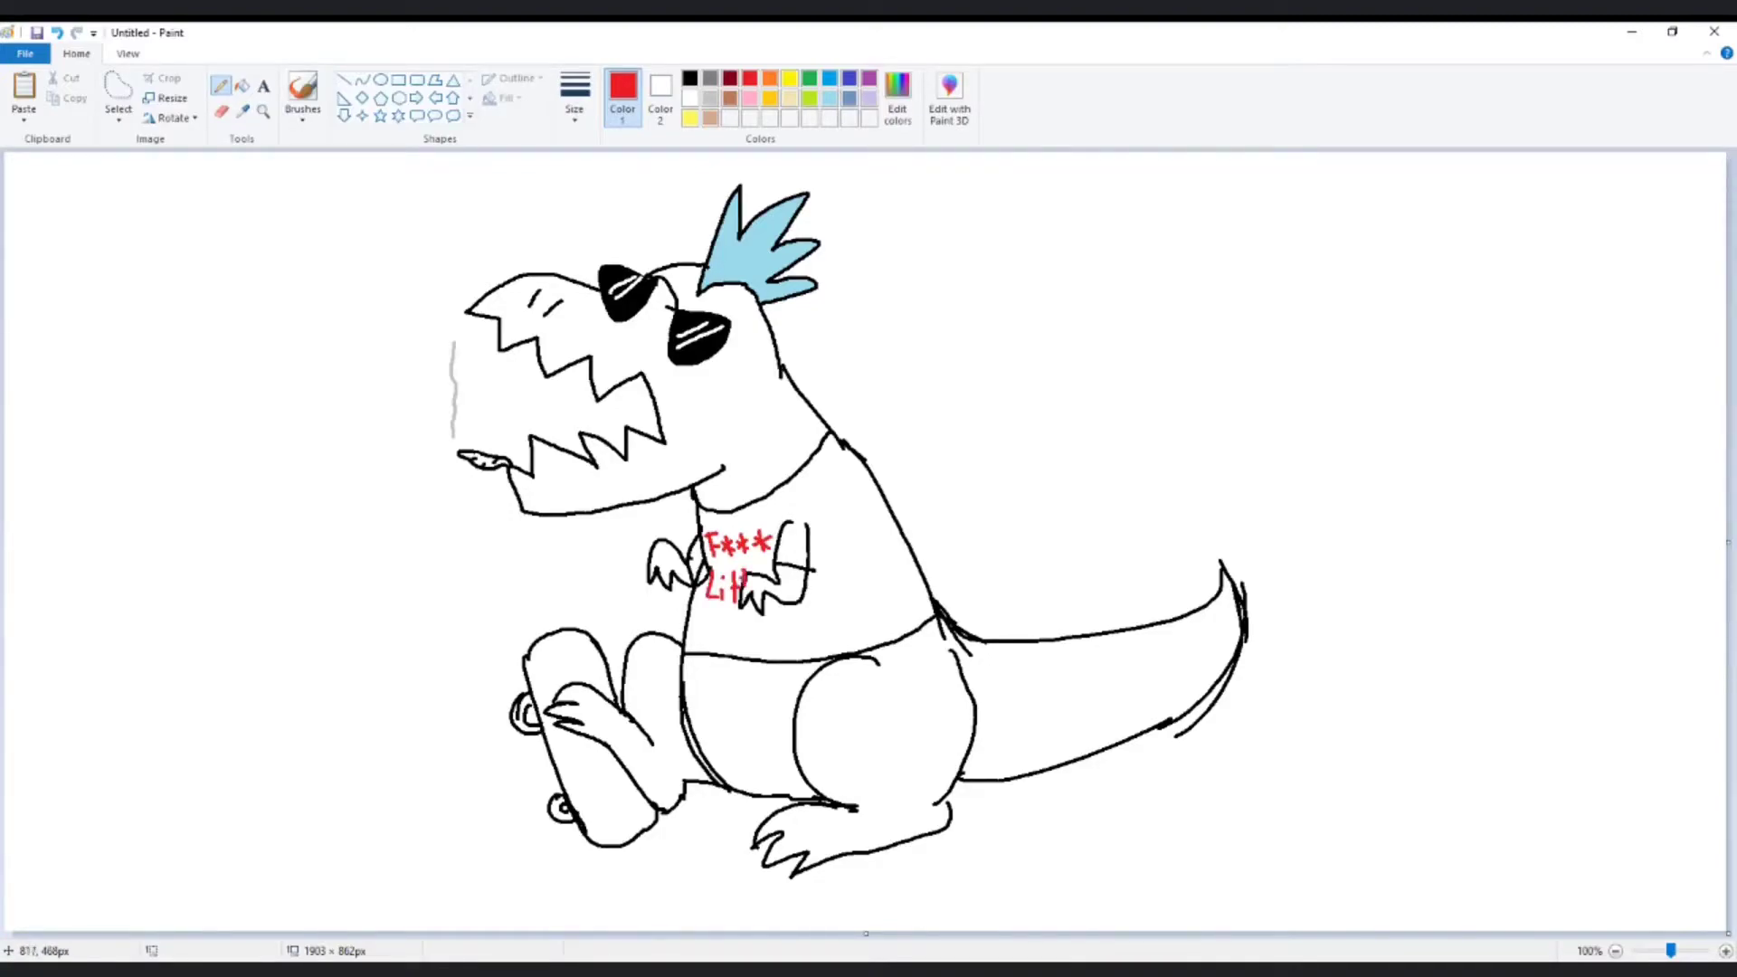
{"action": "key", "text": "ctrl+z"}
{"action": "key", "text": "ctrl+z"}
{"action": "key", "text": "ctrl+z"}
{"action": "key", "text": "ctrl+z"}
{"action": "key", "text": "ctrl+z"}
{"action": "key", "text": "ctrl+z"}
- Cut out and delete the dinosaur's near arm, and erase the stray mark beside the red lettering
{"action": "left_click", "coordinate": [119, 87]}
{"action": "mouse_move", "coordinate": [828, 523]}
{"action": "left_mouse_down"}
{"action": "mouse_move", "coordinate": [784, 503]}
{"action": "mouse_move", "coordinate": [769, 559]}
{"action": "mouse_move", "coordinate": [726, 594]}
{"action": "mouse_move", "coordinate": [828, 525]}
{"action": "mouse_move", "coordinate": [811, 562]}
{"action": "mouse_move", "coordinate": [835, 558]}
{"action": "left_mouse_up"}
{"action": "left_click_drag", "start_coordinate": [895, 624], "coordinate": [893, 621]}
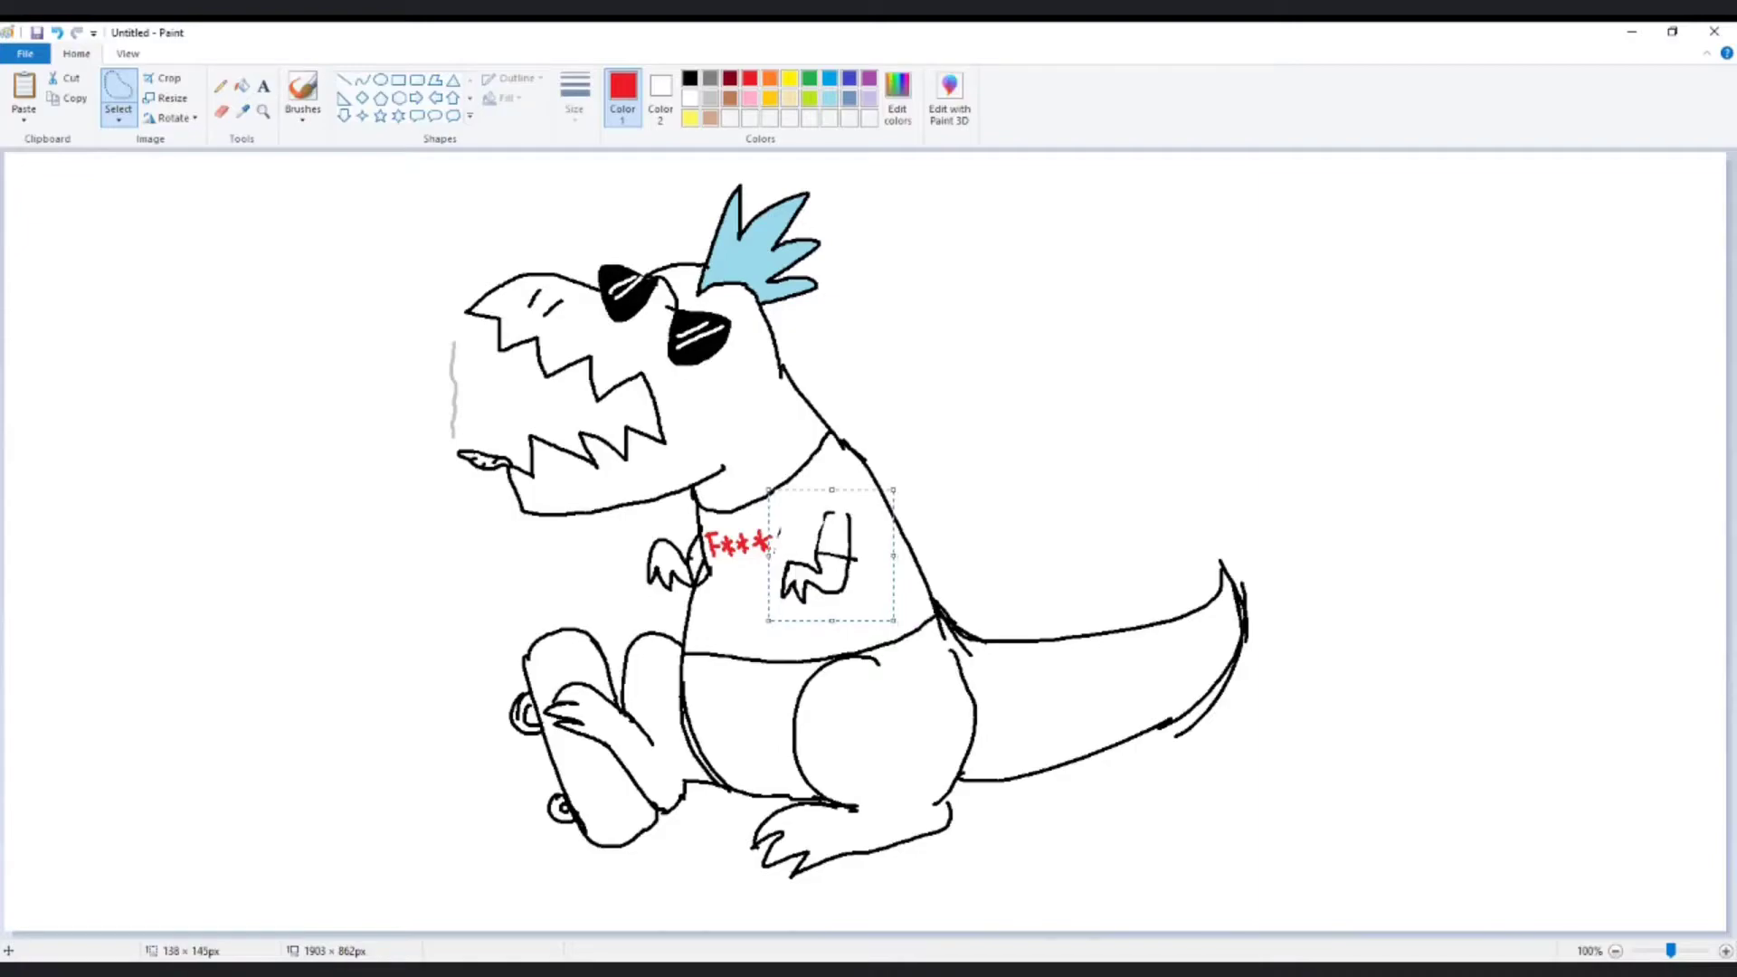
{"action": "key", "text": "Delete"}
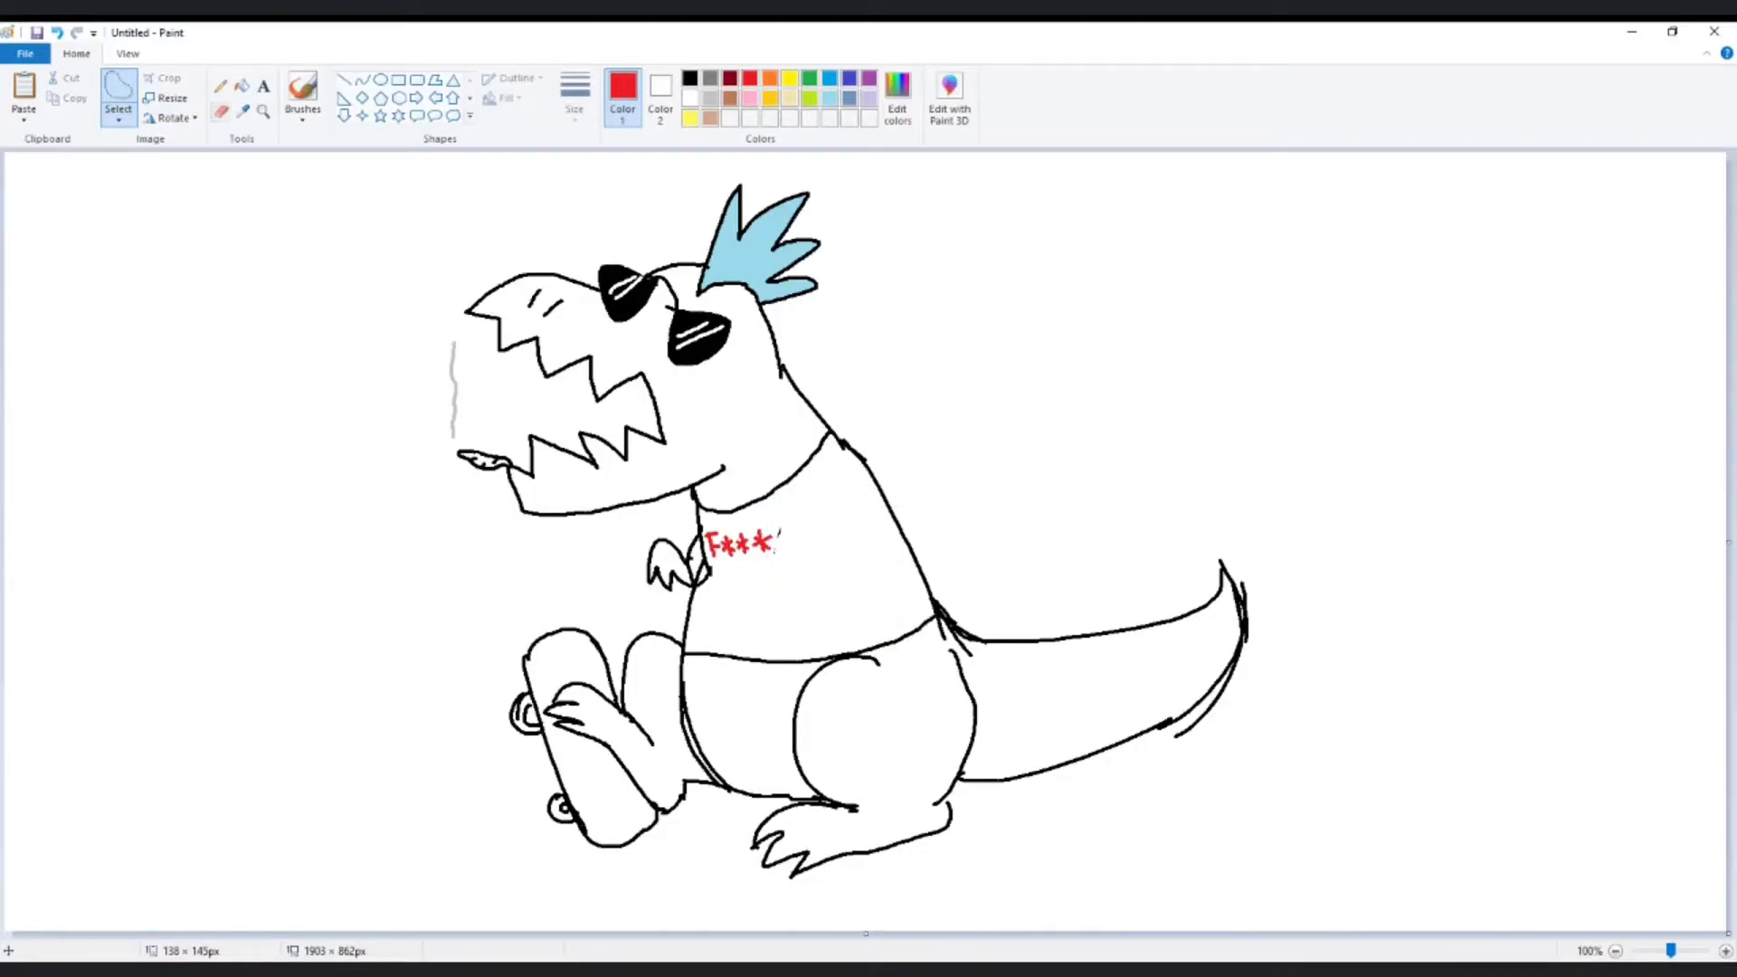
{"action": "left_click", "coordinate": [221, 110]}
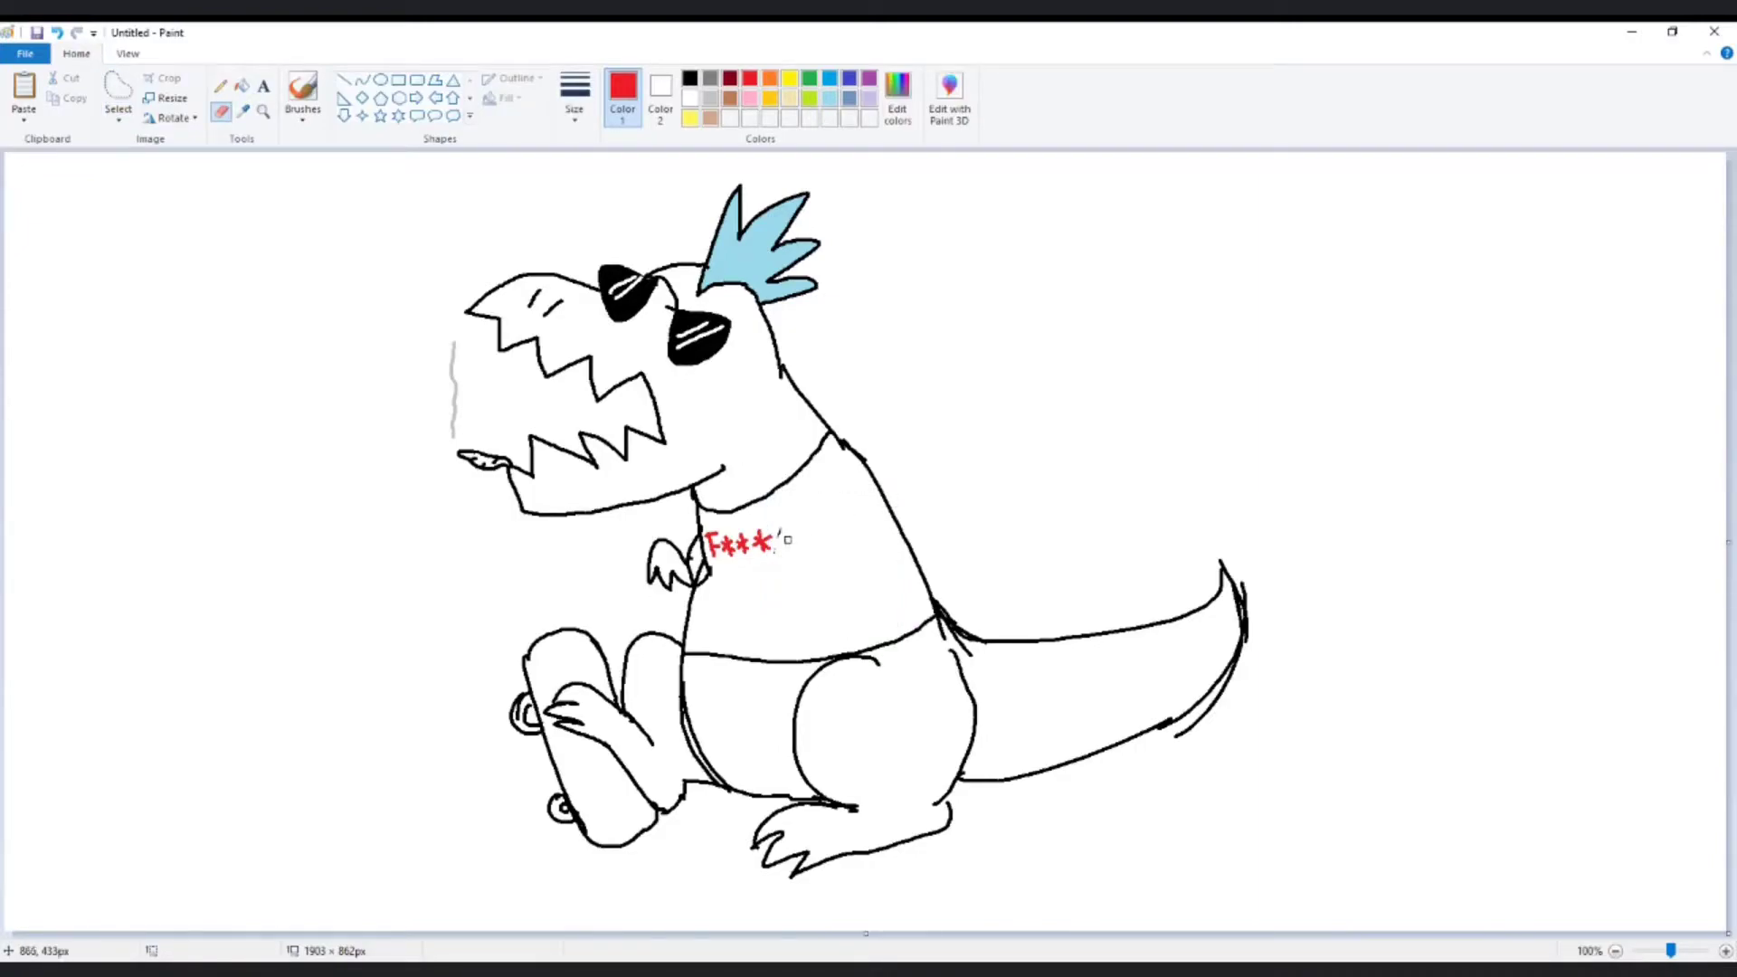
{"action": "left_click_drag", "start_coordinate": [787, 543], "coordinate": [776, 539]}
- Letter "Litterers" in red beneath "F***" and draw a short black sleeve with a stubby arm near the shirt's back
{"action": "left_click", "coordinate": [219, 86]}
{"action": "mouse_move", "coordinate": [703, 568]}
{"action": "left_mouse_down"}
{"action": "mouse_move", "coordinate": [699, 590]}
{"action": "mouse_move", "coordinate": [739, 597]}
{"action": "left_mouse_up"}
{"action": "mouse_move", "coordinate": [733, 582]}
{"action": "left_mouse_down"}
{"action": "mouse_move", "coordinate": [756, 598]}
{"action": "mouse_move", "coordinate": [776, 579]}
{"action": "mouse_move", "coordinate": [784, 601]}
{"action": "left_mouse_up"}
{"action": "mouse_move", "coordinate": [778, 601]}
{"action": "left_mouse_down"}
{"action": "mouse_move", "coordinate": [790, 580]}
{"action": "mouse_move", "coordinate": [789, 599]}
{"action": "left_mouse_up"}
{"action": "left_click", "coordinate": [690, 78]}
{"action": "mouse_move", "coordinate": [812, 505]}
{"action": "left_mouse_down"}
{"action": "mouse_move", "coordinate": [867, 513]}
{"action": "mouse_move", "coordinate": [870, 533]}
{"action": "left_mouse_up"}
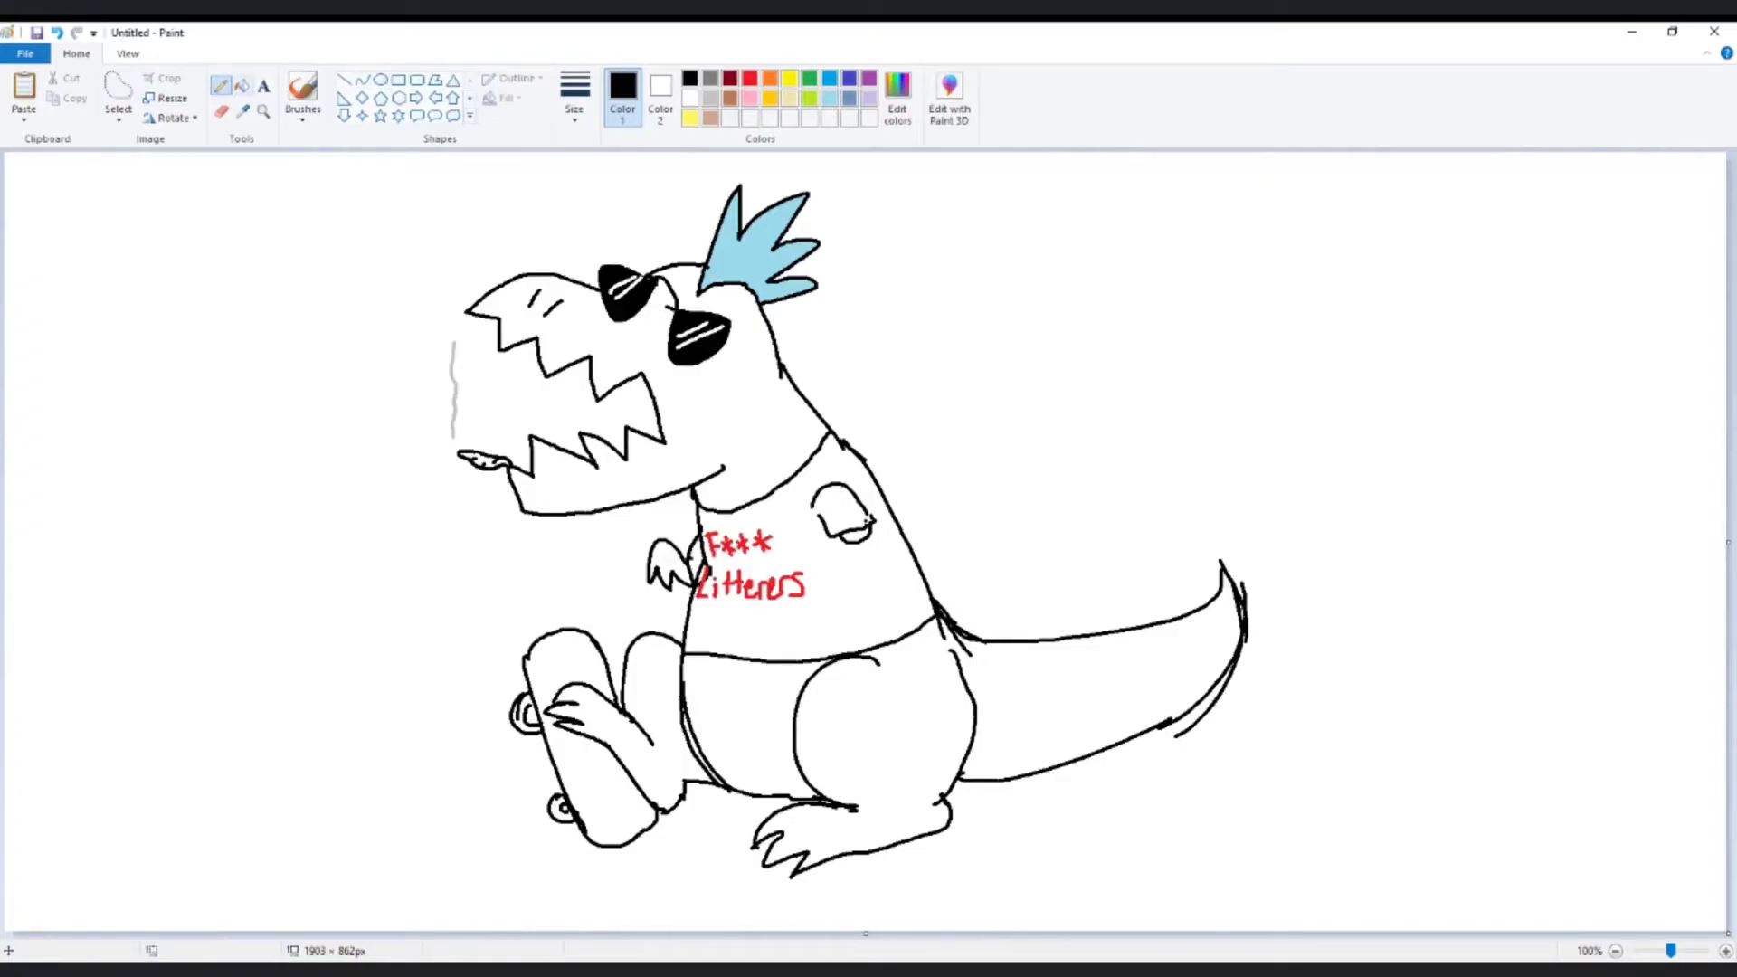
- Fill the dinosaur's head, belly, thigh, tail and raised leg with green
{"action": "left_click", "coordinate": [241, 86]}
{"action": "left_click", "coordinate": [810, 78]}
{"action": "left_click", "coordinate": [733, 407]}
{"action": "left_click", "coordinate": [742, 739]}
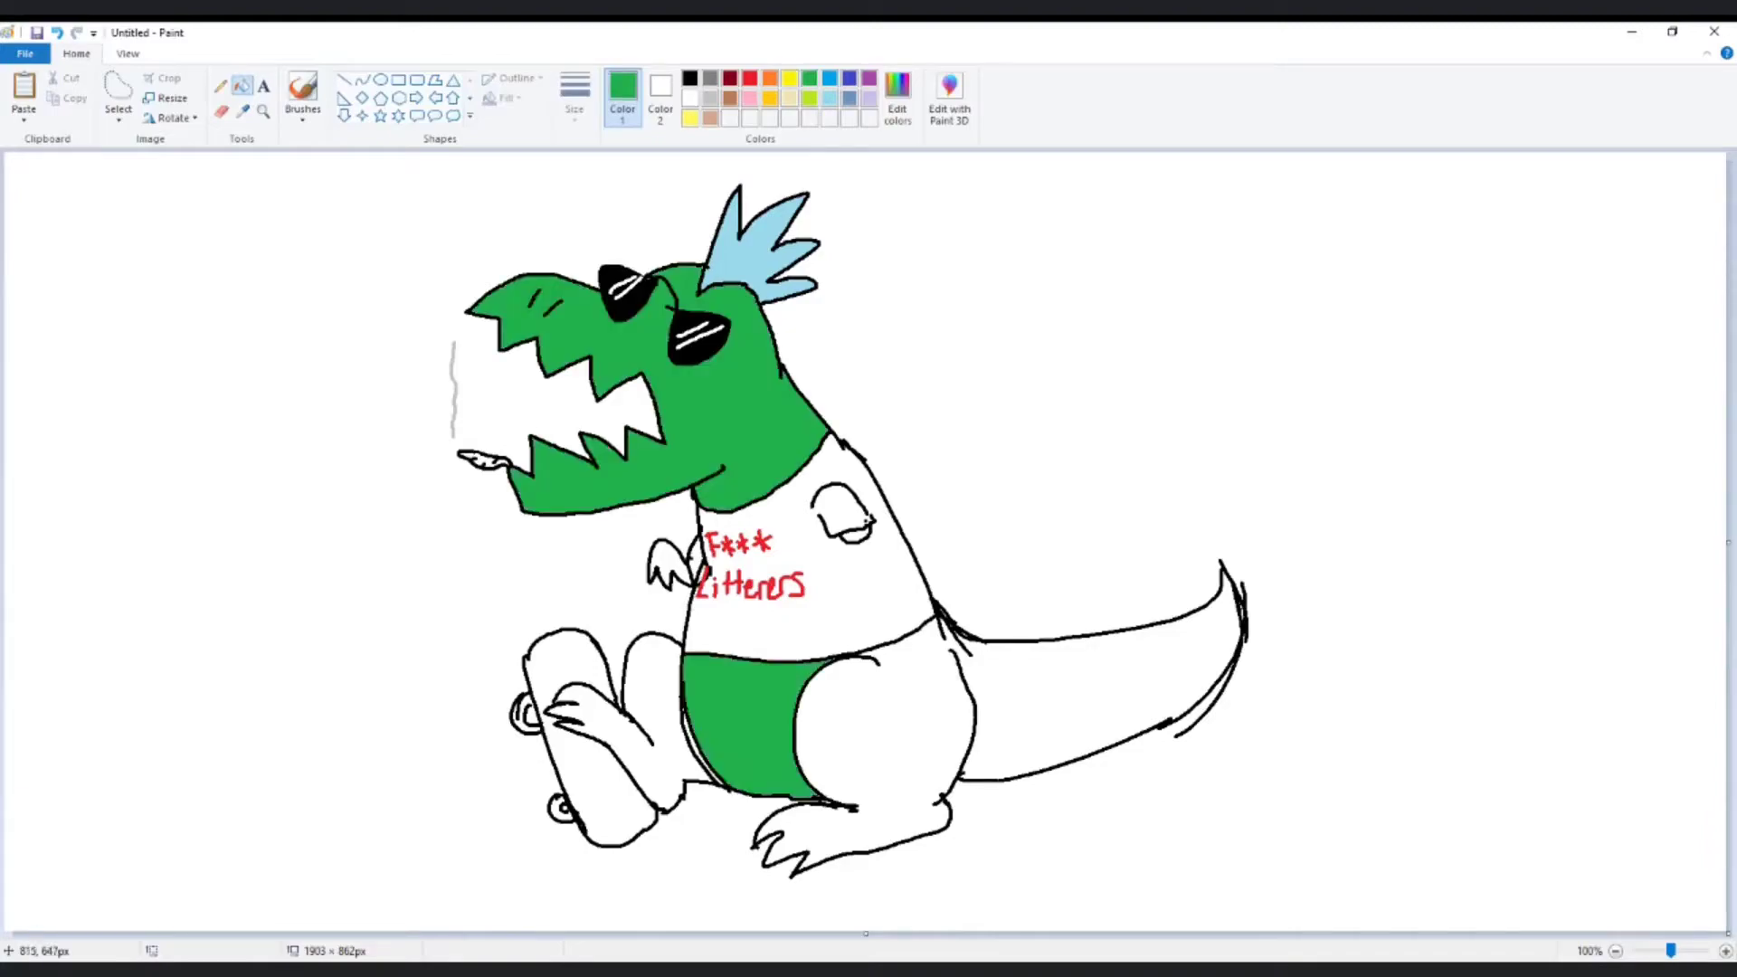
{"action": "left_click", "coordinate": [987, 767]}
{"action": "left_click", "coordinate": [644, 698]}
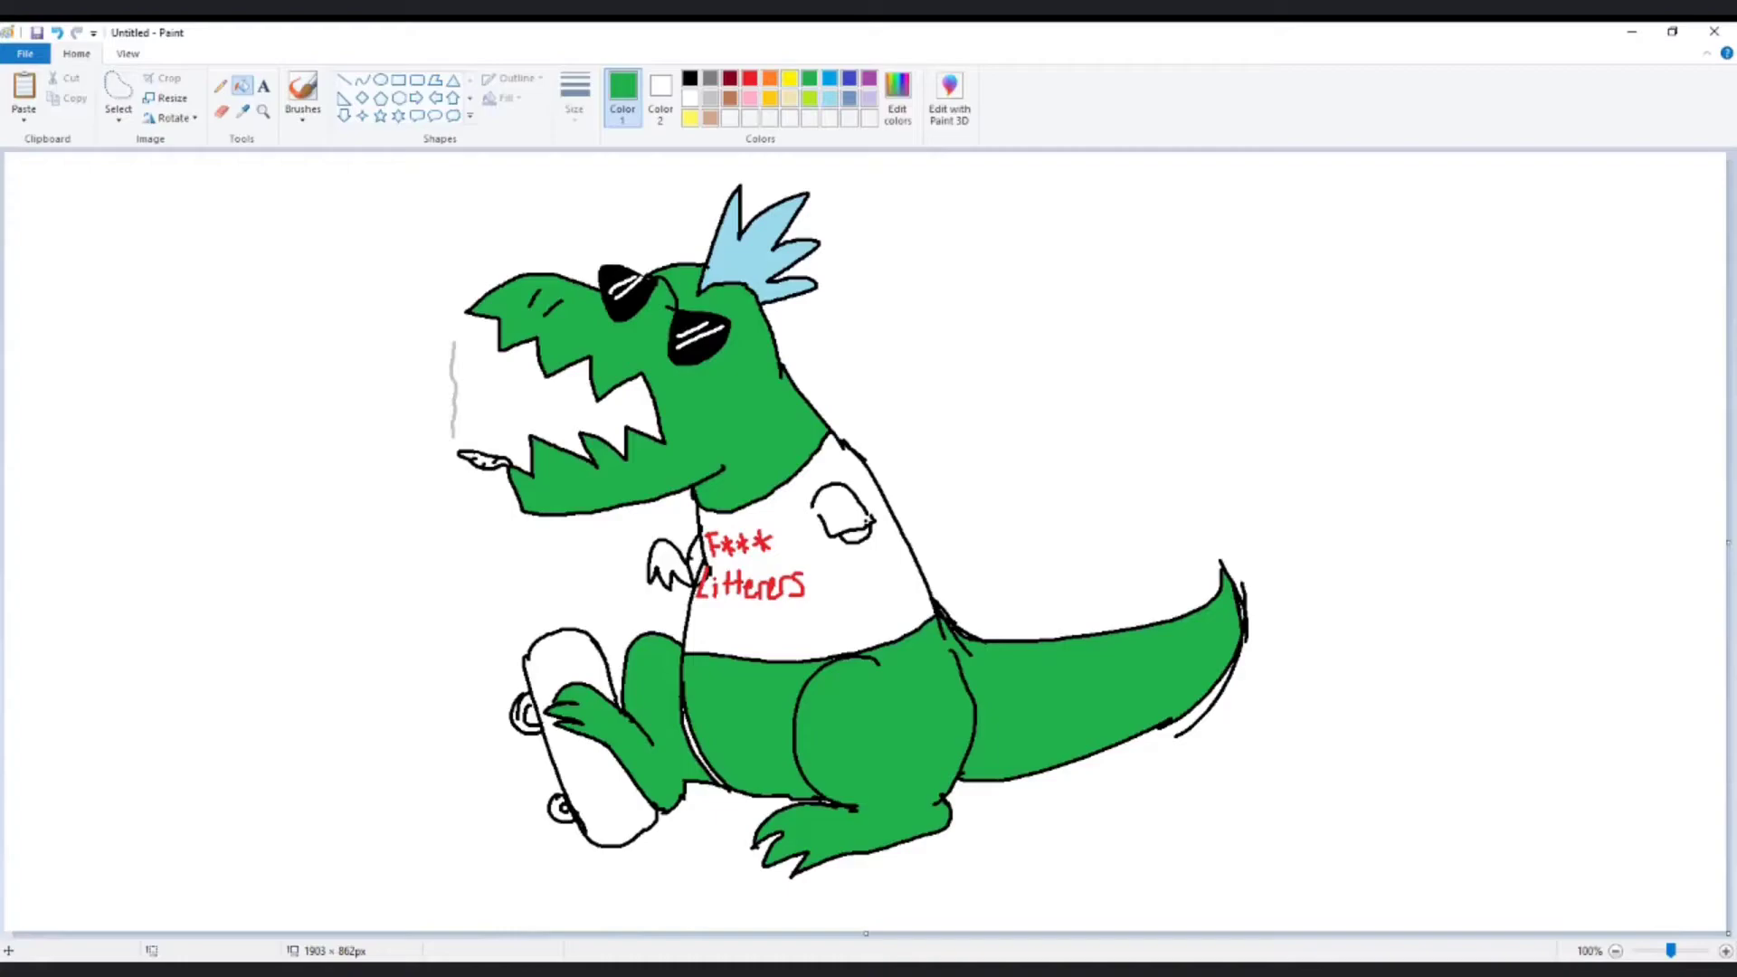
- Draw two lengthwise red lines on the skateboard deck and fill the stripe between them with red
{"action": "left_click", "coordinate": [750, 78]}
{"action": "left_click", "coordinate": [220, 85]}
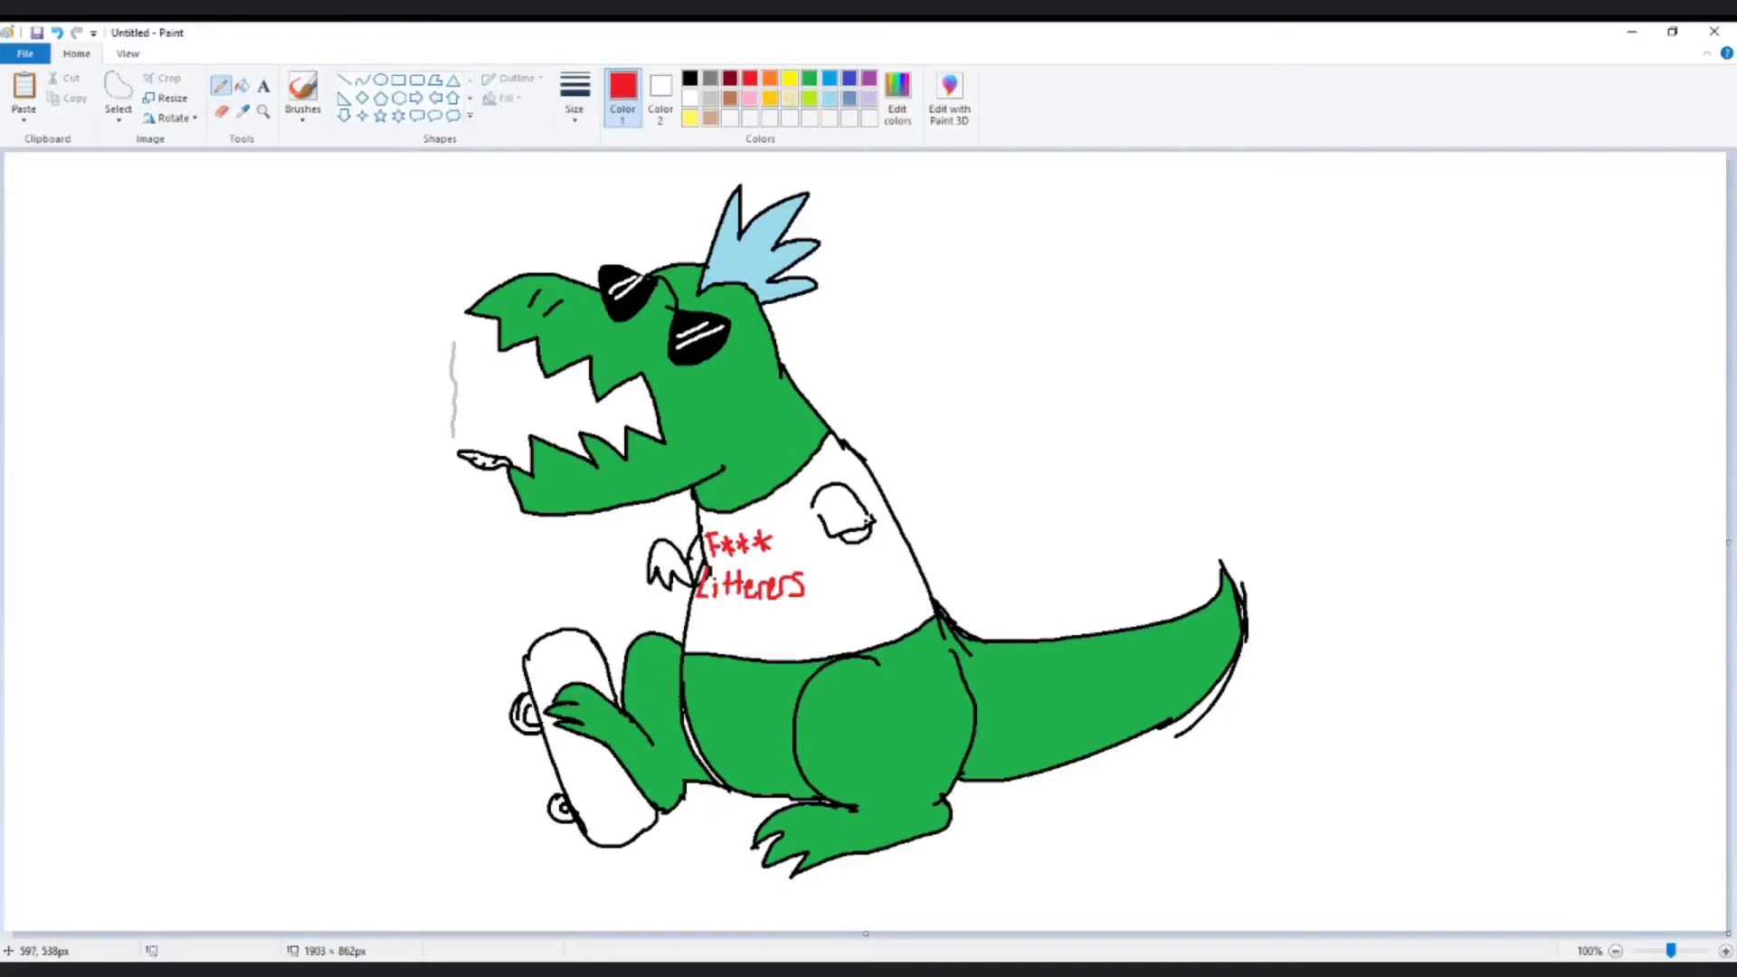
{"action": "mouse_move", "coordinate": [545, 641]}
{"action": "left_mouse_down"}
{"action": "mouse_move", "coordinate": [557, 692]}
{"action": "mouse_move", "coordinate": [566, 638]}
{"action": "mouse_move", "coordinate": [584, 682]}
{"action": "mouse_move", "coordinate": [572, 740]}
{"action": "mouse_move", "coordinate": [624, 841]}
{"action": "left_mouse_up"}
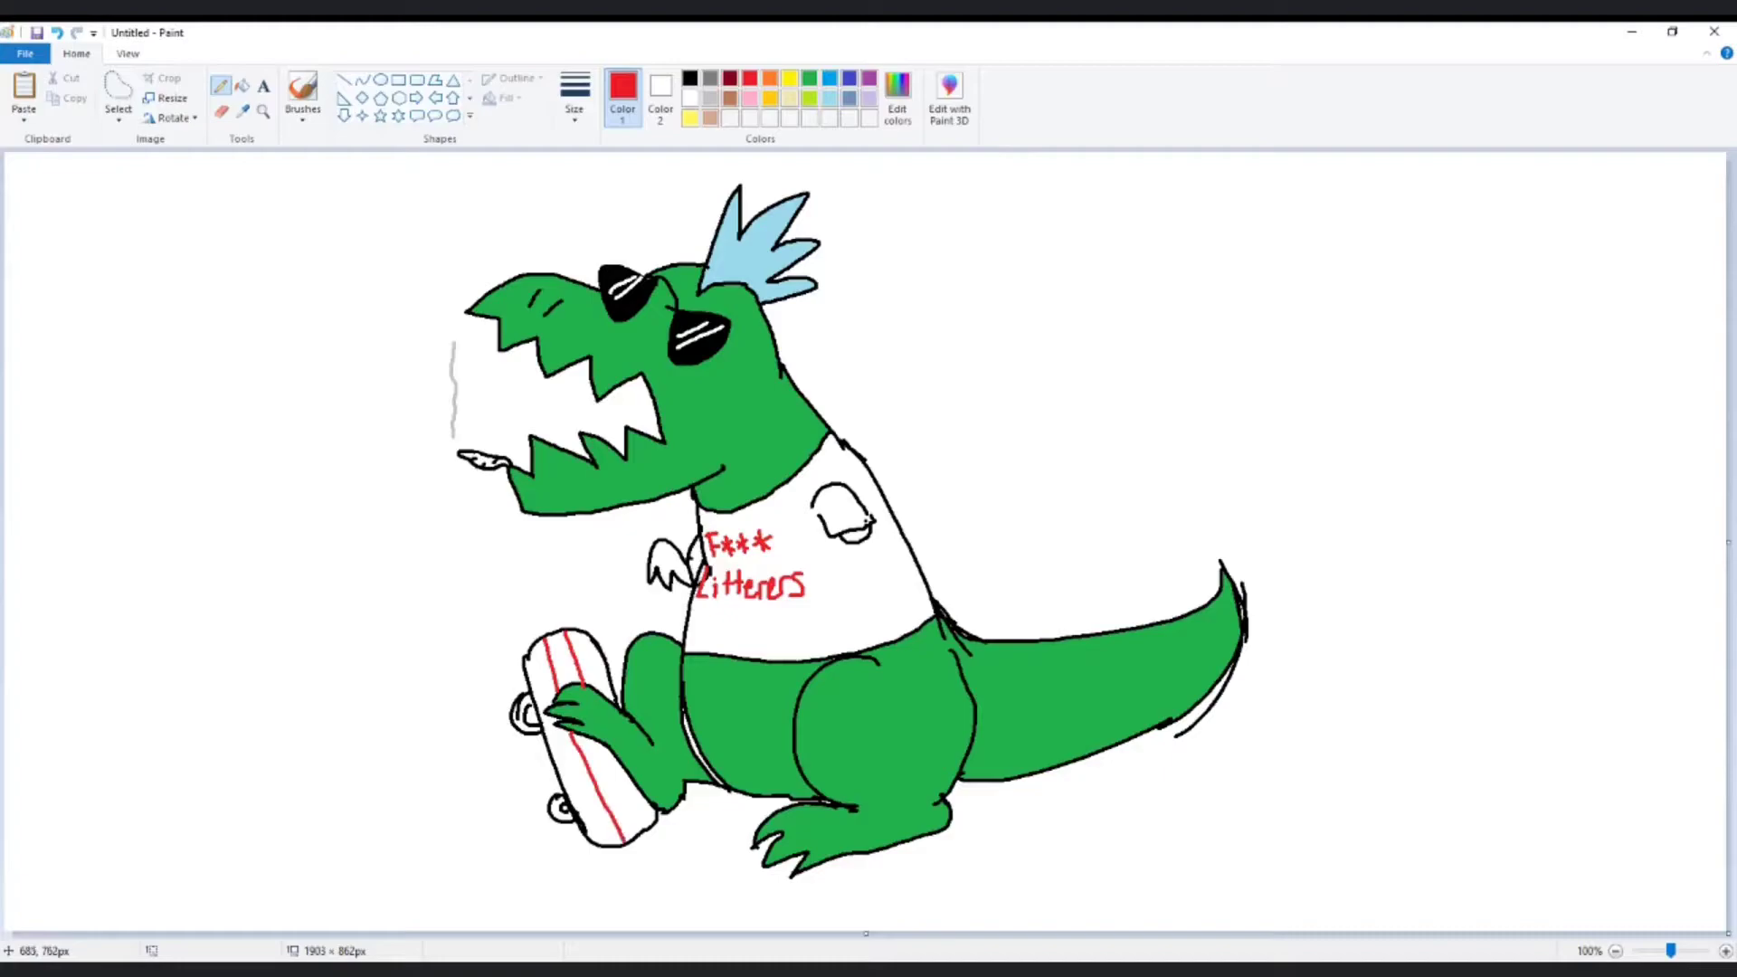
{"action": "left_click_drag", "start_coordinate": [604, 745], "coordinate": [644, 830]}
{"action": "left_click", "coordinate": [242, 85]}
{"action": "left_click", "coordinate": [606, 777]}
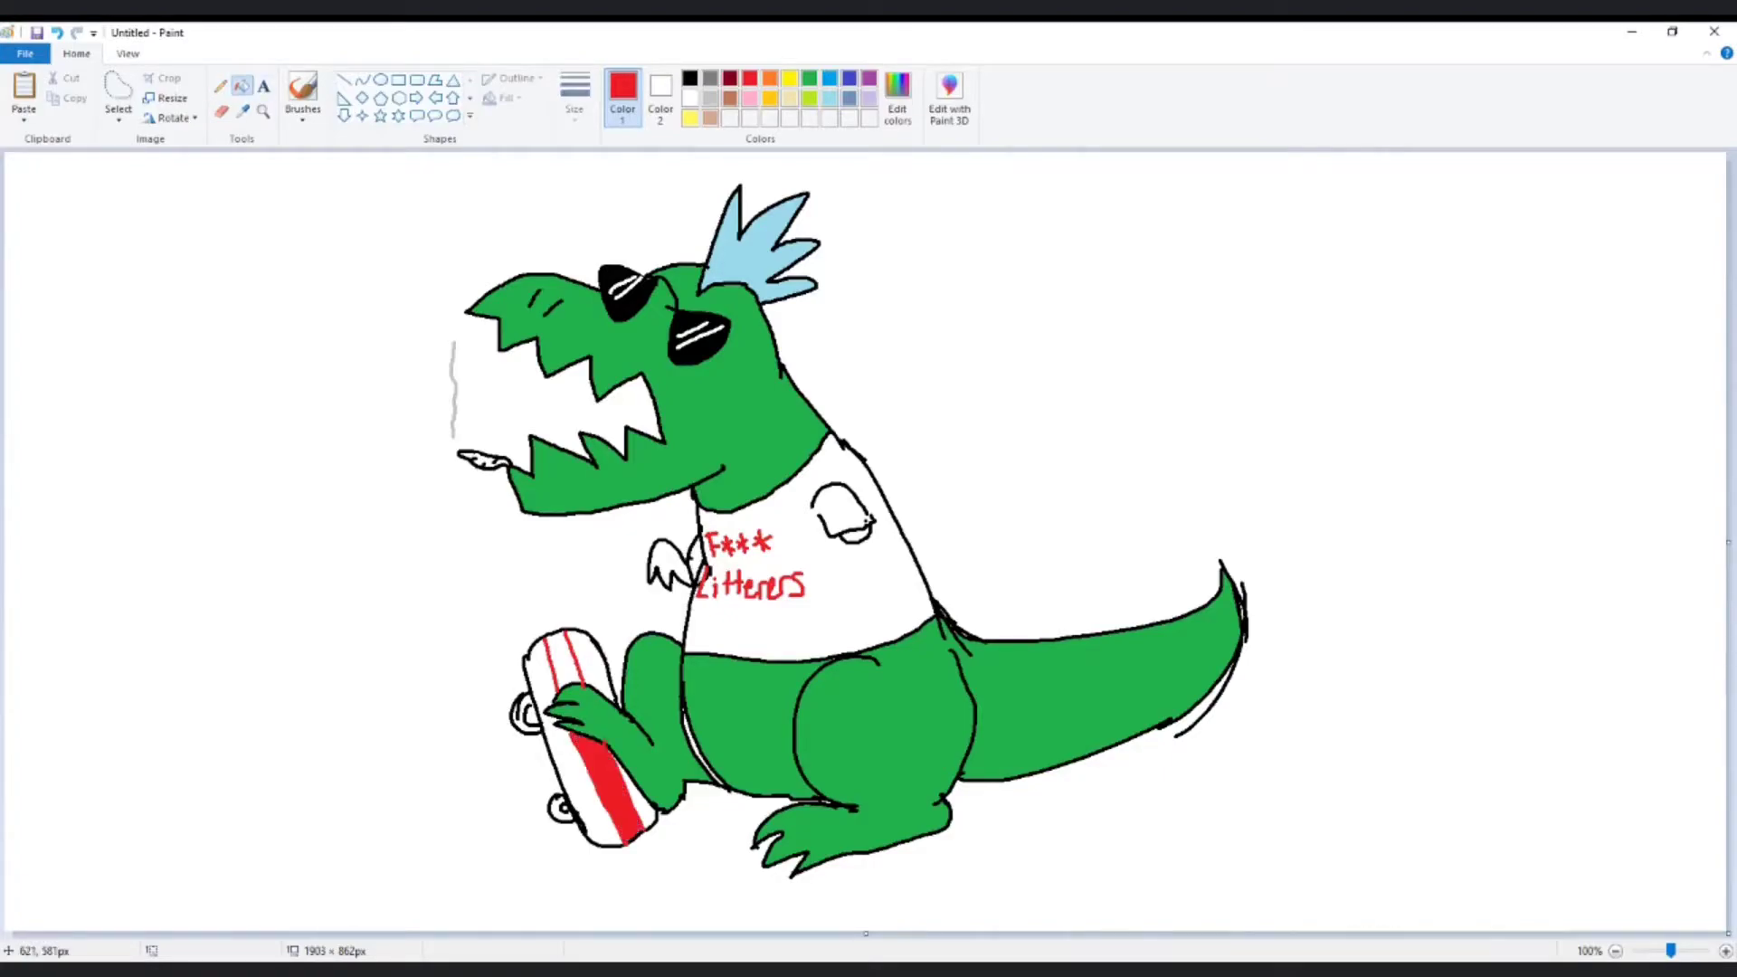
{"action": "left_click", "coordinate": [562, 659]}
- Fill the stubby near arm and the clawed far arm with green
{"action": "left_click", "coordinate": [809, 78]}
{"action": "left_click", "coordinate": [862, 541]}
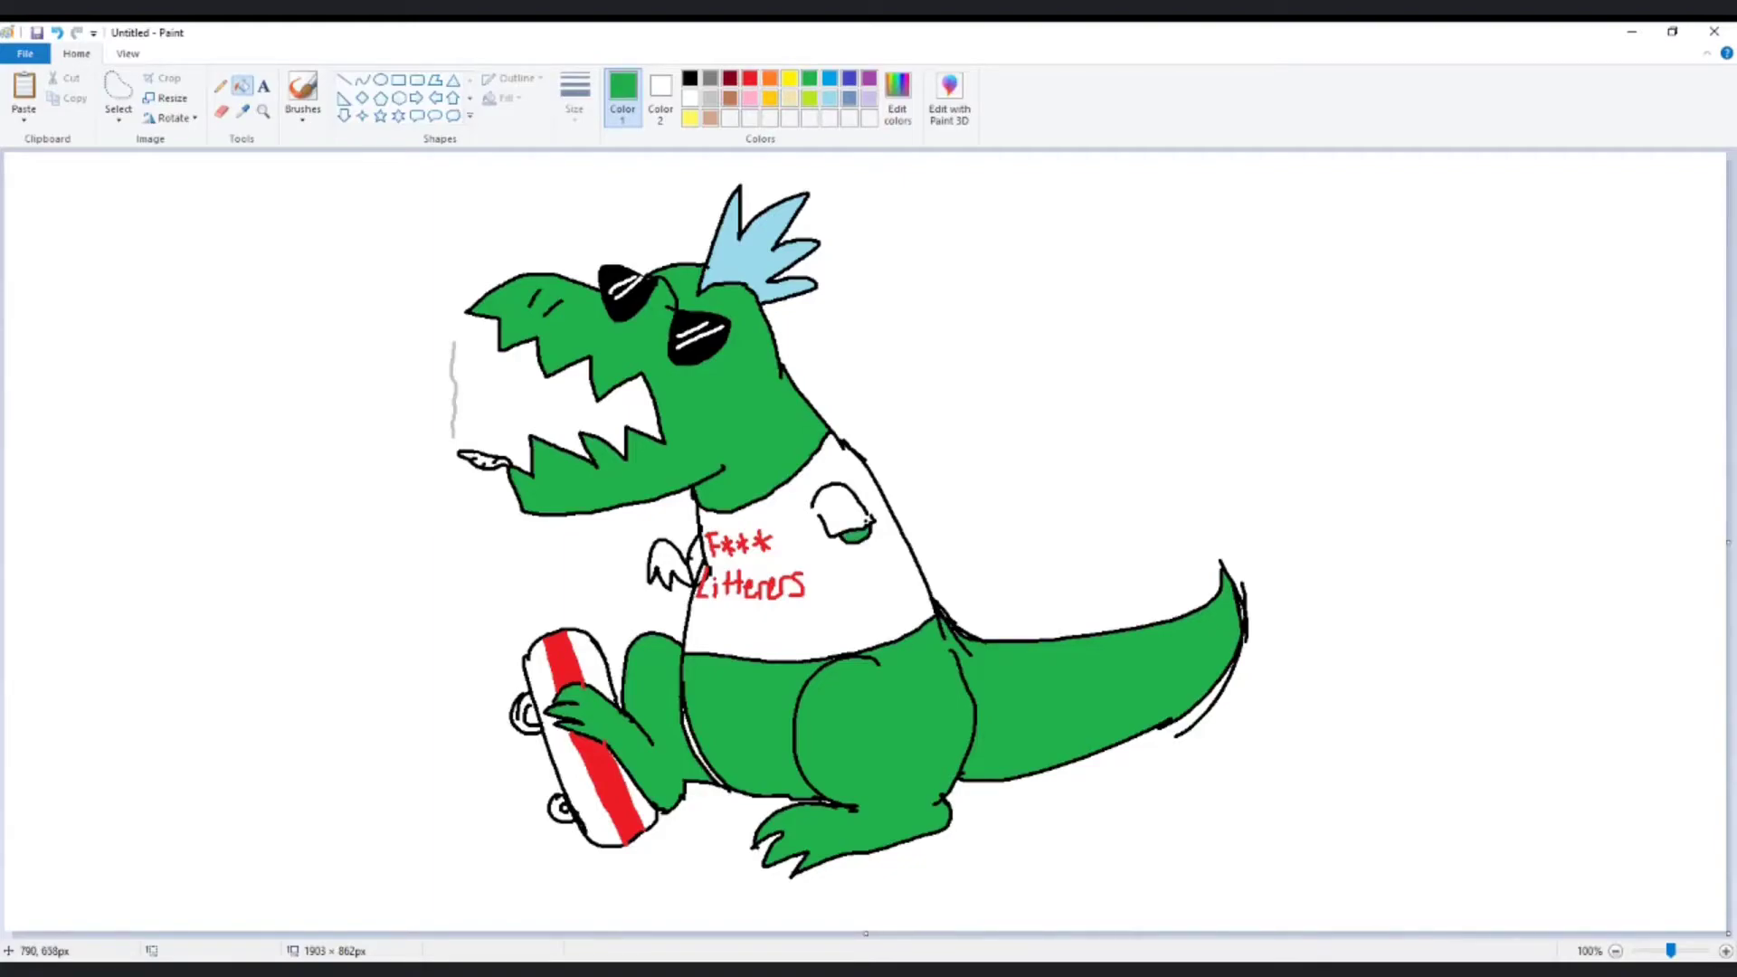
{"action": "left_click", "coordinate": [672, 561]}
- Fill the skateboard's wheels with dark gray, undoing the fill that recolors the black outlines
{"action": "left_click", "coordinate": [557, 817]}
{"action": "left_click", "coordinate": [519, 724]}
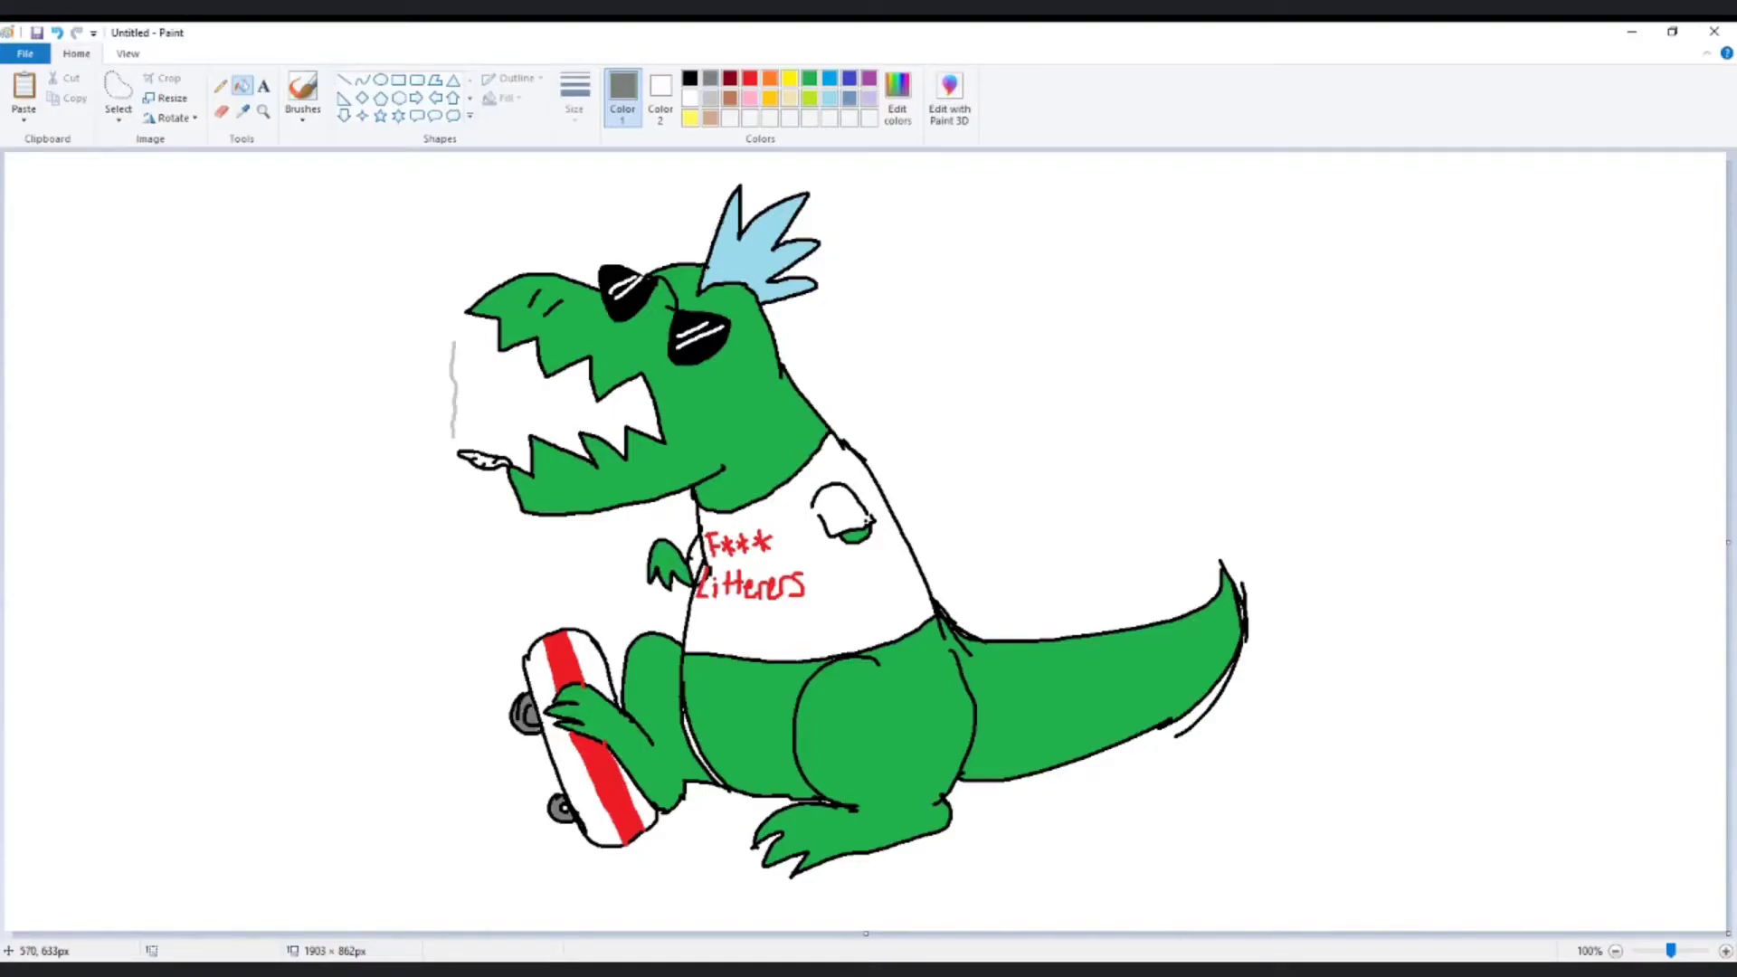
{"action": "left_click", "coordinate": [561, 812]}
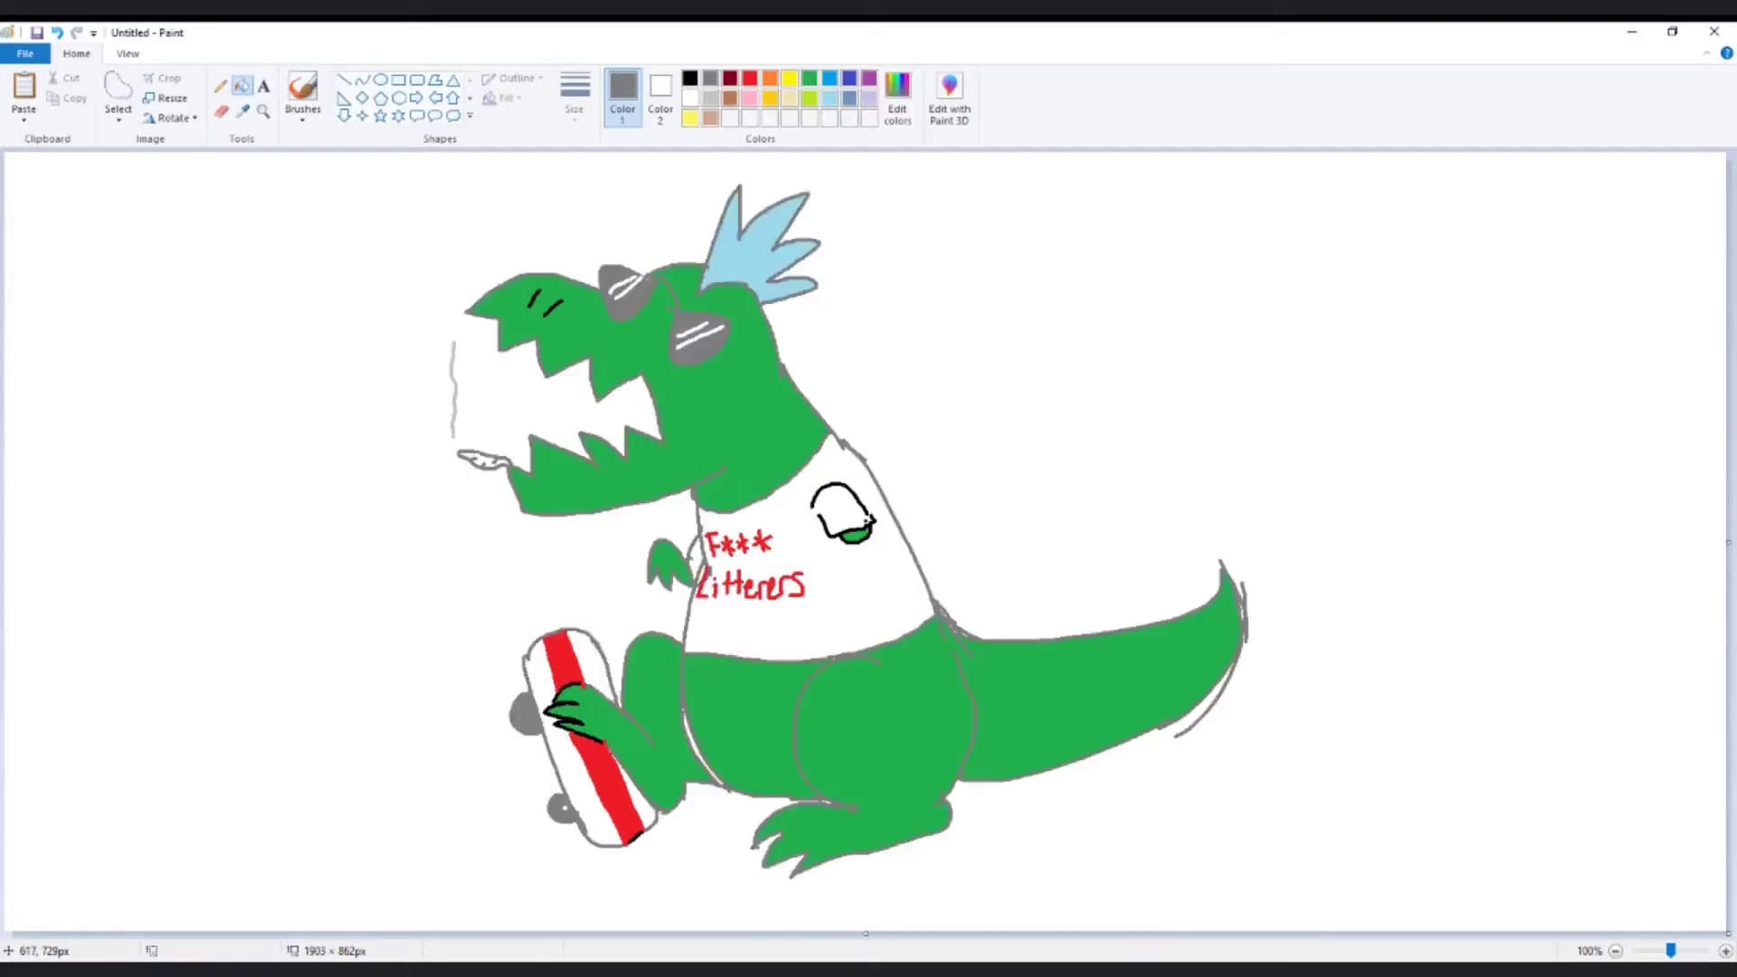
{"action": "key", "text": "ctrl+z"}
{"action": "key", "text": "ctrl+z"}
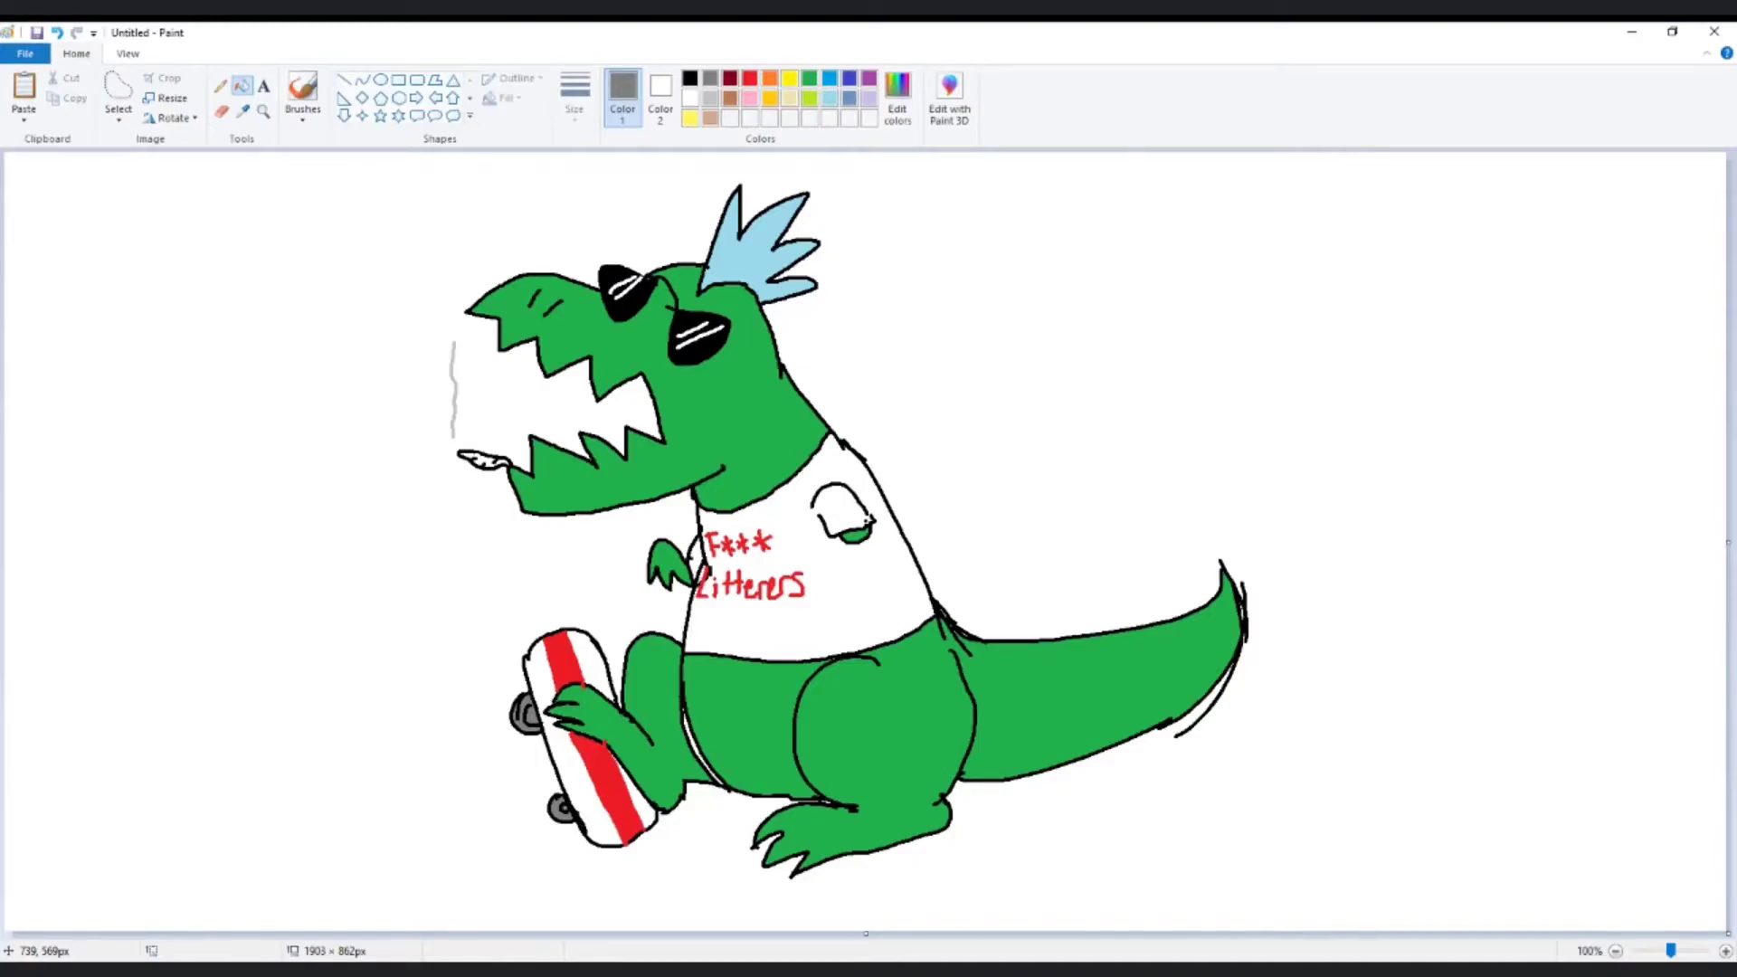
- Select the whole dinosaur, shrink it and place it in the upper-left corner of the canvas
{"action": "left_click", "coordinate": [119, 87]}
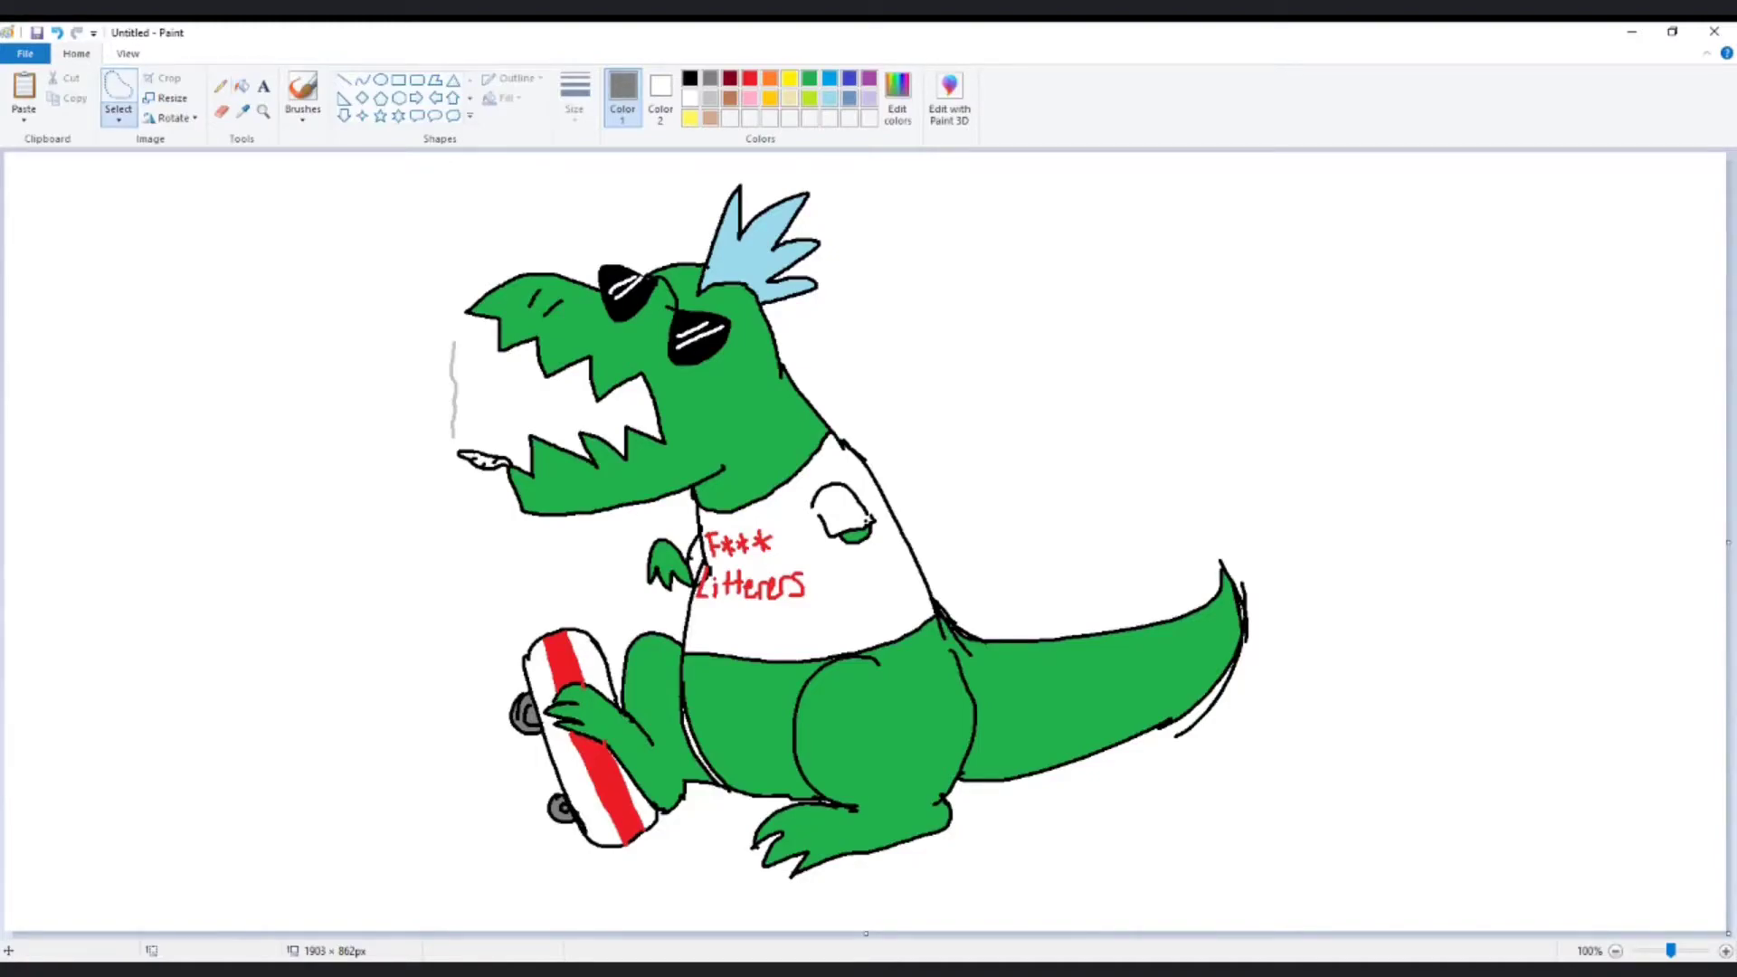
{"action": "left_click_drag", "start_coordinate": [377, 168], "coordinate": [655, 404]}
{"action": "left_click_drag", "start_coordinate": [570, 351], "coordinate": [218, 336]}
{"action": "left_click", "coordinate": [362, 452]}
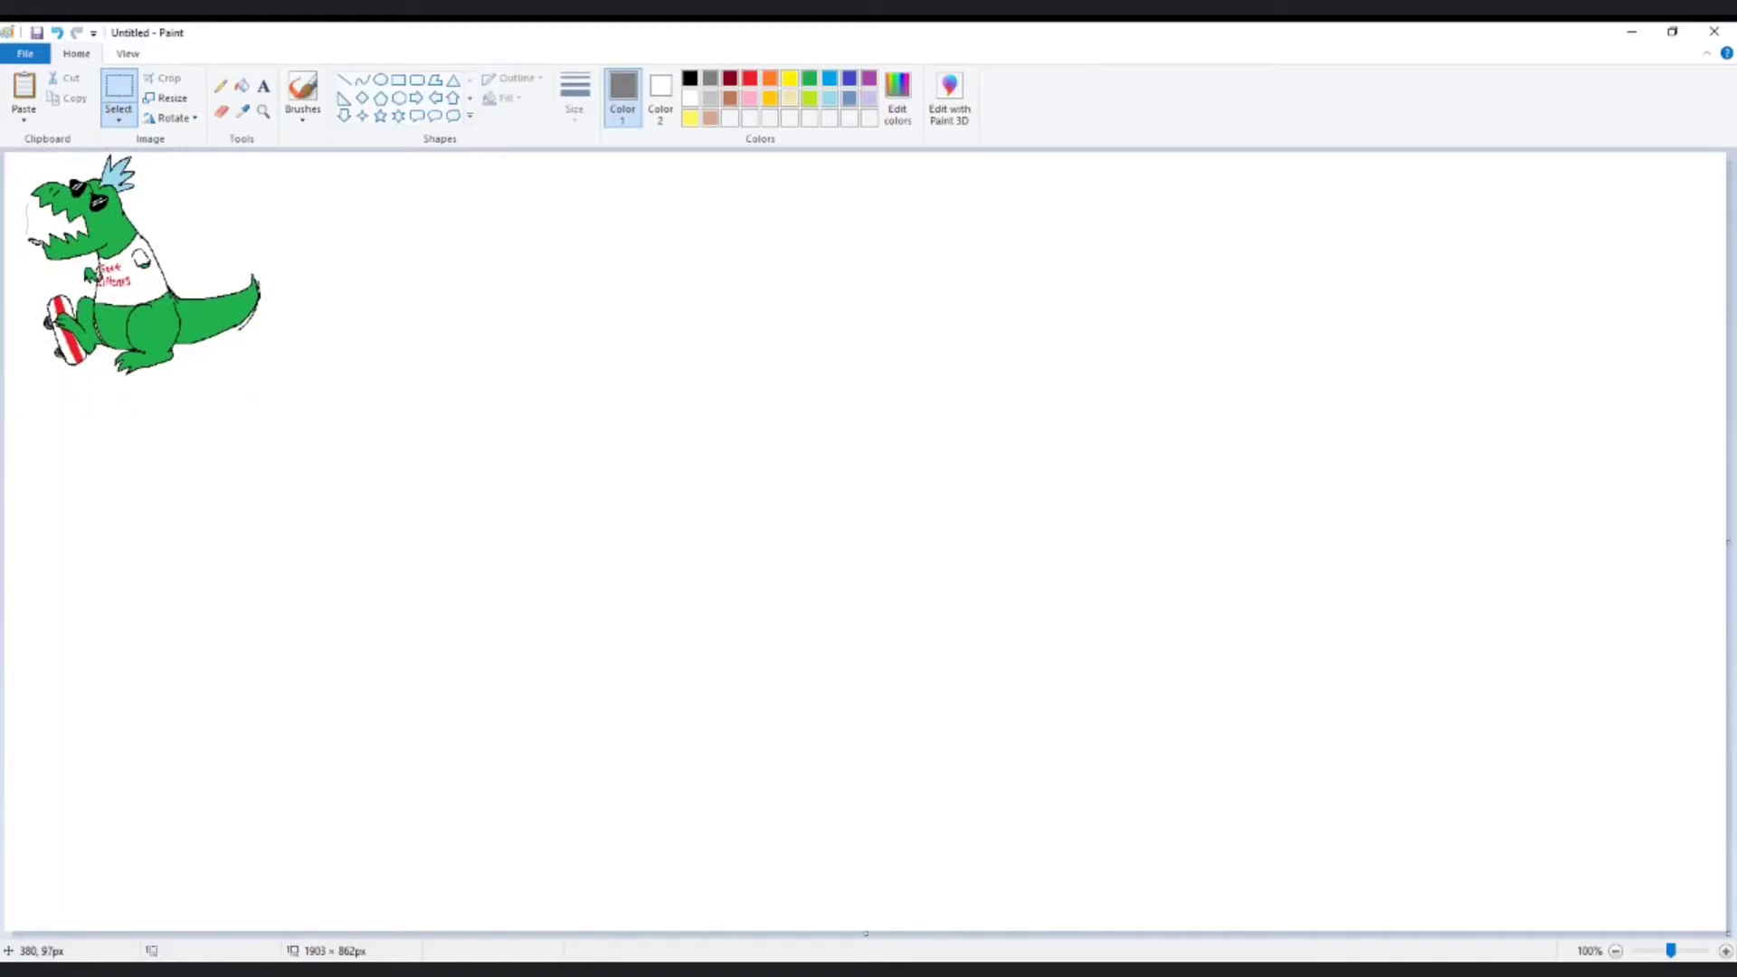
- Handwrite "Lust" and "Gluttony" in black, one below the other, beside the small dinosaur
{"action": "left_click", "coordinate": [220, 86]}
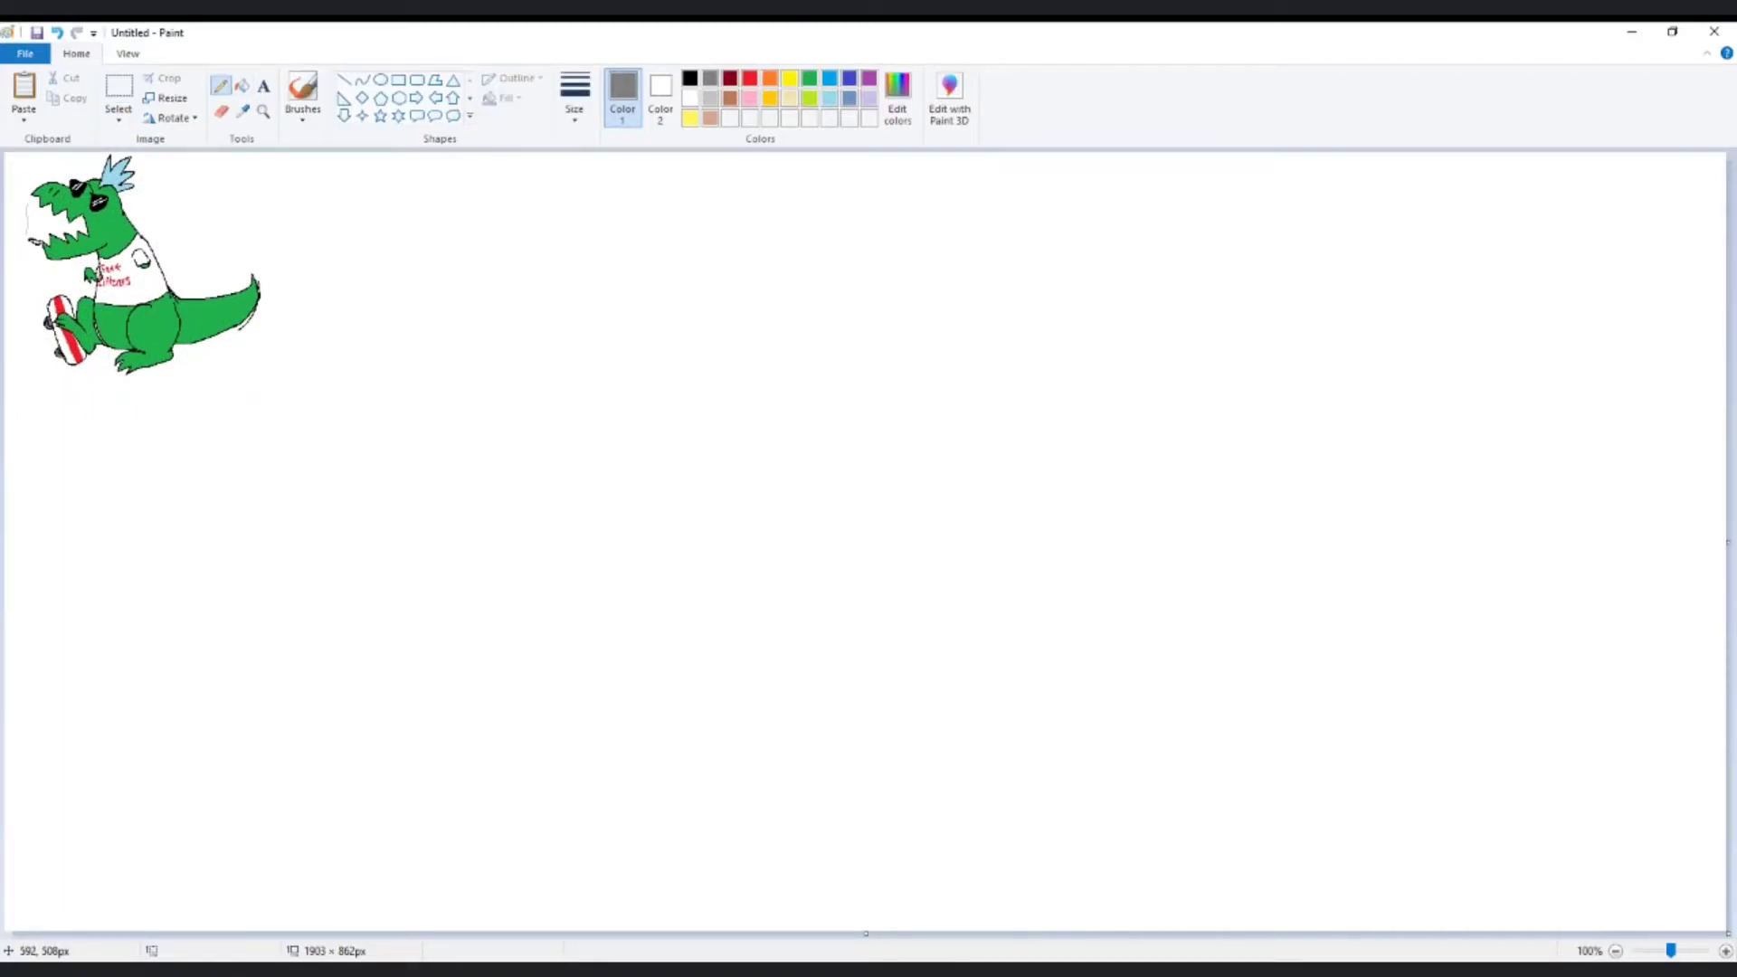
{"action": "left_click", "coordinate": [690, 78]}
{"action": "mouse_move", "coordinate": [390, 261]}
{"action": "left_mouse_down"}
{"action": "mouse_move", "coordinate": [418, 292]}
{"action": "mouse_move", "coordinate": [488, 288]}
{"action": "left_mouse_up"}
{"action": "left_click_drag", "start_coordinate": [478, 275], "coordinate": [506, 264]}
{"action": "mouse_move", "coordinate": [400, 319]}
{"action": "left_mouse_down"}
{"action": "mouse_move", "coordinate": [383, 340]}
{"action": "mouse_move", "coordinate": [493, 350]}
{"action": "mouse_move", "coordinate": [520, 331]}
{"action": "left_mouse_up"}
{"action": "mouse_move", "coordinate": [504, 319]}
{"action": "left_mouse_down"}
{"action": "mouse_move", "coordinate": [508, 353]}
{"action": "mouse_move", "coordinate": [527, 337]}
{"action": "left_mouse_up"}
{"action": "mouse_move", "coordinate": [532, 351]}
{"action": "left_mouse_down"}
{"action": "mouse_move", "coordinate": [571, 356]}
{"action": "mouse_move", "coordinate": [543, 387]}
{"action": "left_mouse_up"}
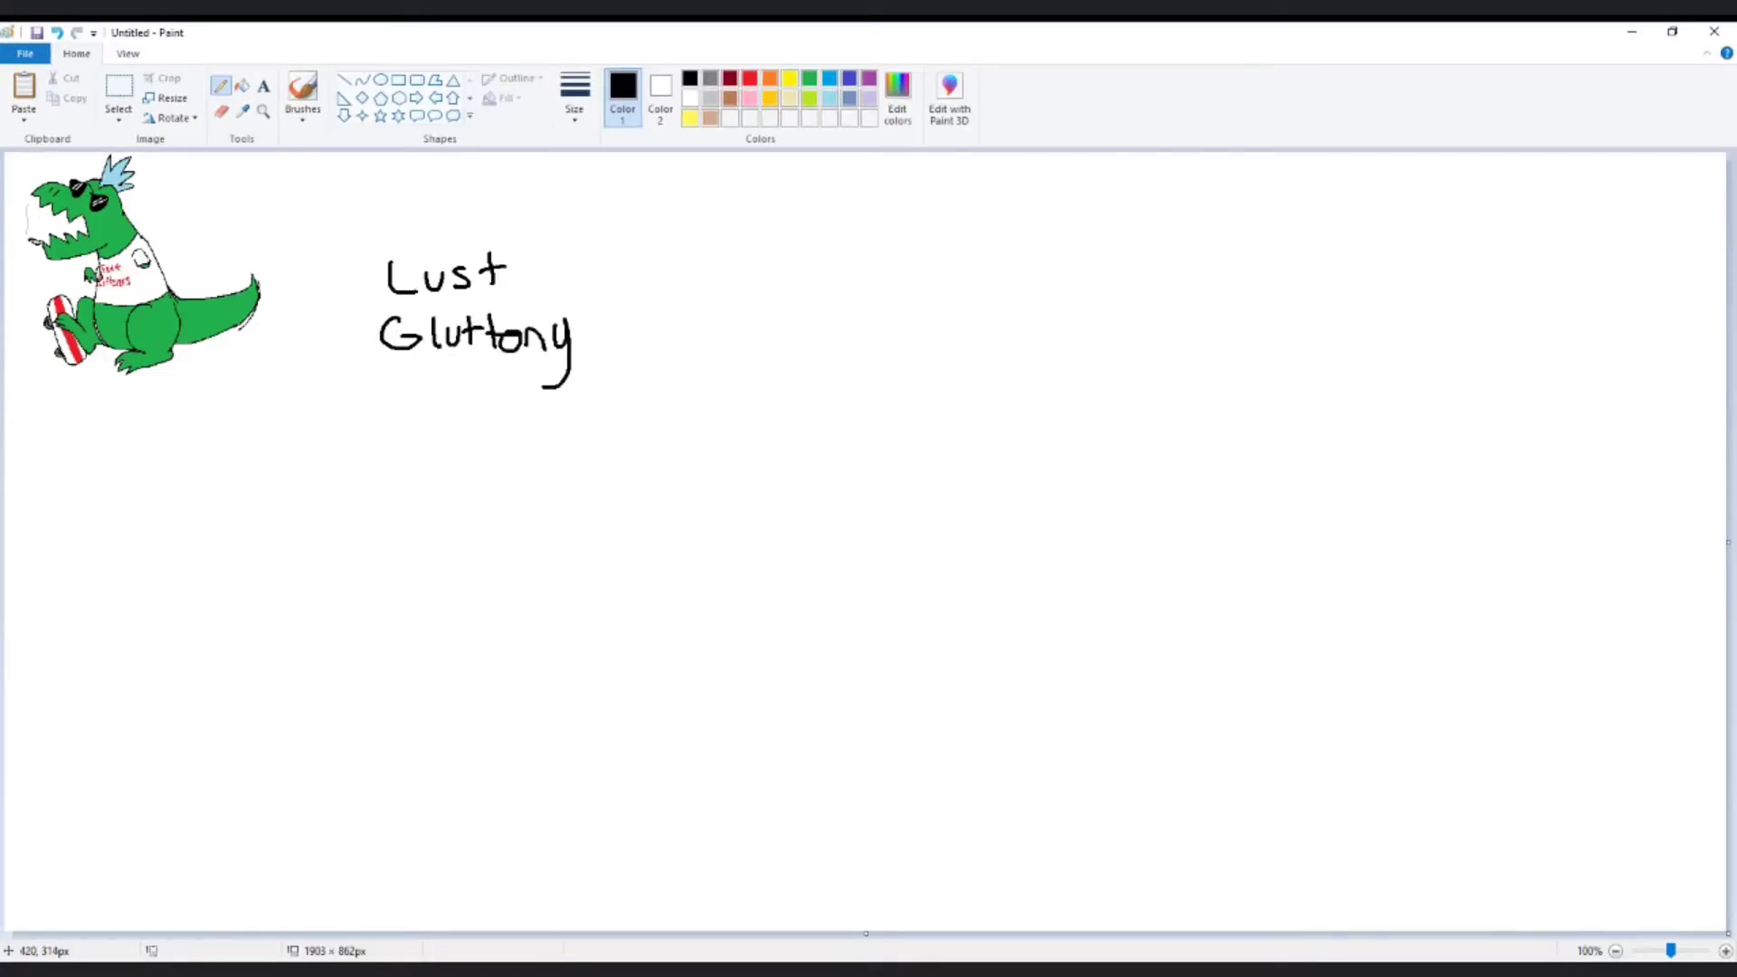
- Handwrite "Wrath", "Envy" and "Pride" on separate lines beneath "Gluttony"
{"action": "mouse_move", "coordinate": [381, 373]}
{"action": "left_mouse_down"}
{"action": "mouse_move", "coordinate": [383, 398]}
{"action": "mouse_move", "coordinate": [423, 371]}
{"action": "mouse_move", "coordinate": [451, 387]}
{"action": "left_mouse_up"}
{"action": "left_click_drag", "start_coordinate": [461, 389], "coordinate": [465, 402]}
{"action": "mouse_move", "coordinate": [470, 380]}
{"action": "left_mouse_down"}
{"action": "mouse_move", "coordinate": [474, 411]}
{"action": "mouse_move", "coordinate": [491, 388]}
{"action": "mouse_move", "coordinate": [491, 412]}
{"action": "left_mouse_up"}
{"action": "left_click_drag", "start_coordinate": [500, 375], "coordinate": [516, 417]}
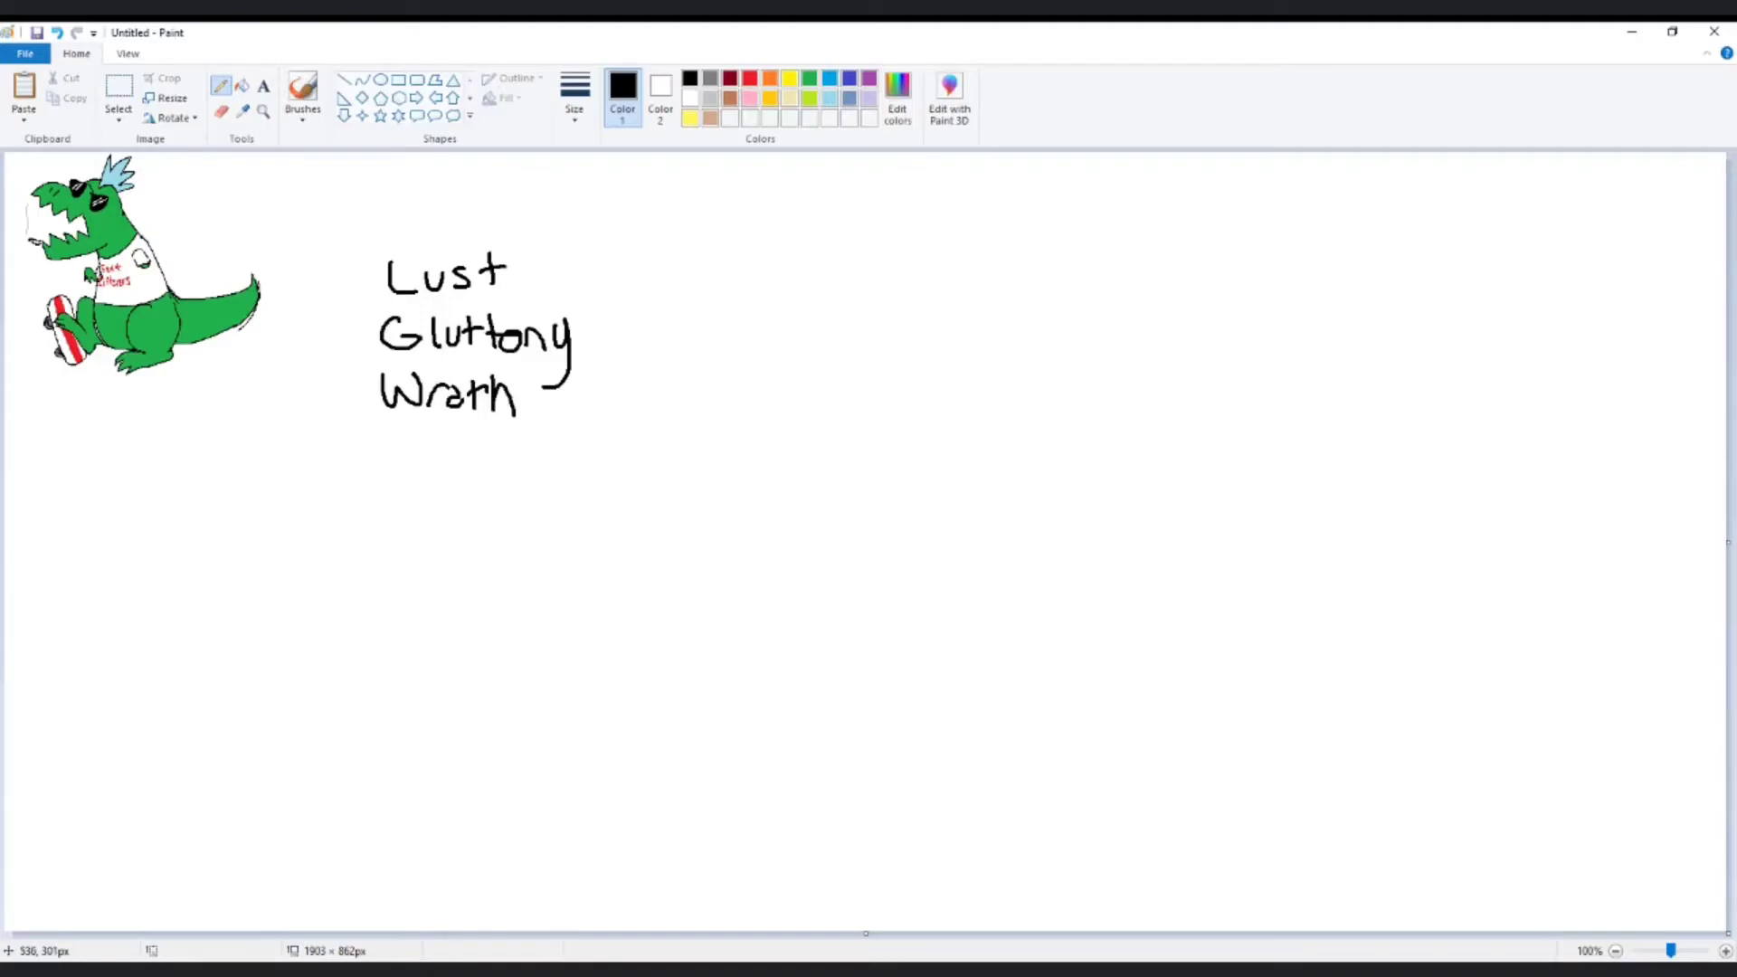
{"action": "mouse_move", "coordinate": [423, 432]}
{"action": "left_mouse_down"}
{"action": "mouse_move", "coordinate": [384, 472]}
{"action": "mouse_move", "coordinate": [429, 474]}
{"action": "left_mouse_up"}
{"action": "mouse_move", "coordinate": [390, 455]}
{"action": "left_mouse_down"}
{"action": "mouse_move", "coordinate": [446, 472]}
{"action": "mouse_move", "coordinate": [468, 451]}
{"action": "mouse_move", "coordinate": [469, 508]}
{"action": "mouse_move", "coordinate": [389, 545]}
{"action": "left_mouse_up"}
{"action": "left_click_drag", "start_coordinate": [388, 506], "coordinate": [390, 528]}
{"action": "mouse_move", "coordinate": [407, 540]}
{"action": "left_mouse_down"}
{"action": "mouse_move", "coordinate": [477, 498]}
{"action": "mouse_move", "coordinate": [506, 514]}
{"action": "left_mouse_up"}
{"action": "left_click", "coordinate": [429, 507]}
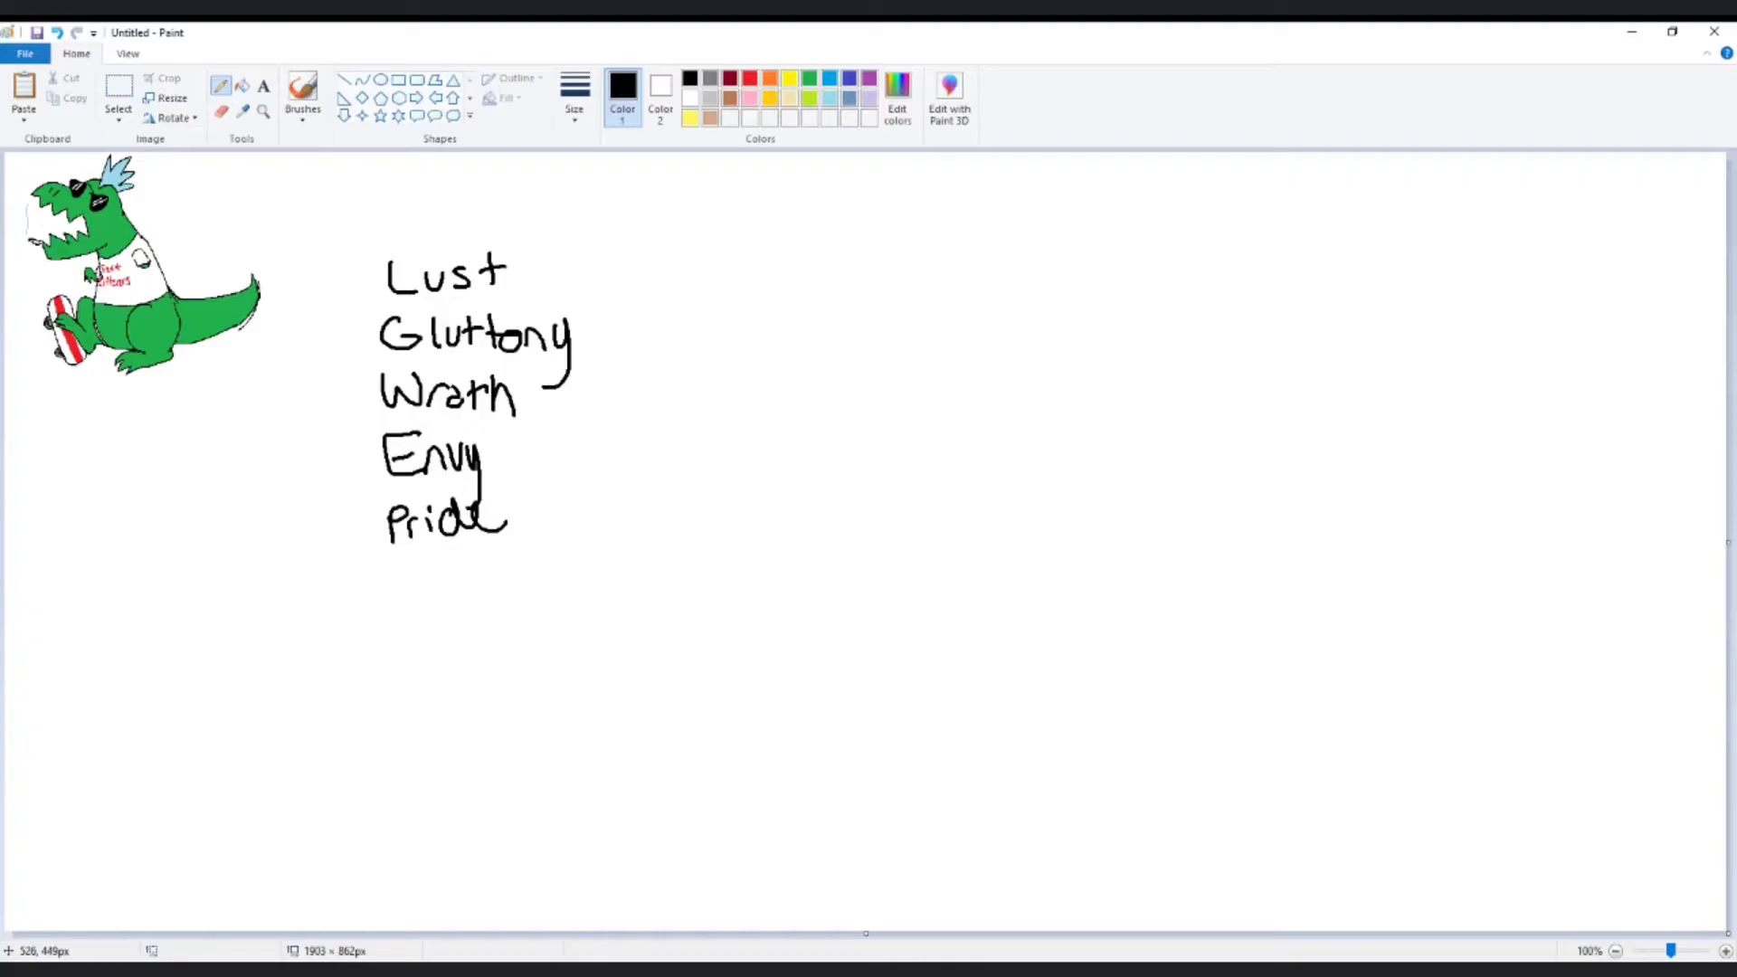
- Handwrite "Sloth" and "Greed" at the end of the word list
{"action": "mouse_move", "coordinate": [416, 557]}
{"action": "left_mouse_down"}
{"action": "mouse_move", "coordinate": [388, 587]}
{"action": "mouse_move", "coordinate": [449, 570]}
{"action": "left_mouse_up"}
{"action": "mouse_move", "coordinate": [475, 552]}
{"action": "left_mouse_down"}
{"action": "mouse_move", "coordinate": [477, 576]}
{"action": "mouse_move", "coordinate": [484, 559]}
{"action": "left_mouse_up"}
{"action": "mouse_move", "coordinate": [498, 551]}
{"action": "left_mouse_down"}
{"action": "mouse_move", "coordinate": [499, 583]}
{"action": "mouse_move", "coordinate": [532, 586]}
{"action": "left_mouse_up"}
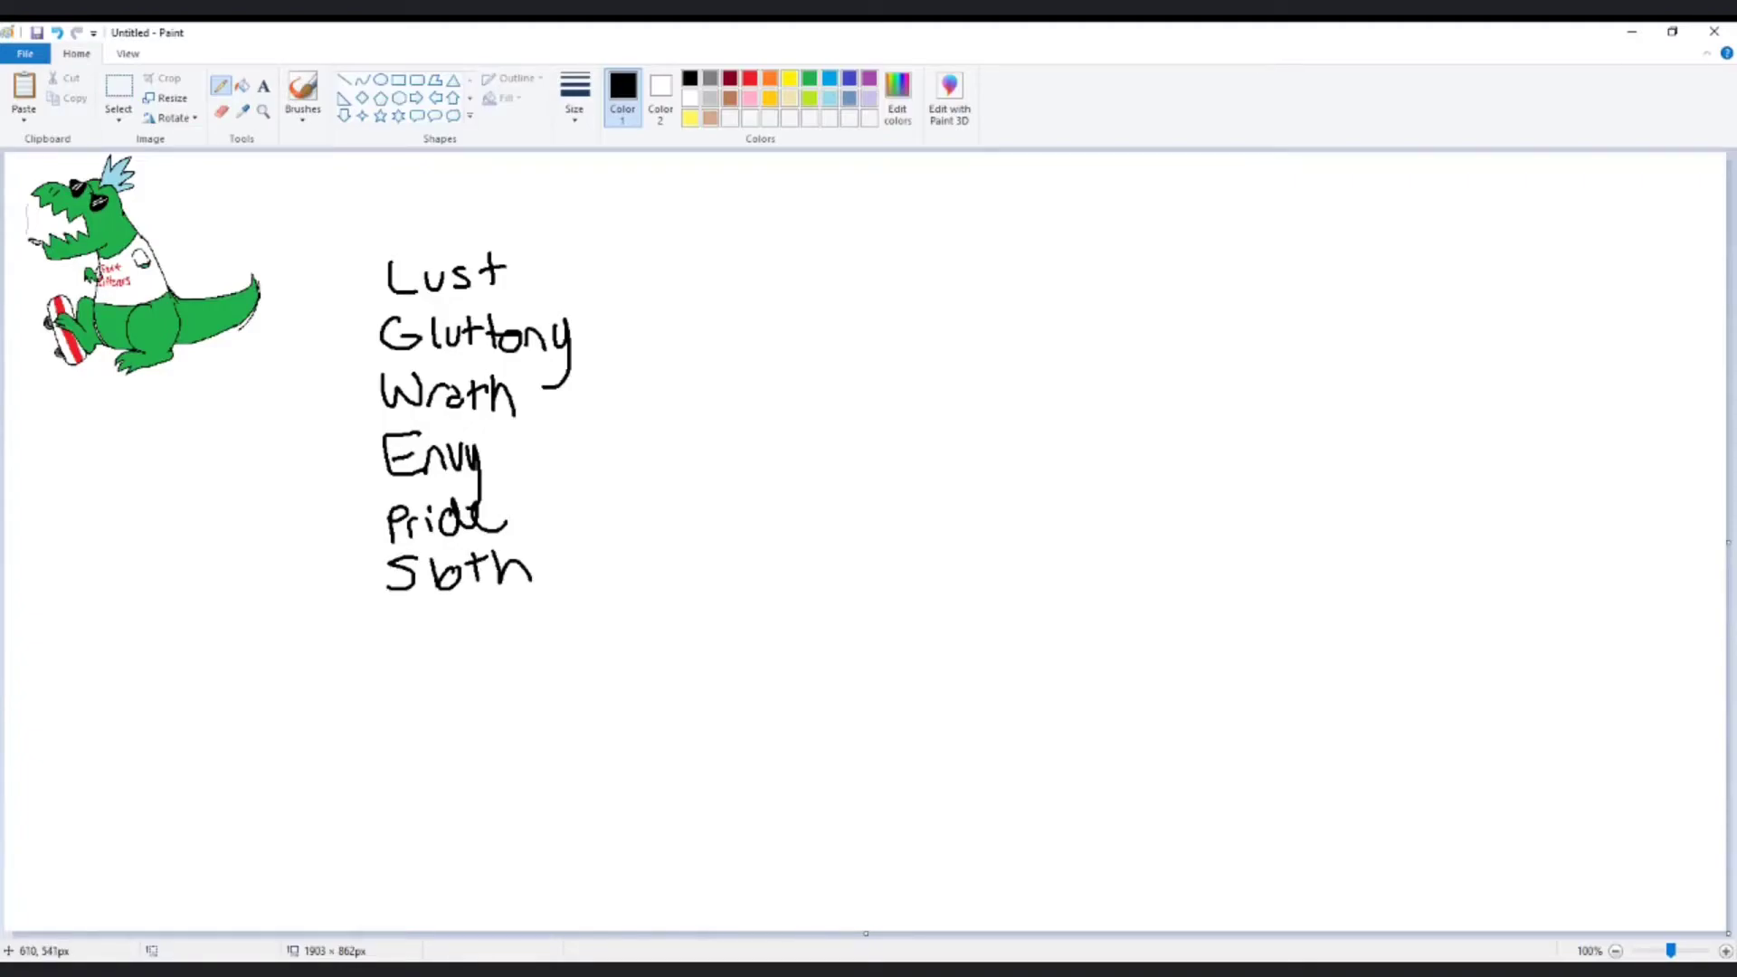
{"action": "mouse_move", "coordinate": [410, 603]}
{"action": "left_mouse_down"}
{"action": "mouse_move", "coordinate": [384, 635]}
{"action": "mouse_move", "coordinate": [418, 624]}
{"action": "left_mouse_up"}
{"action": "mouse_move", "coordinate": [434, 625]}
{"action": "left_mouse_down"}
{"action": "mouse_move", "coordinate": [436, 646]}
{"action": "mouse_move", "coordinate": [453, 621]}
{"action": "left_mouse_up"}
{"action": "mouse_move", "coordinate": [449, 633]}
{"action": "left_mouse_down"}
{"action": "mouse_move", "coordinate": [502, 609]}
{"action": "mouse_move", "coordinate": [516, 652]}
{"action": "left_mouse_up"}
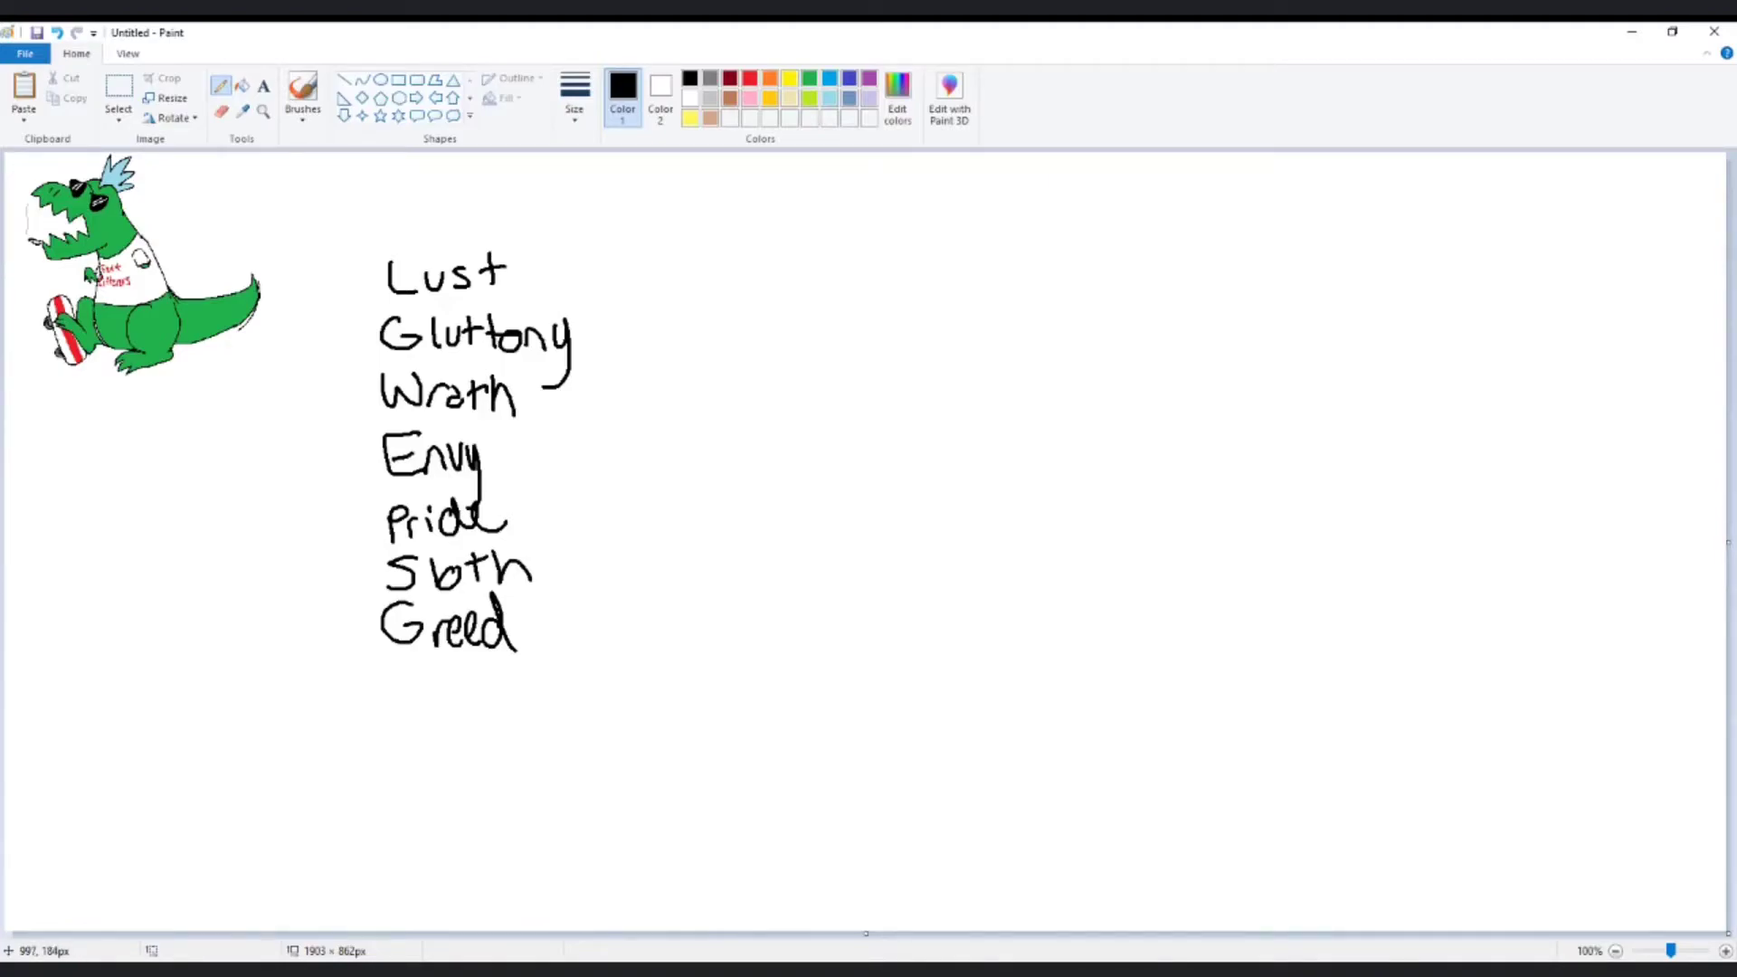
- Draw a large seated figure beside the list, with a round head, huge rounded body, two feet and two raised hands
{"action": "mouse_move", "coordinate": [955, 284]}
{"action": "left_mouse_down"}
{"action": "mouse_move", "coordinate": [881, 304]}
{"action": "mouse_move", "coordinate": [859, 356]}
{"action": "mouse_move", "coordinate": [924, 402]}
{"action": "mouse_move", "coordinate": [976, 382]}
{"action": "mouse_move", "coordinate": [991, 325]}
{"action": "mouse_move", "coordinate": [970, 295]}
{"action": "left_mouse_up"}
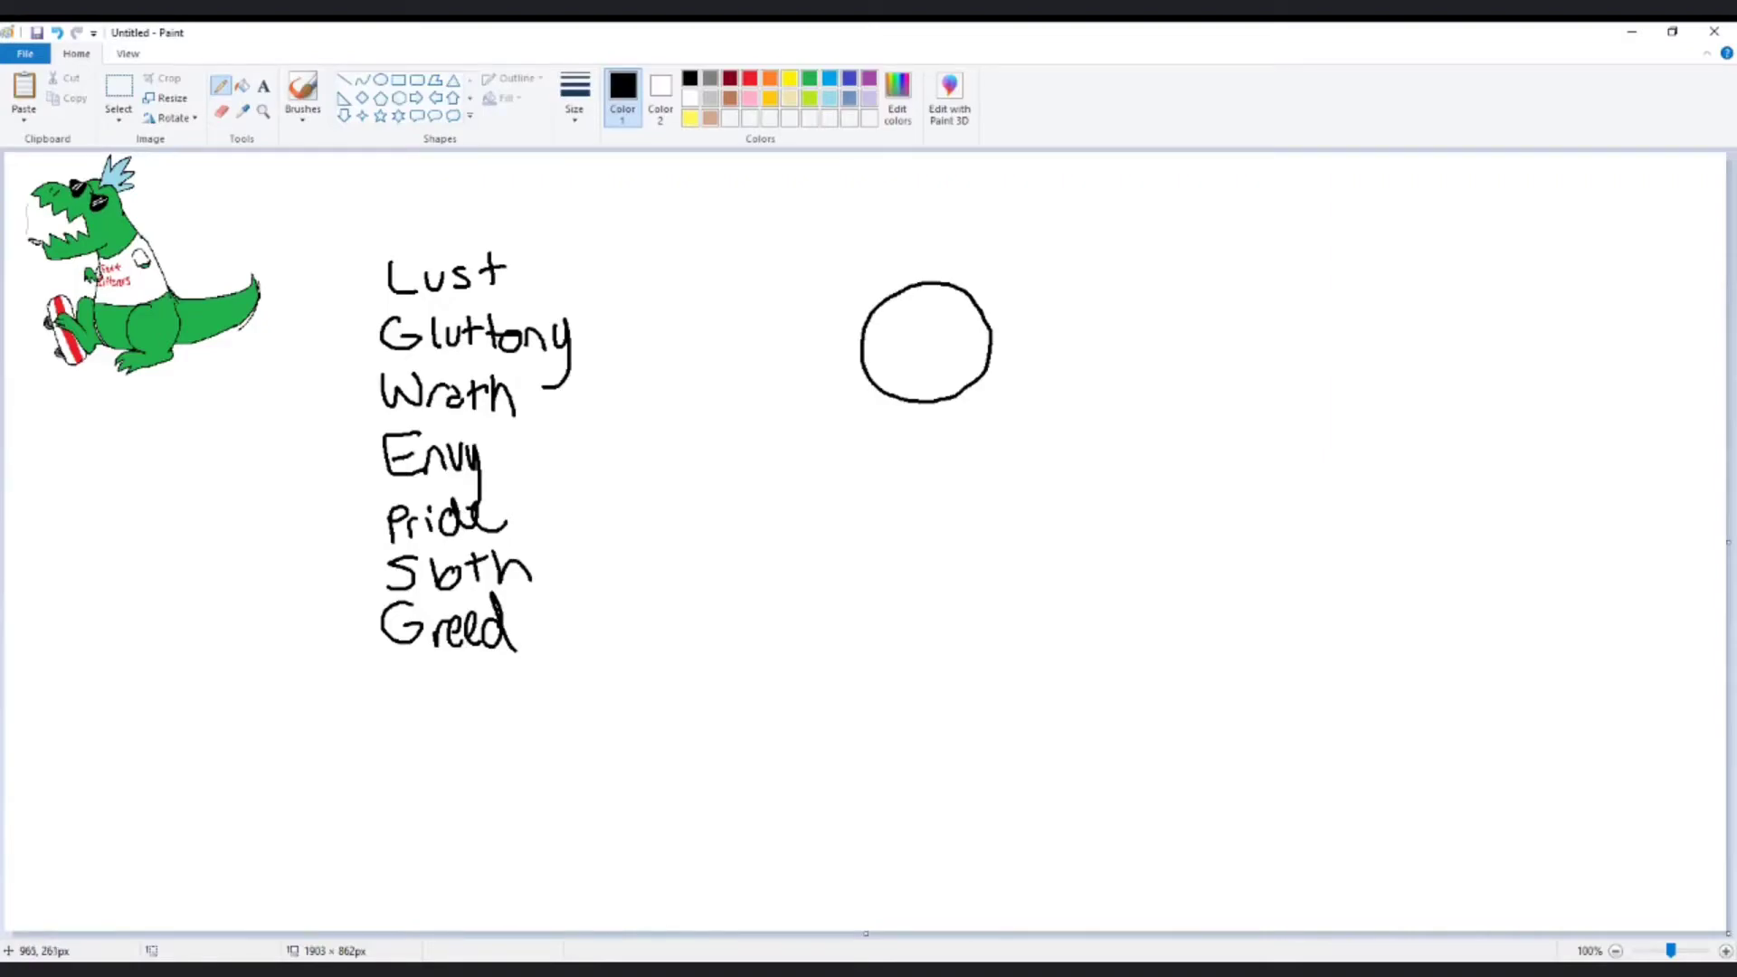
{"action": "mouse_move", "coordinate": [871, 384]}
{"action": "left_mouse_down"}
{"action": "mouse_move", "coordinate": [794, 434]}
{"action": "mouse_move", "coordinate": [737, 520]}
{"action": "mouse_move", "coordinate": [754, 616]}
{"action": "mouse_move", "coordinate": [863, 654]}
{"action": "mouse_move", "coordinate": [1059, 651]}
{"action": "mouse_move", "coordinate": [1106, 599]}
{"action": "mouse_move", "coordinate": [1107, 545]}
{"action": "mouse_move", "coordinate": [1067, 463]}
{"action": "mouse_move", "coordinate": [974, 384]}
{"action": "left_mouse_up"}
{"action": "mouse_move", "coordinate": [744, 600]}
{"action": "left_mouse_down"}
{"action": "mouse_move", "coordinate": [721, 594]}
{"action": "mouse_move", "coordinate": [689, 644]}
{"action": "mouse_move", "coordinate": [768, 639]}
{"action": "left_mouse_up"}
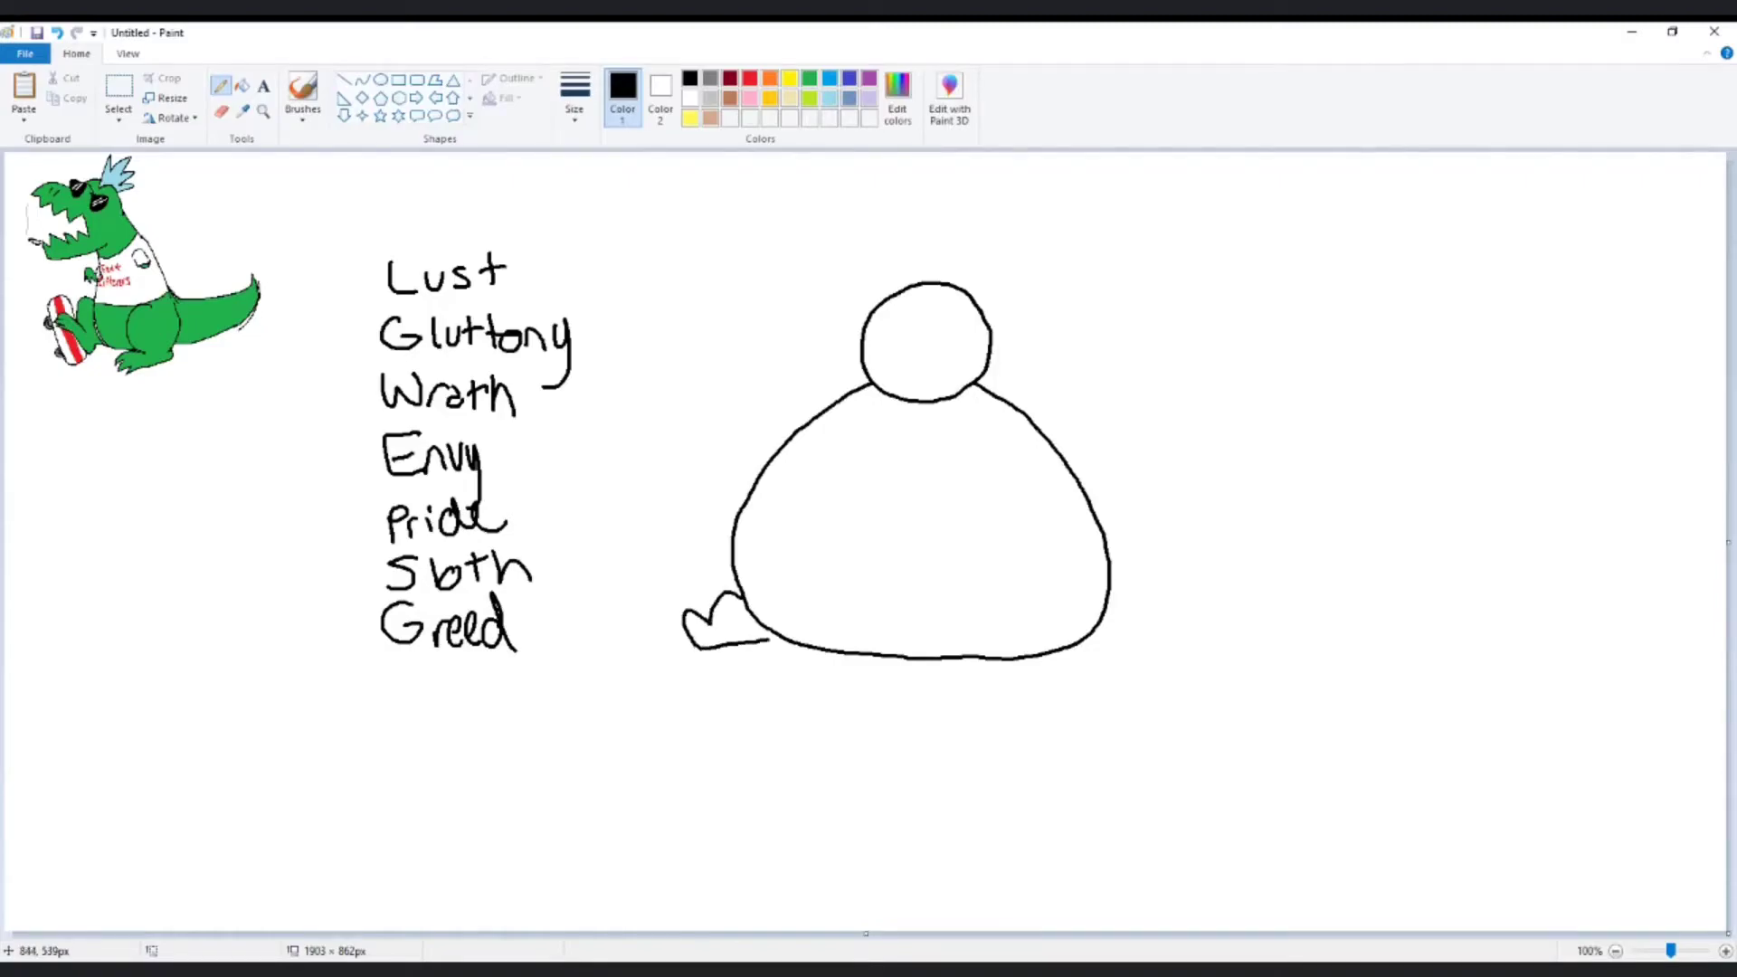
{"action": "mouse_move", "coordinate": [1104, 614]}
{"action": "left_mouse_down"}
{"action": "mouse_move", "coordinate": [1160, 634]}
{"action": "mouse_move", "coordinate": [1145, 665]}
{"action": "mouse_move", "coordinate": [1073, 653]}
{"action": "left_mouse_up"}
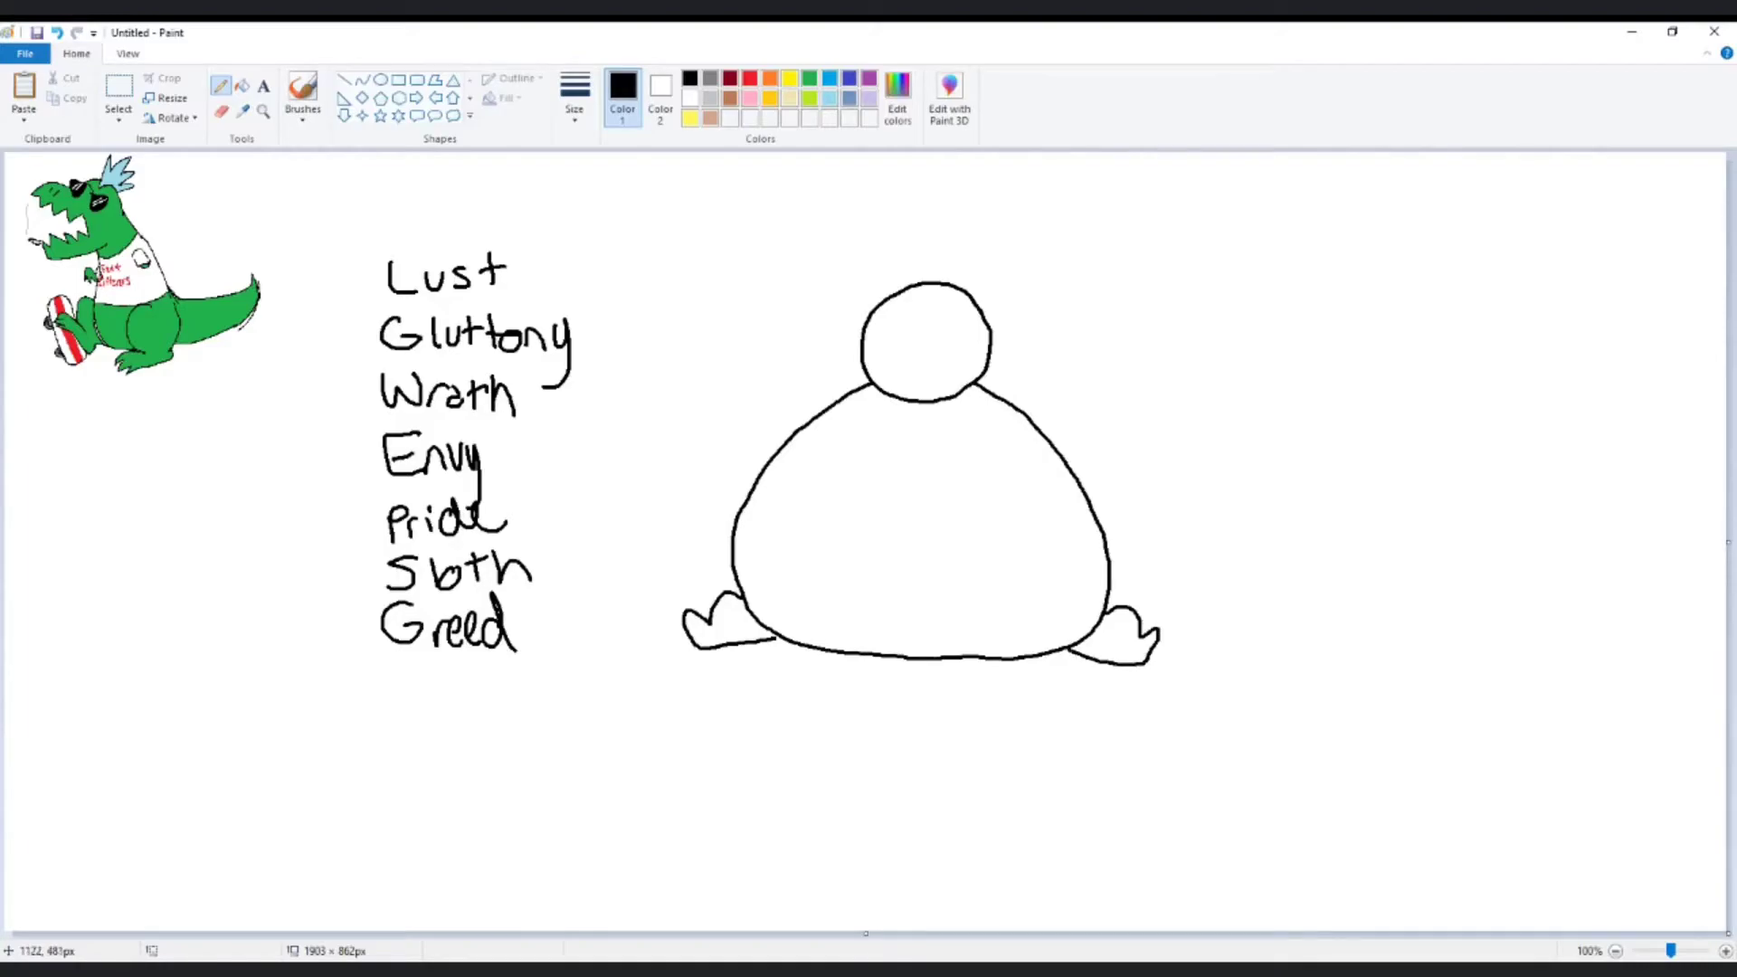
{"action": "mouse_move", "coordinate": [824, 414]}
{"action": "left_mouse_down"}
{"action": "mouse_move", "coordinate": [806, 363]}
{"action": "mouse_move", "coordinate": [775, 367]}
{"action": "mouse_move", "coordinate": [797, 421]}
{"action": "left_mouse_up"}
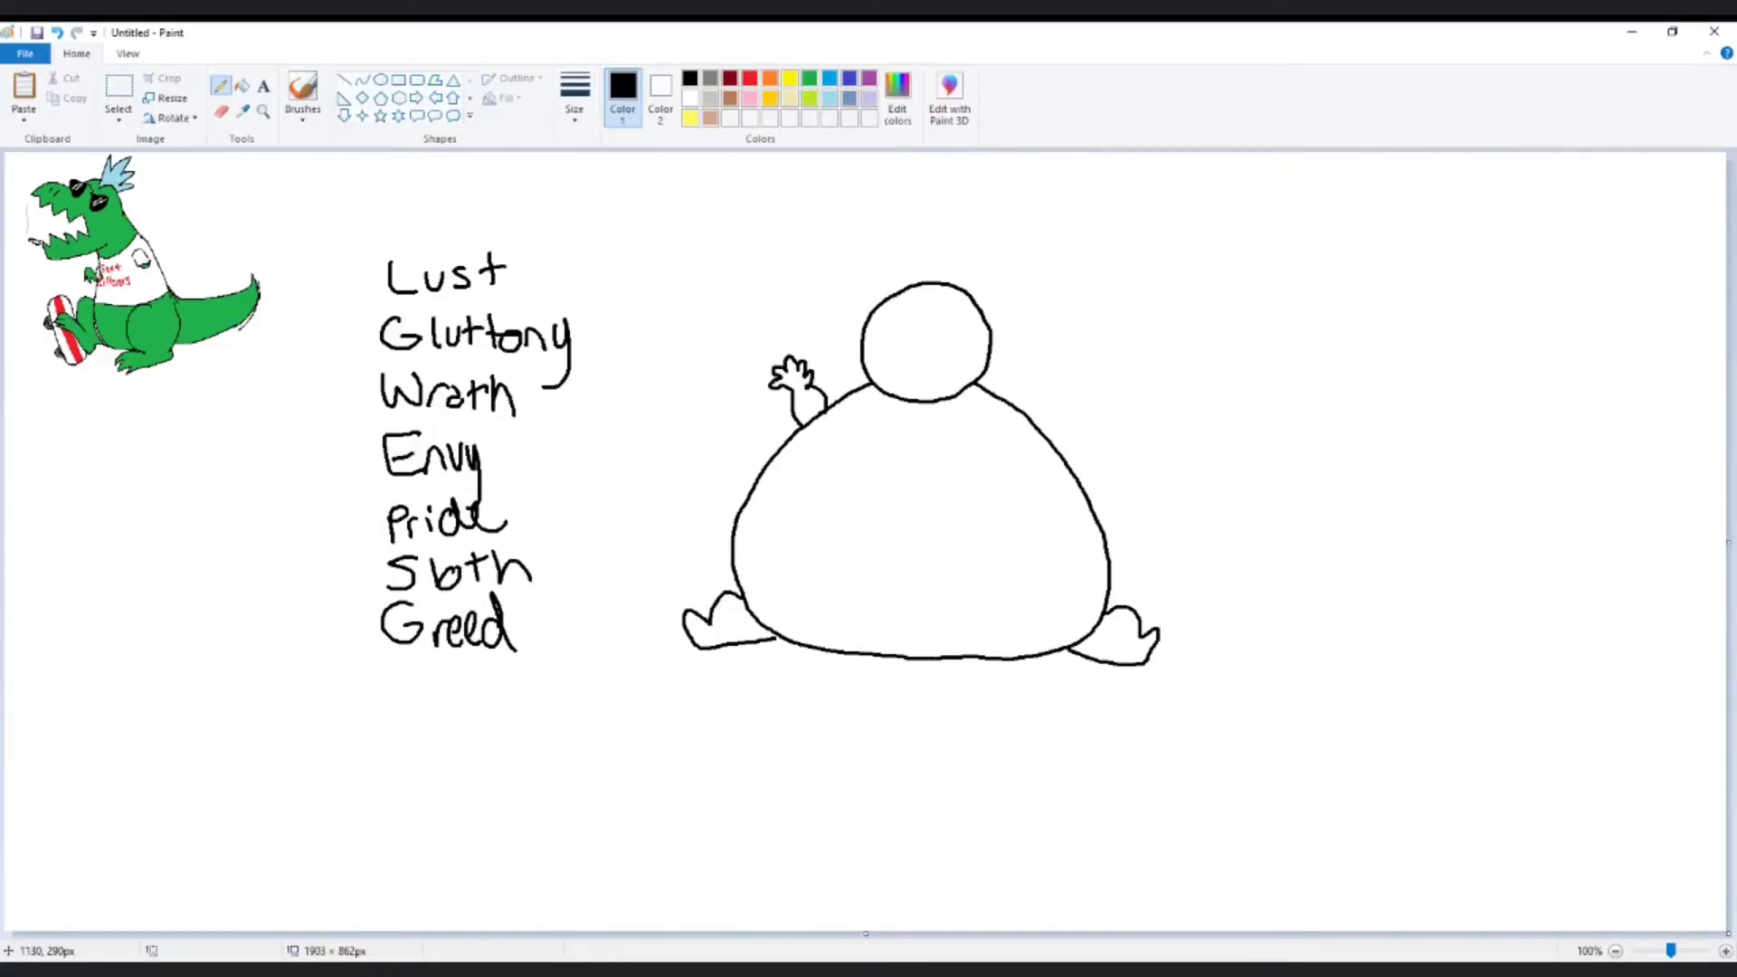
{"action": "mouse_move", "coordinate": [1027, 415]}
{"action": "left_mouse_down"}
{"action": "mouse_move", "coordinate": [1078, 362]}
{"action": "mouse_move", "coordinate": [1091, 391]}
{"action": "mouse_move", "coordinate": [1050, 448]}
{"action": "left_mouse_up"}
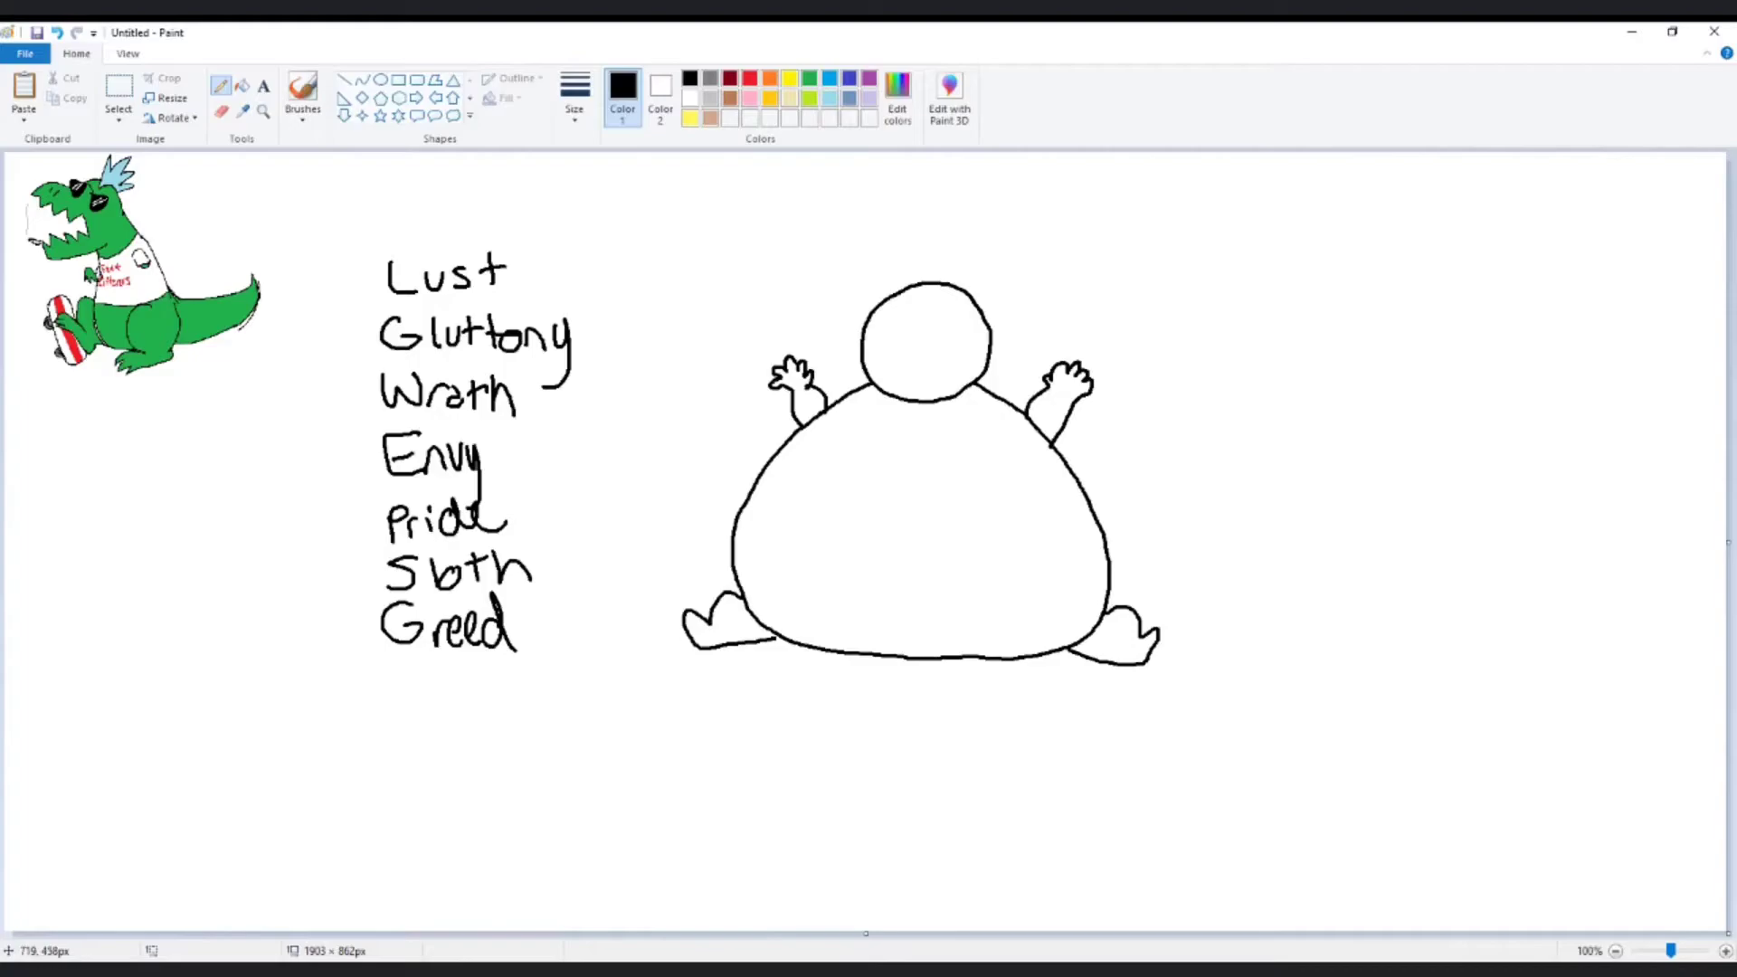
- Draw a couch around the seated figure in black, with three seat cushions, rounded armrests and back cushions
{"action": "mouse_move", "coordinate": [735, 568]}
{"action": "left_mouse_down"}
{"action": "mouse_move", "coordinate": [617, 604]}
{"action": "mouse_move", "coordinate": [765, 719]}
{"action": "mouse_move", "coordinate": [858, 654]}
{"action": "mouse_move", "coordinate": [899, 734]}
{"action": "mouse_move", "coordinate": [1032, 685]}
{"action": "mouse_move", "coordinate": [1032, 648]}
{"action": "left_mouse_up"}
{"action": "mouse_move", "coordinate": [1036, 711]}
{"action": "left_mouse_down"}
{"action": "mouse_move", "coordinate": [1234, 718]}
{"action": "mouse_move", "coordinate": [1251, 691]}
{"action": "mouse_move", "coordinate": [1225, 622]}
{"action": "mouse_move", "coordinate": [1188, 596]}
{"action": "mouse_move", "coordinate": [1118, 592]}
{"action": "left_mouse_up"}
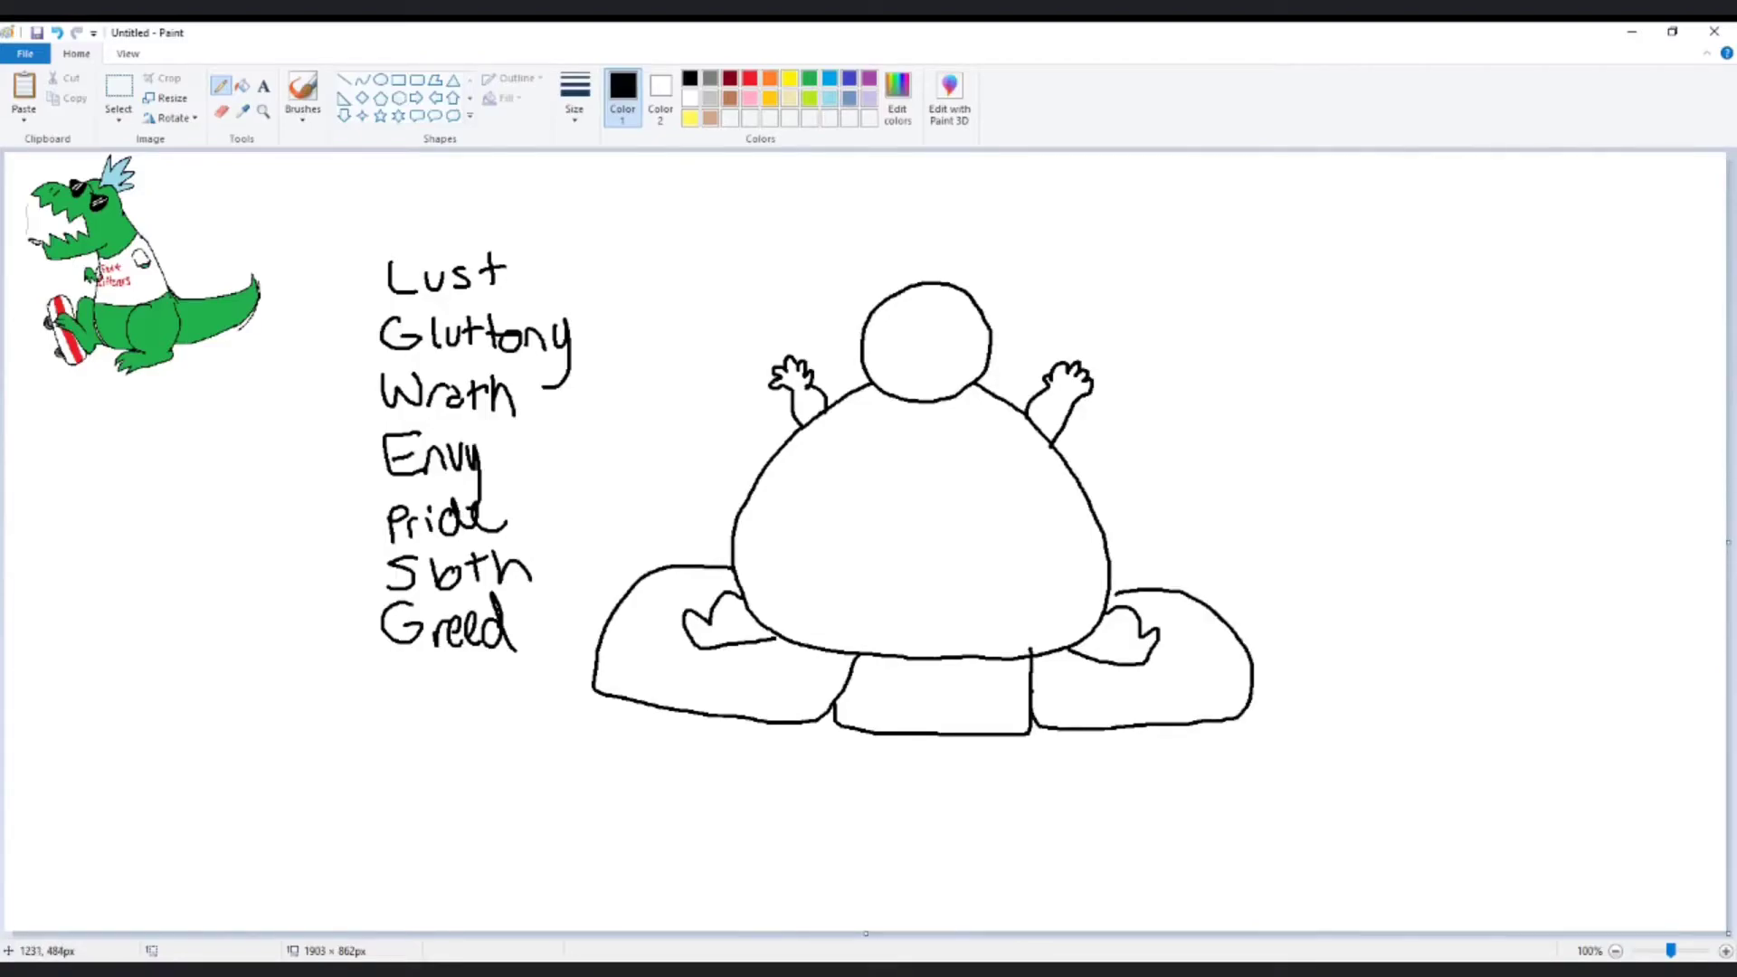
{"action": "mouse_move", "coordinate": [678, 559]}
{"action": "left_mouse_down"}
{"action": "mouse_move", "coordinate": [657, 497]}
{"action": "mouse_move", "coordinate": [561, 561]}
{"action": "mouse_move", "coordinate": [588, 686]}
{"action": "mouse_move", "coordinate": [567, 607]}
{"action": "mouse_move", "coordinate": [543, 615]}
{"action": "left_mouse_up"}
{"action": "mouse_move", "coordinate": [1181, 584]}
{"action": "left_mouse_down"}
{"action": "mouse_move", "coordinate": [1254, 570]}
{"action": "mouse_move", "coordinate": [1293, 674]}
{"action": "mouse_move", "coordinate": [1265, 706]}
{"action": "mouse_move", "coordinate": [1287, 671]}
{"action": "left_mouse_up"}
{"action": "mouse_move", "coordinate": [653, 496]}
{"action": "left_mouse_down"}
{"action": "mouse_move", "coordinate": [665, 408]}
{"action": "mouse_move", "coordinate": [747, 373]}
{"action": "left_mouse_up"}
{"action": "mouse_move", "coordinate": [1200, 536]}
{"action": "left_mouse_down"}
{"action": "mouse_move", "coordinate": [1207, 464]}
{"action": "mouse_move", "coordinate": [1136, 402]}
{"action": "mouse_move", "coordinate": [1012, 398]}
{"action": "left_mouse_up"}
{"action": "left_click_drag", "start_coordinate": [828, 386], "coordinate": [845, 391]}
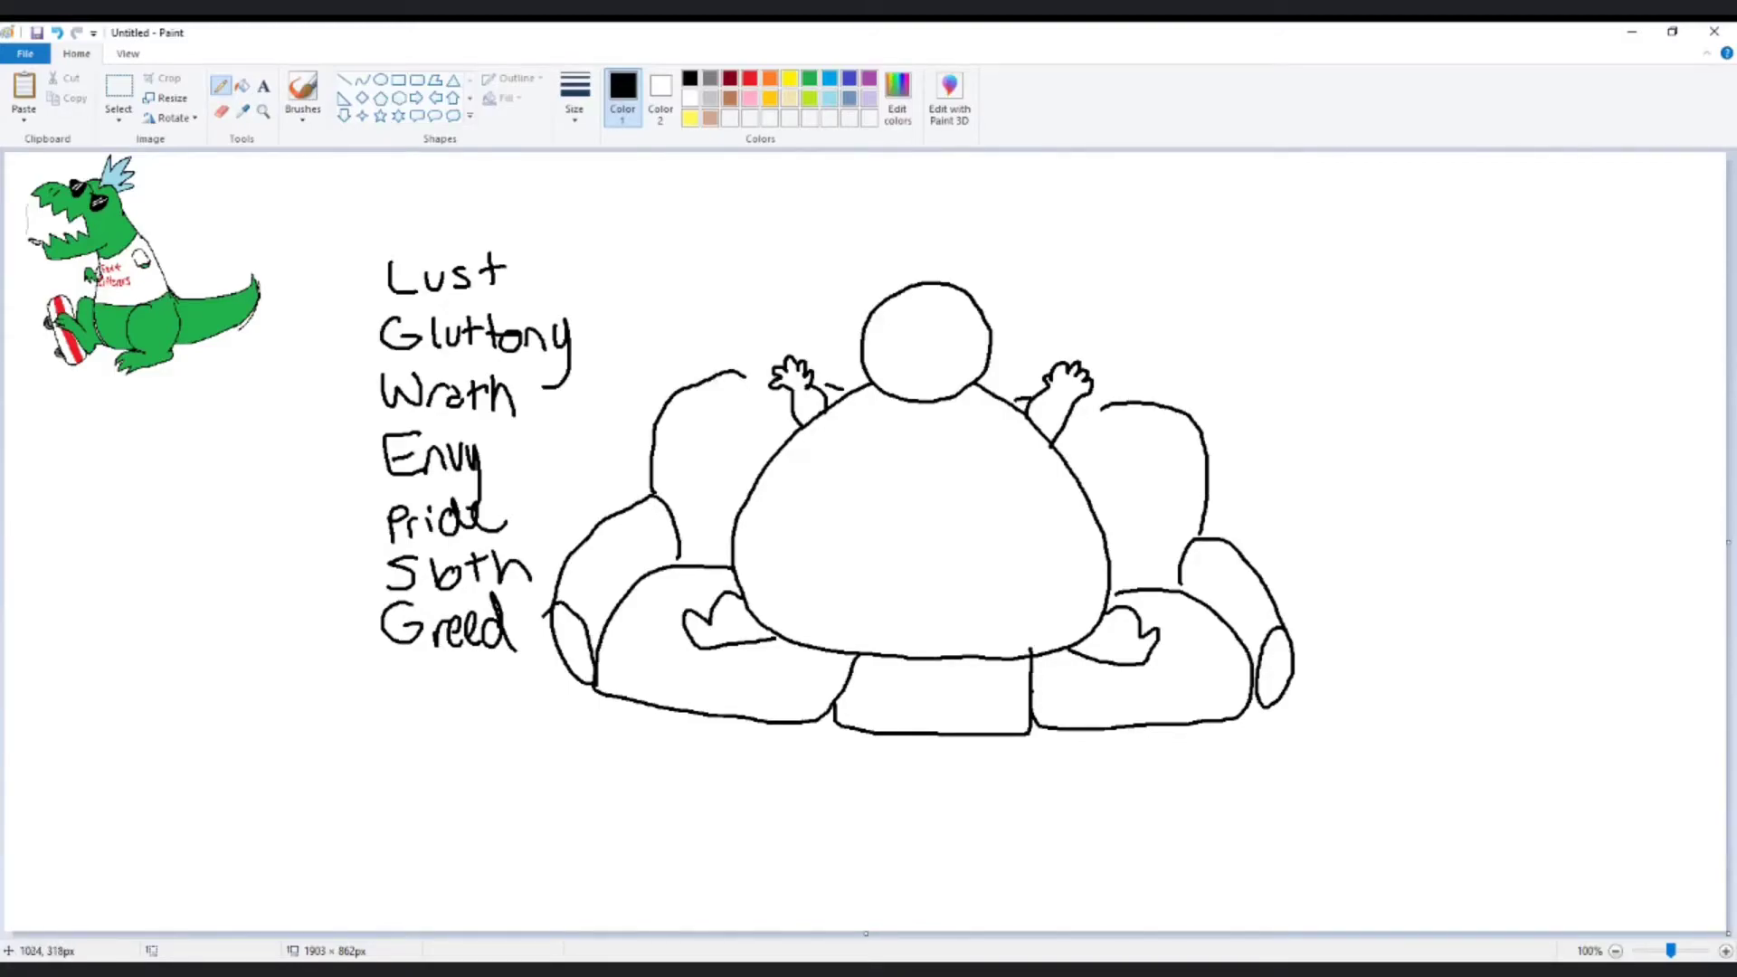
- Draw the couch's base in three sections beneath the cushions and cross out "Gluttony" and "Sloth" in the list
{"action": "mouse_move", "coordinate": [571, 675]}
{"action": "left_mouse_down"}
{"action": "mouse_move", "coordinate": [571, 765]}
{"action": "mouse_move", "coordinate": [724, 823]}
{"action": "mouse_move", "coordinate": [1253, 833]}
{"action": "mouse_move", "coordinate": [1271, 719]}
{"action": "left_mouse_up"}
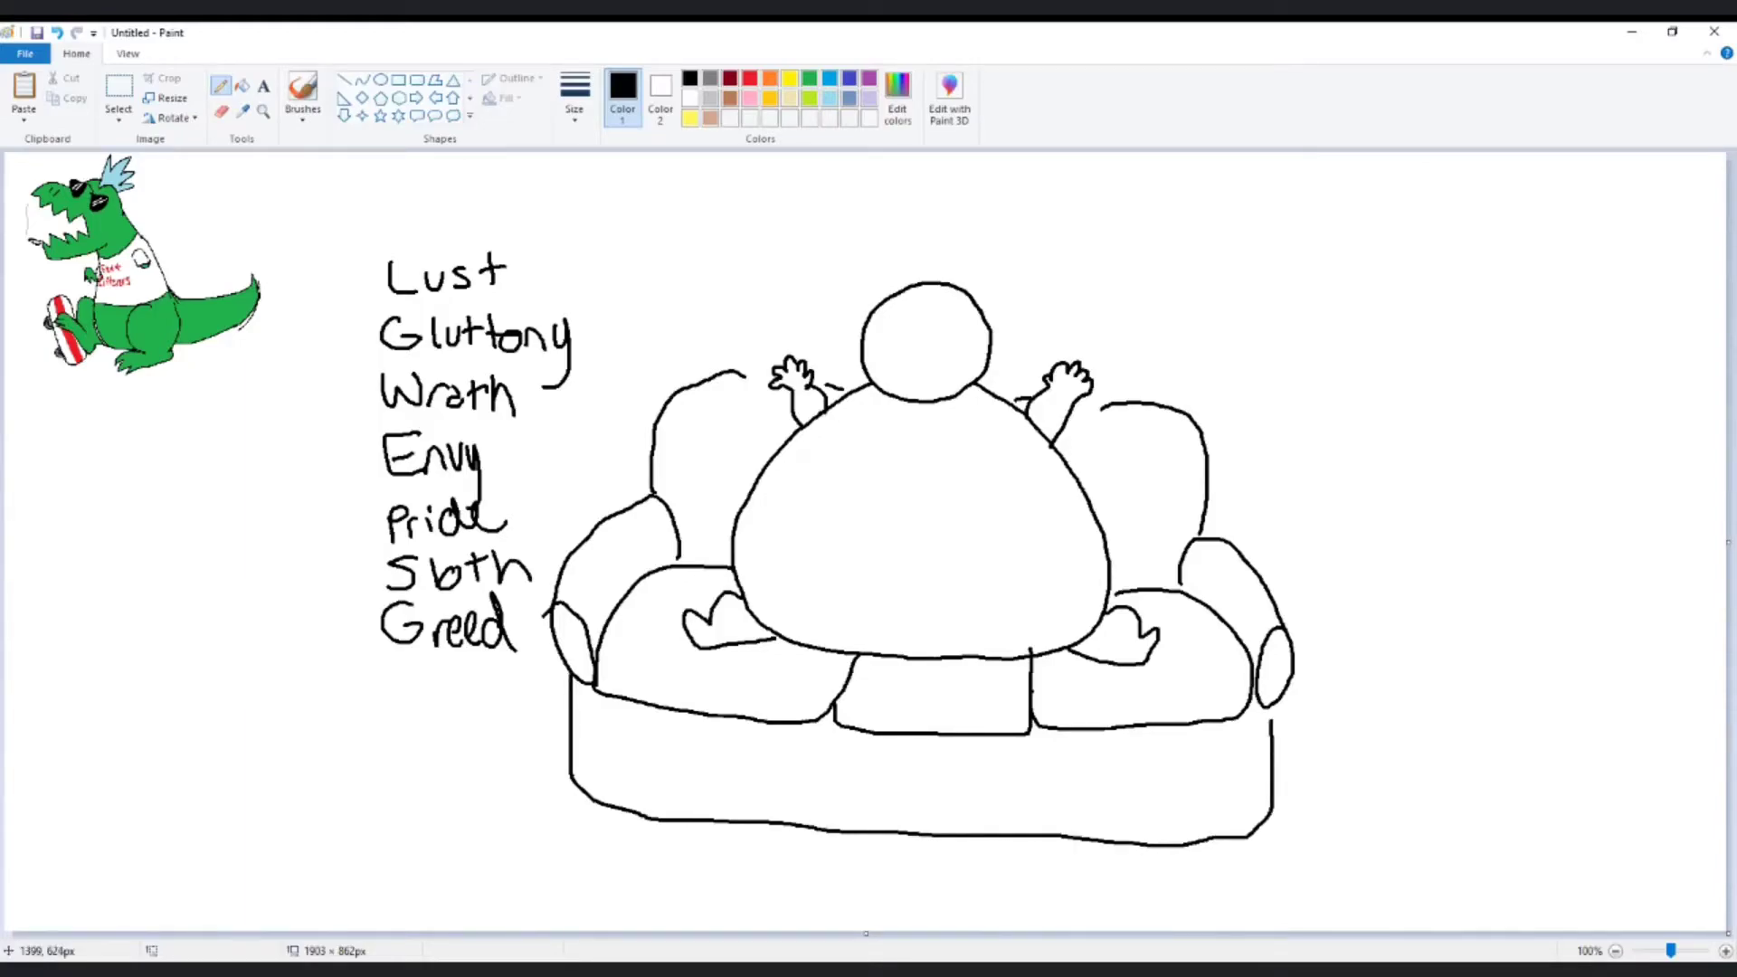
{"action": "left_click_drag", "start_coordinate": [1041, 746], "coordinate": [1044, 831]}
{"action": "left_click_drag", "start_coordinate": [816, 731], "coordinate": [818, 831]}
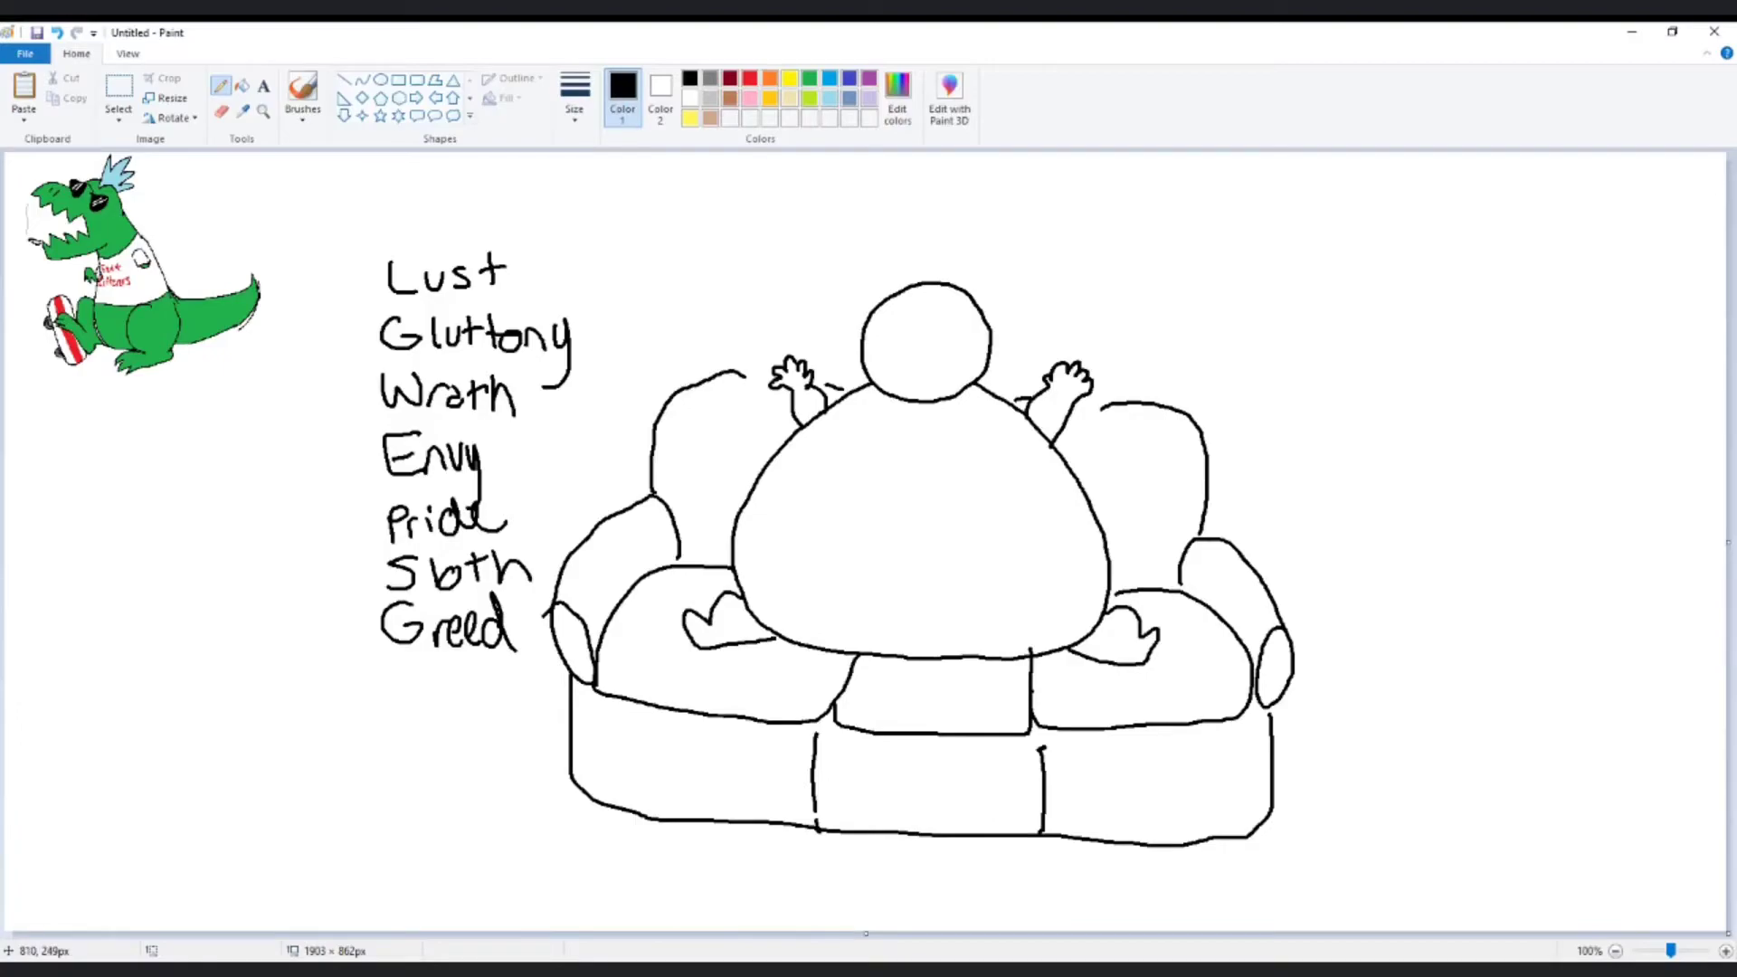
{"action": "left_click_drag", "start_coordinate": [752, 375], "coordinate": [813, 381]}
{"action": "left_click_drag", "start_coordinate": [373, 341], "coordinate": [594, 328]}
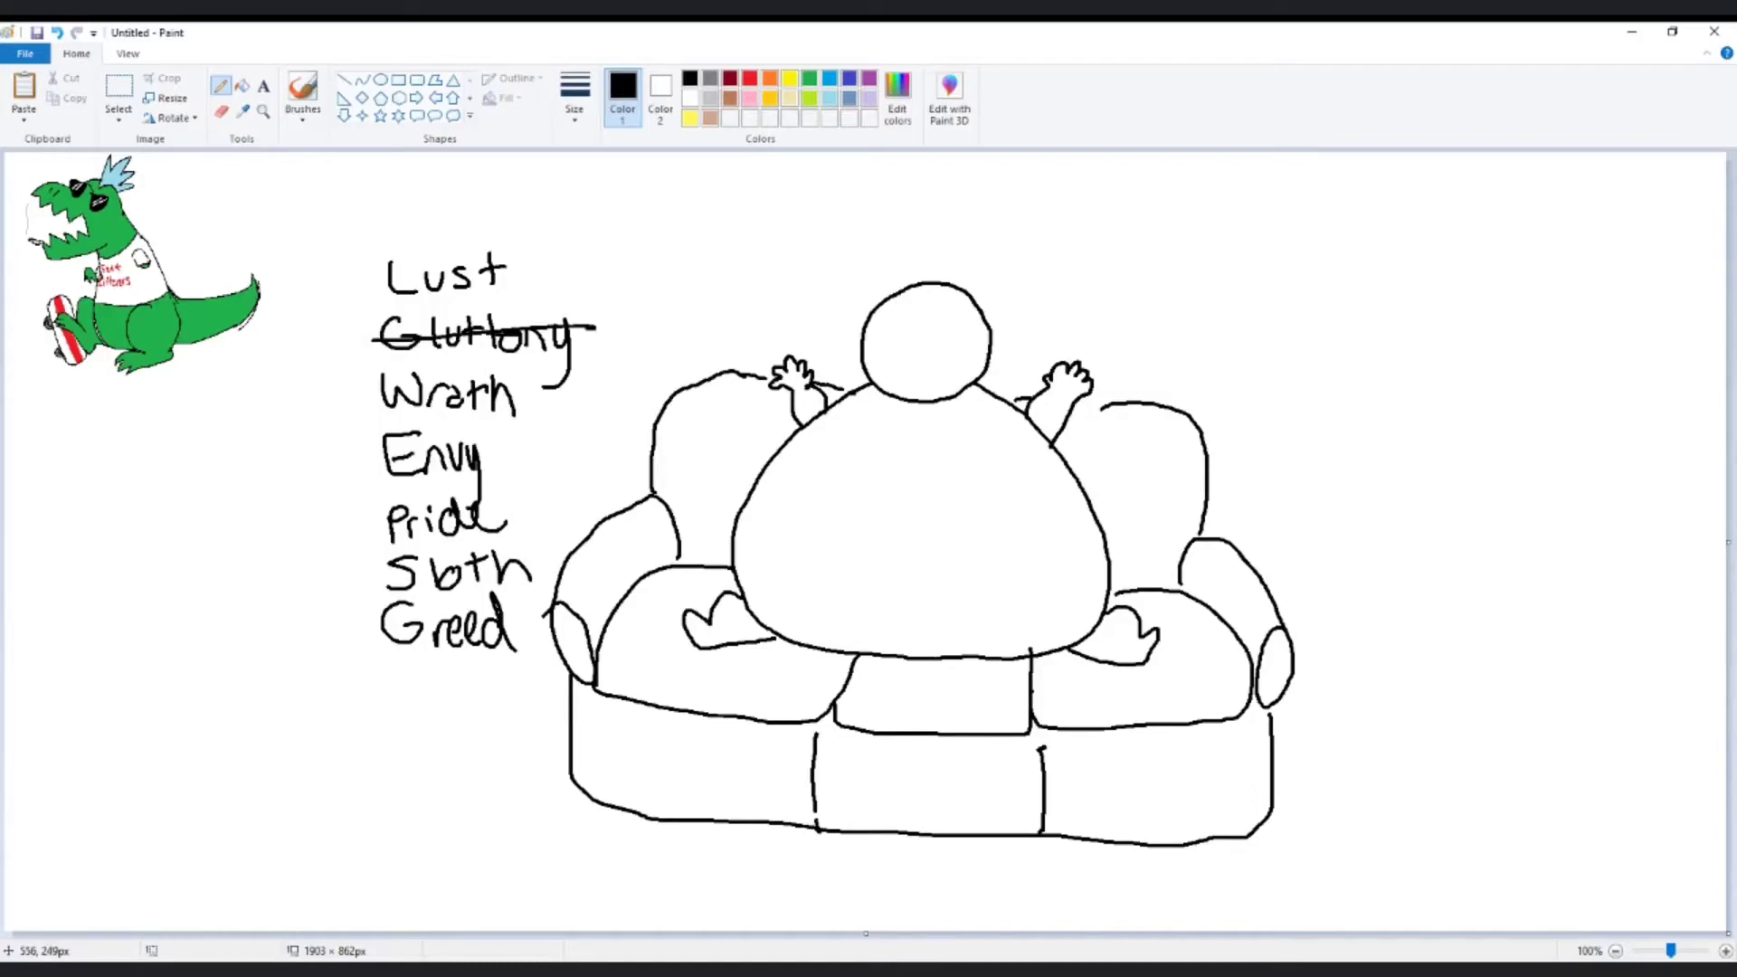
{"action": "left_click_drag", "start_coordinate": [389, 583], "coordinate": [509, 569]}
- Erase the overlapping couch lines beside the figure's belly and draw a tied round sack marked with a star there
{"action": "left_click", "coordinate": [220, 112]}
{"action": "mouse_move", "coordinate": [697, 568]}
{"action": "left_mouse_down"}
{"action": "mouse_move", "coordinate": [730, 572]}
{"action": "mouse_move", "coordinate": [657, 568]}
{"action": "mouse_move", "coordinate": [671, 581]}
{"action": "mouse_move", "coordinate": [669, 539]}
{"action": "mouse_move", "coordinate": [658, 559]}
{"action": "mouse_move", "coordinate": [615, 505]}
{"action": "left_mouse_up"}
{"action": "left_click", "coordinate": [220, 86]}
{"action": "mouse_move", "coordinate": [681, 628]}
{"action": "left_mouse_down"}
{"action": "mouse_move", "coordinate": [643, 572]}
{"action": "mouse_move", "coordinate": [666, 532]}
{"action": "mouse_move", "coordinate": [652, 523]}
{"action": "mouse_move", "coordinate": [674, 503]}
{"action": "mouse_move", "coordinate": [735, 510]}
{"action": "mouse_move", "coordinate": [671, 573]}
{"action": "mouse_move", "coordinate": [715, 560]}
{"action": "mouse_move", "coordinate": [707, 596]}
{"action": "mouse_move", "coordinate": [668, 605]}
{"action": "mouse_move", "coordinate": [656, 580]}
{"action": "mouse_move", "coordinate": [720, 488]}
{"action": "mouse_move", "coordinate": [694, 516]}
{"action": "mouse_move", "coordinate": [644, 523]}
{"action": "mouse_move", "coordinate": [667, 509]}
{"action": "left_mouse_up"}
- Draw a pointed crown labelled "NO. 1" over the figure's head and cross out "Pride" and "Greed" in the list
{"action": "left_click_drag", "start_coordinate": [912, 290], "coordinate": [974, 294]}
{"action": "left_click", "coordinate": [220, 110]}
{"action": "mouse_move", "coordinate": [941, 281]}
{"action": "left_mouse_down"}
{"action": "mouse_move", "coordinate": [989, 288]}
{"action": "mouse_move", "coordinate": [872, 290]}
{"action": "mouse_move", "coordinate": [969, 305]}
{"action": "mouse_move", "coordinate": [879, 307]}
{"action": "mouse_move", "coordinate": [975, 303]}
{"action": "mouse_move", "coordinate": [892, 319]}
{"action": "mouse_move", "coordinate": [983, 314]}
{"action": "left_mouse_up"}
{"action": "left_click", "coordinate": [220, 86]}
{"action": "mouse_move", "coordinate": [865, 322]}
{"action": "left_mouse_down"}
{"action": "mouse_move", "coordinate": [860, 261]}
{"action": "mouse_move", "coordinate": [884, 289]}
{"action": "mouse_move", "coordinate": [901, 264]}
{"action": "mouse_move", "coordinate": [912, 284]}
{"action": "mouse_move", "coordinate": [922, 247]}
{"action": "mouse_move", "coordinate": [938, 282]}
{"action": "mouse_move", "coordinate": [958, 250]}
{"action": "mouse_move", "coordinate": [965, 283]}
{"action": "mouse_move", "coordinate": [984, 249]}
{"action": "mouse_move", "coordinate": [987, 306]}
{"action": "mouse_move", "coordinate": [901, 290]}
{"action": "mouse_move", "coordinate": [960, 305]}
{"action": "left_mouse_up"}
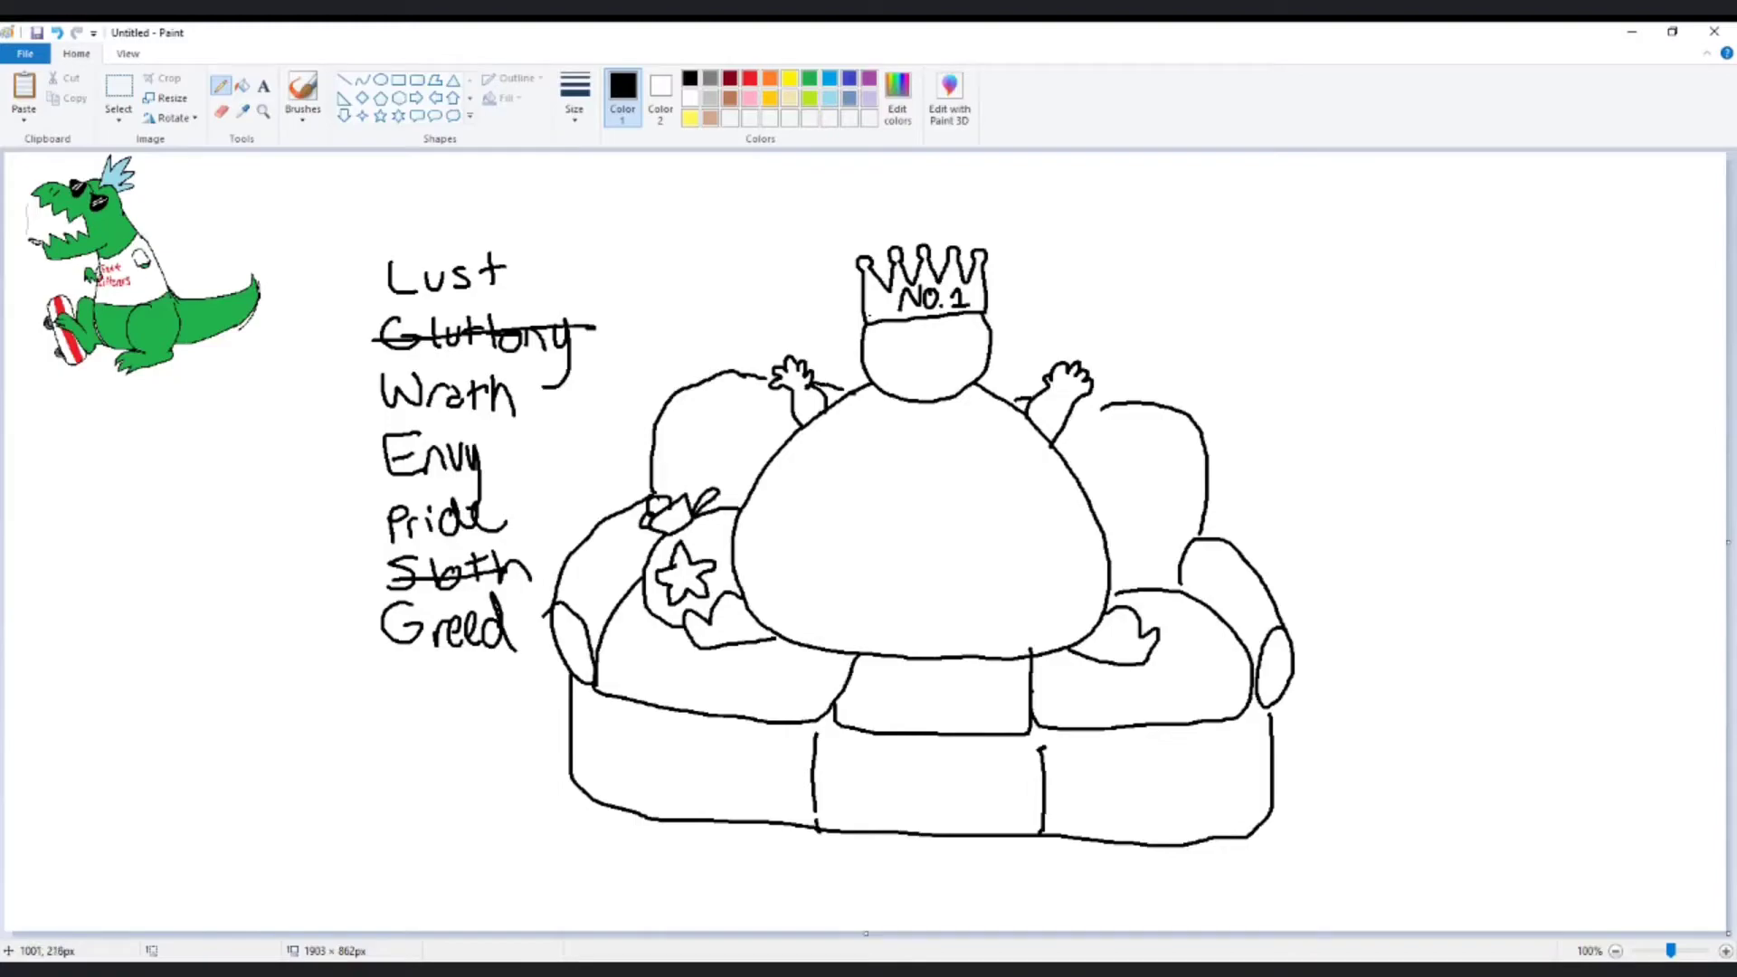
{"action": "left_click_drag", "start_coordinate": [382, 522], "coordinate": [475, 517]}
{"action": "left_click_drag", "start_coordinate": [366, 624], "coordinate": [510, 648]}
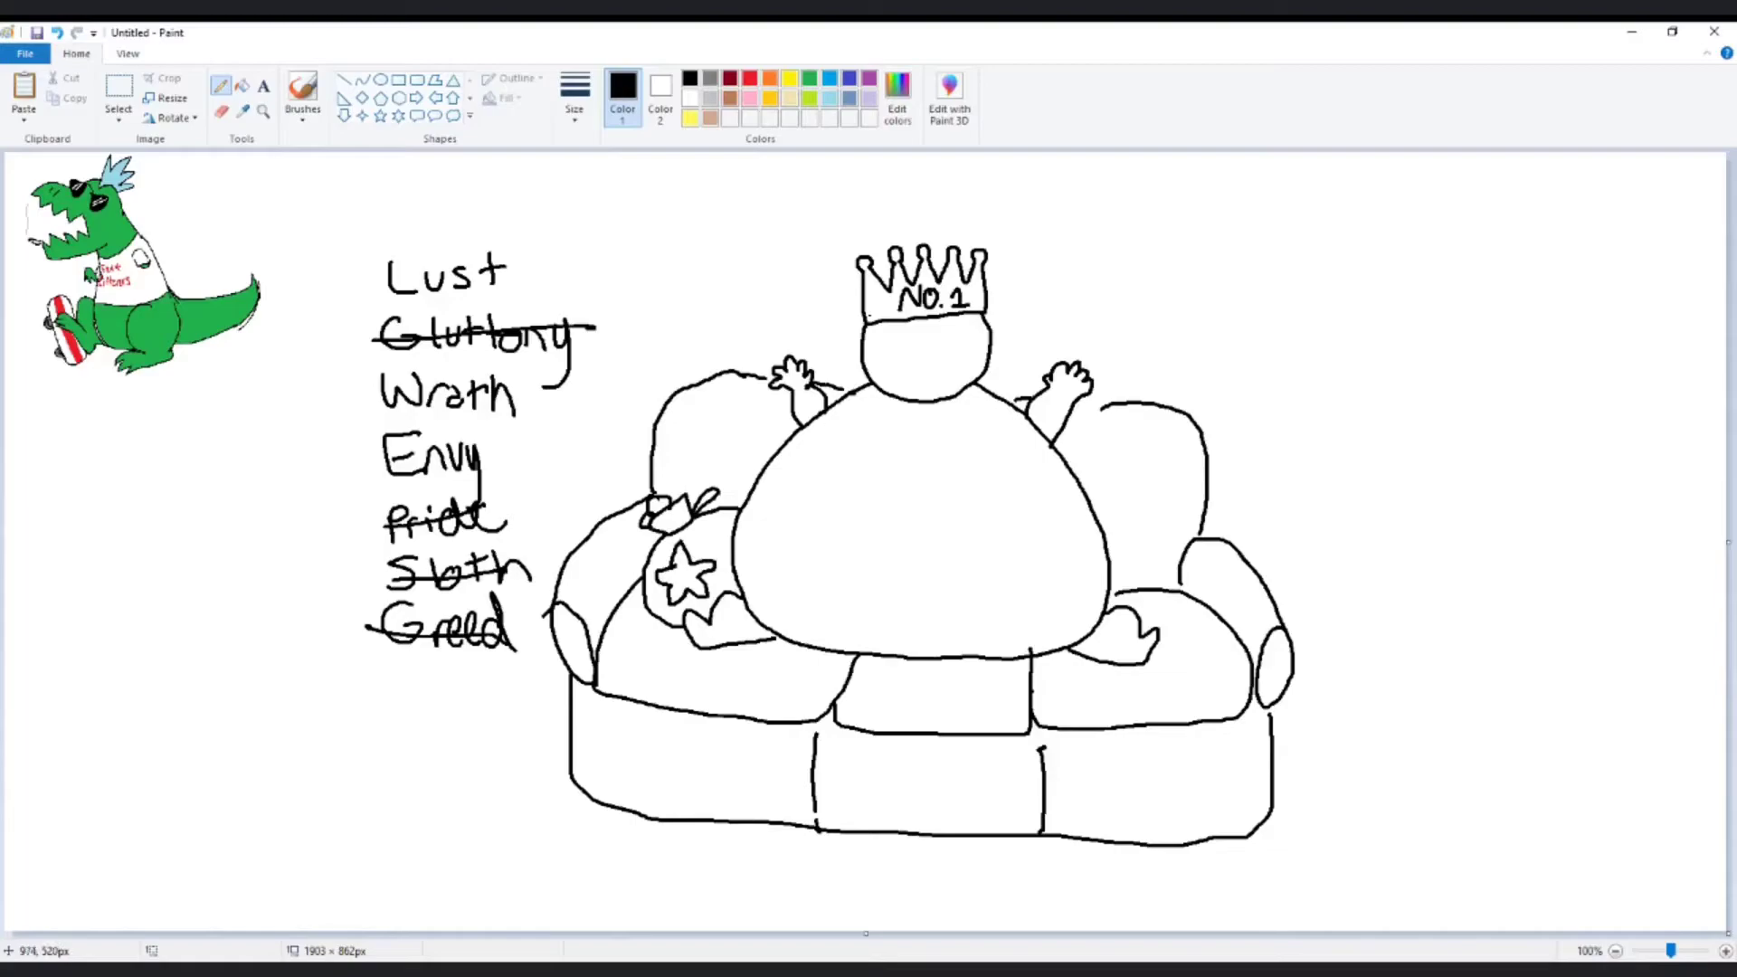
- Cover the bottom middle of the figure's belly with a solid black bar of about 216 × 59 px
{"action": "left_click", "coordinate": [118, 88]}
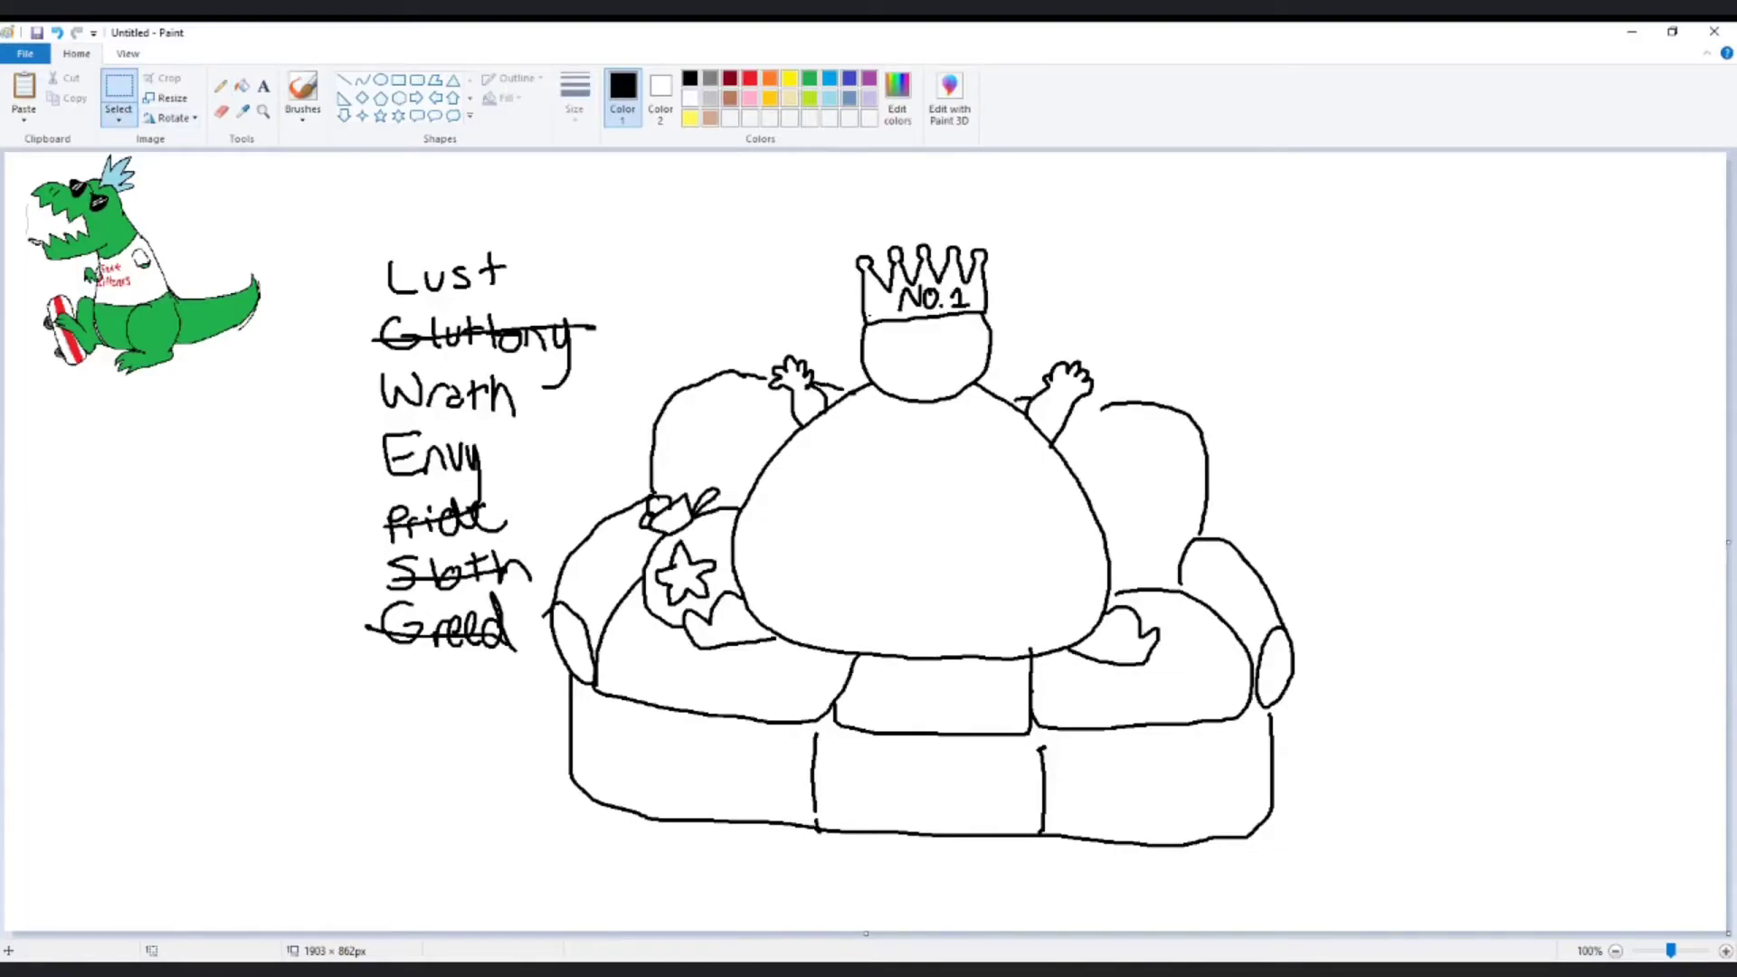
{"action": "left_click", "coordinate": [661, 95]}
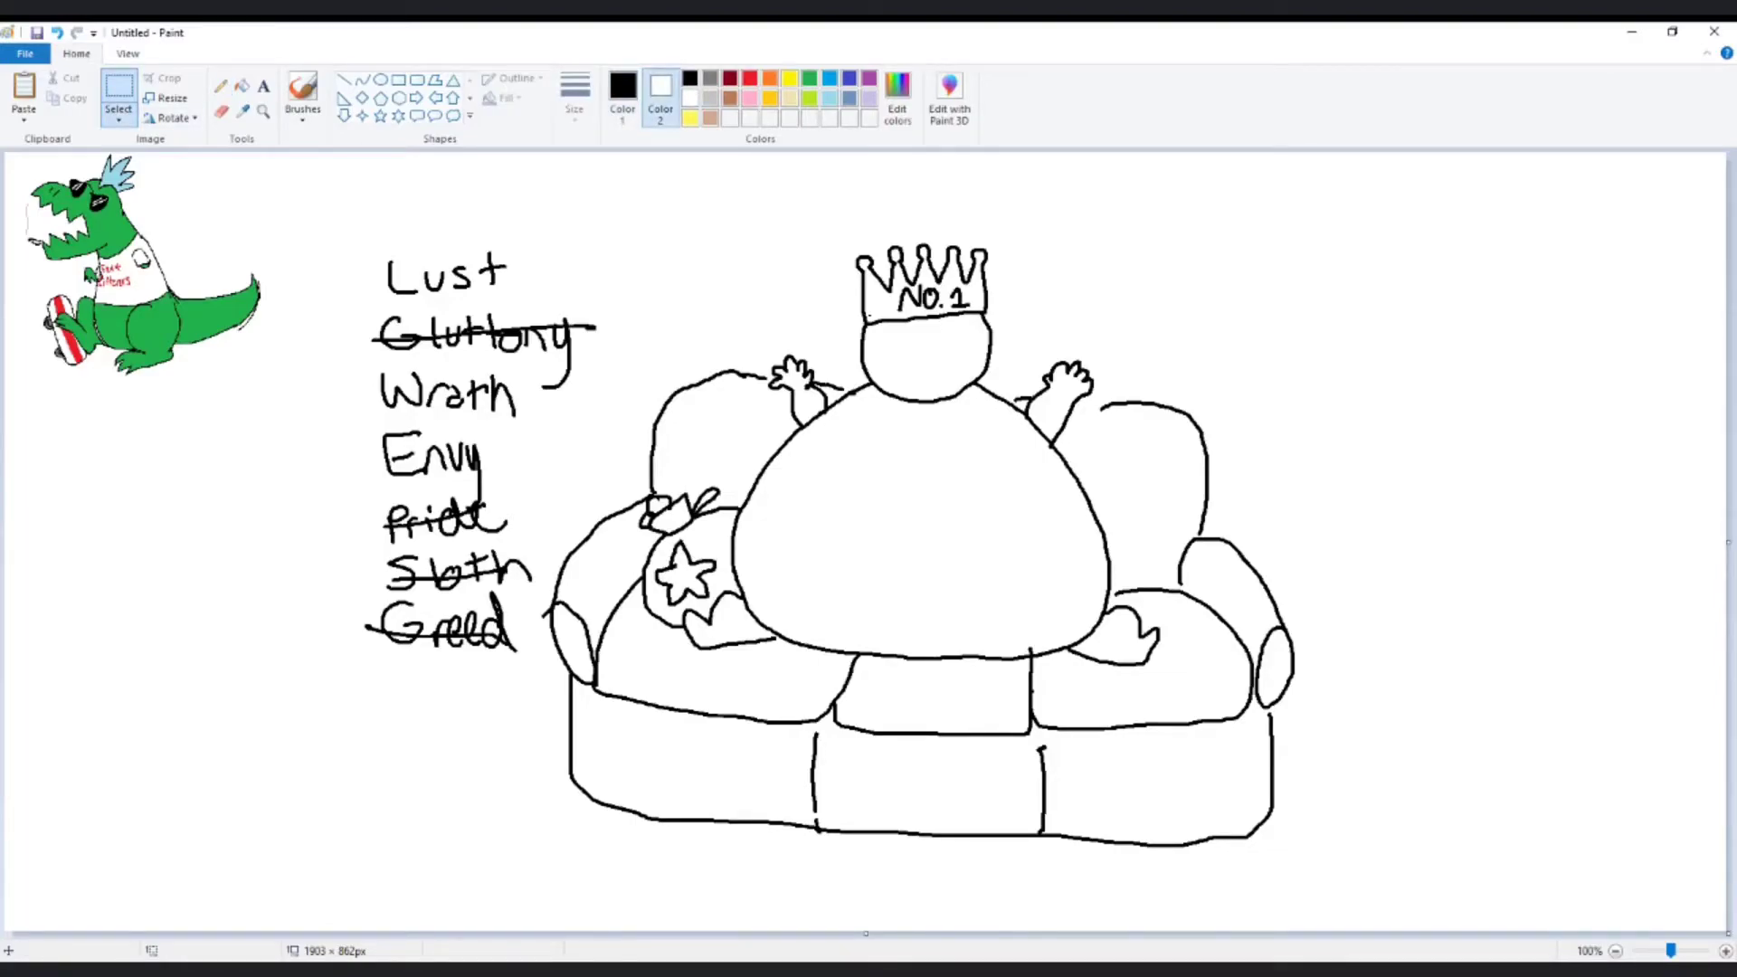
{"action": "left_click", "coordinate": [689, 79]}
{"action": "left_click_drag", "start_coordinate": [810, 625], "coordinate": [1005, 678]}
{"action": "key", "text": "Delete"}
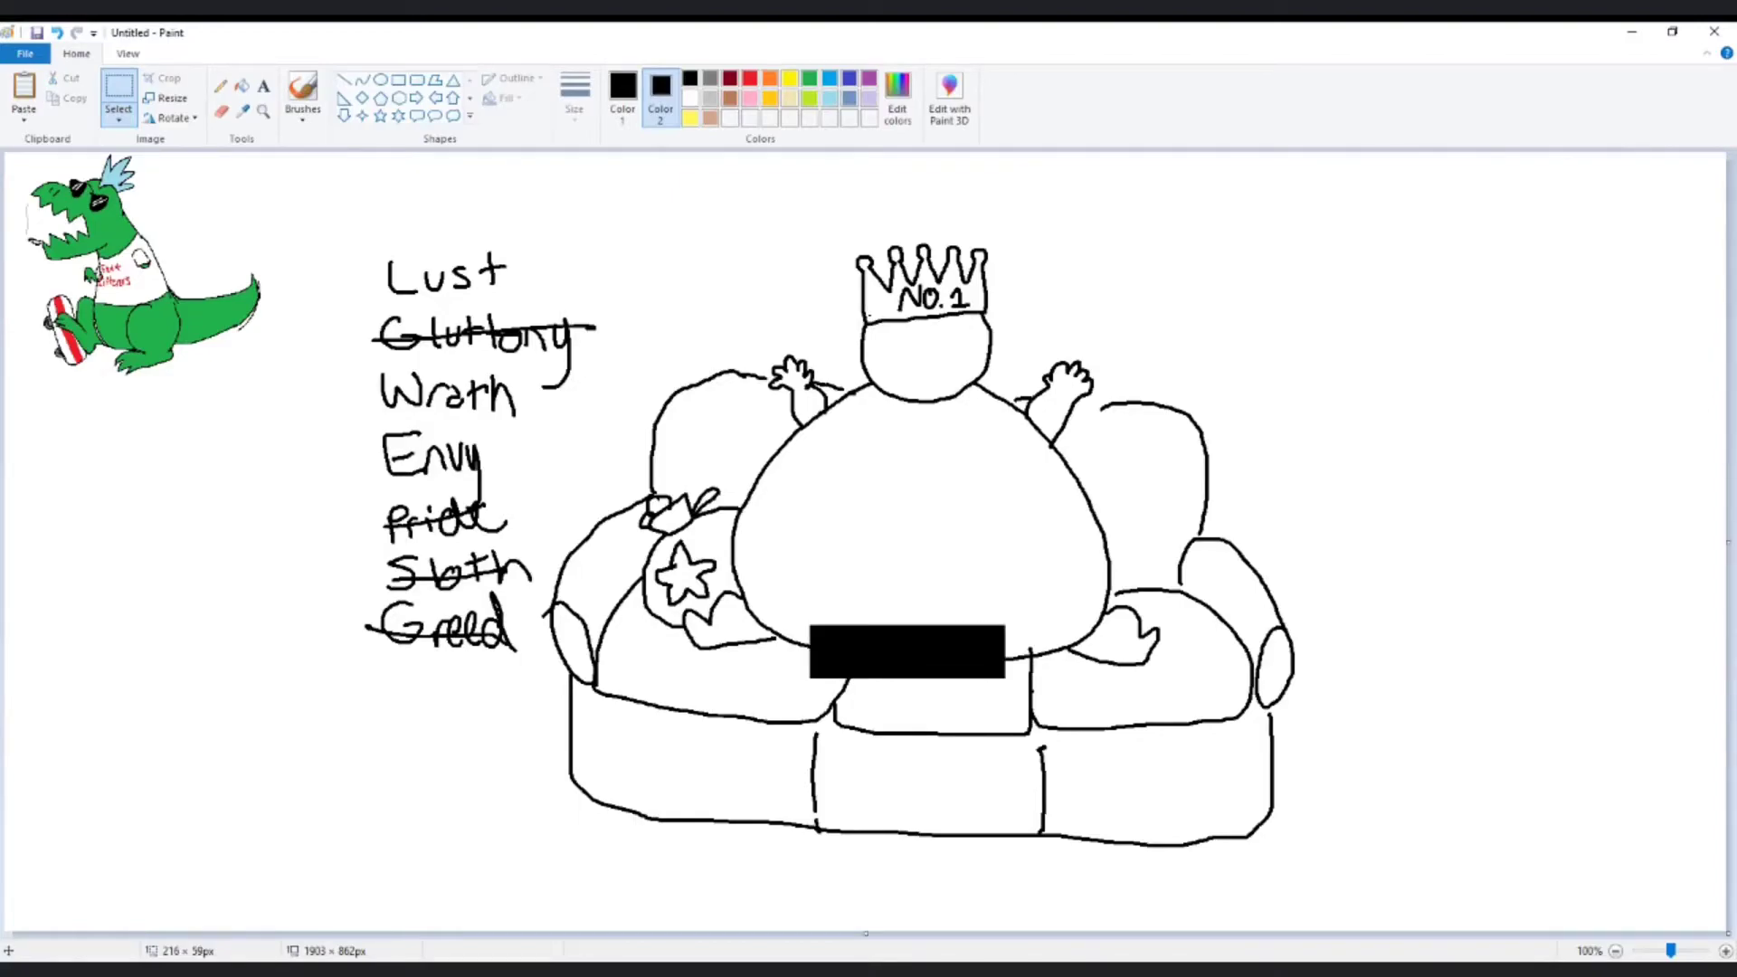
{"action": "left_click", "coordinate": [623, 91]}
{"action": "right_click", "coordinate": [690, 97]}
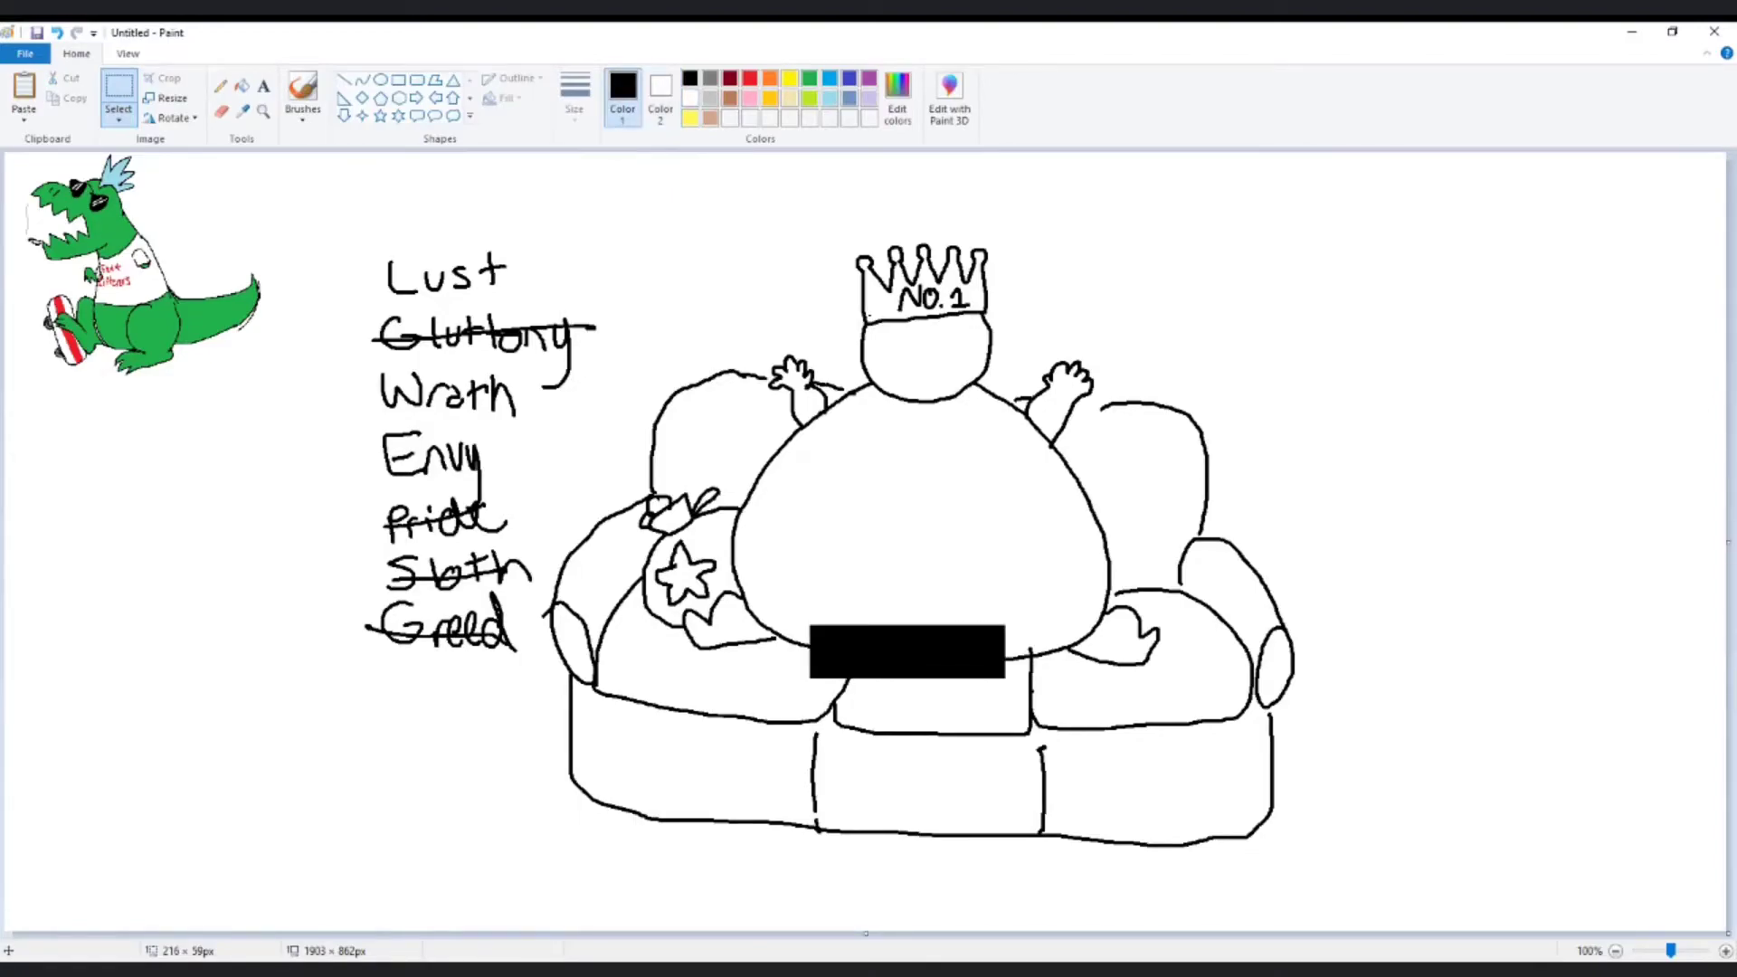
- Handwrite "CENSORED" in white inside the black bar
{"action": "left_click", "coordinate": [220, 86]}
{"action": "left_click", "coordinate": [691, 97]}
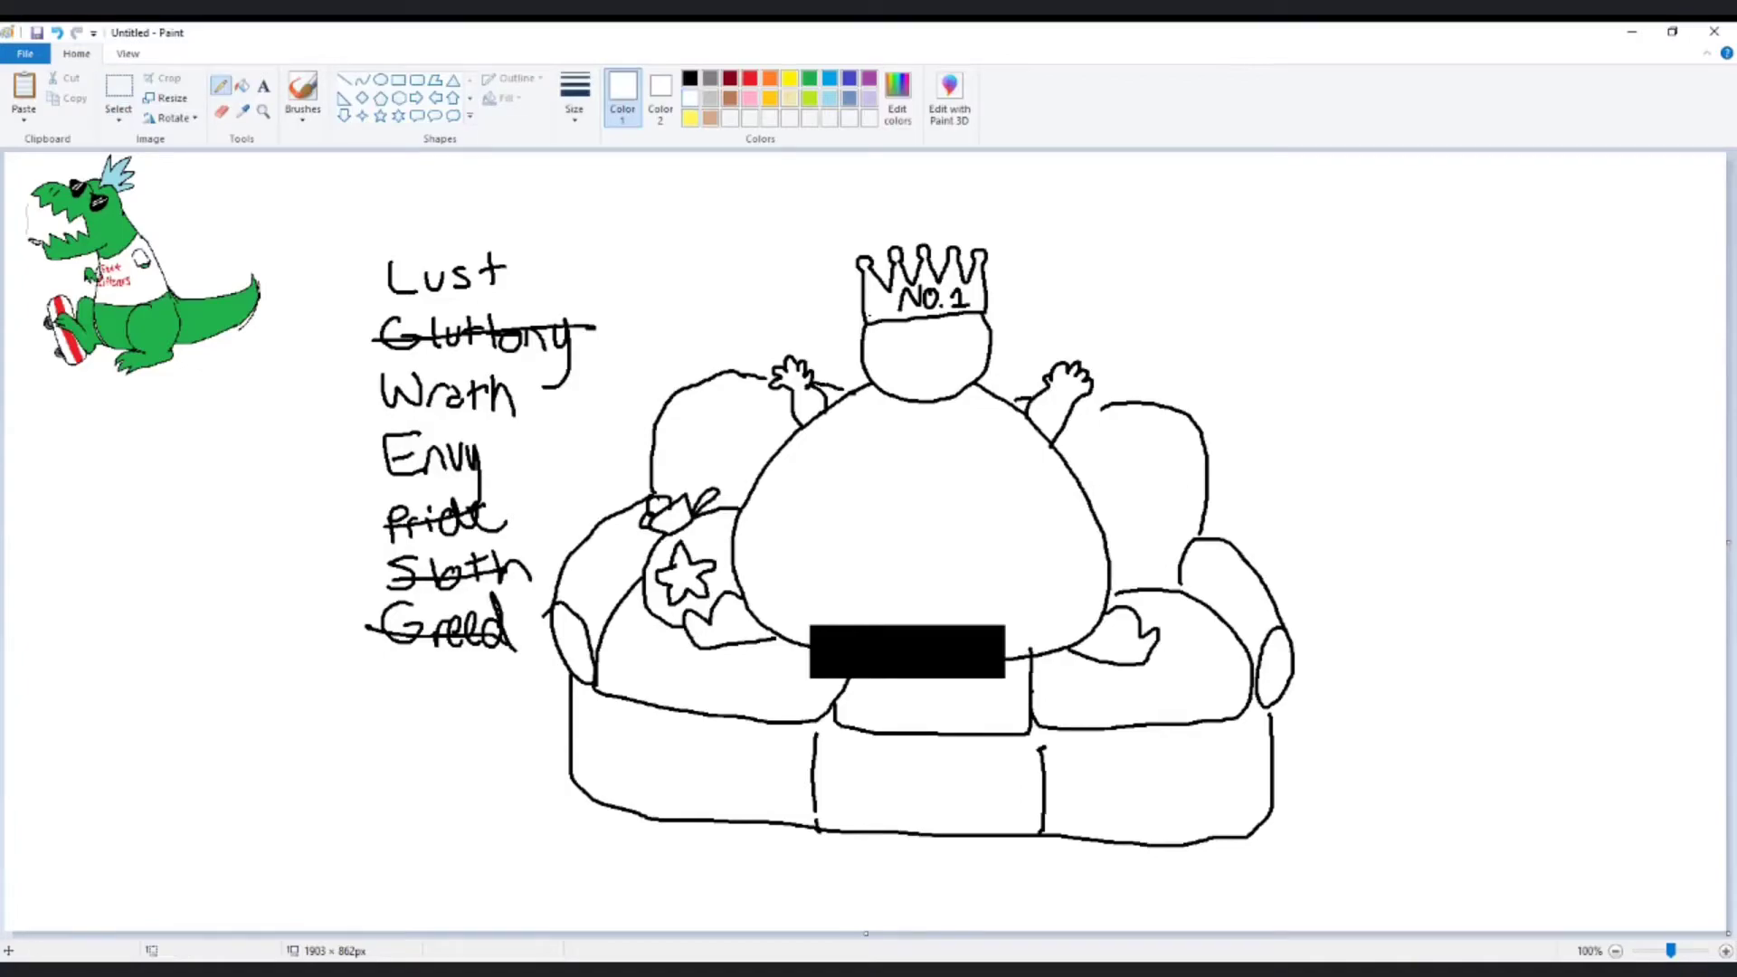
{"action": "mouse_move", "coordinate": [839, 637]}
{"action": "left_mouse_down"}
{"action": "mouse_move", "coordinate": [824, 651]}
{"action": "mouse_move", "coordinate": [842, 669]}
{"action": "mouse_move", "coordinate": [889, 644]}
{"action": "mouse_move", "coordinate": [898, 667]}
{"action": "mouse_move", "coordinate": [931, 655]}
{"action": "mouse_move", "coordinate": [934, 670]}
{"action": "left_mouse_up"}
{"action": "mouse_move", "coordinate": [936, 643]}
{"action": "left_mouse_down"}
{"action": "mouse_move", "coordinate": [954, 672]}
{"action": "mouse_move", "coordinate": [968, 645]}
{"action": "mouse_move", "coordinate": [975, 670]}
{"action": "mouse_move", "coordinate": [993, 655]}
{"action": "mouse_move", "coordinate": [979, 673]}
{"action": "left_mouse_up"}
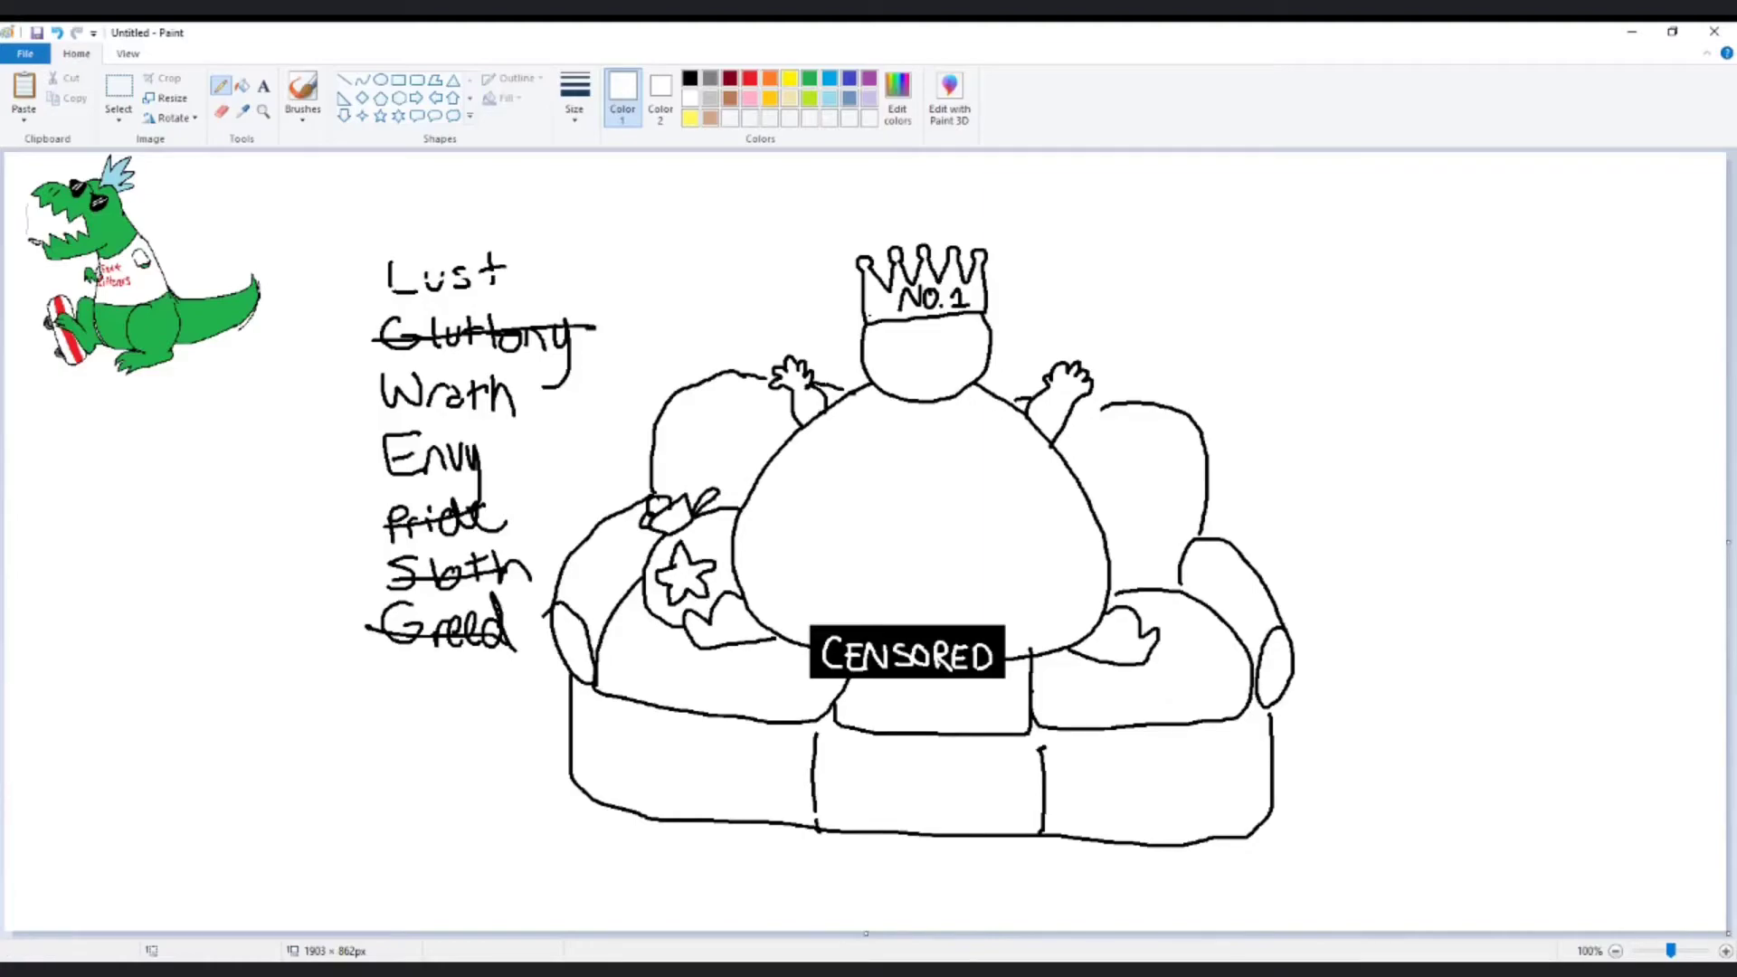
- Cross out "Lust" and "Wrath" in the word list in black
{"action": "left_click", "coordinate": [690, 78]}
{"action": "left_click_drag", "start_coordinate": [377, 280], "coordinate": [514, 269]}
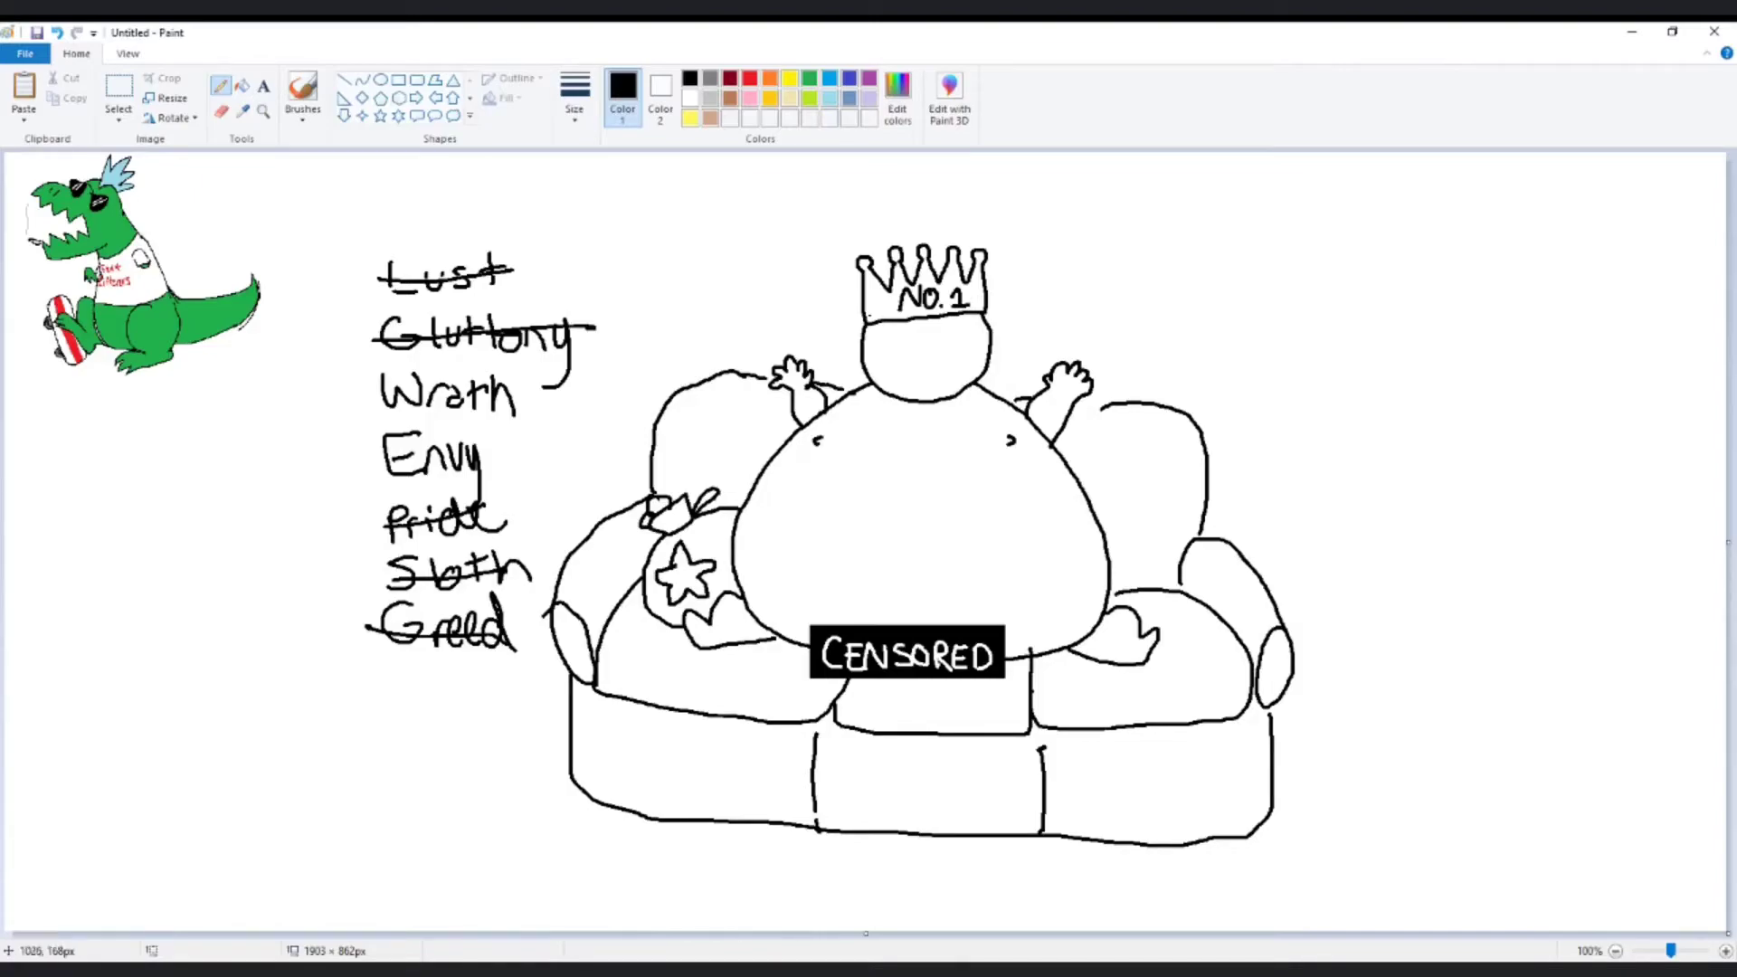
{"action": "left_click_drag", "start_coordinate": [367, 409], "coordinate": [546, 385]}
- Draw an angry face on the crowned figure, with two eyes, a nose, thick slanted eyebrows and a thick downturned mouth
{"action": "left_click_drag", "start_coordinate": [909, 348], "coordinate": [952, 347]}
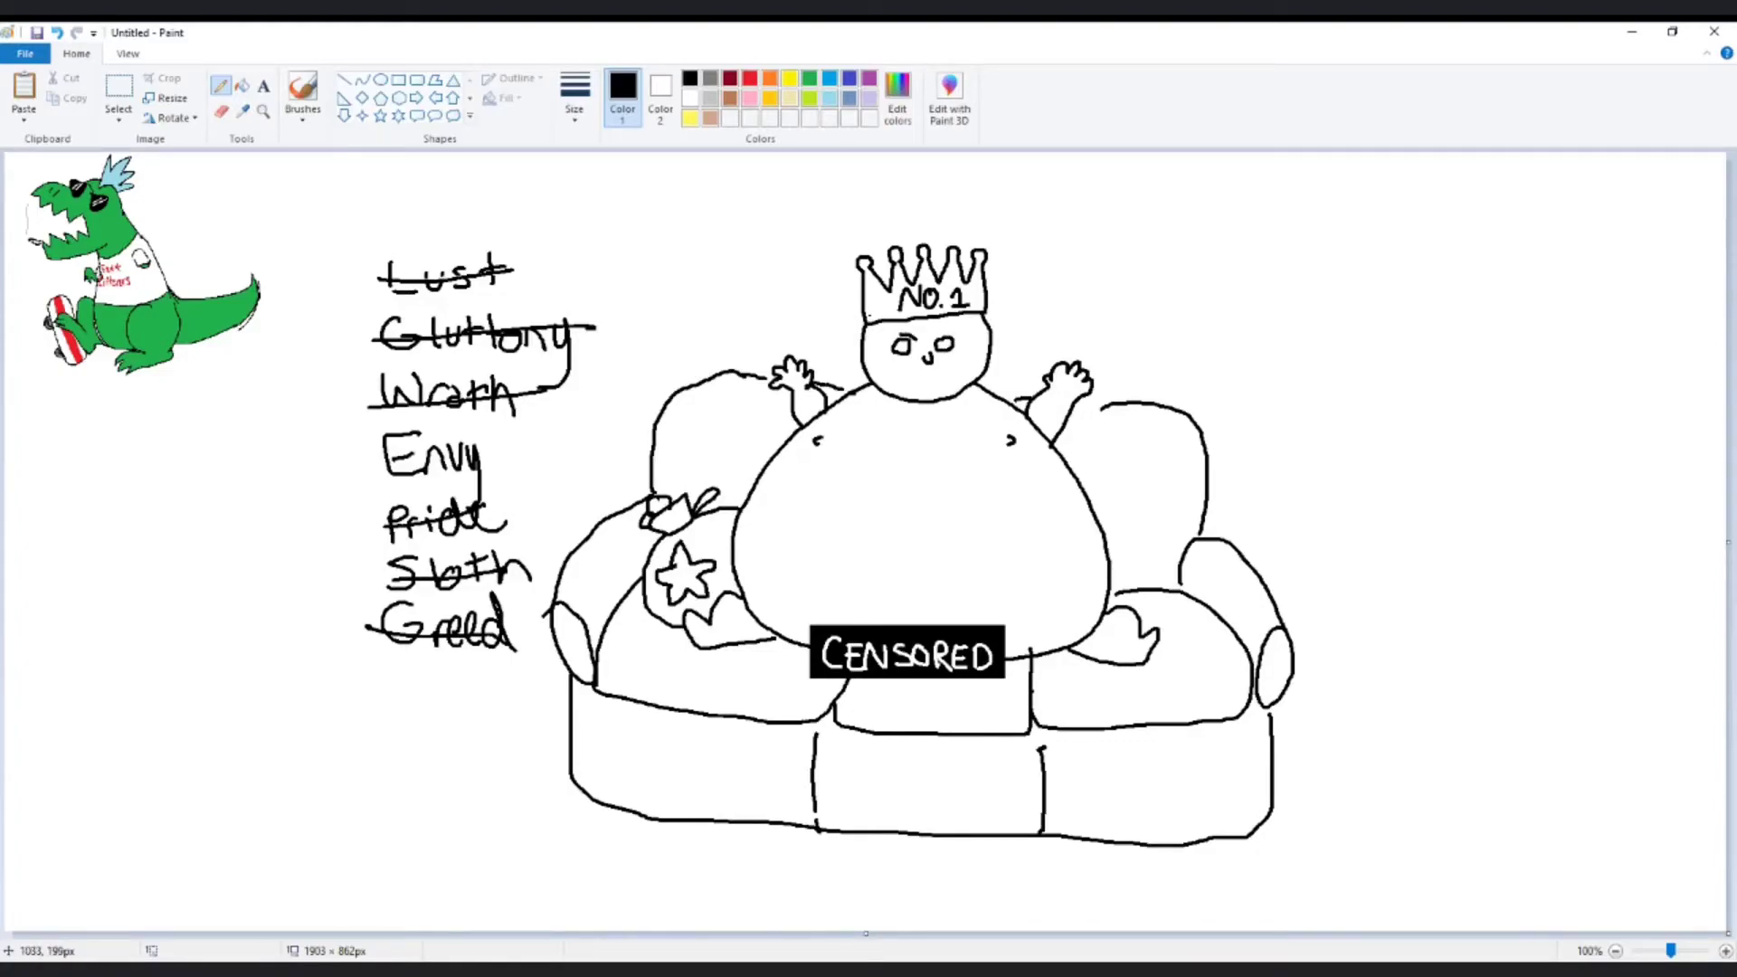
{"action": "left_click_drag", "start_coordinate": [934, 336], "coordinate": [949, 330]}
{"action": "mouse_move", "coordinate": [928, 327]}
{"action": "left_mouse_down"}
{"action": "mouse_move", "coordinate": [942, 324]}
{"action": "mouse_move", "coordinate": [888, 327]}
{"action": "mouse_move", "coordinate": [927, 328]}
{"action": "left_mouse_up"}
{"action": "mouse_move", "coordinate": [917, 375]}
{"action": "left_mouse_down"}
{"action": "mouse_move", "coordinate": [903, 392]}
{"action": "mouse_move", "coordinate": [943, 374]}
{"action": "mouse_move", "coordinate": [950, 390]}
{"action": "mouse_move", "coordinate": [919, 364]}
{"action": "left_mouse_up"}
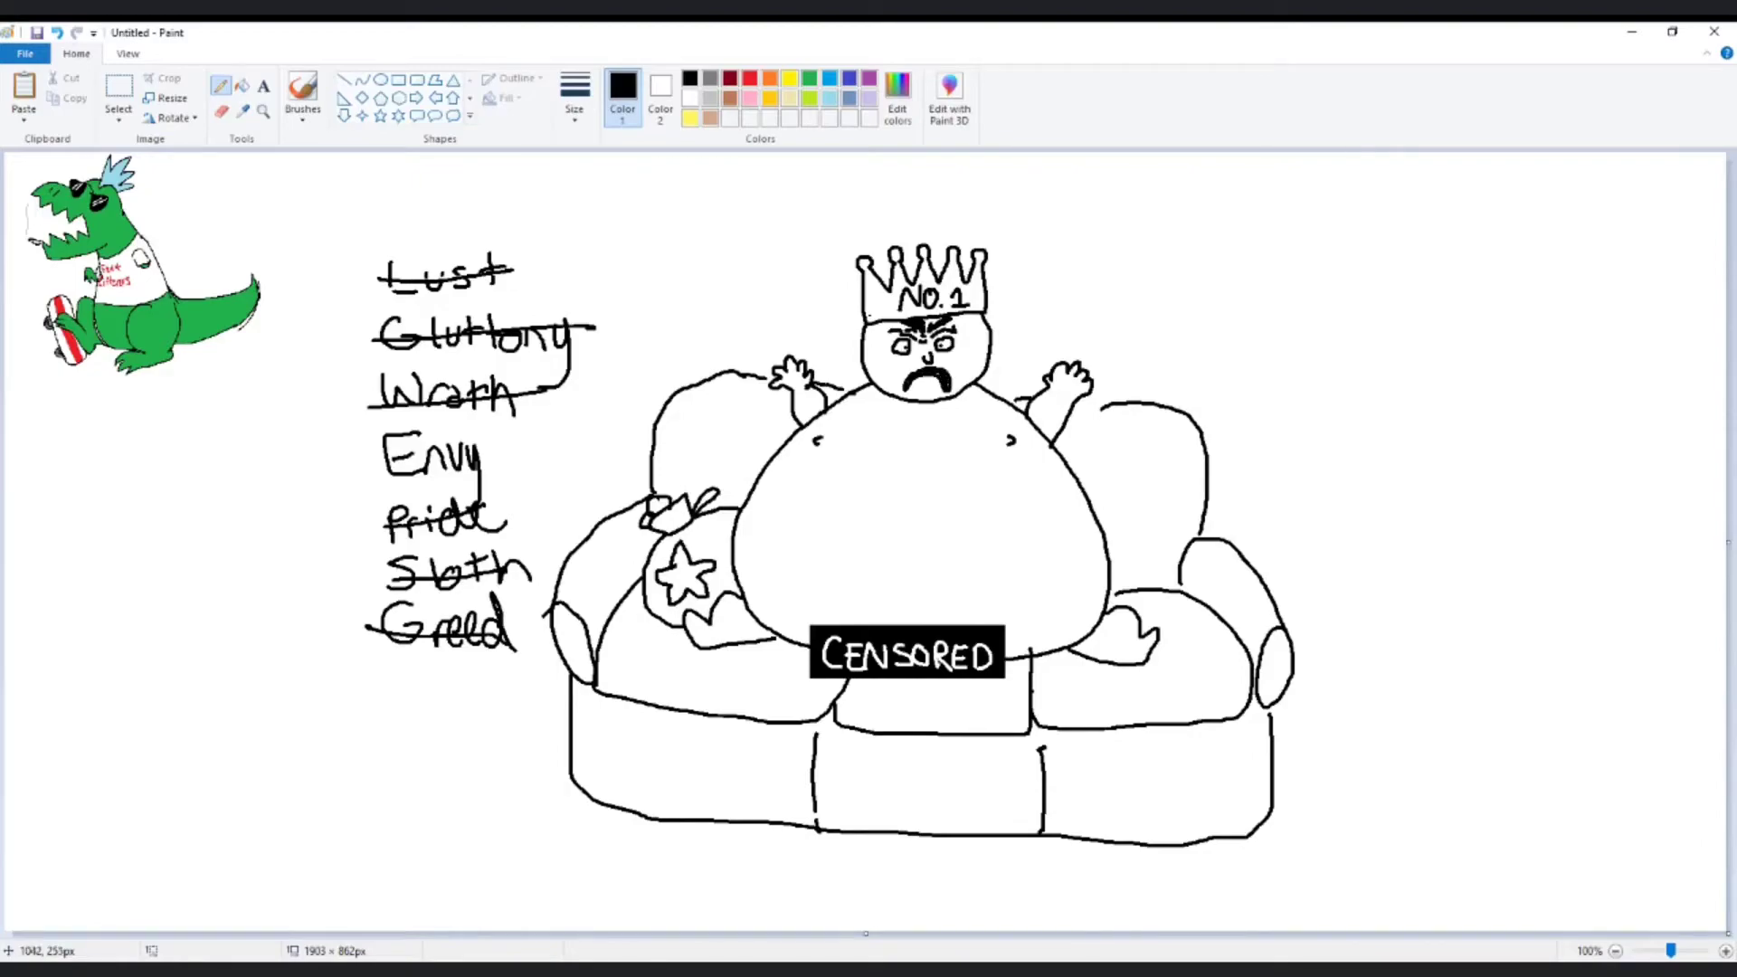
{"action": "left_click_drag", "start_coordinate": [943, 396], "coordinate": [954, 393]}
- Draw a small dog's head with floppy ears and tongue beside the couch, replacing the first back line with a larger arch
{"action": "mouse_move", "coordinate": [1402, 780]}
{"action": "left_mouse_down"}
{"action": "mouse_move", "coordinate": [1436, 847]}
{"action": "mouse_move", "coordinate": [1480, 768]}
{"action": "mouse_move", "coordinate": [1496, 785]}
{"action": "mouse_move", "coordinate": [1480, 742]}
{"action": "mouse_move", "coordinate": [1403, 810]}
{"action": "mouse_move", "coordinate": [1464, 869]}
{"action": "mouse_move", "coordinate": [1473, 837]}
{"action": "mouse_move", "coordinate": [1460, 862]}
{"action": "mouse_move", "coordinate": [1552, 799]}
{"action": "left_mouse_up"}
{"action": "left_click", "coordinate": [1440, 833]}
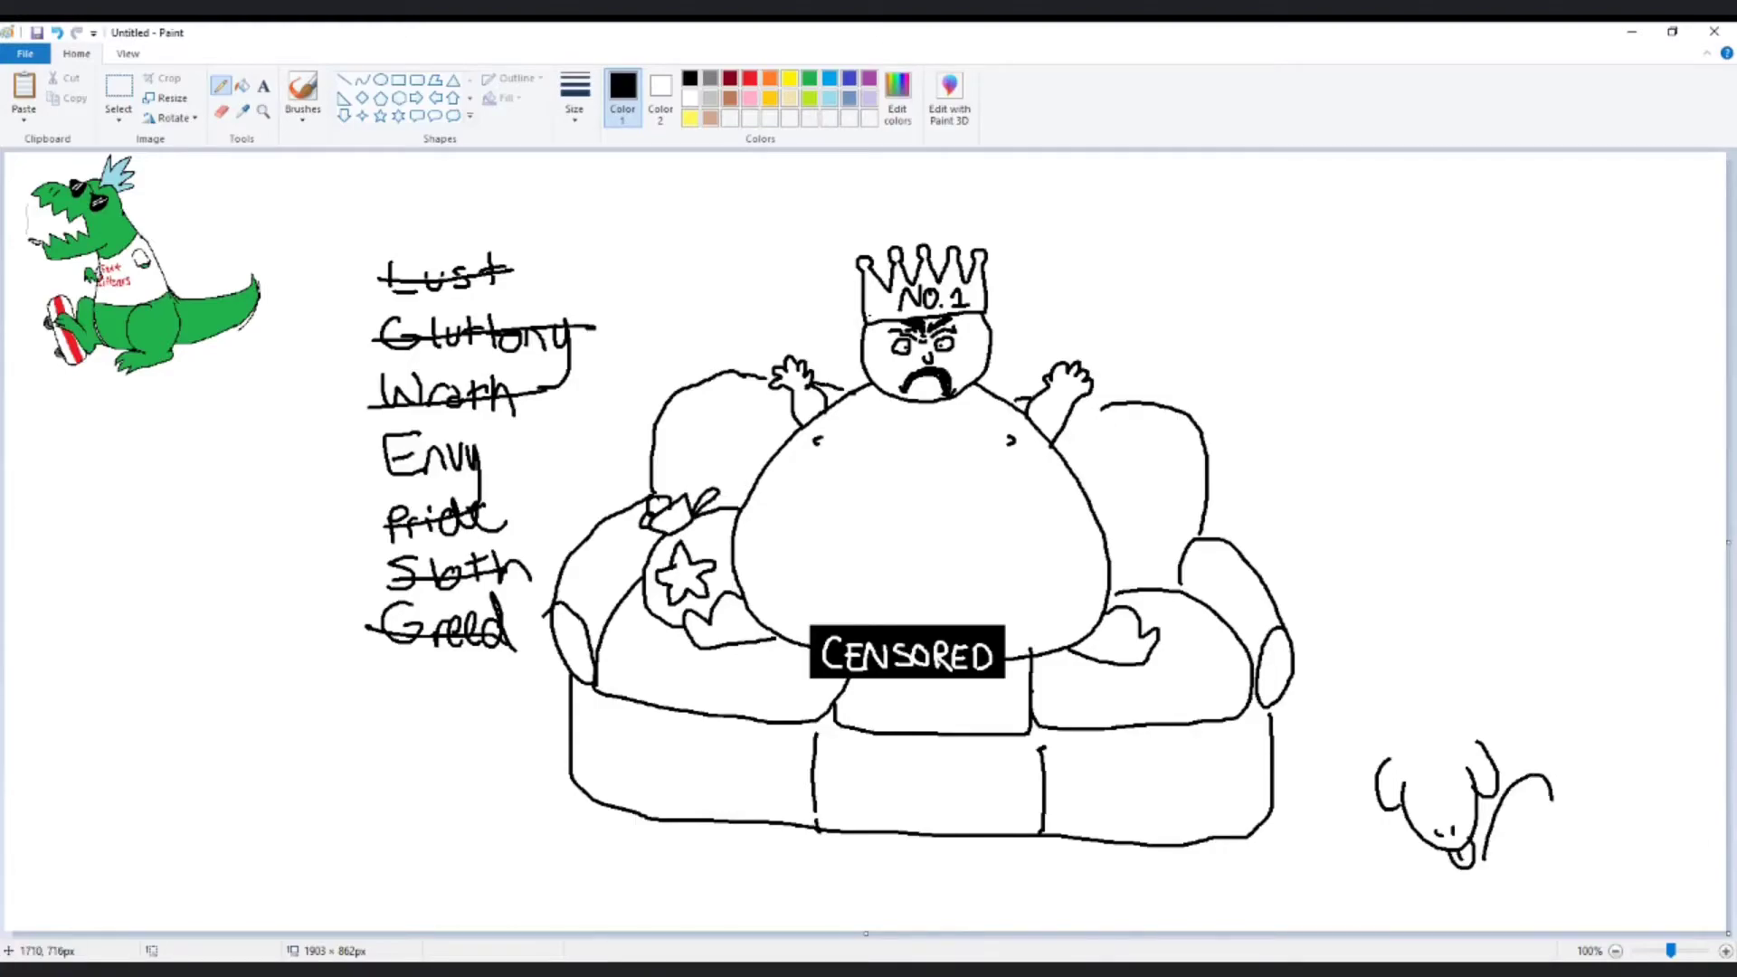
{"action": "key", "text": "ctrl+z"}
{"action": "left_click_drag", "start_coordinate": [1395, 757], "coordinate": [1555, 806]}
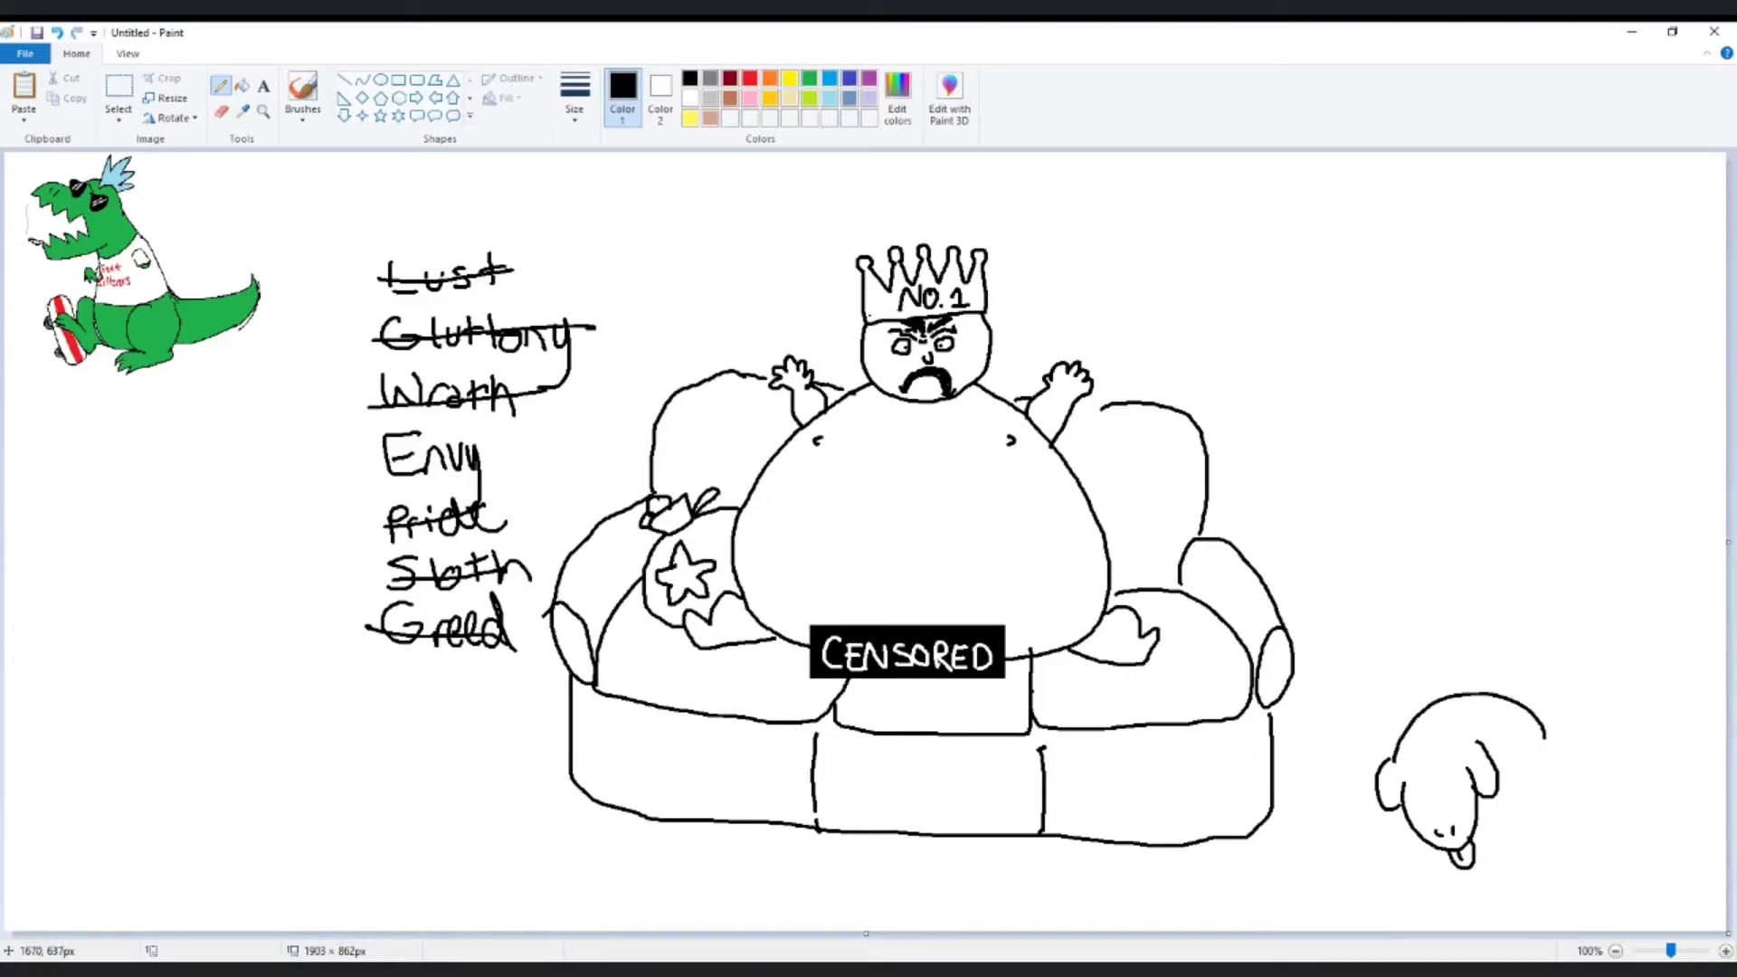
- Complete the dog with a forehead, filled eyes, two straight front legs, folded hind legs and a tail
{"action": "mouse_move", "coordinate": [1415, 797]}
{"action": "left_mouse_down"}
{"action": "mouse_move", "coordinate": [1453, 804]}
{"action": "mouse_move", "coordinate": [1434, 740]}
{"action": "left_mouse_up"}
{"action": "mouse_move", "coordinate": [1421, 834]}
{"action": "left_mouse_down"}
{"action": "mouse_move", "coordinate": [1403, 870]}
{"action": "mouse_move", "coordinate": [1456, 889]}
{"action": "left_mouse_up"}
{"action": "mouse_move", "coordinate": [1491, 834]}
{"action": "left_mouse_down"}
{"action": "mouse_move", "coordinate": [1563, 778]}
{"action": "mouse_move", "coordinate": [1582, 806]}
{"action": "mouse_move", "coordinate": [1537, 864]}
{"action": "mouse_move", "coordinate": [1456, 887]}
{"action": "mouse_move", "coordinate": [1597, 827]}
{"action": "mouse_move", "coordinate": [1538, 868]}
{"action": "left_mouse_up"}
{"action": "mouse_move", "coordinate": [1543, 733]}
{"action": "left_mouse_down"}
{"action": "mouse_move", "coordinate": [1559, 805]}
{"action": "mouse_move", "coordinate": [1505, 800]}
{"action": "mouse_move", "coordinate": [1511, 896]}
{"action": "mouse_move", "coordinate": [1535, 903]}
{"action": "left_mouse_up"}
{"action": "mouse_move", "coordinate": [1402, 807]}
{"action": "left_mouse_down"}
{"action": "mouse_move", "coordinate": [1397, 884]}
{"action": "mouse_move", "coordinate": [1413, 830]}
{"action": "mouse_move", "coordinate": [1420, 899]}
{"action": "left_mouse_up"}
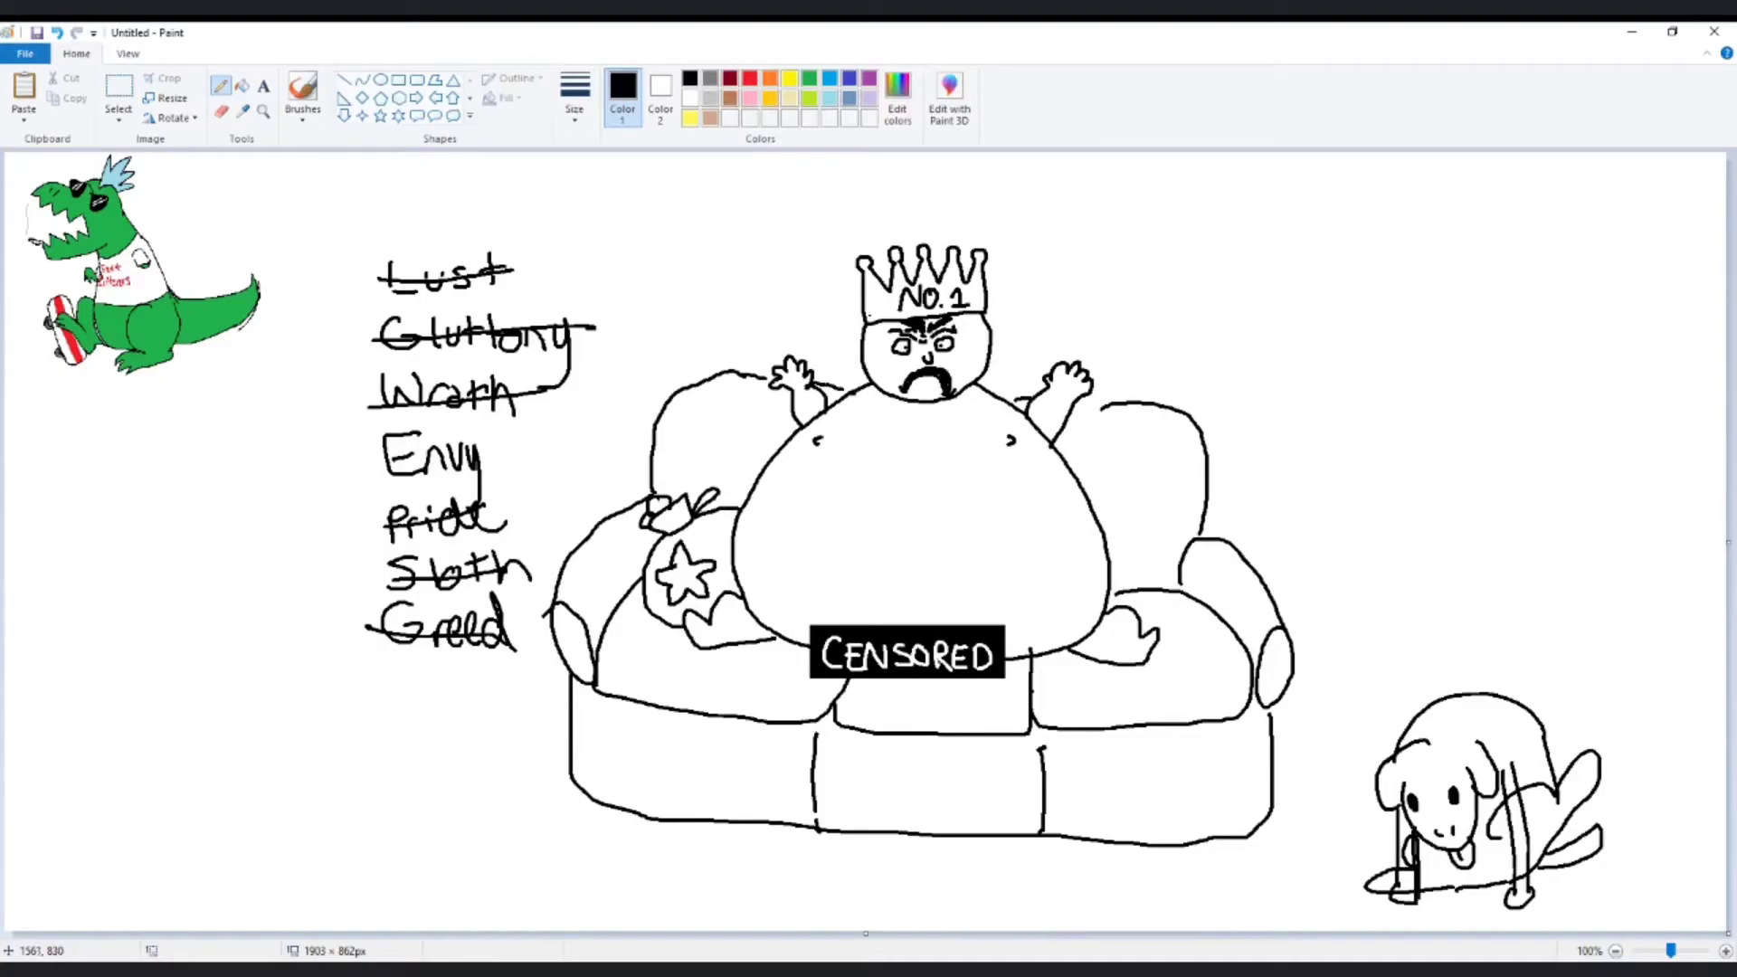
- Erase the stray lines on the dog's front legs and redraw the leg outline cleanly
{"action": "left_click", "coordinate": [221, 111]}
{"action": "mouse_move", "coordinate": [1508, 797]}
{"action": "left_mouse_down"}
{"action": "mouse_move", "coordinate": [1521, 885]}
{"action": "mouse_move", "coordinate": [1442, 887]}
{"action": "mouse_move", "coordinate": [1400, 861]}
{"action": "mouse_move", "coordinate": [1406, 893]}
{"action": "mouse_move", "coordinate": [1390, 853]}
{"action": "left_mouse_up"}
{"action": "left_click", "coordinate": [220, 86]}
{"action": "mouse_move", "coordinate": [1398, 888]}
{"action": "left_mouse_down"}
{"action": "mouse_move", "coordinate": [1391, 834]}
{"action": "mouse_move", "coordinate": [1394, 860]}
{"action": "left_mouse_up"}
- Draw curved chest folds joined by a dashed line across the crowned figure's belly
{"action": "left_click_drag", "start_coordinate": [876, 477], "coordinate": [932, 470]}
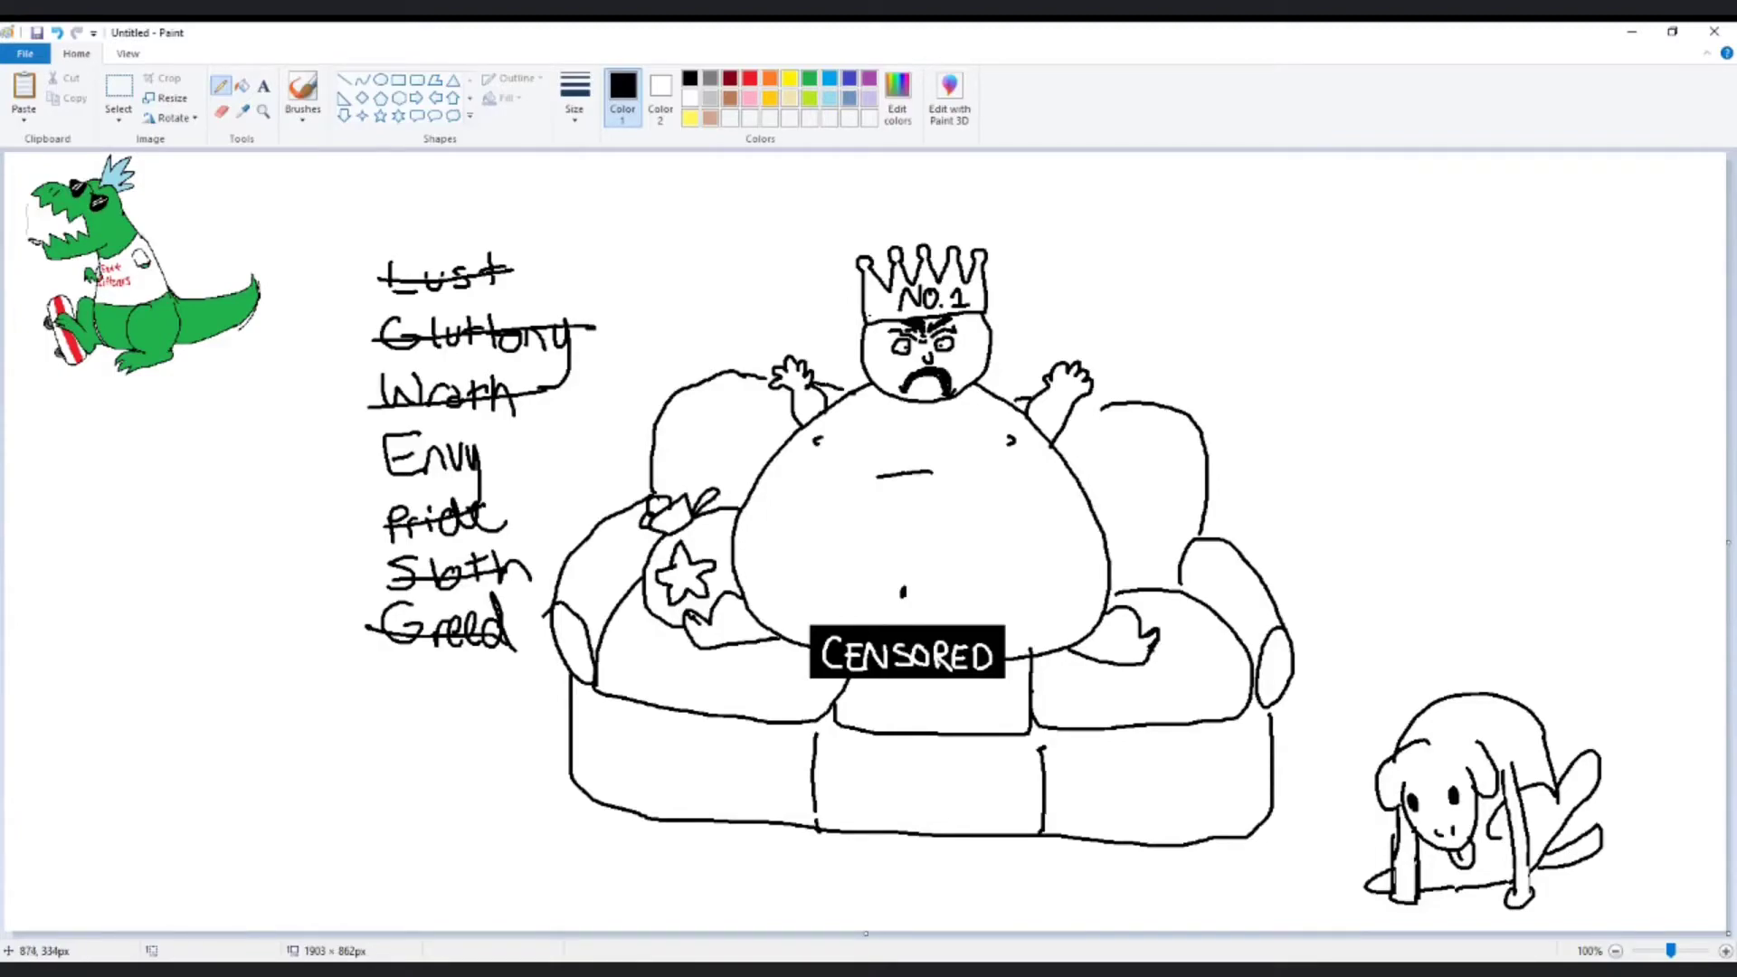
{"action": "mouse_move", "coordinate": [787, 444]}
{"action": "left_mouse_down"}
{"action": "mouse_move", "coordinate": [779, 465]}
{"action": "mouse_move", "coordinate": [815, 482]}
{"action": "left_mouse_up"}
{"action": "left_click_drag", "start_coordinate": [1006, 466], "coordinate": [1063, 463]}
{"action": "left_click_drag", "start_coordinate": [845, 478], "coordinate": [855, 474]}
{"action": "left_click_drag", "start_coordinate": [964, 471], "coordinate": [982, 467]}
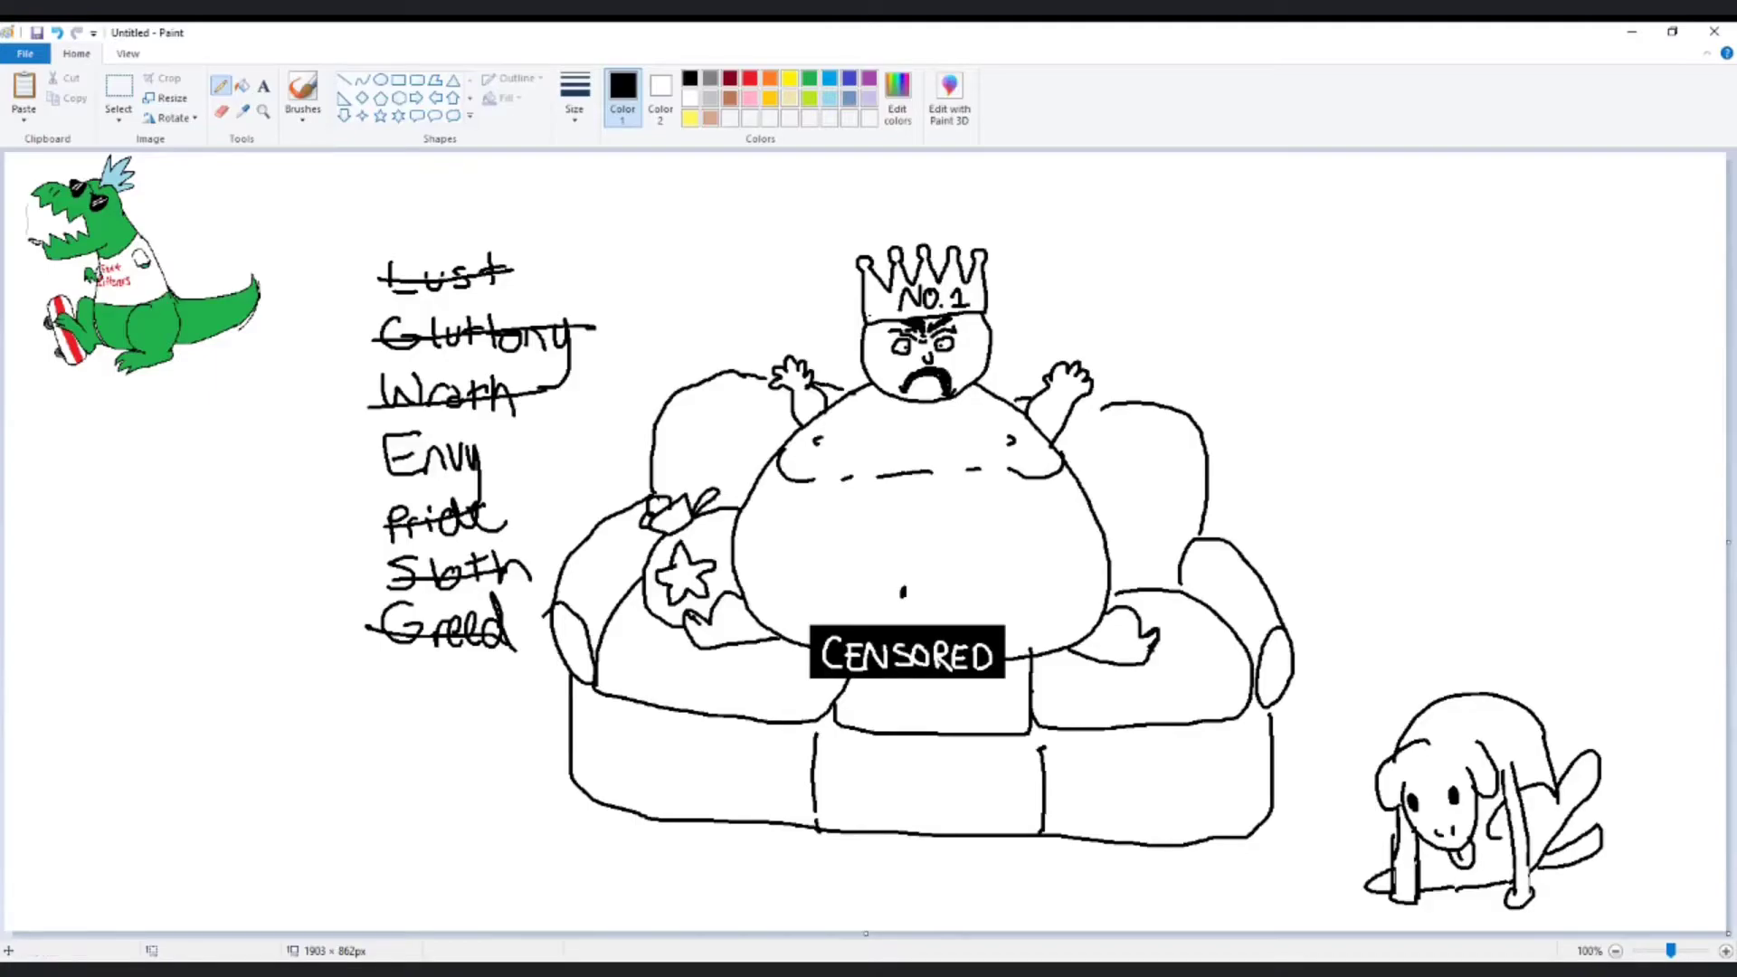
- Cross out "Envy" and refine the dog's face with white eye highlights and a black nose
{"action": "left_click_drag", "start_coordinate": [353, 452], "coordinate": [513, 453]}
{"action": "left_click", "coordinate": [689, 98]}
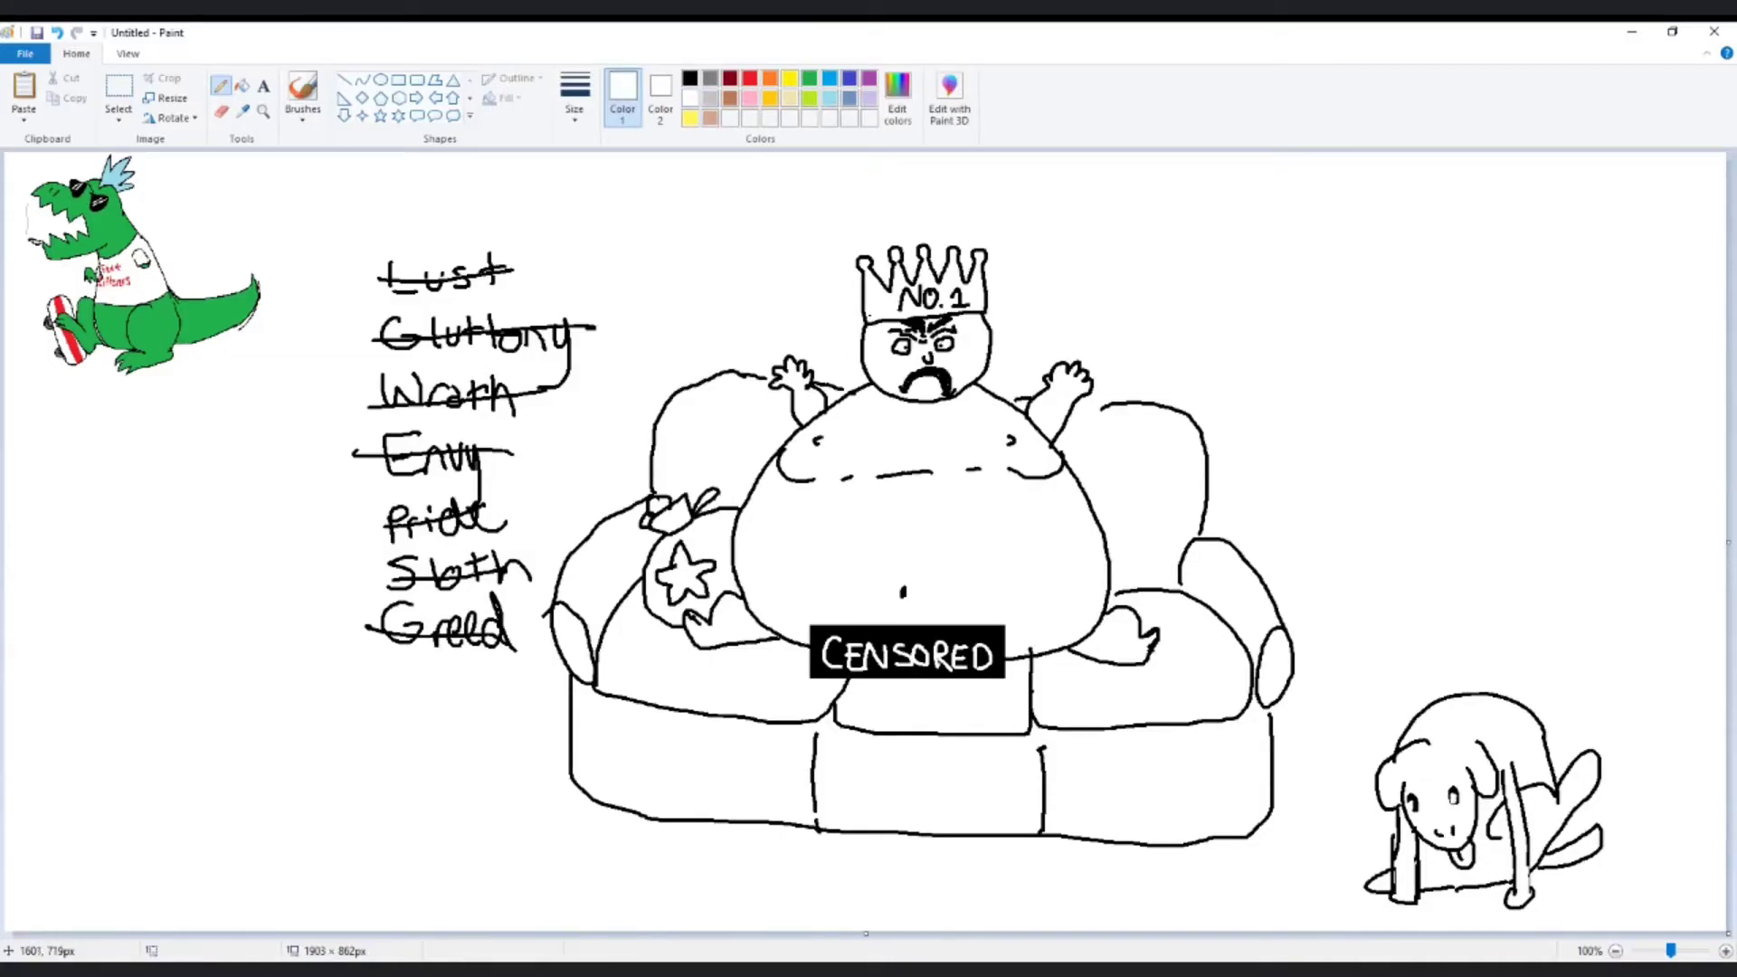
{"action": "left_click", "coordinate": [690, 78]}
{"action": "mouse_move", "coordinate": [1437, 835]}
{"action": "left_mouse_down"}
{"action": "mouse_move", "coordinate": [1454, 829]}
{"action": "mouse_move", "coordinate": [1431, 827]}
{"action": "left_mouse_up"}
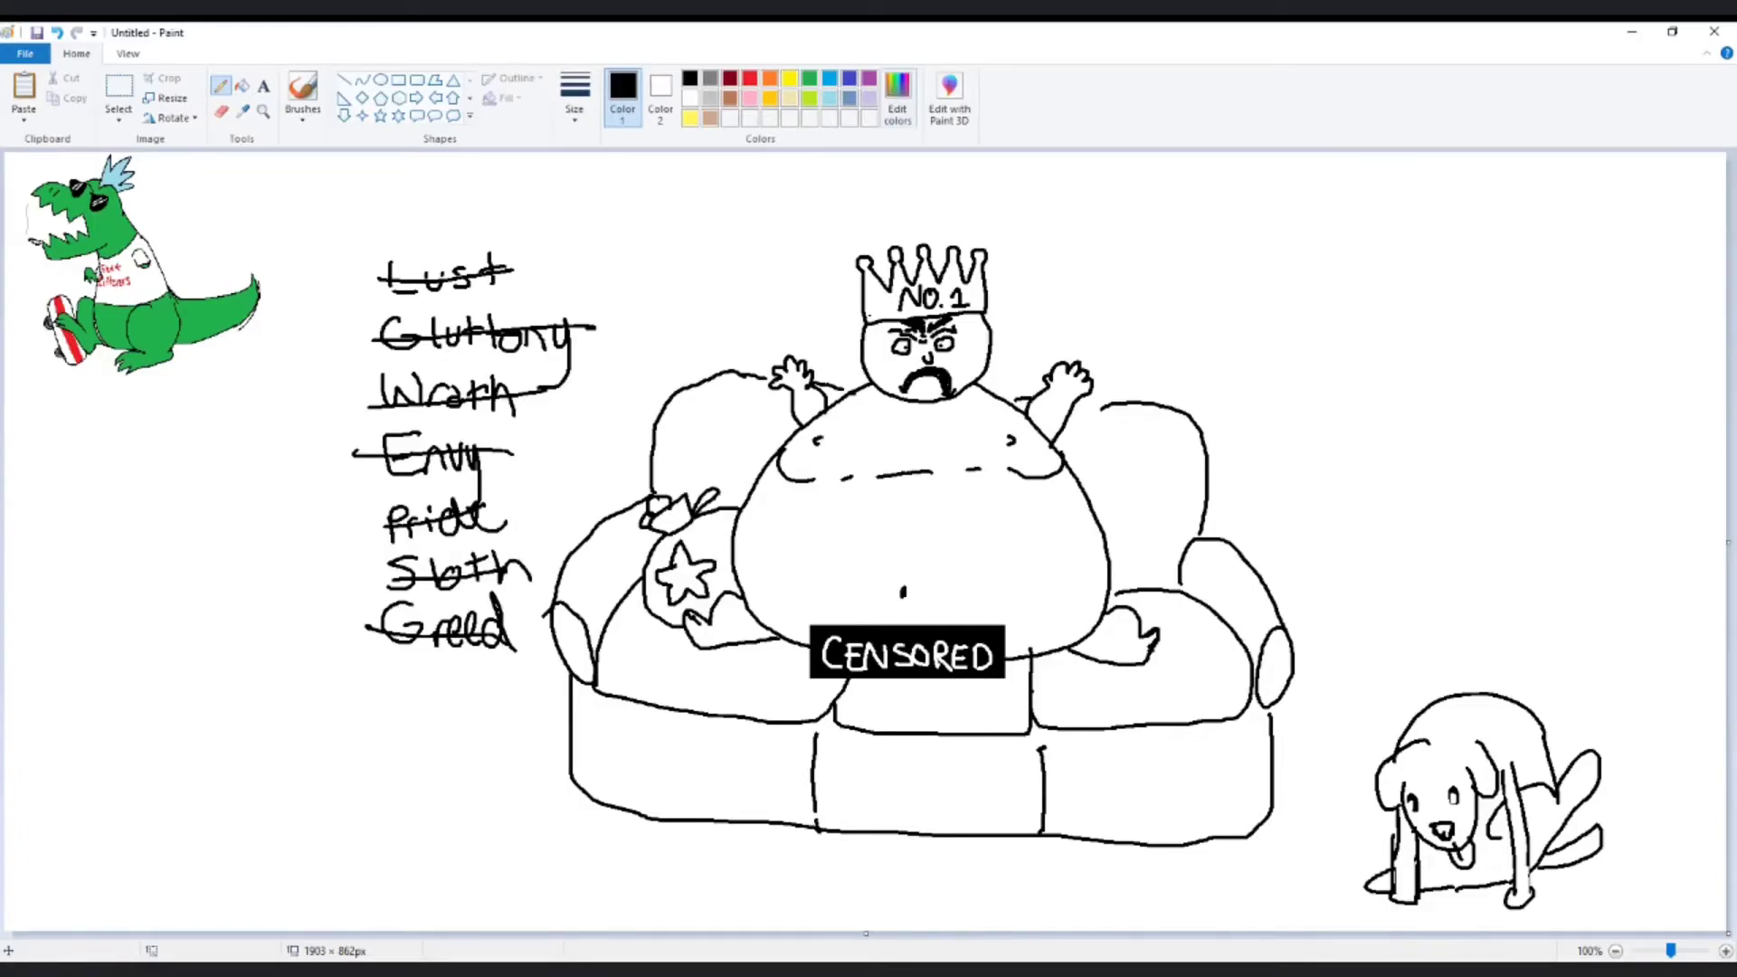
- Select the word list, couch figure and dog together, shrink them and place them beneath the dinosaur
{"action": "left_click", "coordinate": [118, 90]}
{"action": "mouse_move", "coordinate": [357, 196]}
{"action": "left_mouse_down"}
{"action": "mouse_move", "coordinate": [435, 815]}
{"action": "mouse_move", "coordinate": [1683, 900]}
{"action": "mouse_move", "coordinate": [1636, 926]}
{"action": "mouse_move", "coordinate": [646, 502]}
{"action": "mouse_move", "coordinate": [773, 433]}
{"action": "mouse_move", "coordinate": [633, 362]}
{"action": "left_mouse_up"}
{"action": "mouse_move", "coordinate": [544, 291]}
{"action": "left_mouse_down"}
{"action": "mouse_move", "coordinate": [255, 502]}
{"action": "mouse_move", "coordinate": [180, 468]}
{"action": "left_mouse_up"}
{"action": "left_click", "coordinate": [377, 299]}
- Draw a three-pointed jester hat in black in the middle of the canvas, with small round bells on two tips
{"action": "left_click", "coordinate": [220, 87]}
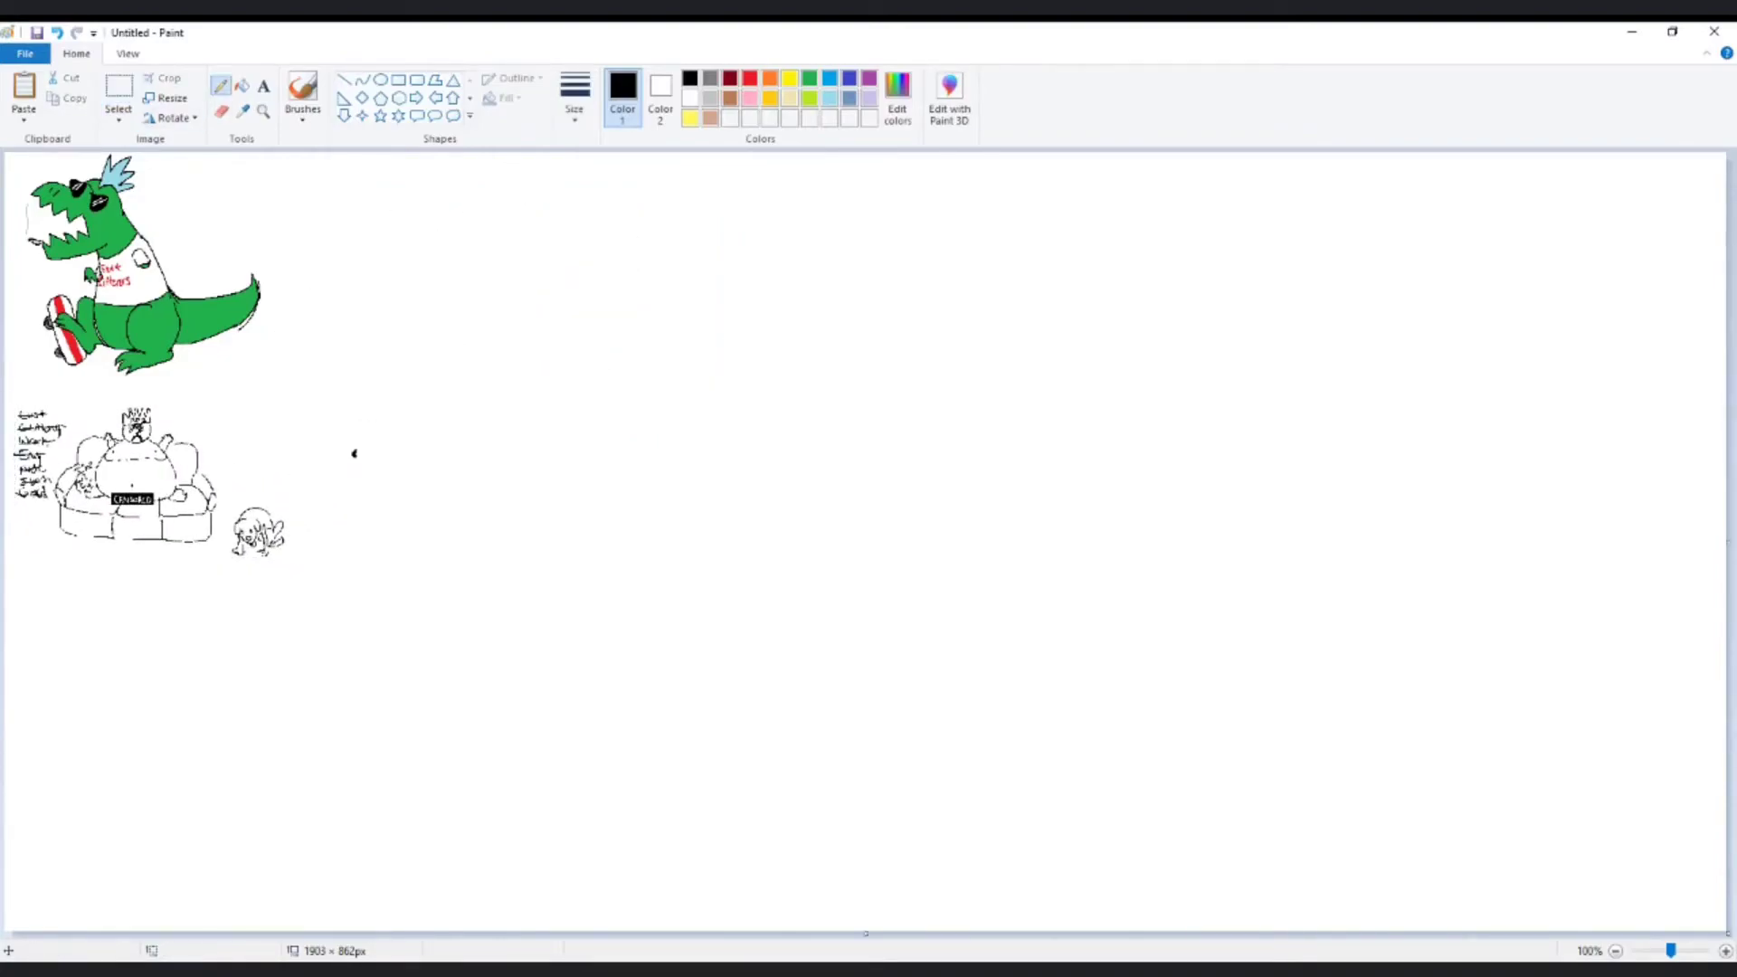
{"action": "left_click", "coordinate": [354, 453]}
{"action": "mouse_move", "coordinate": [924, 371]}
{"action": "left_mouse_down"}
{"action": "mouse_move", "coordinate": [1002, 399]}
{"action": "mouse_move", "coordinate": [1018, 427]}
{"action": "mouse_move", "coordinate": [979, 285]}
{"action": "mouse_move", "coordinate": [905, 279]}
{"action": "mouse_move", "coordinate": [865, 308]}
{"action": "mouse_move", "coordinate": [895, 312]}
{"action": "mouse_move", "coordinate": [924, 374]}
{"action": "mouse_move", "coordinate": [1032, 338]}
{"action": "mouse_move", "coordinate": [1092, 366]}
{"action": "mouse_move", "coordinate": [1097, 432]}
{"action": "mouse_move", "coordinate": [1090, 408]}
{"action": "mouse_move", "coordinate": [1055, 401]}
{"action": "mouse_move", "coordinate": [1018, 433]}
{"action": "left_mouse_up"}
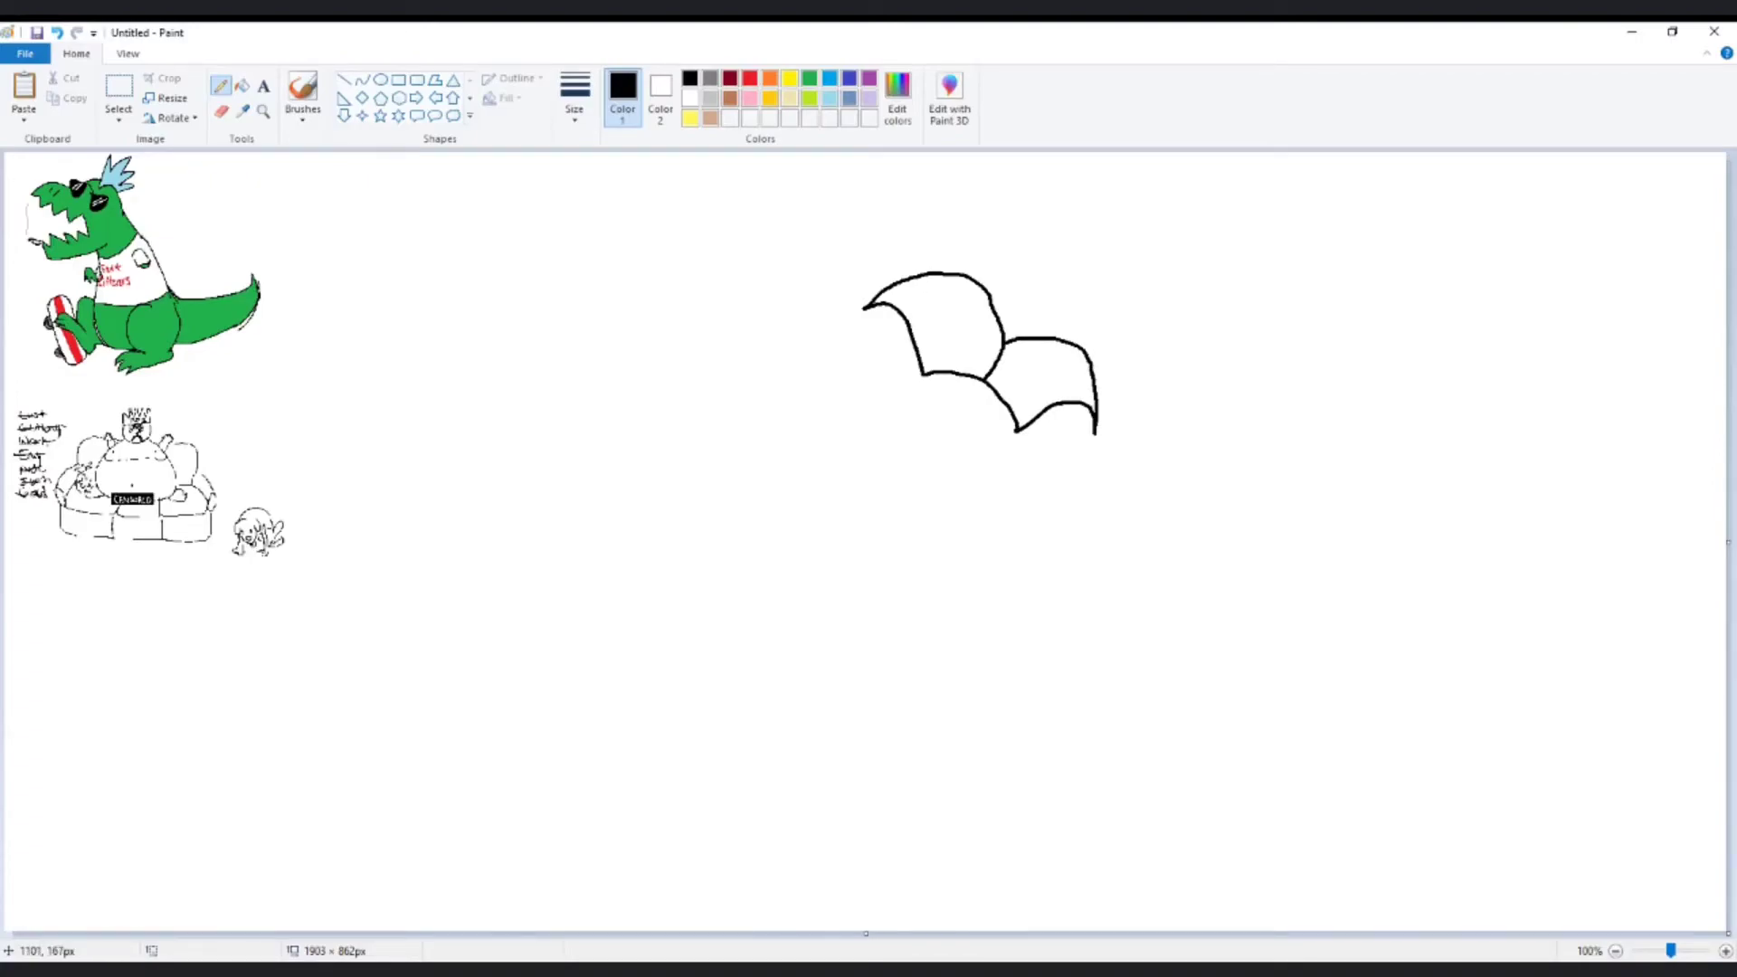
{"action": "mouse_move", "coordinate": [995, 304]}
{"action": "left_mouse_down"}
{"action": "mouse_move", "coordinate": [1031, 301]}
{"action": "mouse_move", "coordinate": [1053, 336]}
{"action": "left_mouse_up"}
{"action": "mouse_move", "coordinate": [864, 307]}
{"action": "left_mouse_down"}
{"action": "mouse_move", "coordinate": [850, 310]}
{"action": "mouse_move", "coordinate": [866, 316]}
{"action": "left_mouse_up"}
{"action": "left_click_drag", "start_coordinate": [1085, 439], "coordinate": [1100, 440]}
- Draw a round head under the jester hat, redo its nose as a small rounded shape and add two filled eyes
{"action": "mouse_move", "coordinate": [920, 374]}
{"action": "left_mouse_down"}
{"action": "mouse_move", "coordinate": [899, 453]}
{"action": "mouse_move", "coordinate": [932, 476]}
{"action": "mouse_move", "coordinate": [985, 482]}
{"action": "mouse_move", "coordinate": [1013, 442]}
{"action": "mouse_move", "coordinate": [967, 430]}
{"action": "left_mouse_up"}
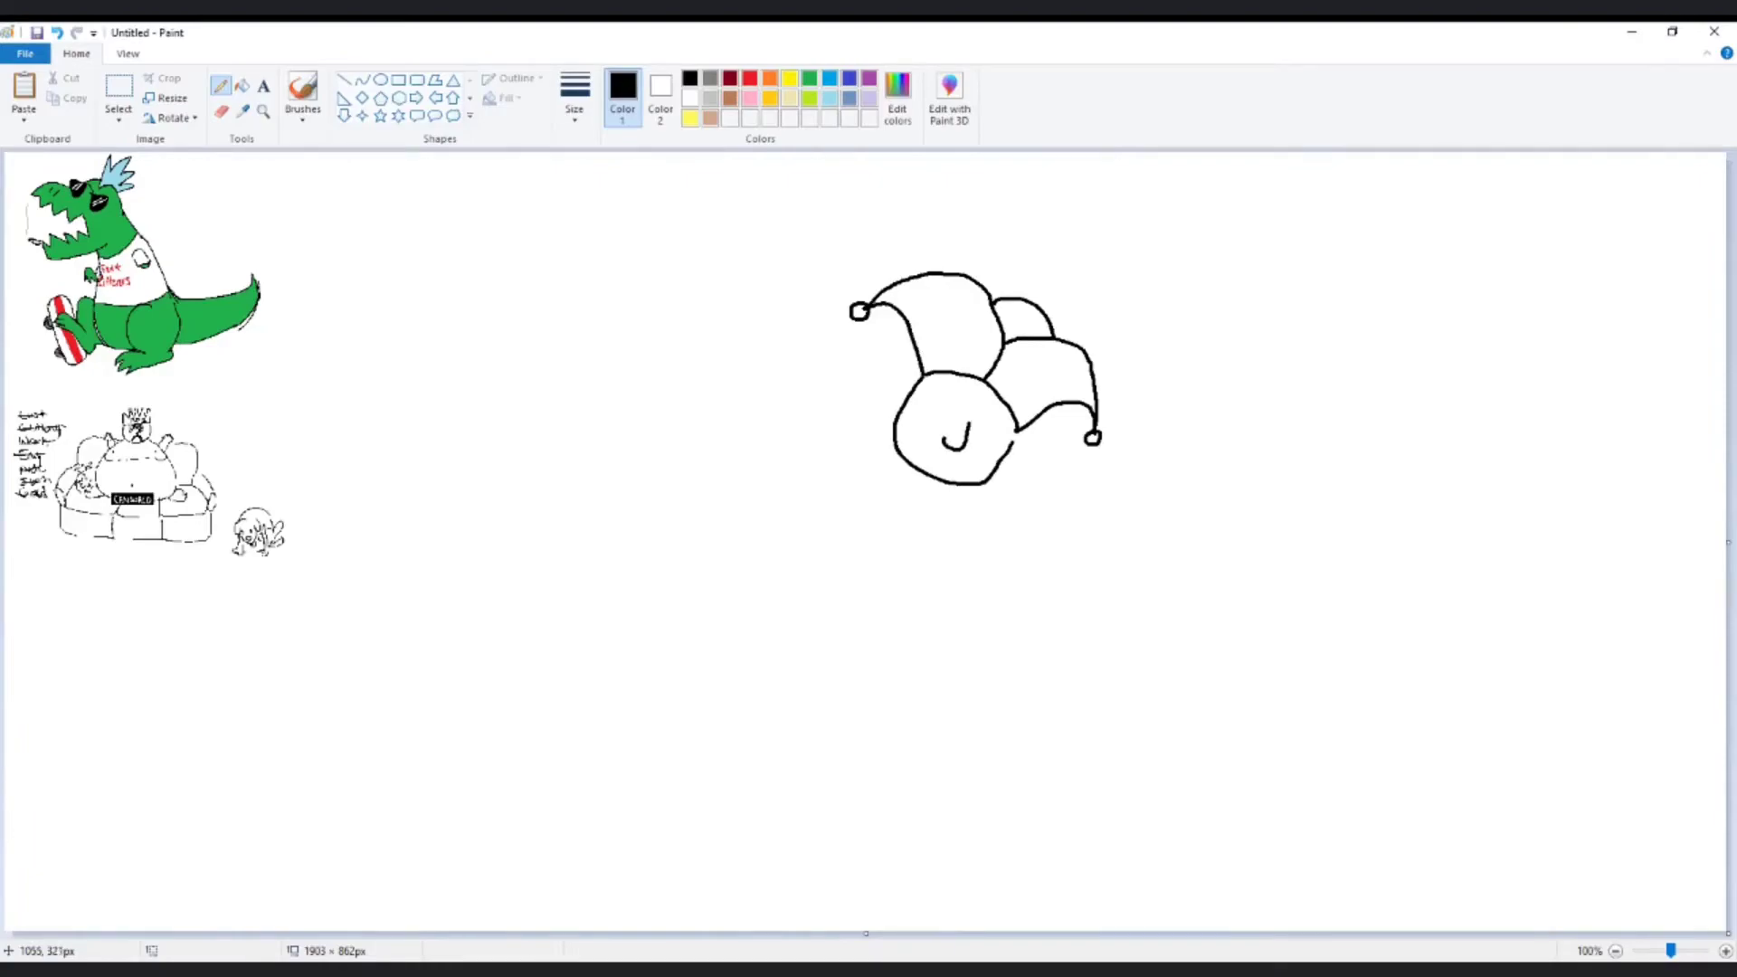
{"action": "key", "text": "ctrl+z"}
{"action": "left_click_drag", "start_coordinate": [945, 441], "coordinate": [960, 437]}
{"action": "key", "text": "ctrl+z"}
{"action": "left_click_drag", "start_coordinate": [935, 413], "coordinate": [981, 439]}
- Draw a pointed ear with an inner line on each side of the jester's head, plus a smile and inner face outline
{"action": "mouse_move", "coordinate": [913, 392]}
{"action": "left_mouse_down"}
{"action": "mouse_move", "coordinate": [864, 345]}
{"action": "mouse_move", "coordinate": [862, 378]}
{"action": "mouse_move", "coordinate": [898, 418]}
{"action": "left_mouse_up"}
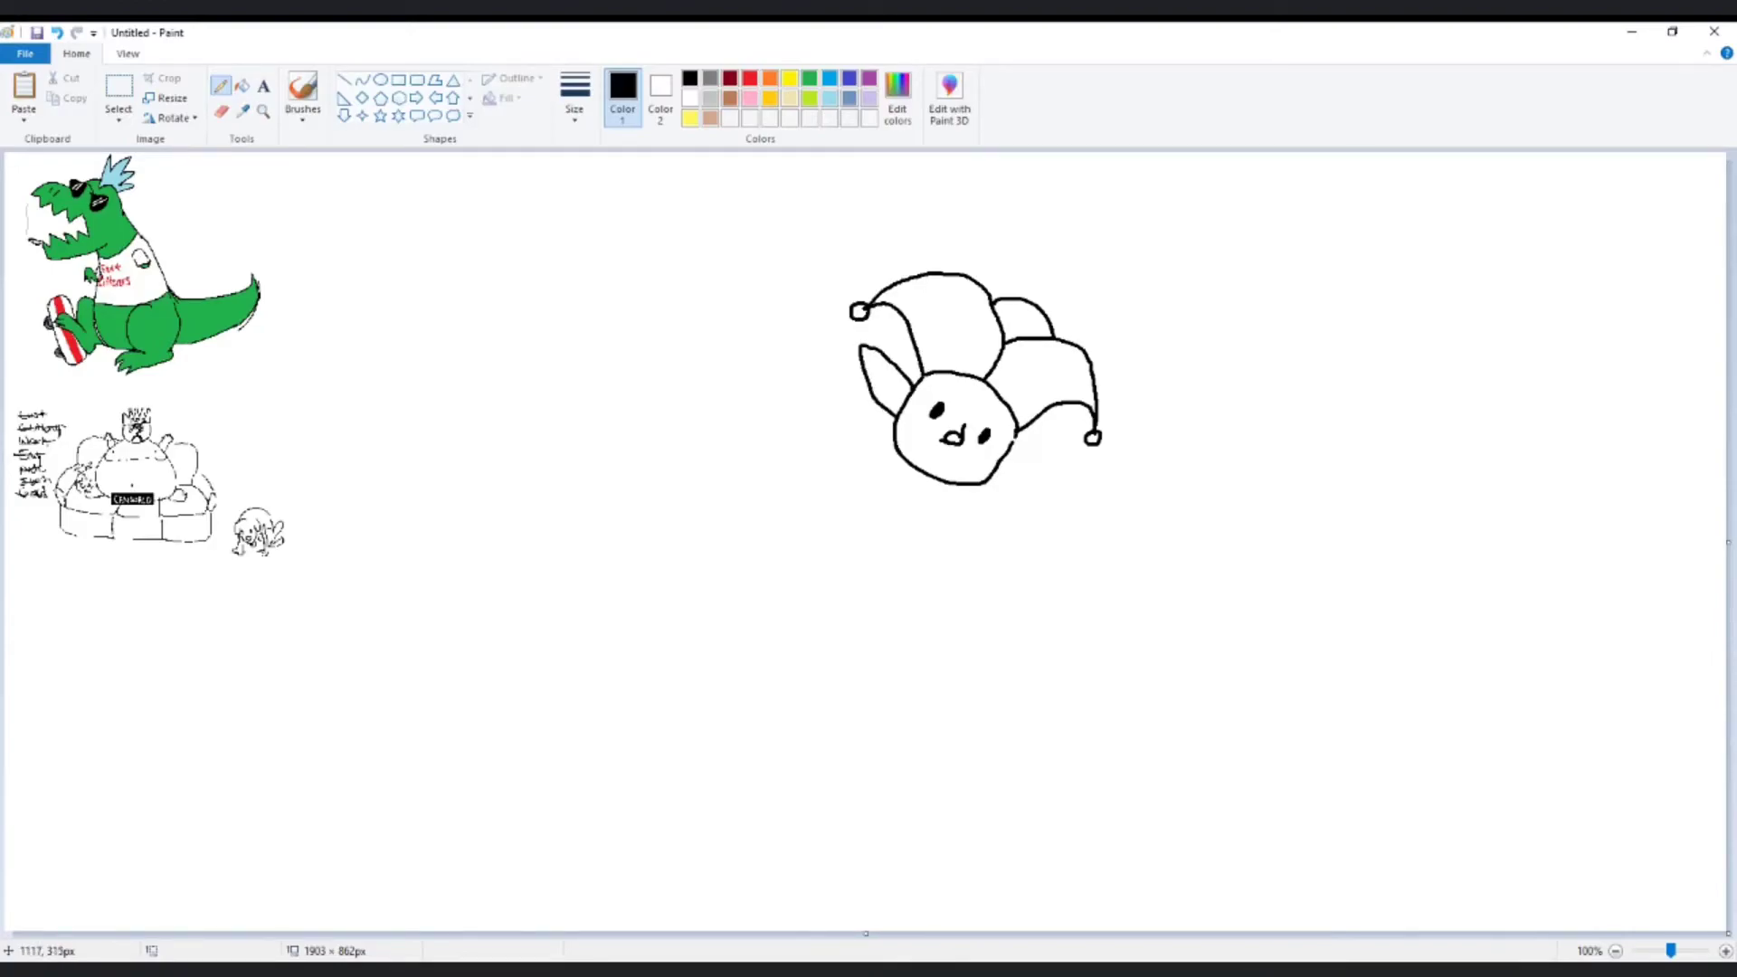
{"action": "mouse_move", "coordinate": [1011, 452]}
{"action": "left_mouse_down"}
{"action": "mouse_move", "coordinate": [1063, 491]}
{"action": "mouse_move", "coordinate": [995, 469]}
{"action": "left_mouse_up"}
{"action": "key", "text": "ctrl+z"}
{"action": "mouse_move", "coordinate": [1012, 446]}
{"action": "left_mouse_down"}
{"action": "mouse_move", "coordinate": [1070, 470]}
{"action": "mouse_move", "coordinate": [1008, 470]}
{"action": "left_mouse_up"}
{"action": "left_click_drag", "start_coordinate": [903, 403], "coordinate": [875, 379]}
{"action": "left_click_drag", "start_coordinate": [1005, 456], "coordinate": [1044, 471]}
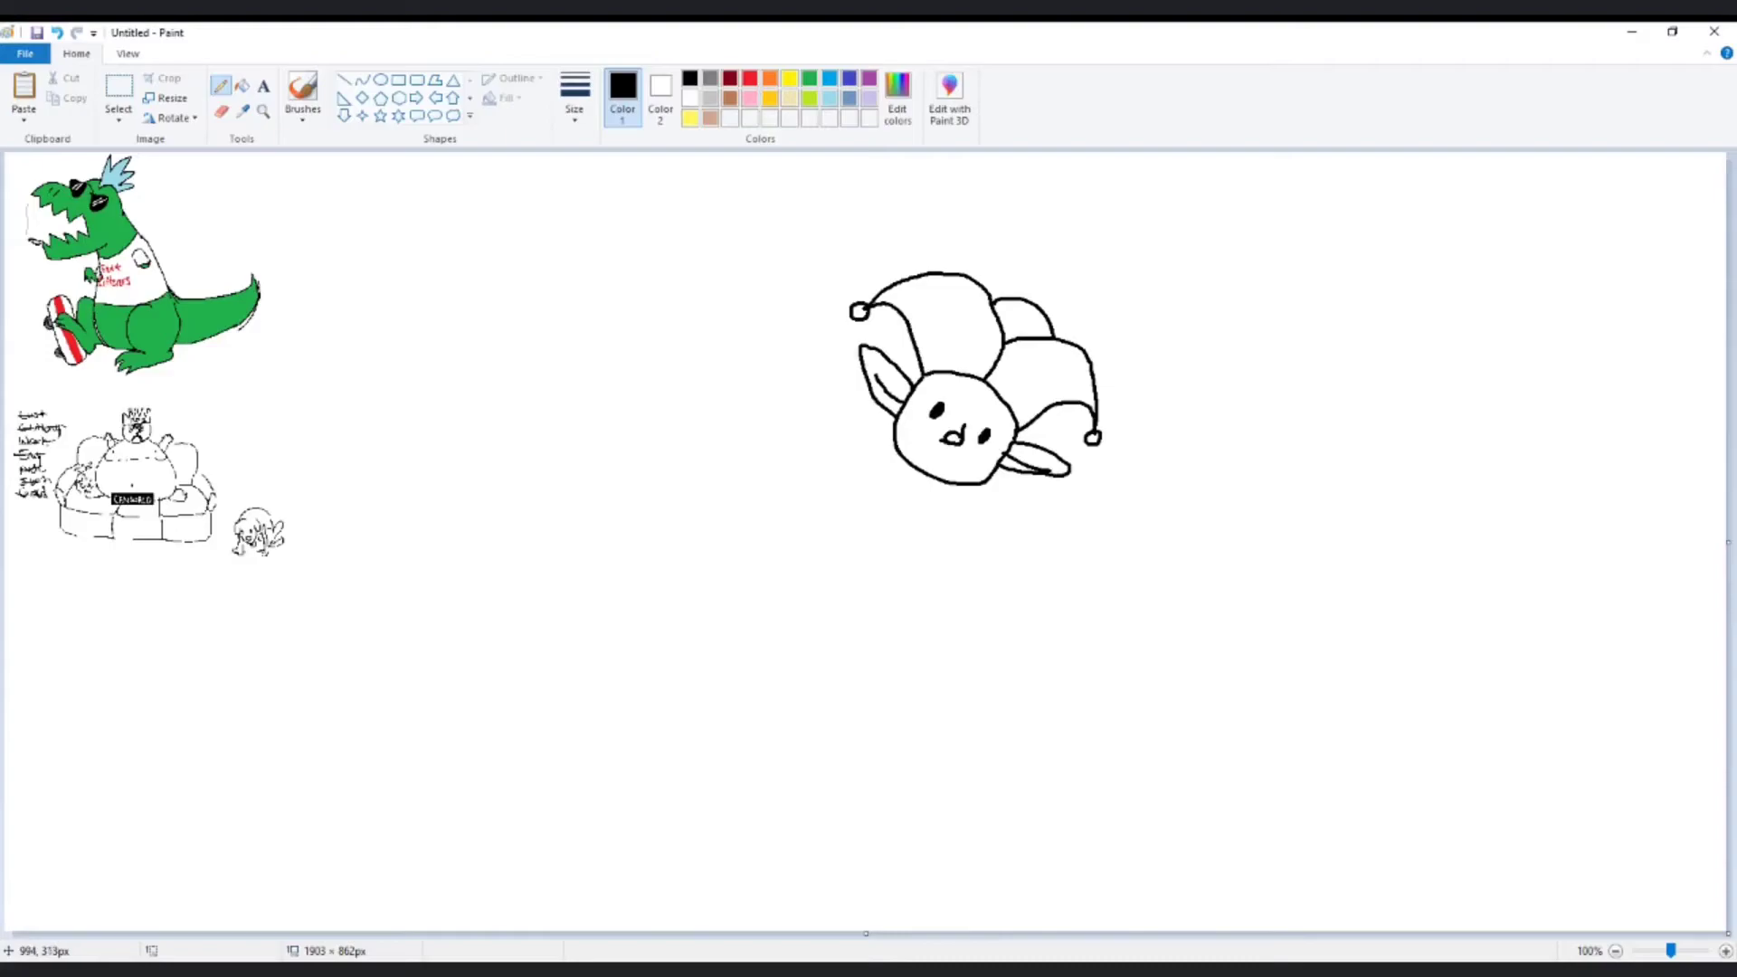
{"action": "mouse_move", "coordinate": [919, 441]}
{"action": "left_mouse_down"}
{"action": "mouse_move", "coordinate": [929, 468]}
{"action": "mouse_move", "coordinate": [964, 470]}
{"action": "mouse_move", "coordinate": [974, 457]}
{"action": "mouse_move", "coordinate": [917, 413]}
{"action": "mouse_move", "coordinate": [935, 389]}
{"action": "mouse_move", "coordinate": [970, 388]}
{"action": "mouse_move", "coordinate": [996, 417]}
{"action": "mouse_move", "coordinate": [996, 467]}
{"action": "left_mouse_up"}
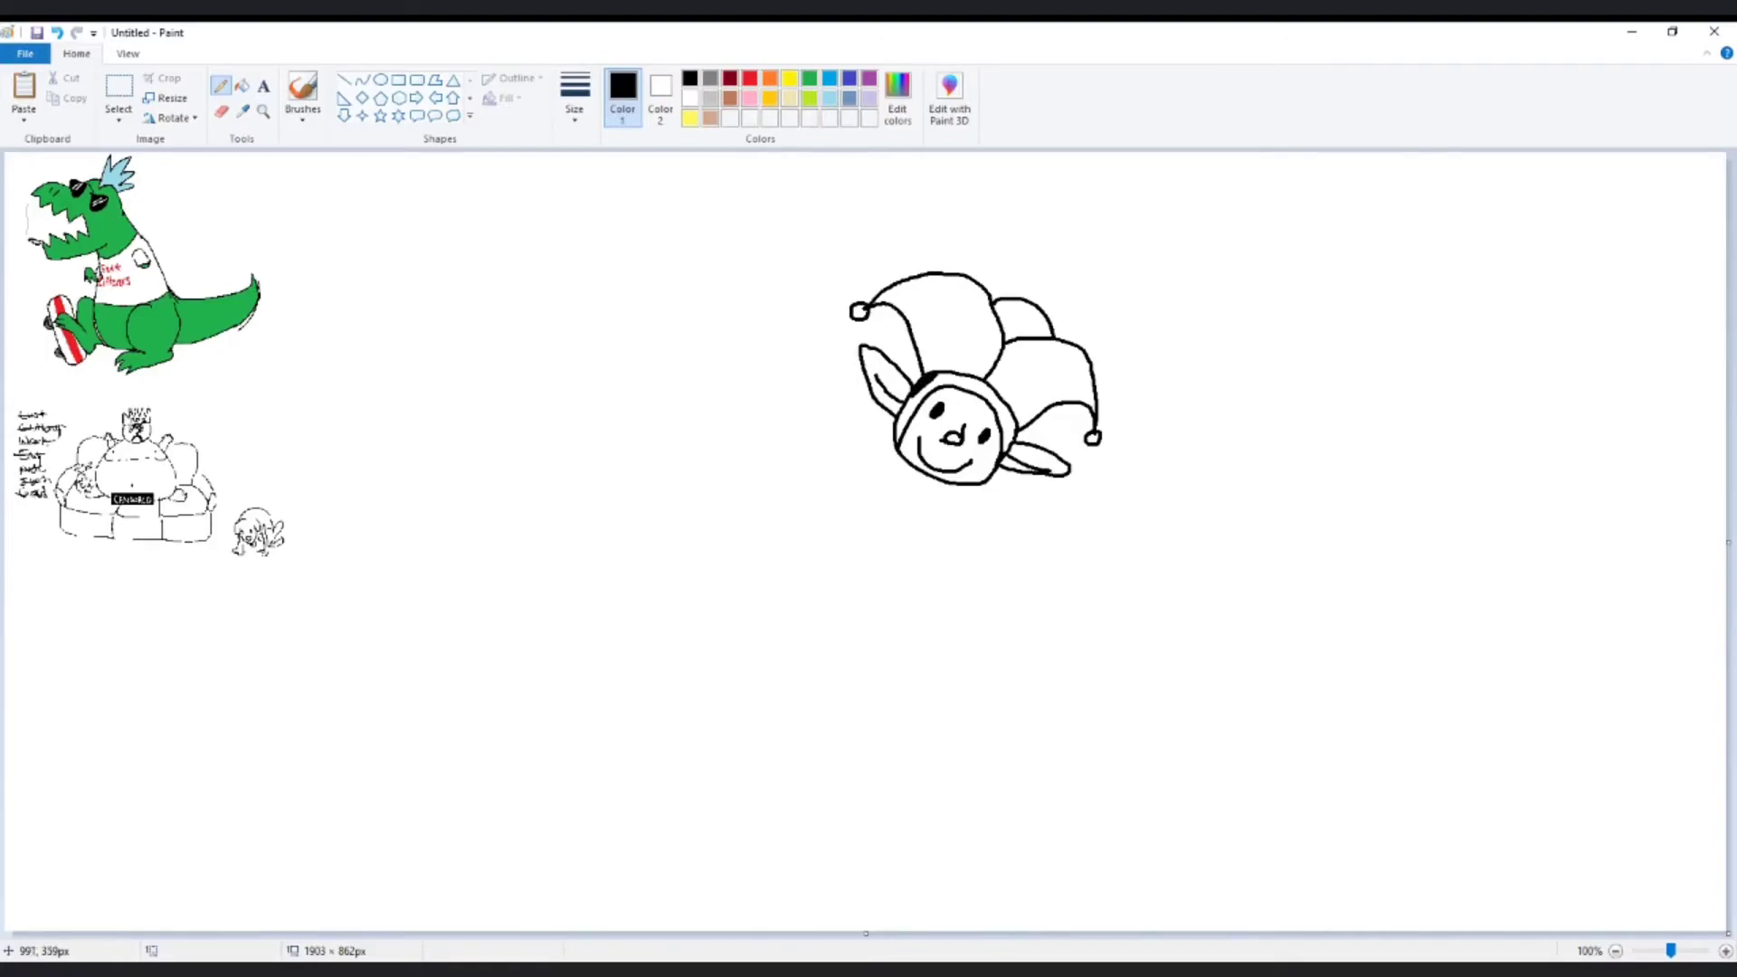
{"action": "left_click_drag", "start_coordinate": [907, 470], "coordinate": [909, 481]}
{"action": "mouse_move", "coordinate": [907, 481]}
{"action": "left_mouse_down"}
{"action": "mouse_move", "coordinate": [772, 409]}
{"action": "mouse_move", "coordinate": [730, 427]}
{"action": "left_mouse_up"}
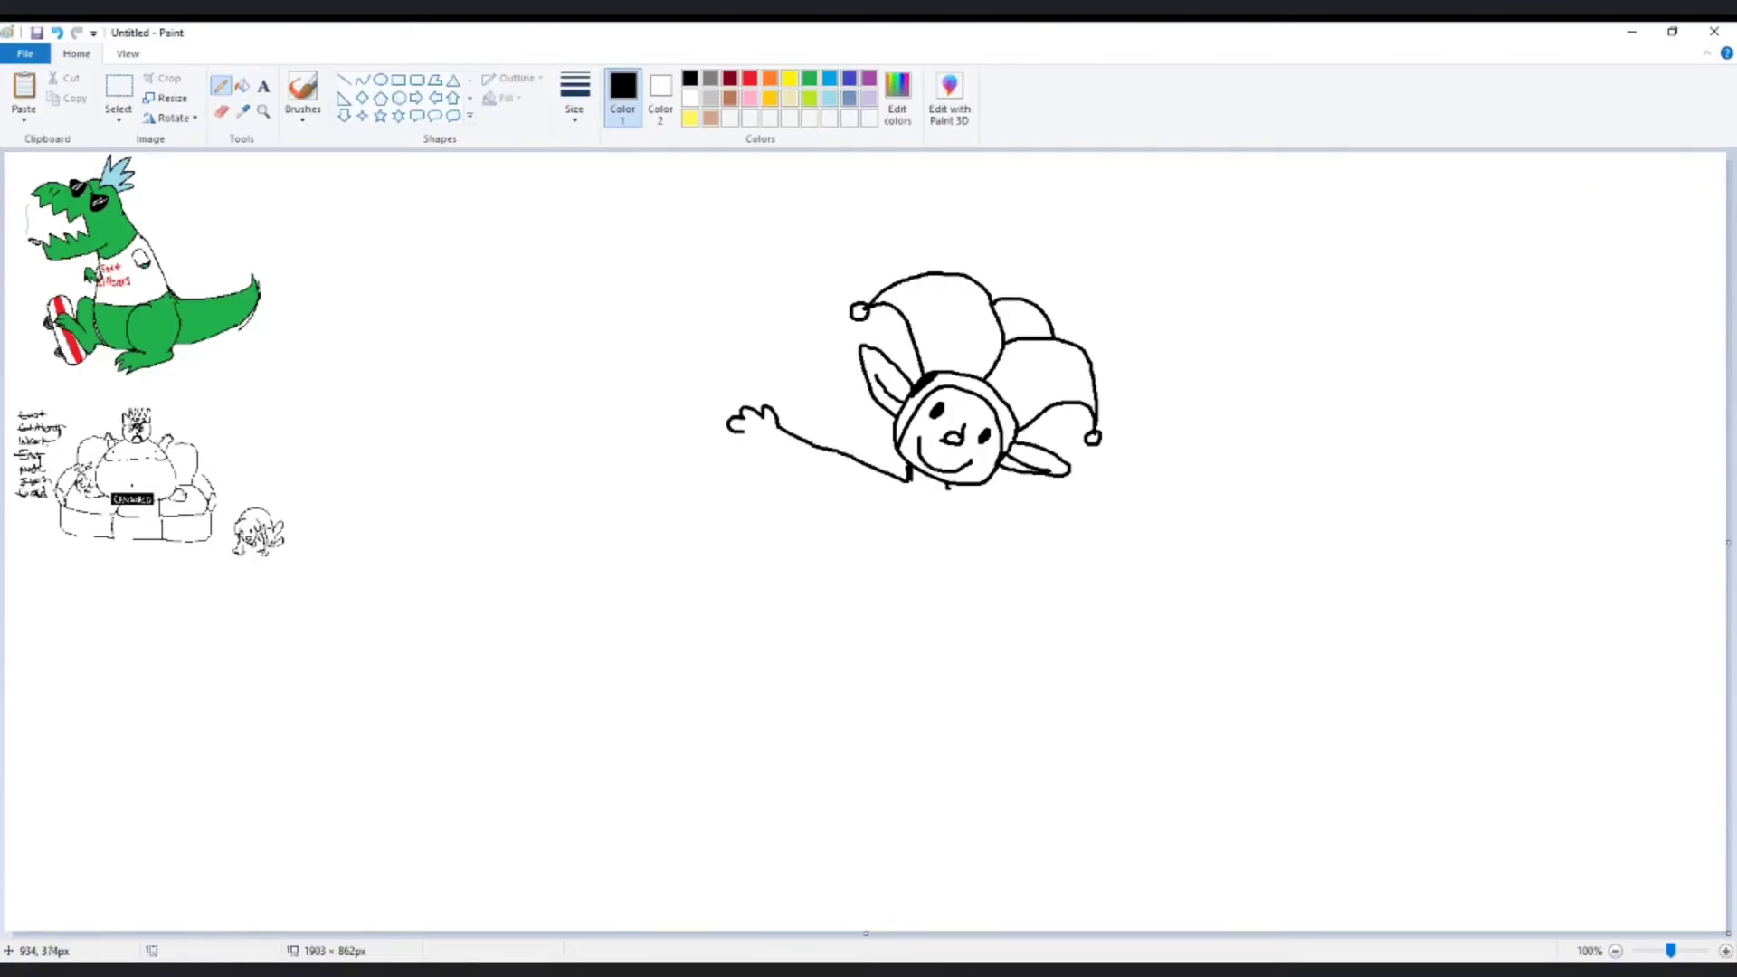
{"action": "key", "text": "ctrl+z"}
{"action": "key", "text": "ctrl+z"}
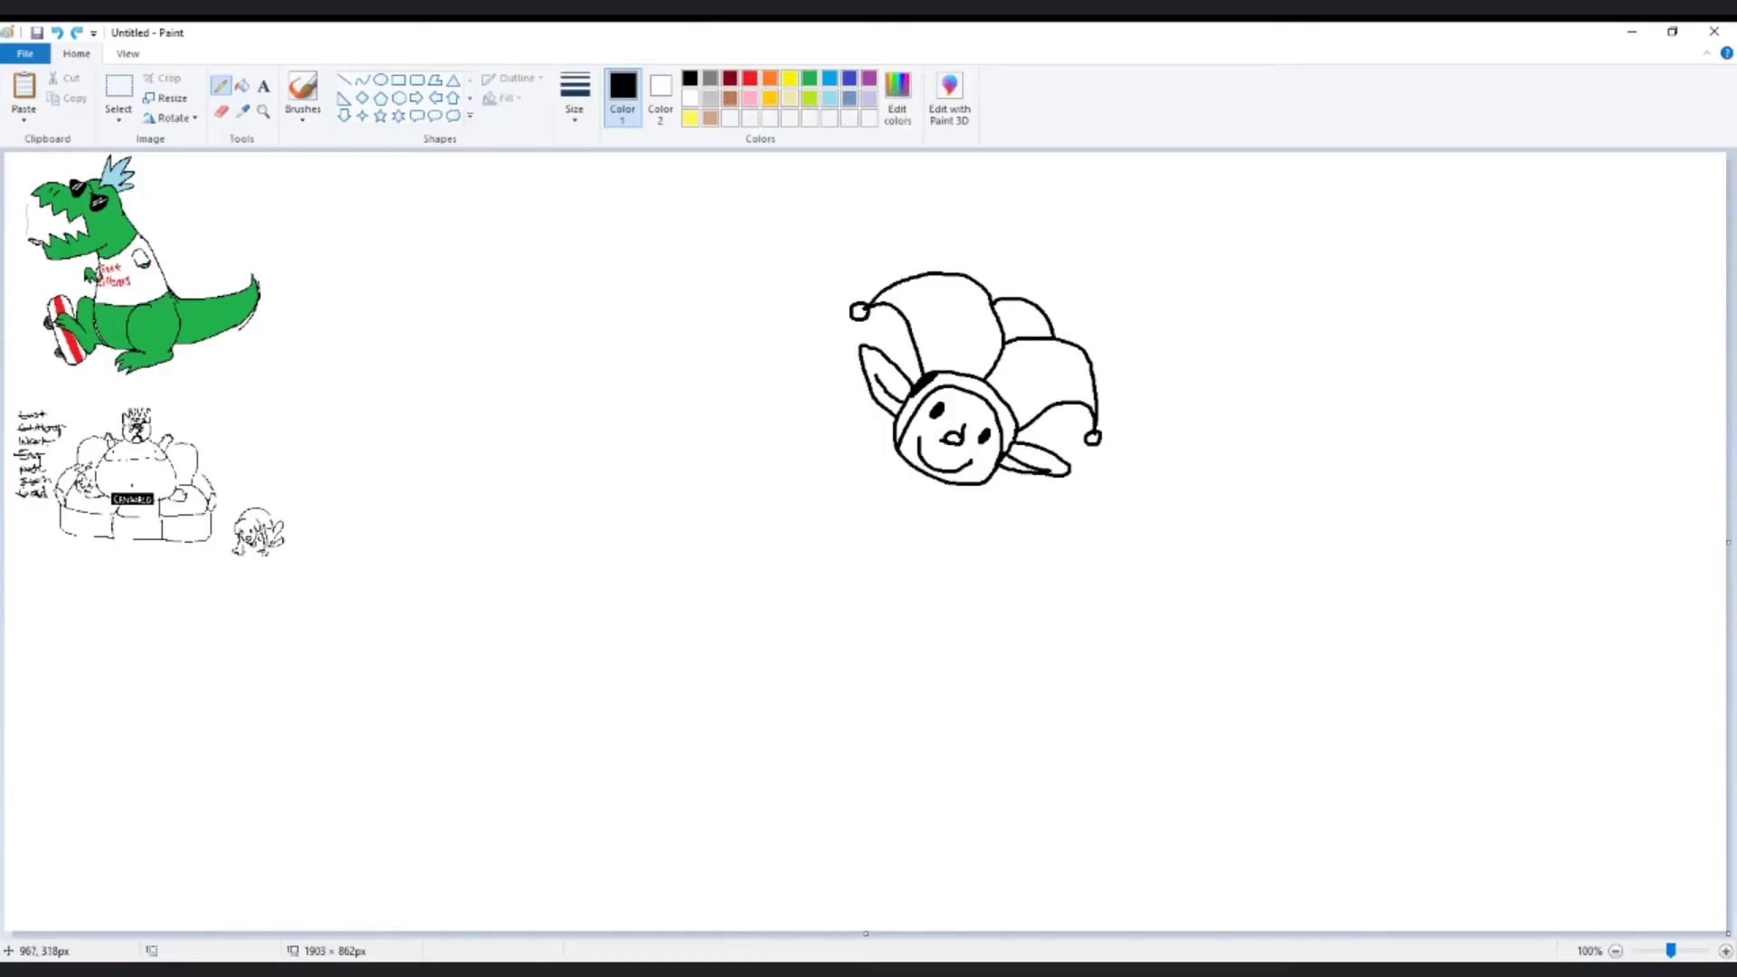
- Draw a tilted, pleated ruff collar beneath the jester's head
{"action": "mouse_move", "coordinate": [894, 432]}
{"action": "left_mouse_down"}
{"action": "mouse_move", "coordinate": [868, 418]}
{"action": "mouse_move", "coordinate": [838, 438]}
{"action": "mouse_move", "coordinate": [870, 479]}
{"action": "mouse_move", "coordinate": [991, 541]}
{"action": "mouse_move", "coordinate": [1010, 517]}
{"action": "mouse_move", "coordinate": [971, 486]}
{"action": "left_mouse_up"}
{"action": "mouse_move", "coordinate": [832, 451]}
{"action": "left_mouse_down"}
{"action": "mouse_move", "coordinate": [874, 443]}
{"action": "mouse_move", "coordinate": [865, 470]}
{"action": "mouse_move", "coordinate": [898, 467]}
{"action": "mouse_move", "coordinate": [903, 493]}
{"action": "mouse_move", "coordinate": [917, 475]}
{"action": "mouse_move", "coordinate": [912, 508]}
{"action": "mouse_move", "coordinate": [930, 487]}
{"action": "mouse_move", "coordinate": [934, 515]}
{"action": "mouse_move", "coordinate": [952, 492]}
{"action": "mouse_move", "coordinate": [957, 524]}
{"action": "mouse_move", "coordinate": [997, 514]}
{"action": "mouse_move", "coordinate": [1001, 529]}
{"action": "left_mouse_up"}
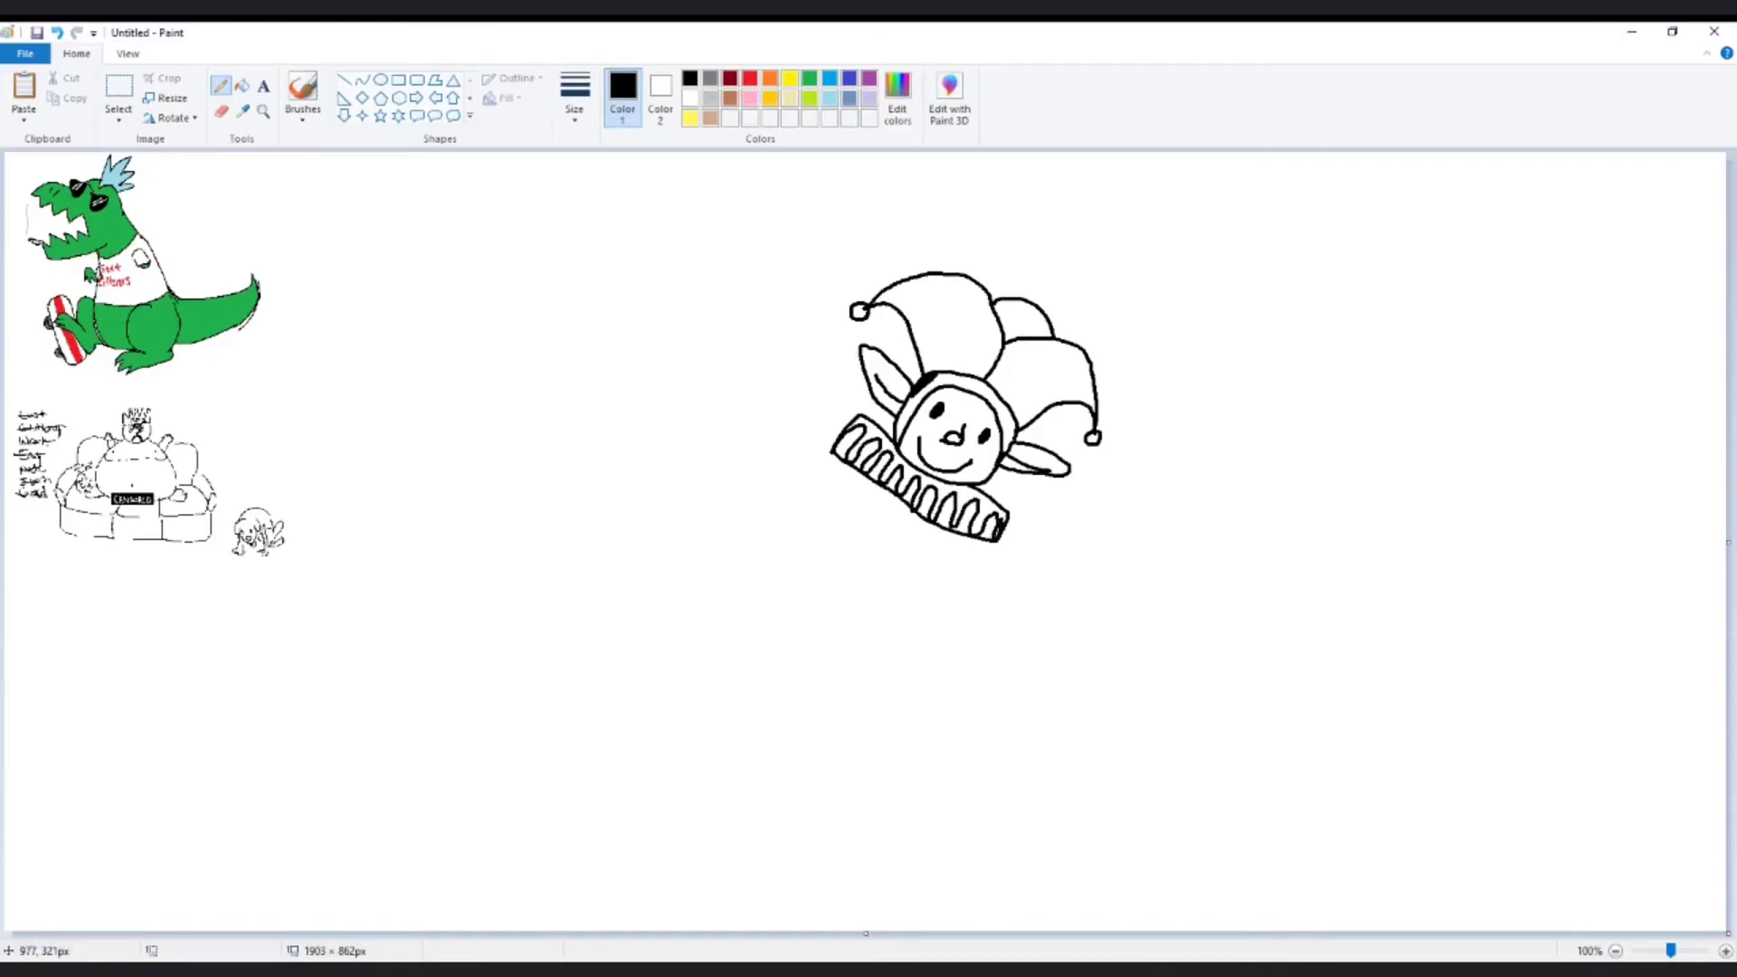
{"action": "mouse_move", "coordinate": [866, 420]}
{"action": "left_mouse_down"}
{"action": "mouse_move", "coordinate": [916, 477]}
{"action": "mouse_move", "coordinate": [1006, 518]}
{"action": "left_mouse_up"}
- Draw the jester's baggy two-legged body, a front seam with two round buttons, and one outstretched arm with an open hand
{"action": "mouse_move", "coordinate": [818, 532]}
{"action": "left_mouse_down"}
{"action": "mouse_move", "coordinate": [765, 678]}
{"action": "mouse_move", "coordinate": [792, 744]}
{"action": "mouse_move", "coordinate": [836, 748]}
{"action": "mouse_move", "coordinate": [880, 697]}
{"action": "mouse_move", "coordinate": [919, 744]}
{"action": "mouse_move", "coordinate": [970, 753]}
{"action": "mouse_move", "coordinate": [1015, 659]}
{"action": "left_mouse_up"}
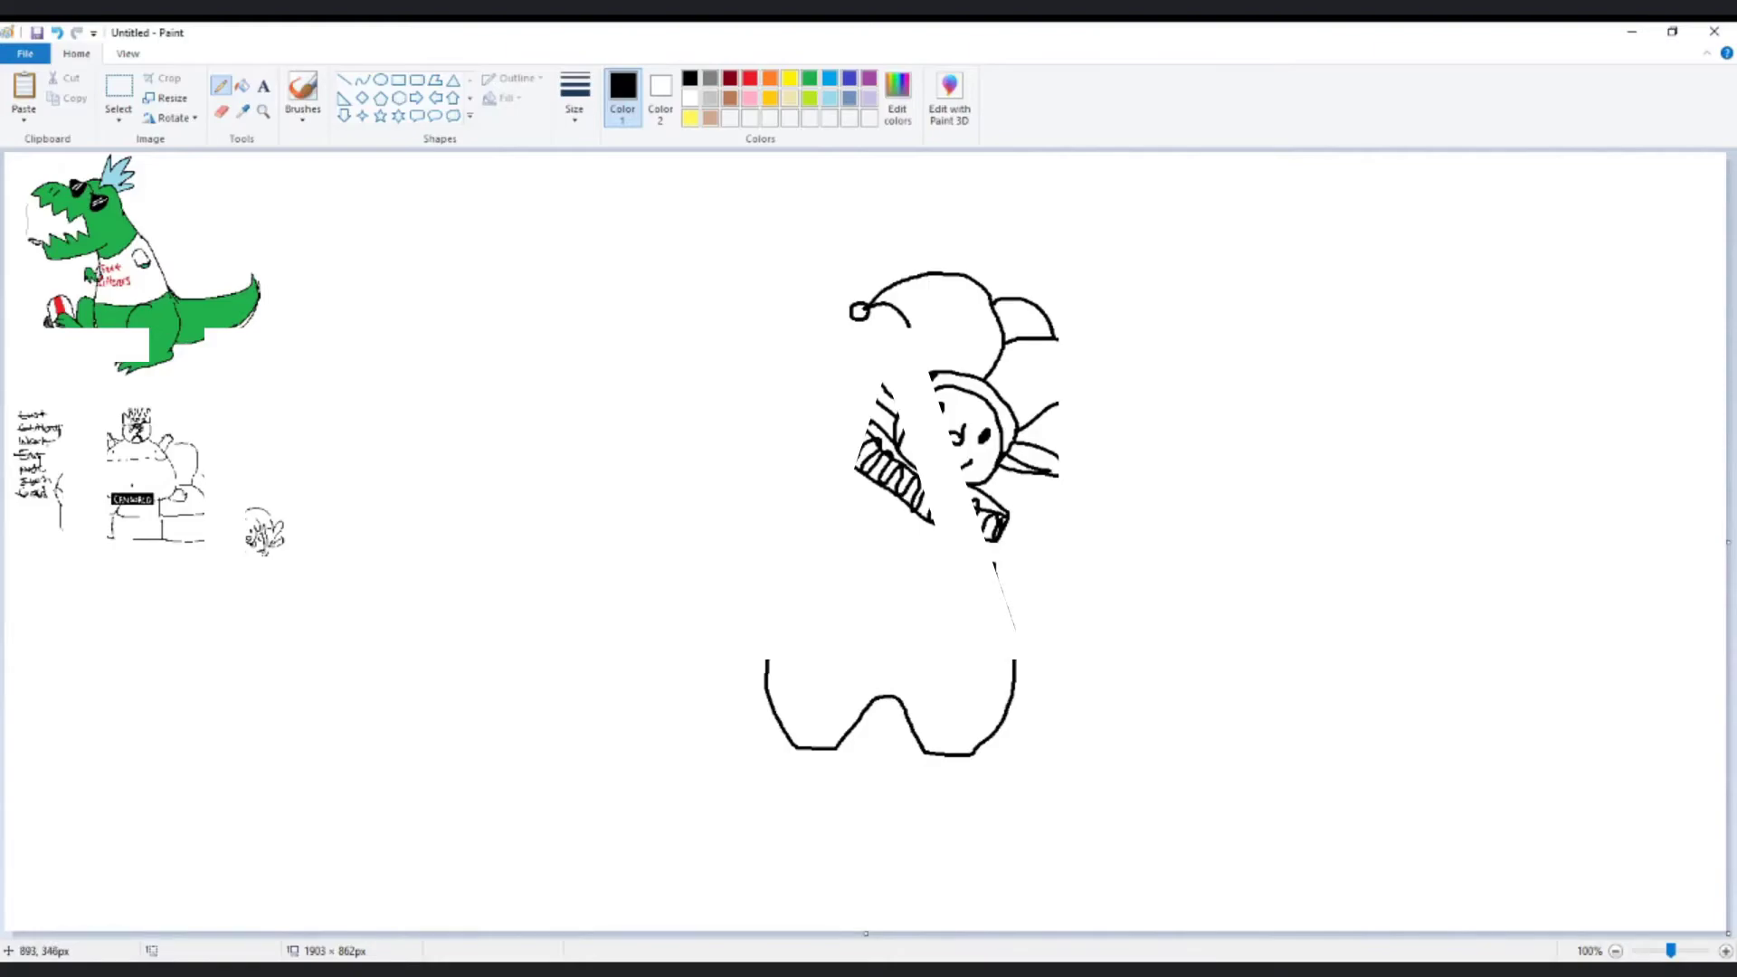
{"action": "mouse_move", "coordinate": [902, 635]}
{"action": "left_mouse_down"}
{"action": "mouse_move", "coordinate": [919, 637]}
{"action": "mouse_move", "coordinate": [898, 652]}
{"action": "left_mouse_up"}
{"action": "mouse_move", "coordinate": [931, 580]}
{"action": "left_mouse_down"}
{"action": "mouse_move", "coordinate": [910, 564]}
{"action": "mouse_move", "coordinate": [930, 545]}
{"action": "mouse_move", "coordinate": [897, 690]}
{"action": "left_mouse_up"}
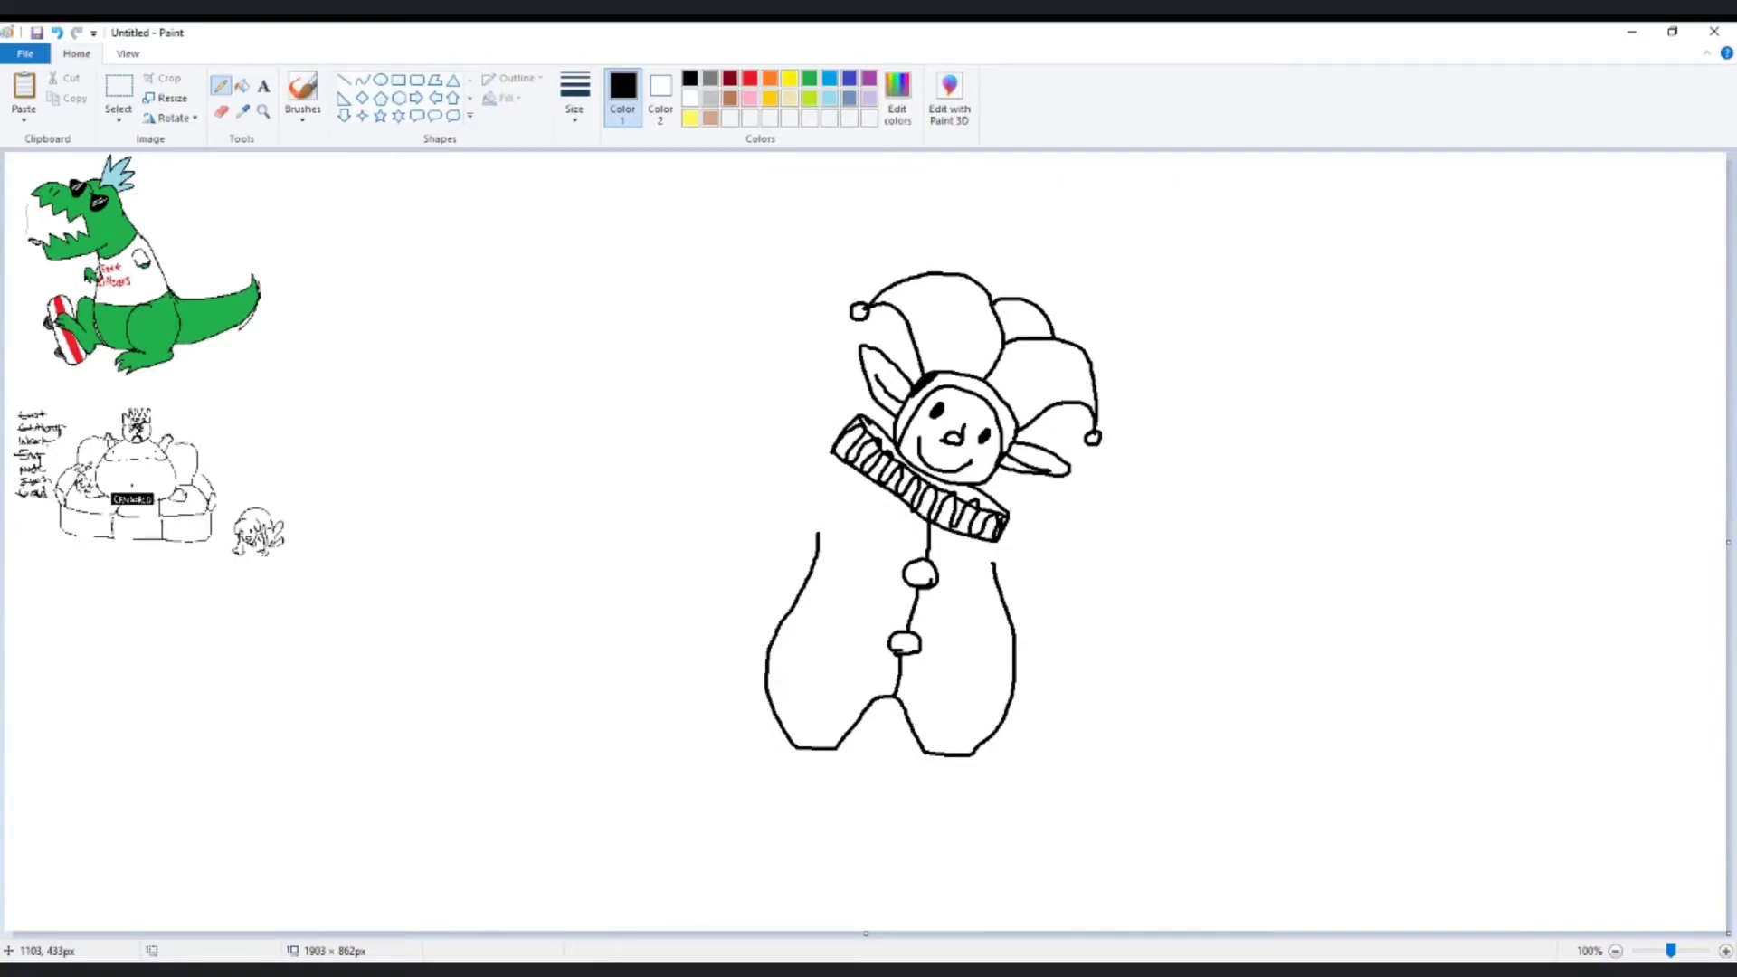
{"action": "left_click_drag", "start_coordinate": [1001, 539], "coordinate": [1116, 580]}
{"action": "mouse_move", "coordinate": [1016, 641]}
{"action": "left_mouse_down"}
{"action": "mouse_move", "coordinate": [1116, 621]}
{"action": "mouse_move", "coordinate": [1116, 582]}
{"action": "mouse_move", "coordinate": [1137, 575]}
{"action": "mouse_move", "coordinate": [1159, 578]}
{"action": "mouse_move", "coordinate": [1127, 627]}
{"action": "left_mouse_up"}
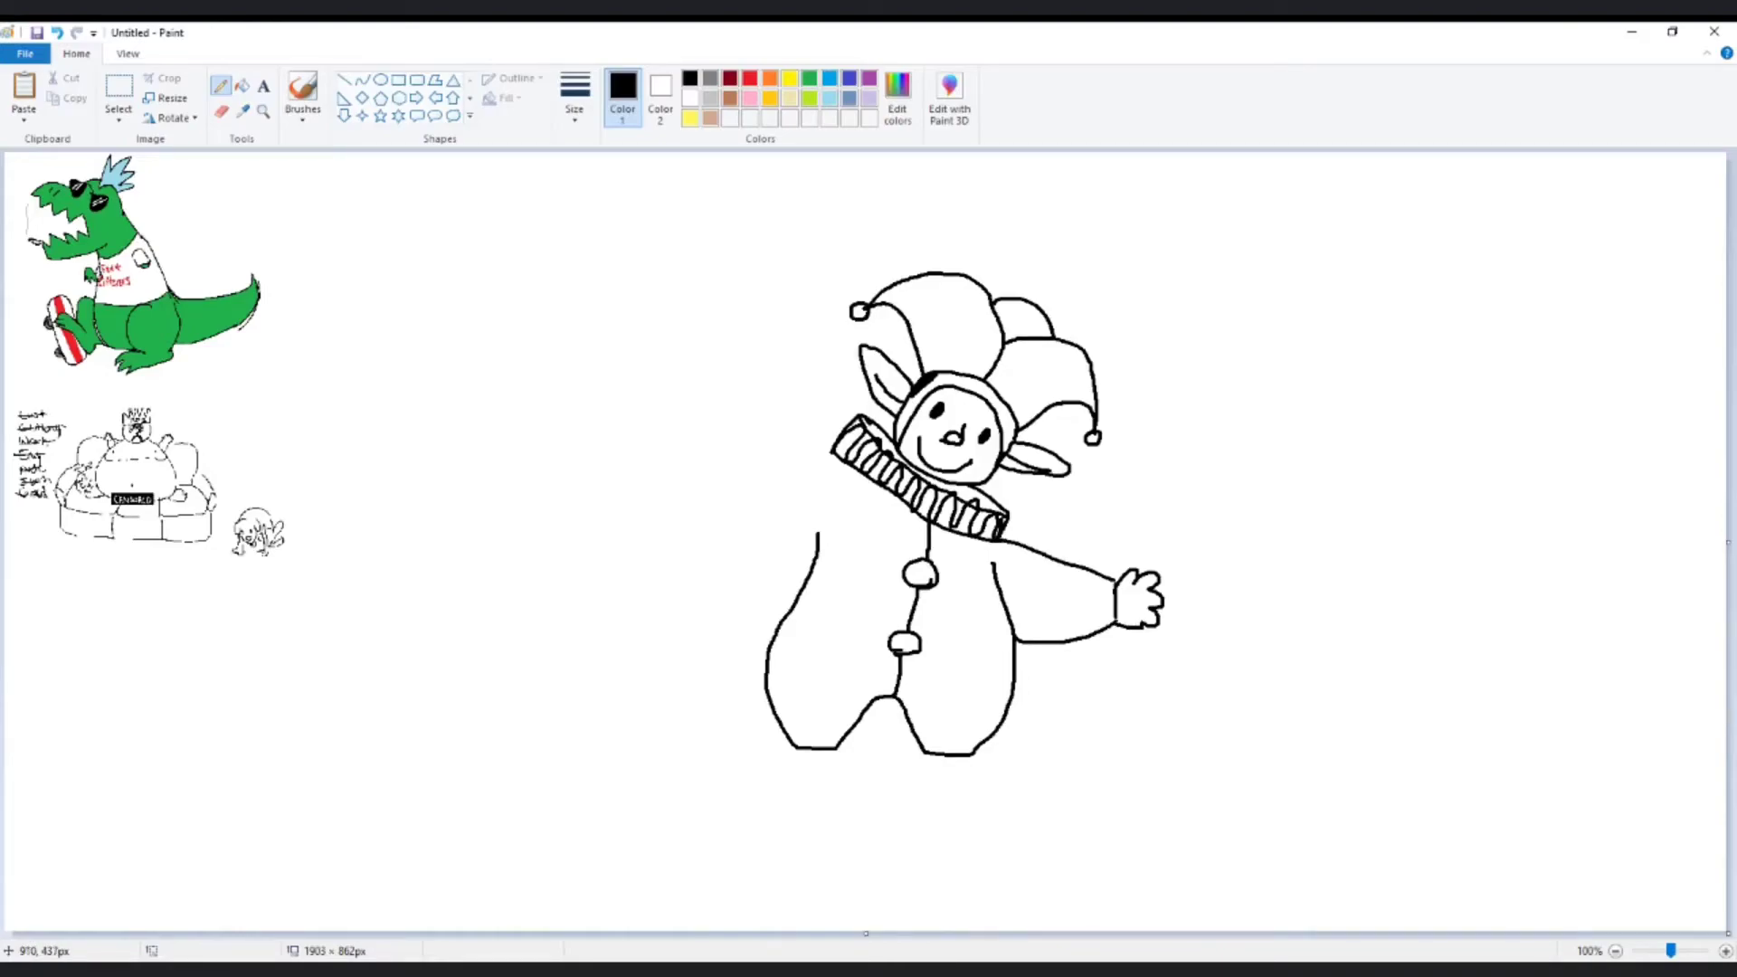
- Draw the jester's raised second arm with an open hand, and striped ankles with shoes beneath both legs
{"action": "mouse_move", "coordinate": [830, 451]}
{"action": "left_mouse_down"}
{"action": "mouse_move", "coordinate": [724, 394]}
{"action": "mouse_move", "coordinate": [711, 432]}
{"action": "mouse_move", "coordinate": [770, 534]}
{"action": "mouse_move", "coordinate": [818, 558]}
{"action": "left_mouse_up"}
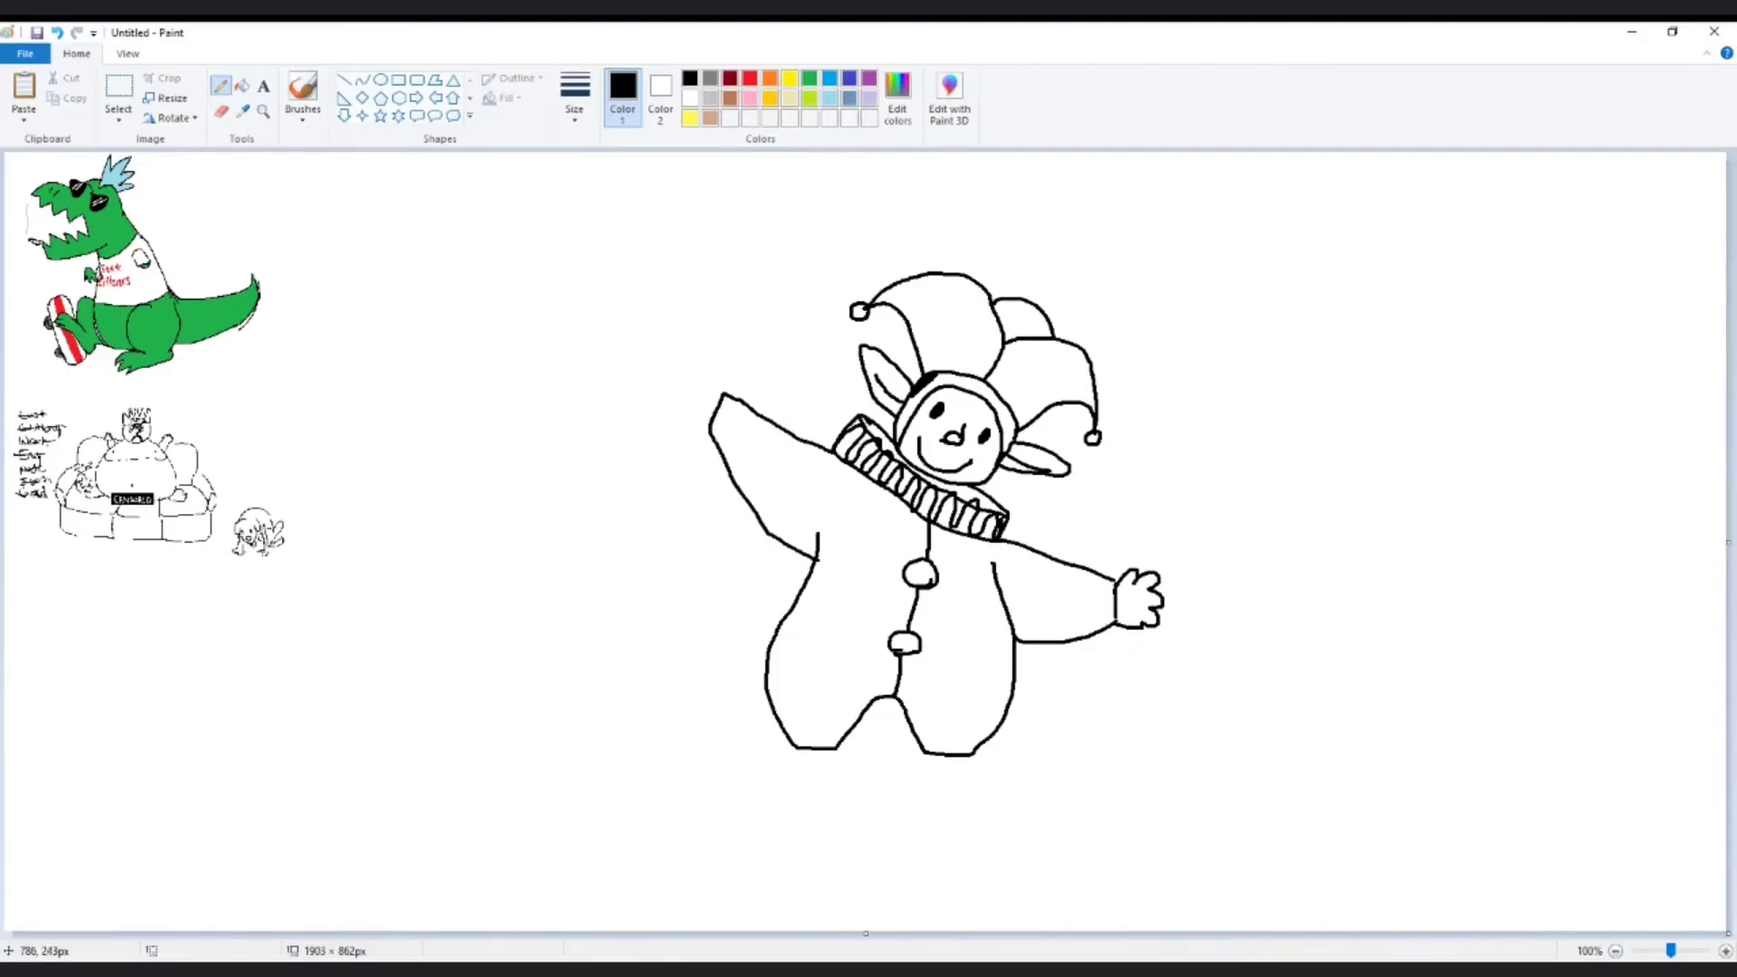
{"action": "mouse_move", "coordinate": [710, 429]}
{"action": "left_mouse_down"}
{"action": "mouse_move", "coordinate": [670, 417]}
{"action": "mouse_move", "coordinate": [679, 381]}
{"action": "mouse_move", "coordinate": [708, 366]}
{"action": "mouse_move", "coordinate": [723, 396]}
{"action": "left_mouse_up"}
{"action": "left_click_drag", "start_coordinate": [796, 748], "coordinate": [800, 780]}
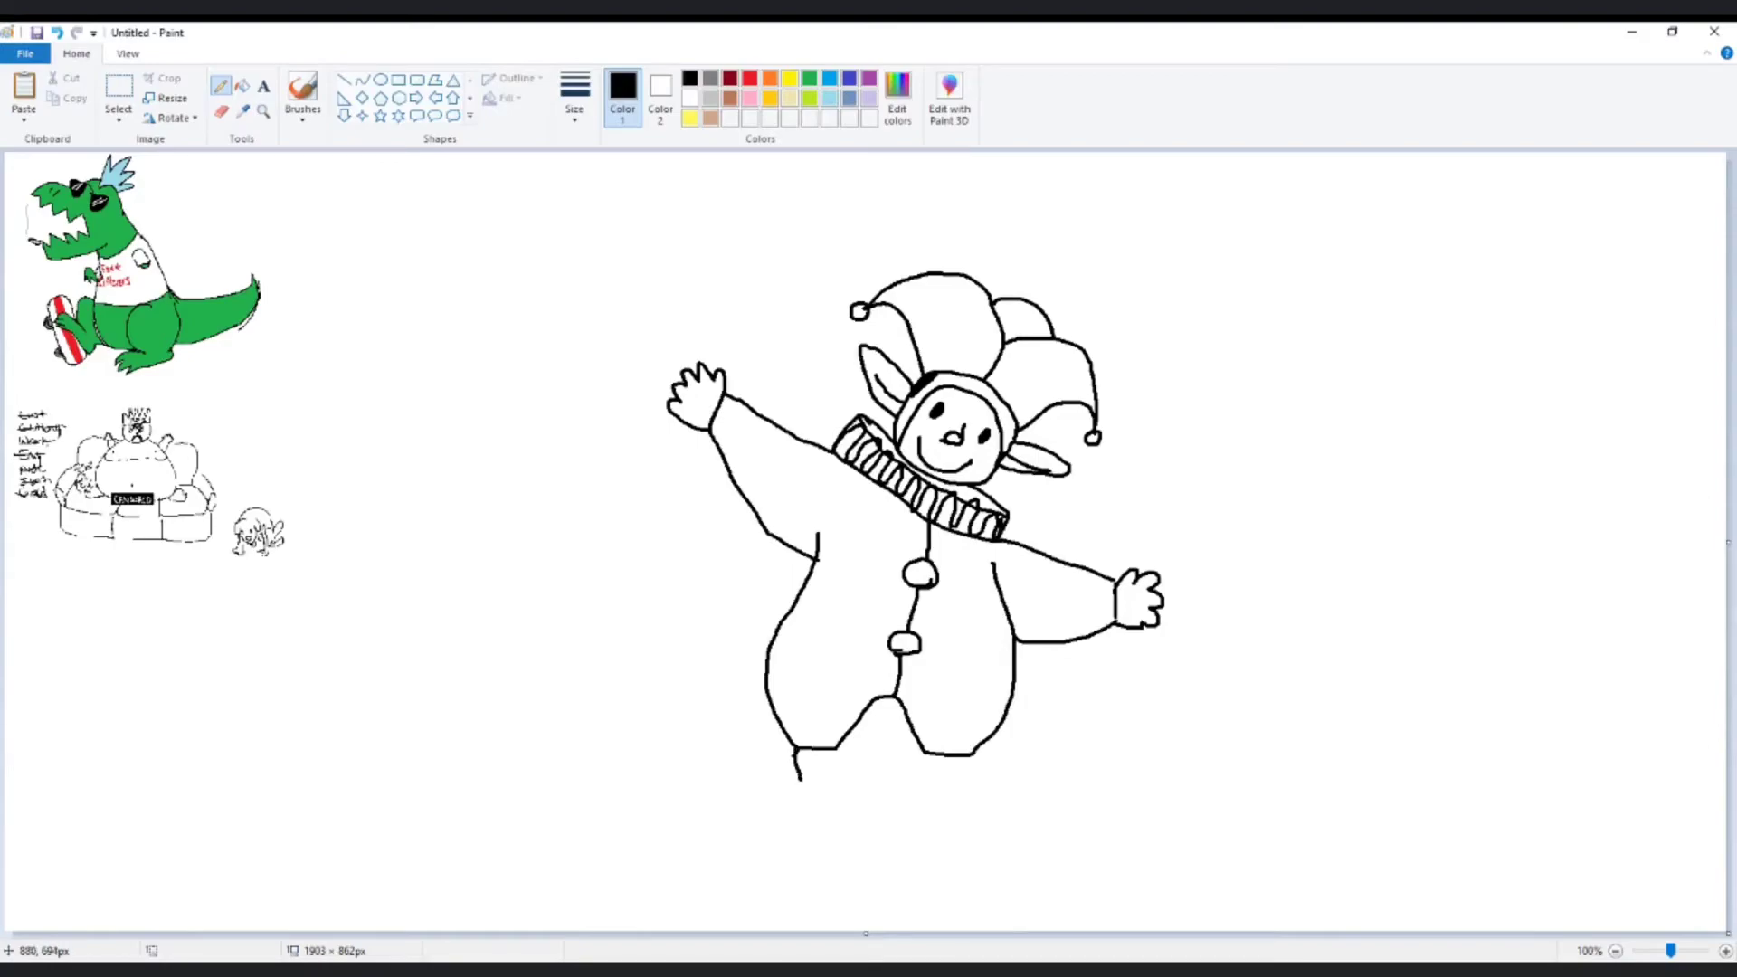
{"action": "key", "text": "ctrl+z"}
{"action": "mouse_move", "coordinate": [800, 758]}
{"action": "left_mouse_down"}
{"action": "mouse_move", "coordinate": [803, 779]}
{"action": "mouse_move", "coordinate": [837, 782]}
{"action": "mouse_move", "coordinate": [811, 785]}
{"action": "mouse_move", "coordinate": [836, 771]}
{"action": "mouse_move", "coordinate": [802, 760]}
{"action": "mouse_move", "coordinate": [841, 755]}
{"action": "mouse_move", "coordinate": [742, 814]}
{"action": "mouse_move", "coordinate": [825, 819]}
{"action": "mouse_move", "coordinate": [847, 808]}
{"action": "mouse_move", "coordinate": [841, 776]}
{"action": "mouse_move", "coordinate": [952, 795]}
{"action": "mouse_move", "coordinate": [961, 757]}
{"action": "mouse_move", "coordinate": [922, 822]}
{"action": "mouse_move", "coordinate": [1002, 829]}
{"action": "mouse_move", "coordinate": [954, 794]}
{"action": "mouse_move", "coordinate": [960, 768]}
{"action": "left_mouse_up"}
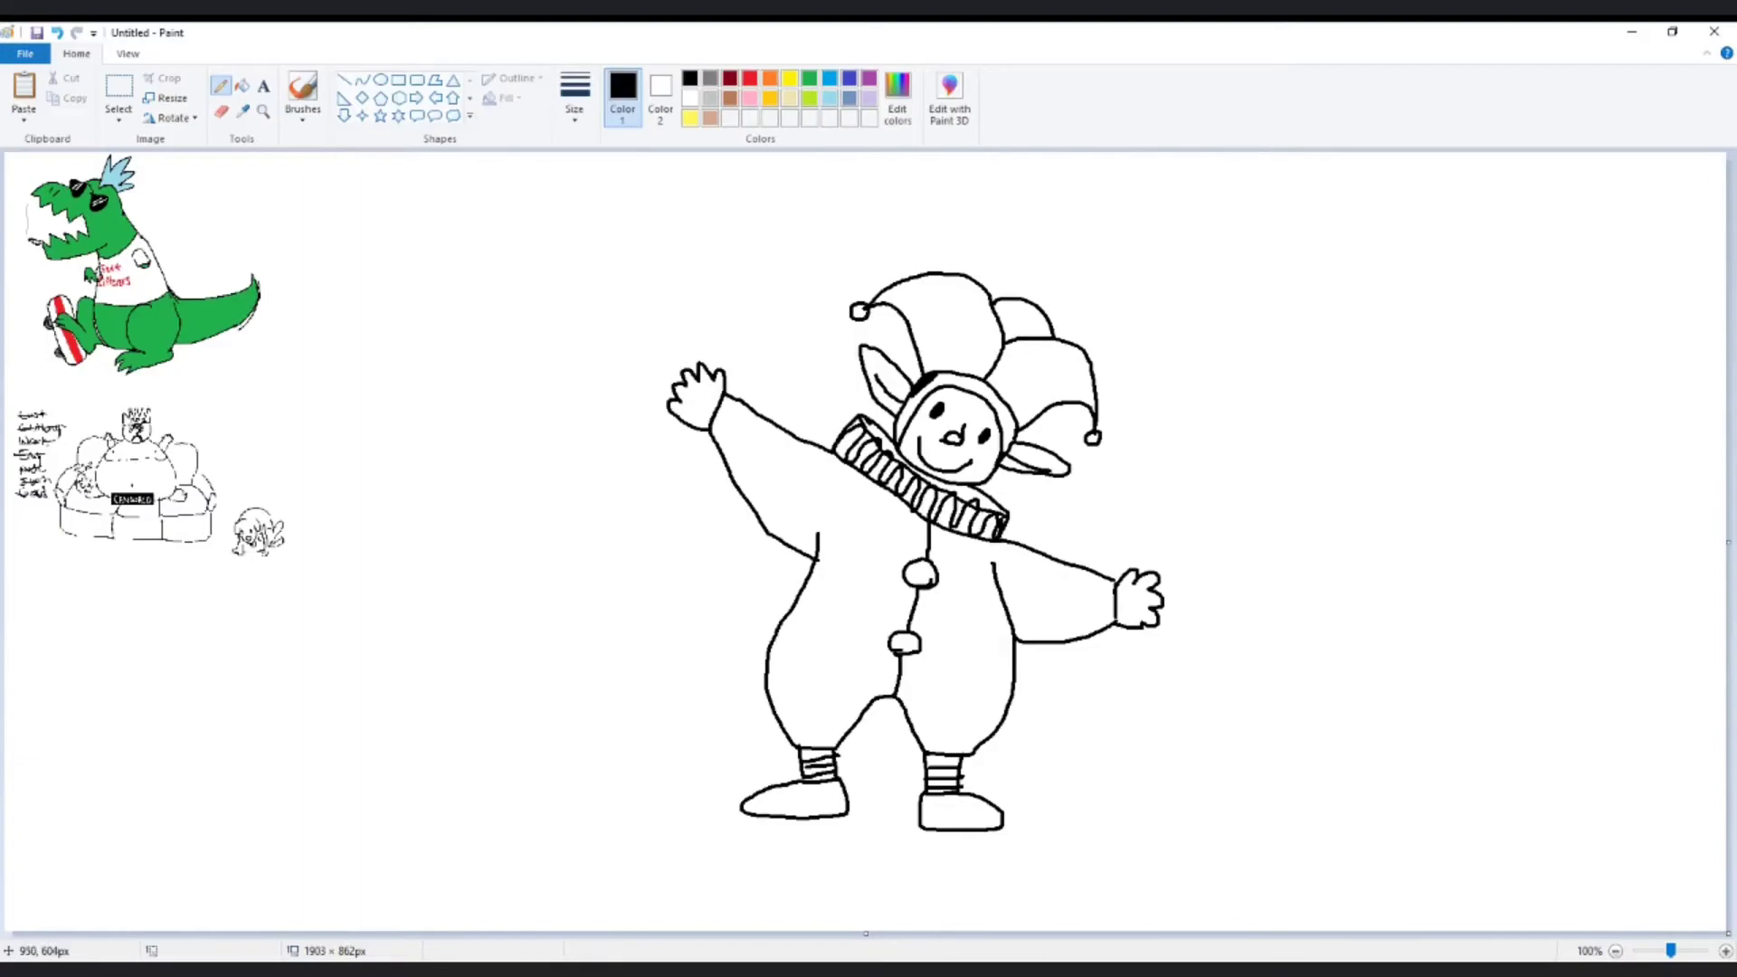
- Add a short horizontal line across the jester's crotch and extend the crease at the raised arm's armpit upward
{"action": "left_click_drag", "start_coordinate": [854, 700], "coordinate": [917, 695]}
{"action": "left_click", "coordinate": [220, 111]}
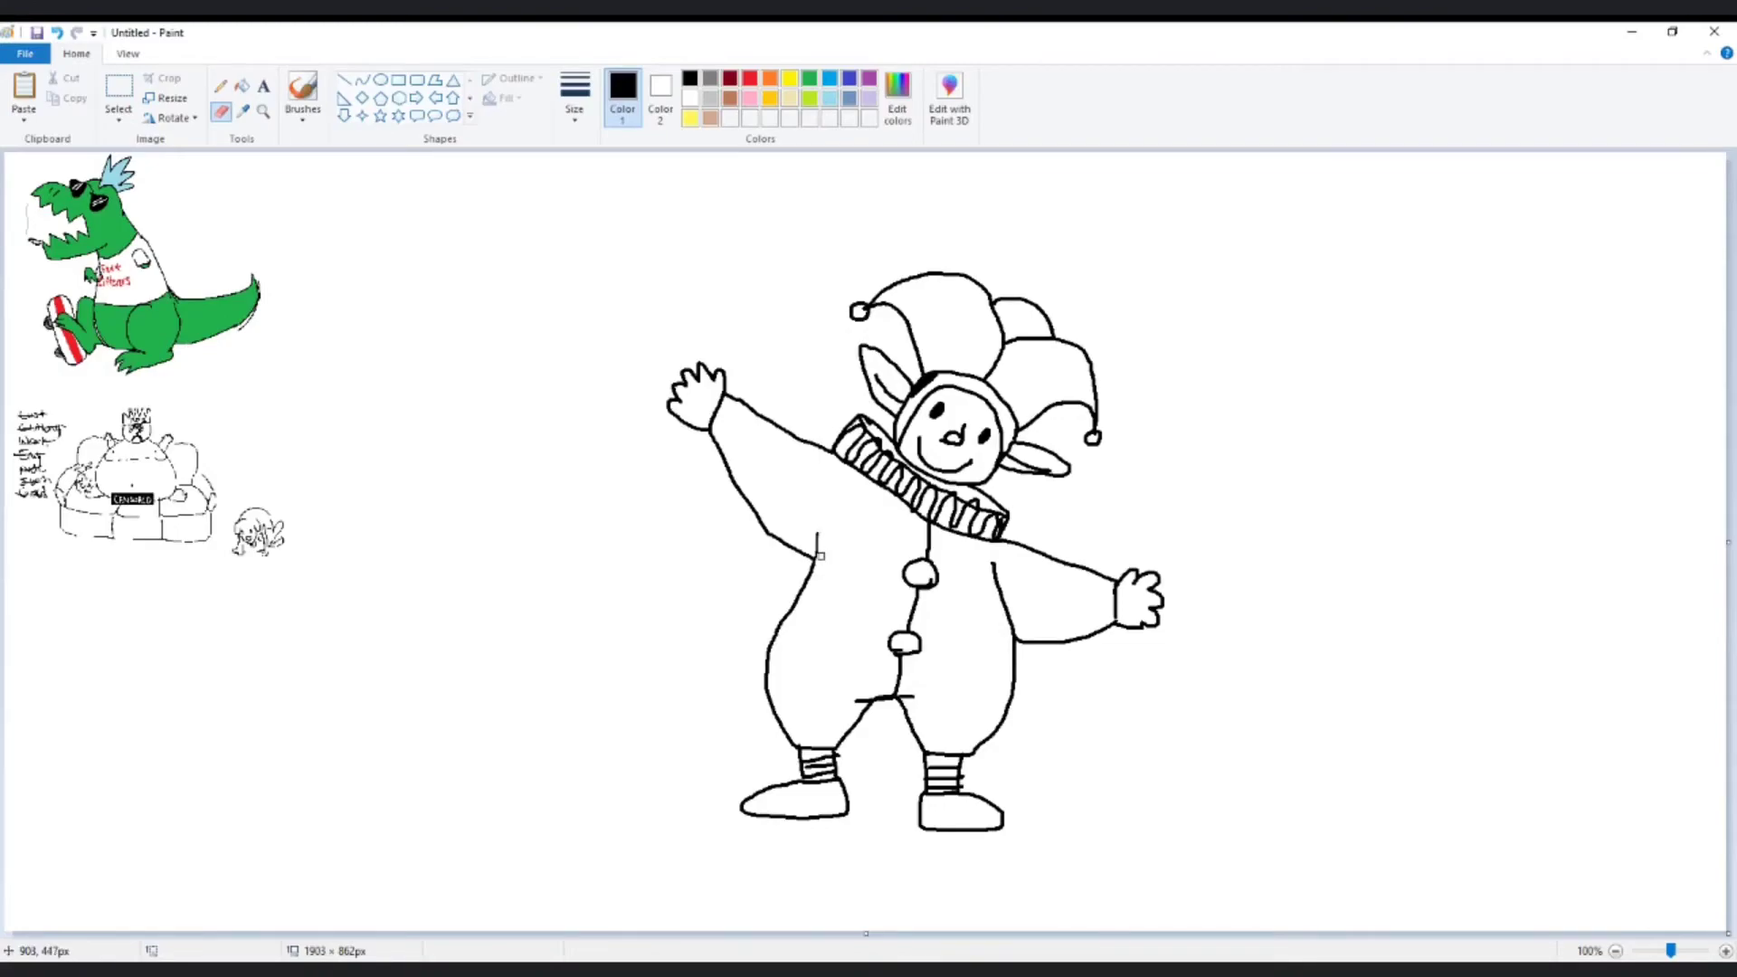
{"action": "left_click", "coordinate": [219, 86]}
{"action": "key", "text": "ctrl+z"}
{"action": "left_click_drag", "start_coordinate": [815, 568], "coordinate": [820, 511]}
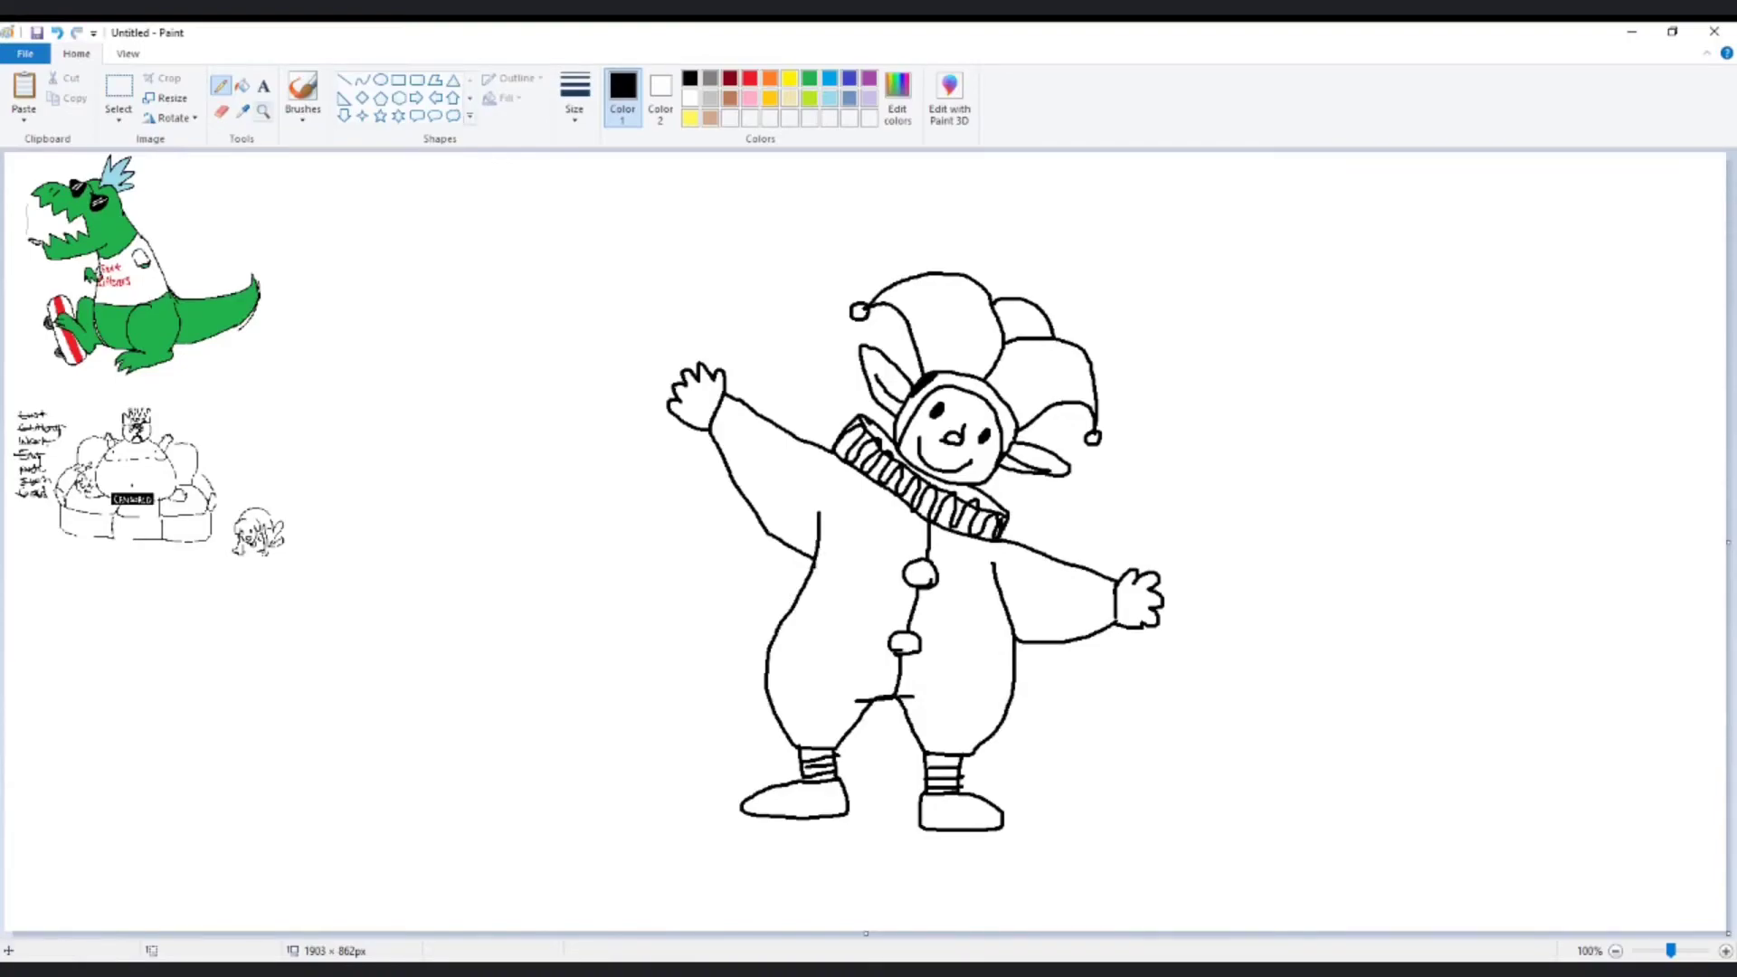
- Select the whole jester and move it slightly to the left on the canvas
{"action": "left_click", "coordinate": [118, 91]}
{"action": "mouse_move", "coordinate": [758, 338]}
{"action": "left_mouse_down"}
{"action": "mouse_move", "coordinate": [634, 217]}
{"action": "mouse_move", "coordinate": [1267, 853]}
{"action": "mouse_move", "coordinate": [1249, 876]}
{"action": "left_mouse_up"}
{"action": "left_click_drag", "start_coordinate": [1177, 814], "coordinate": [1094, 801]}
{"action": "left_click", "coordinate": [1307, 716]}
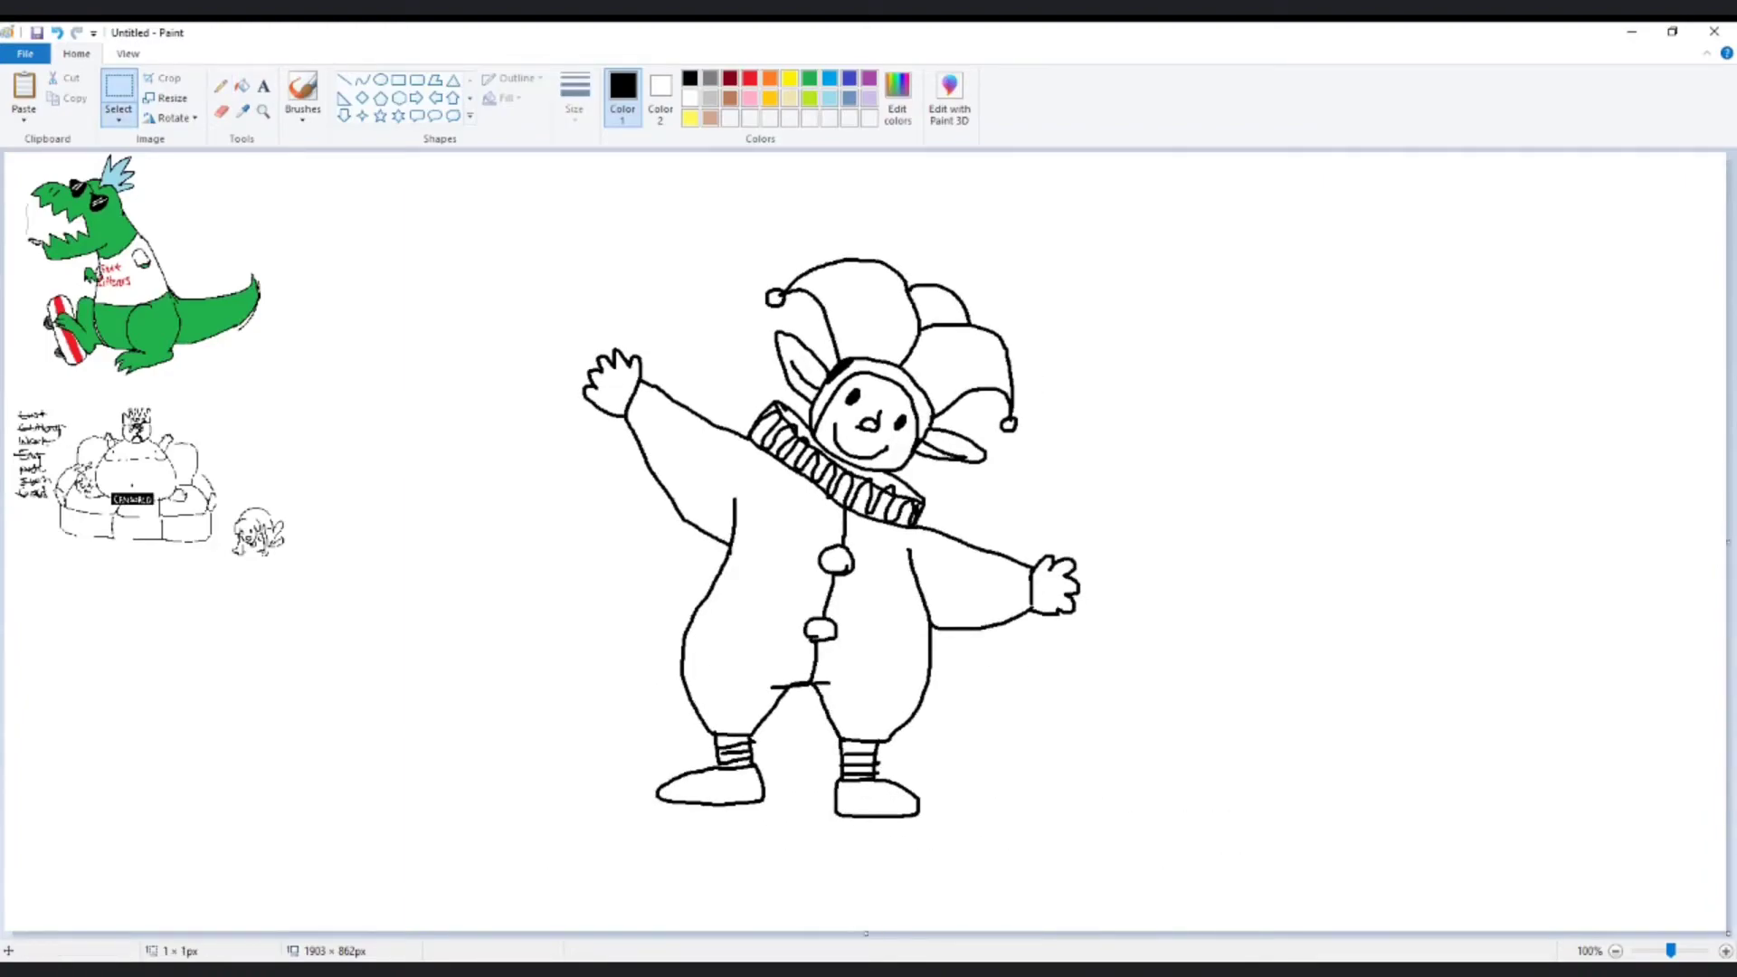
- Fill the jester's ears, the band around its face and the raised hand with green
{"action": "left_click", "coordinate": [241, 85]}
{"action": "left_click", "coordinate": [809, 77]}
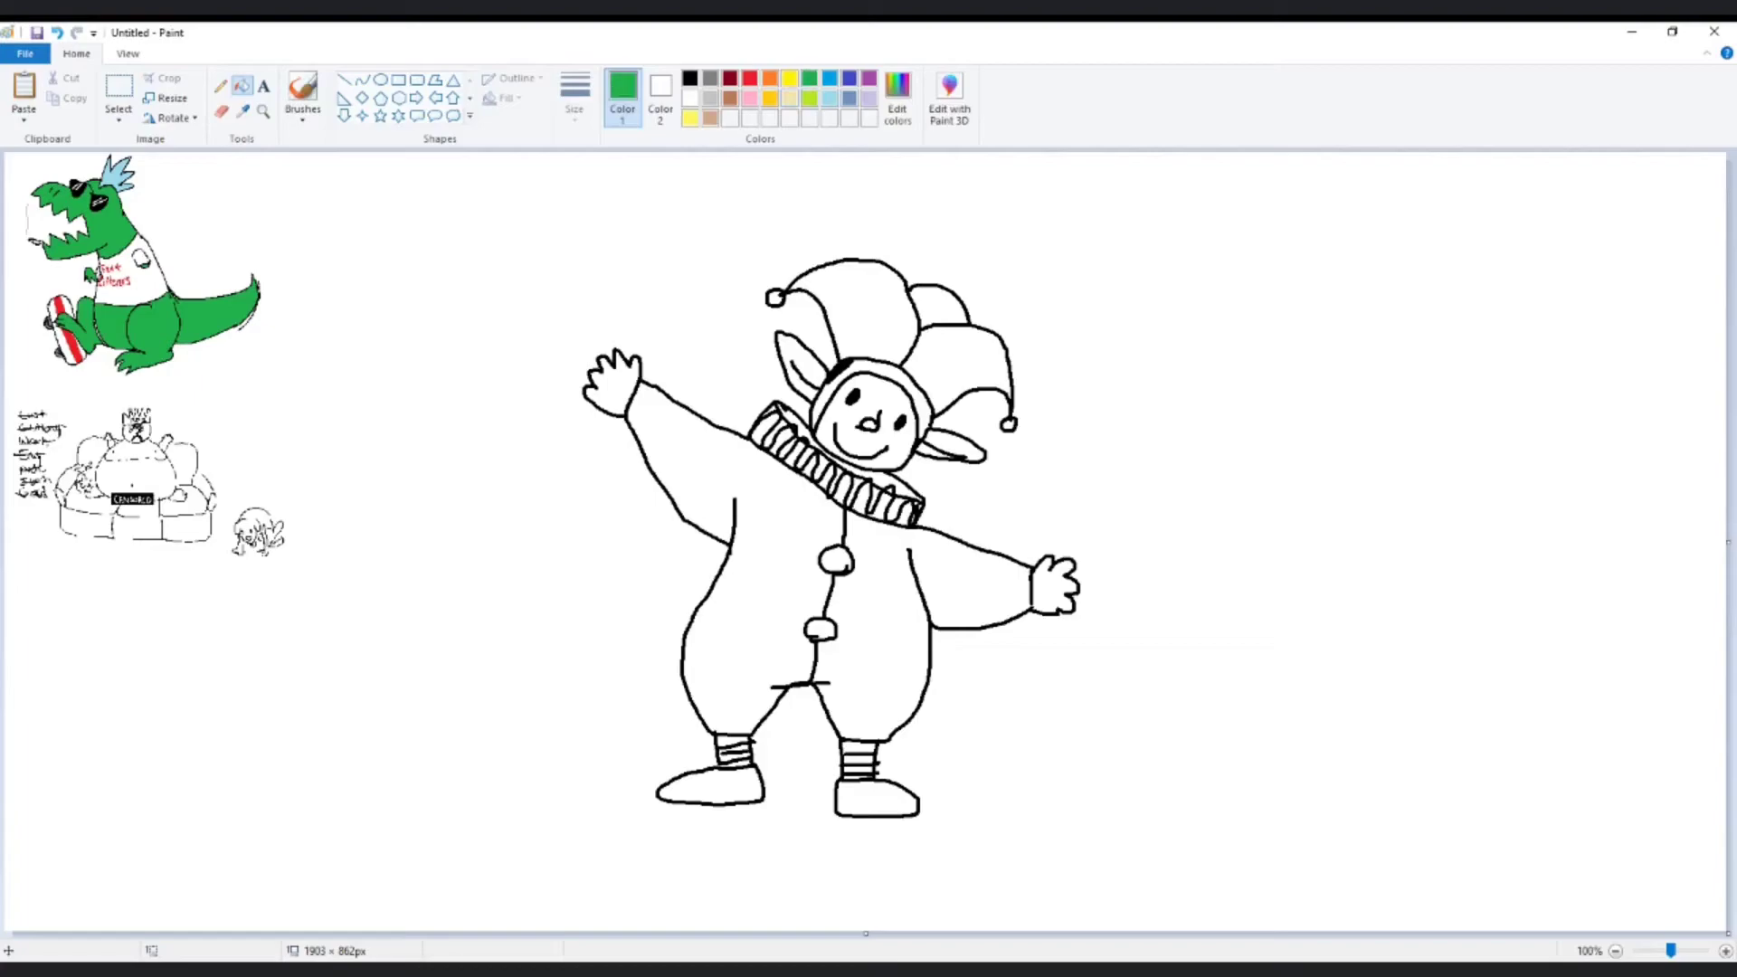
{"action": "left_click", "coordinate": [823, 372]}
{"action": "left_click", "coordinate": [850, 372]}
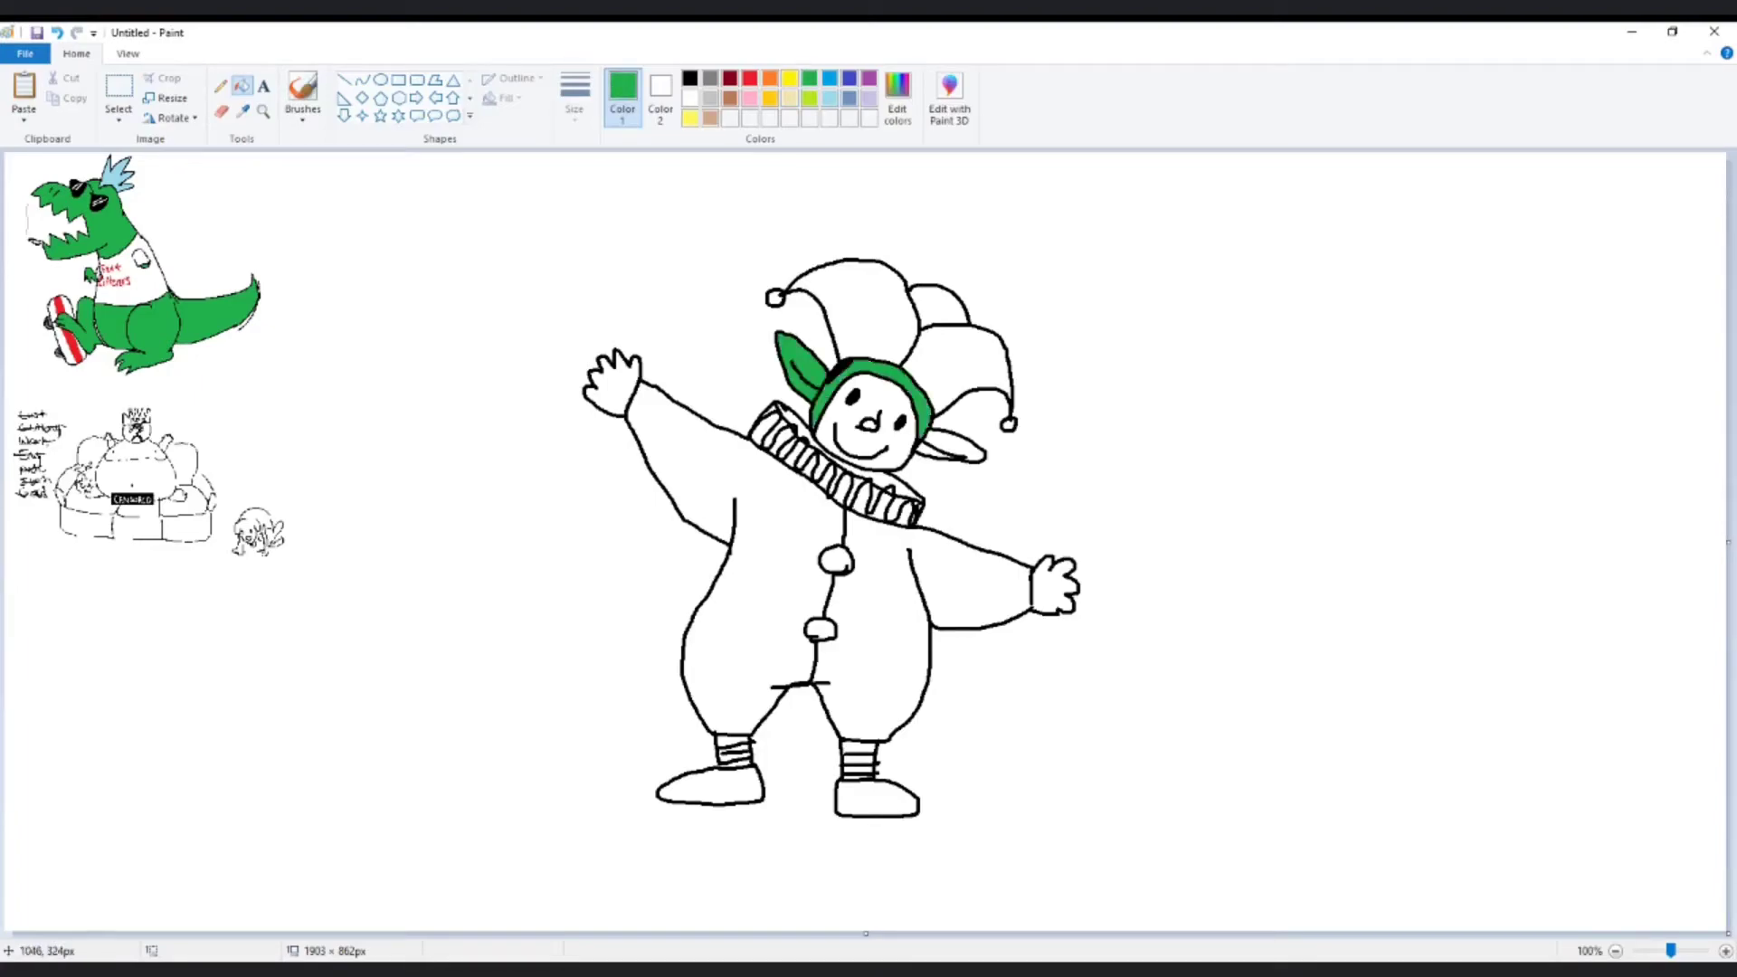
{"action": "left_click", "coordinate": [945, 457]}
{"action": "left_click", "coordinate": [614, 378]}
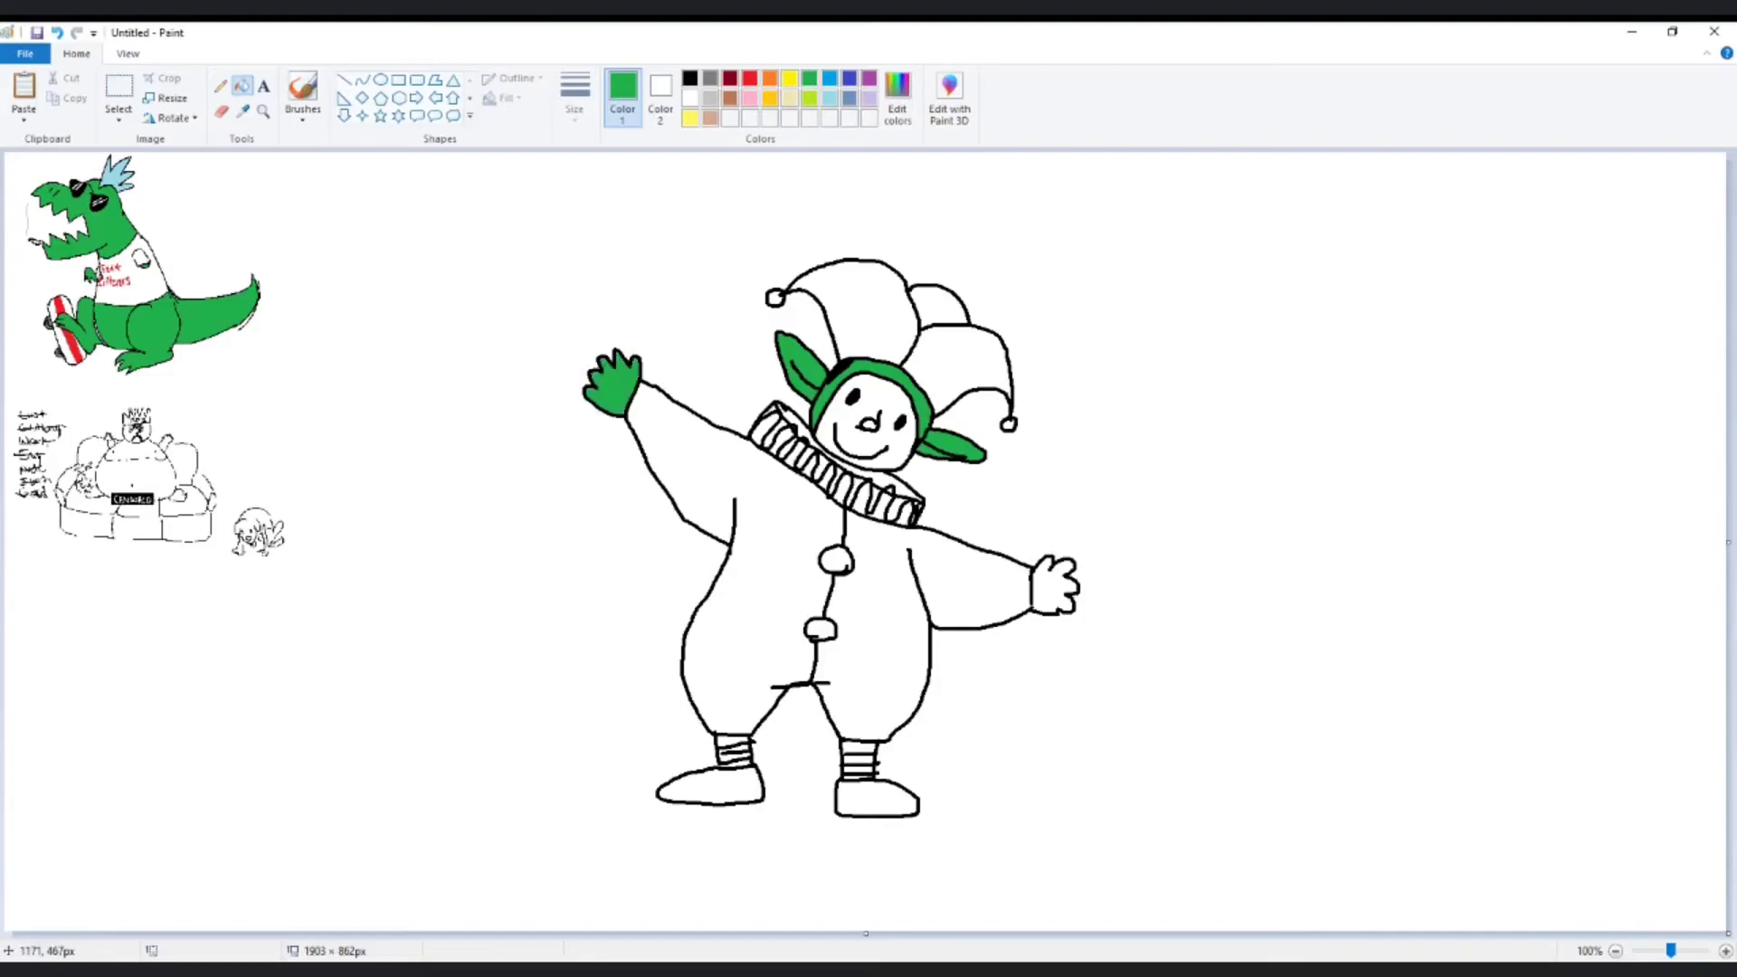
- Close the gap in the outstretched hand's outline and fill that hand with green
{"action": "left_click", "coordinate": [878, 634]}
{"action": "left_click", "coordinate": [1056, 598]}
{"action": "key", "text": "ctrl+z"}
{"action": "left_click", "coordinate": [220, 86]}
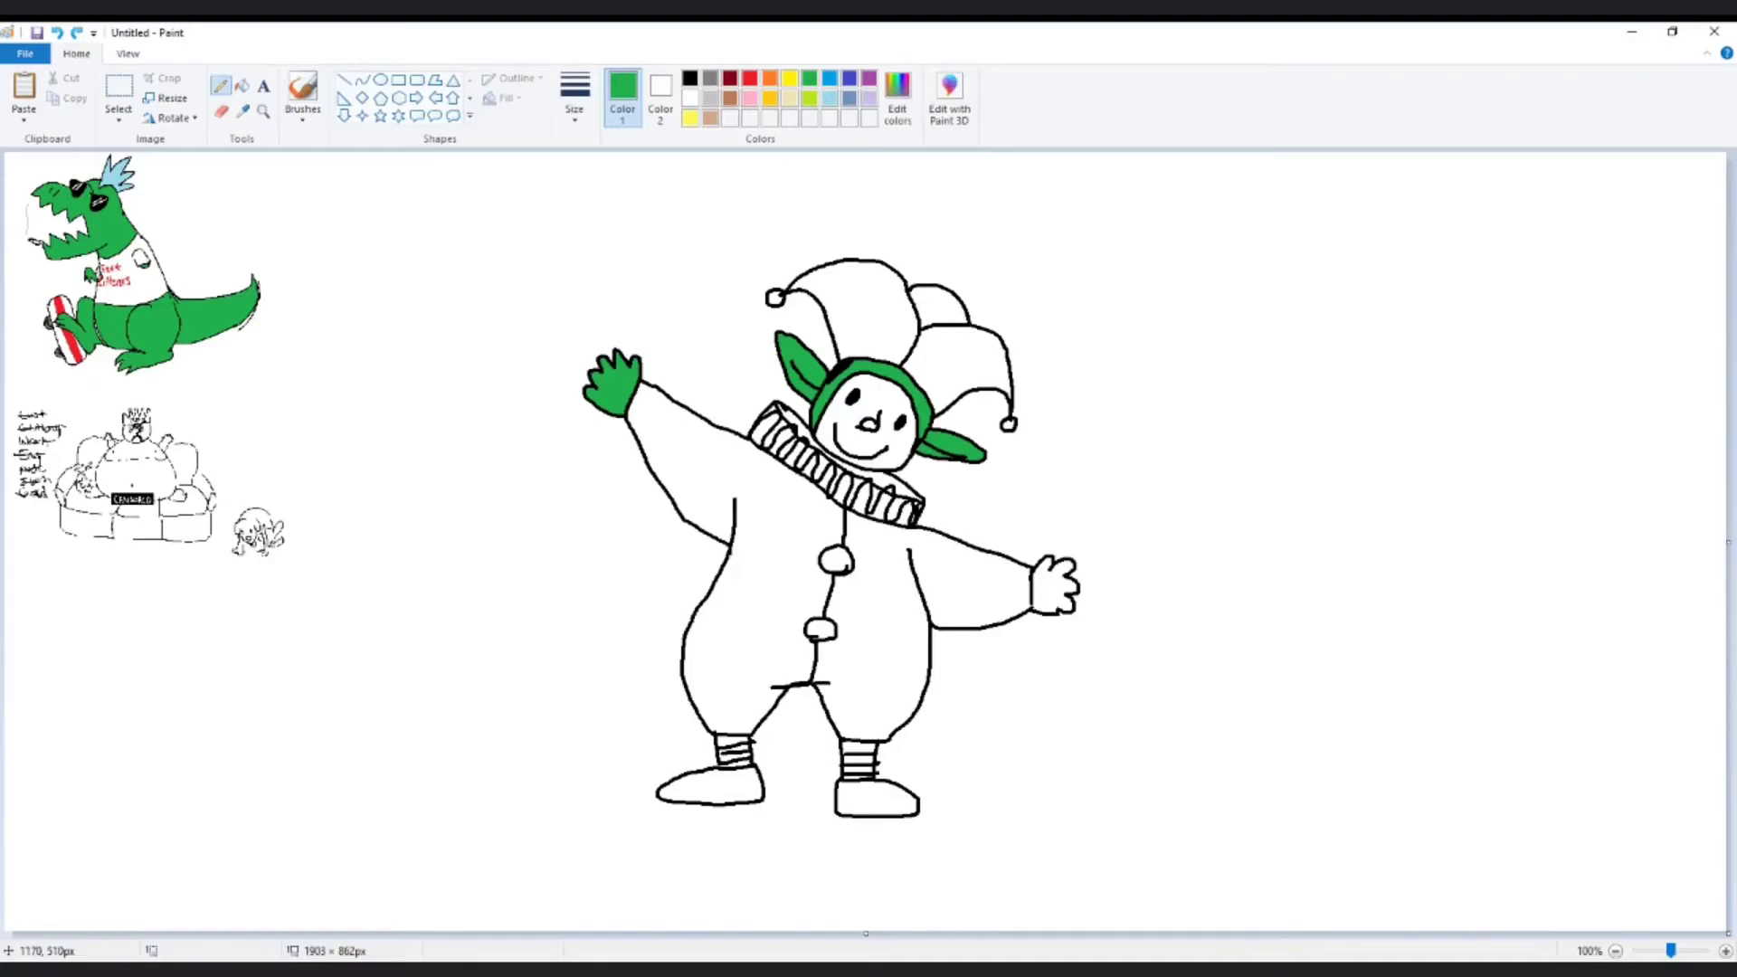
{"action": "left_click", "coordinate": [1031, 606]}
{"action": "left_click", "coordinate": [242, 86]}
{"action": "left_click", "coordinate": [1045, 601]}
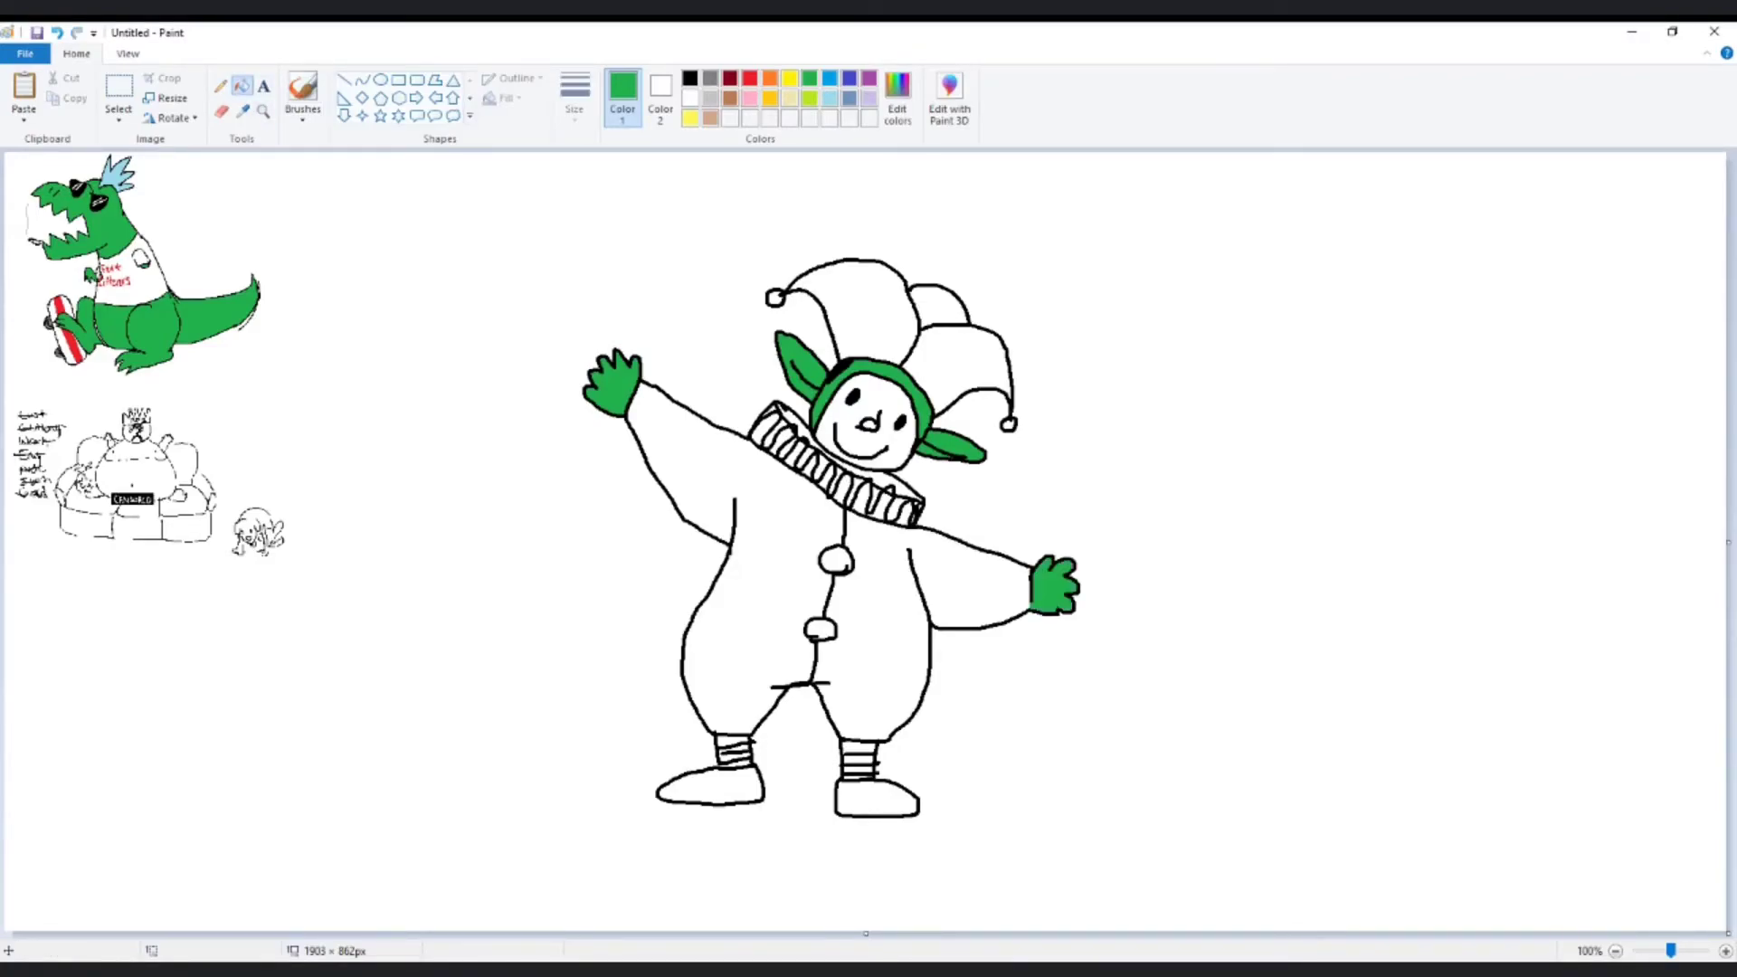
{"action": "left_click", "coordinate": [689, 77]}
{"action": "left_click", "coordinate": [738, 792]}
{"action": "left_click", "coordinate": [868, 799]}
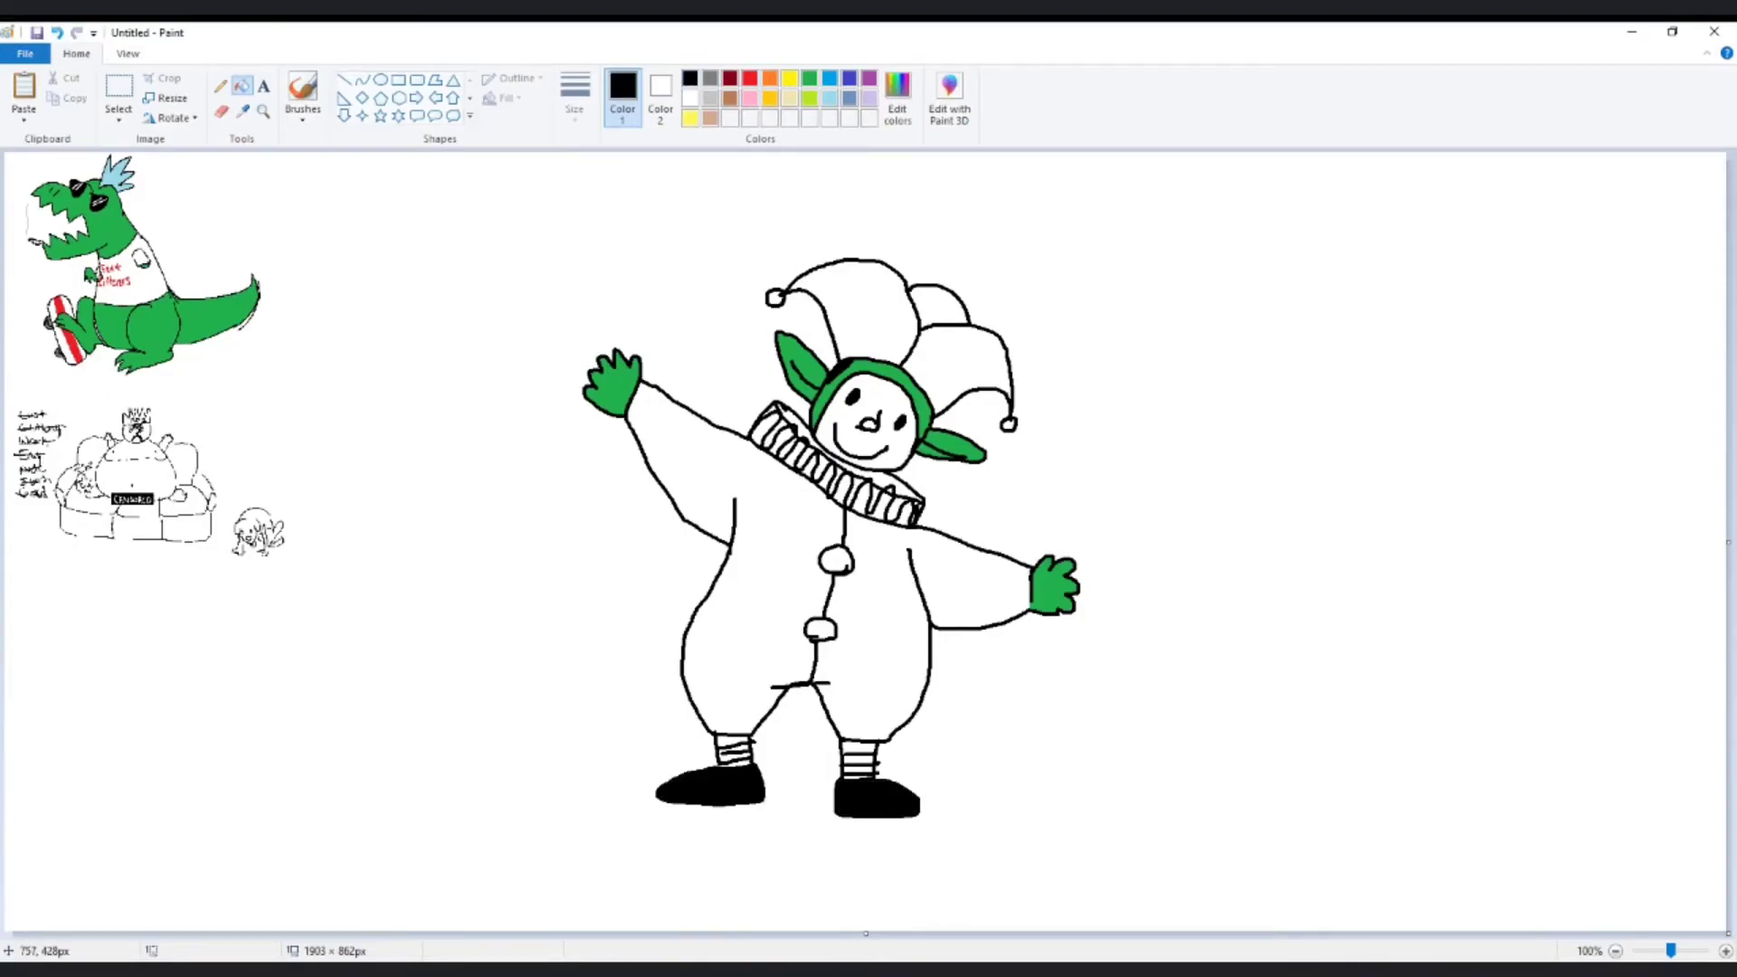
{"action": "key", "text": "ctrl+z"}
{"action": "key", "text": "ctrl+z"}
- Fill both of the jester's shoes with red
{"action": "left_click", "coordinate": [750, 78]}
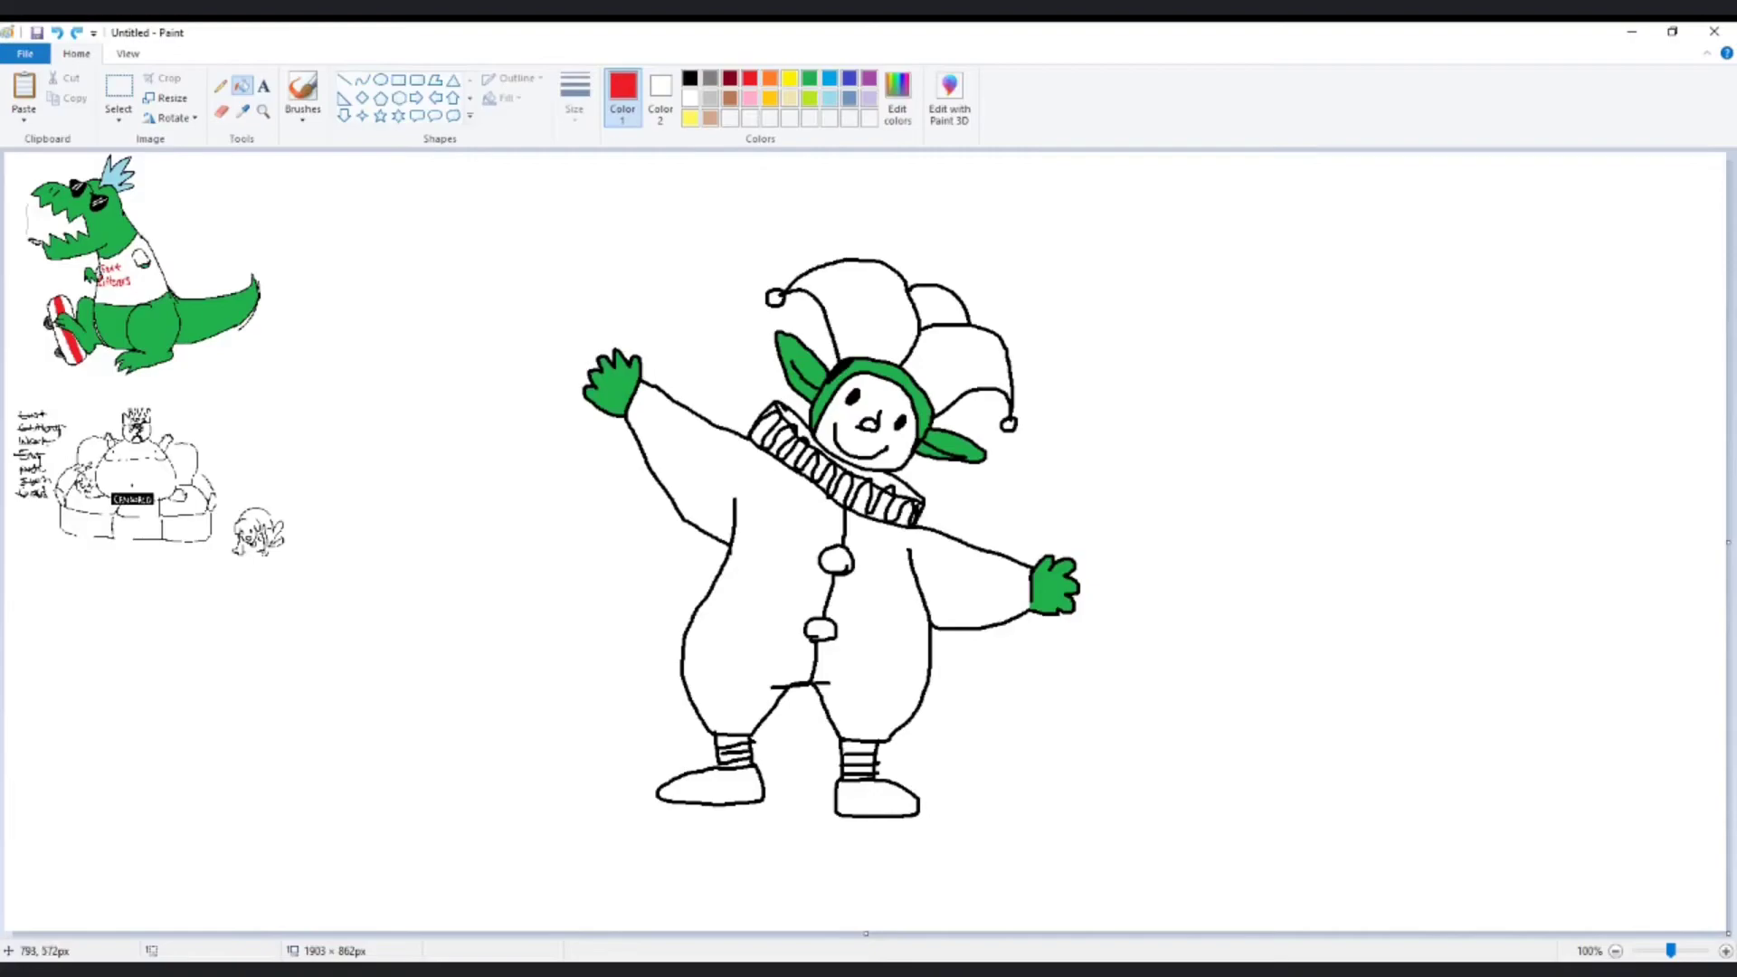
{"action": "left_click", "coordinate": [750, 799]}
{"action": "left_click", "coordinate": [860, 794]}
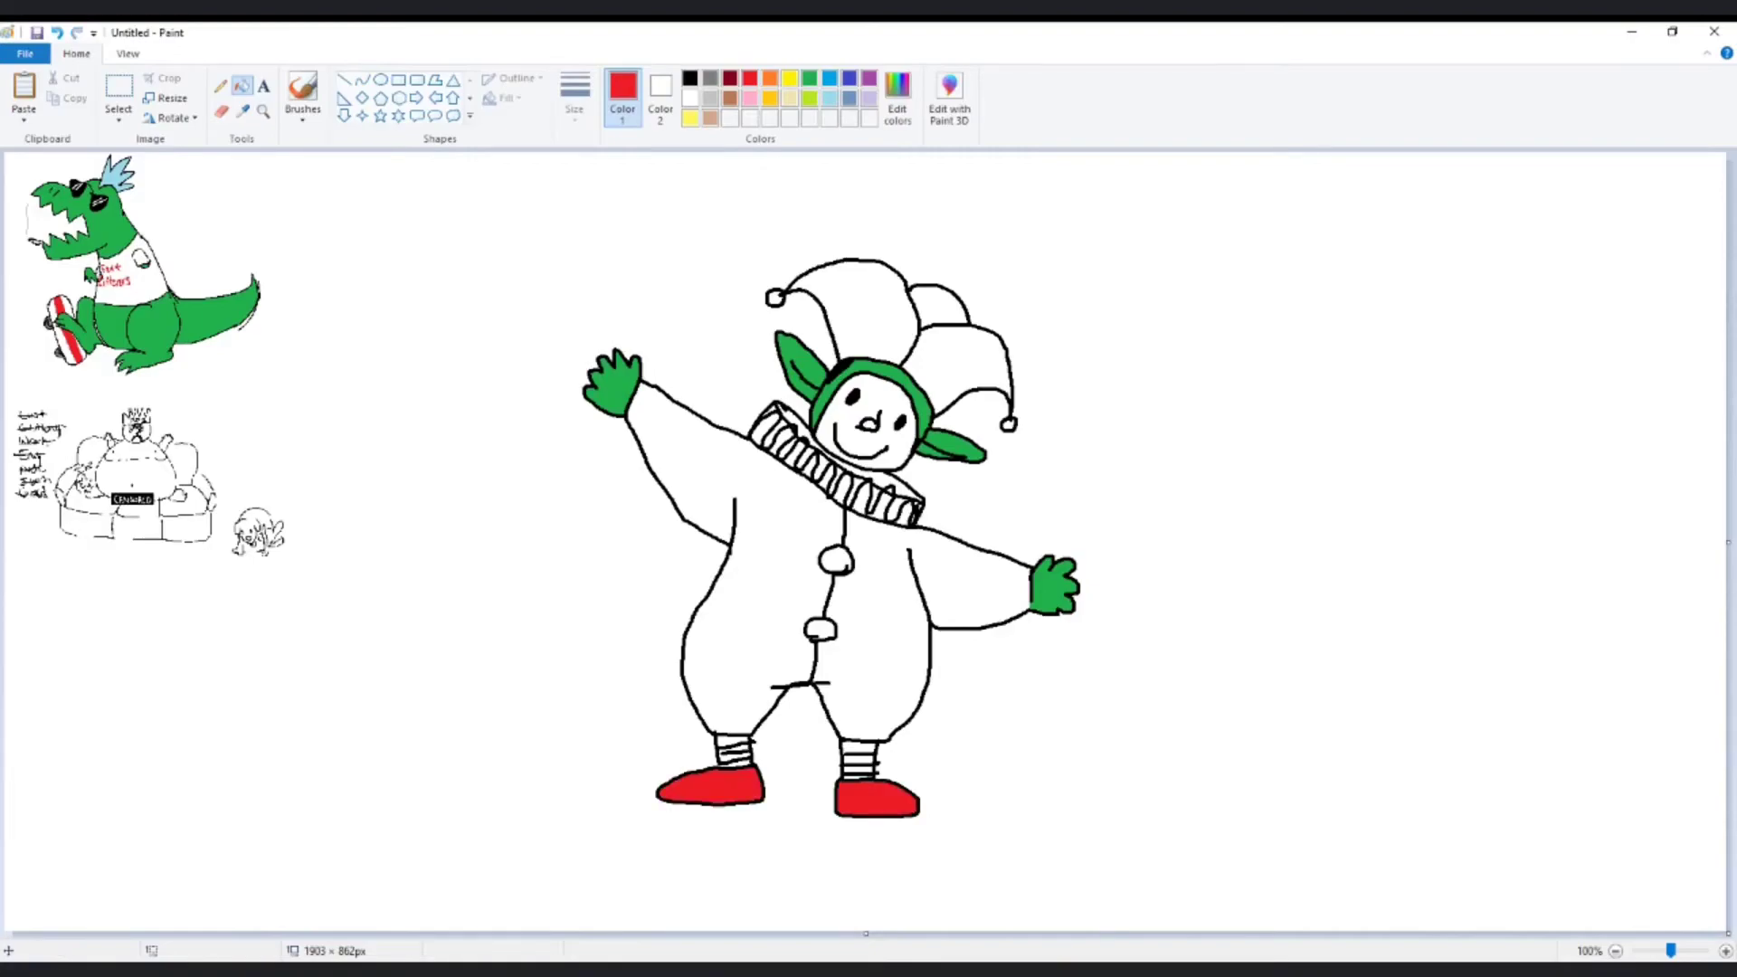
- Fill the suit half with the raised arm yellow and the other half, including its sleeve, light blue
{"action": "left_click", "coordinate": [790, 78]}
{"action": "left_click", "coordinate": [800, 534]}
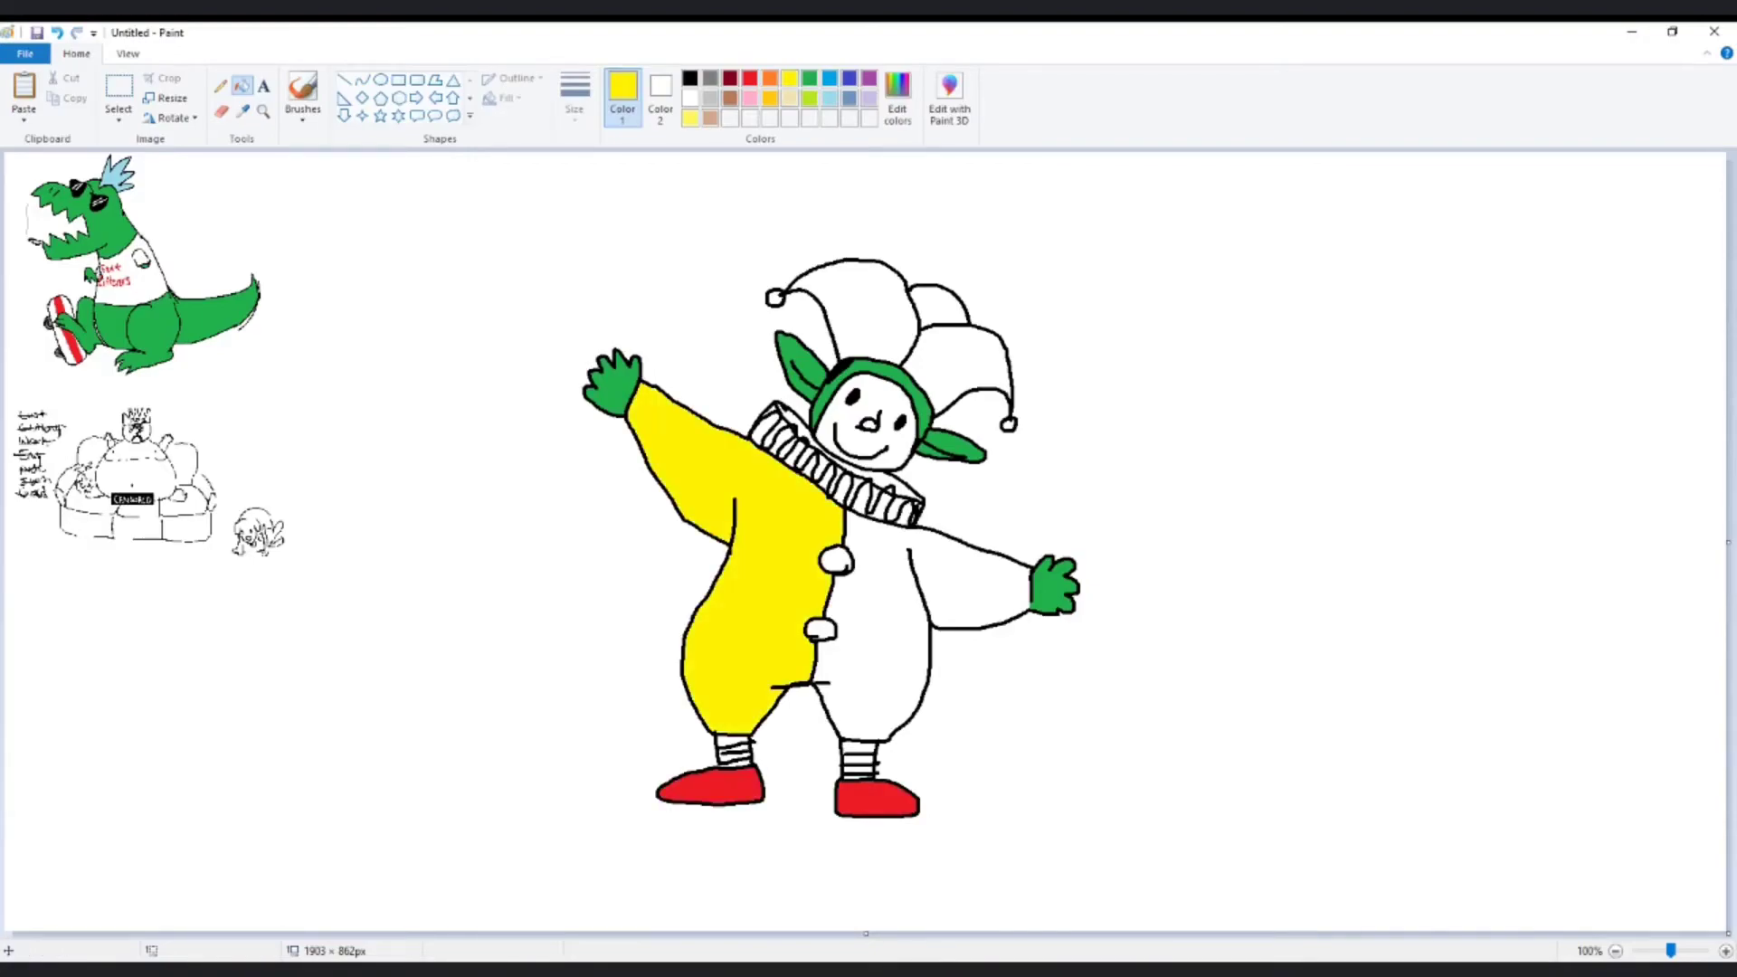
{"action": "left_click", "coordinate": [829, 98]}
{"action": "left_click", "coordinate": [874, 615]}
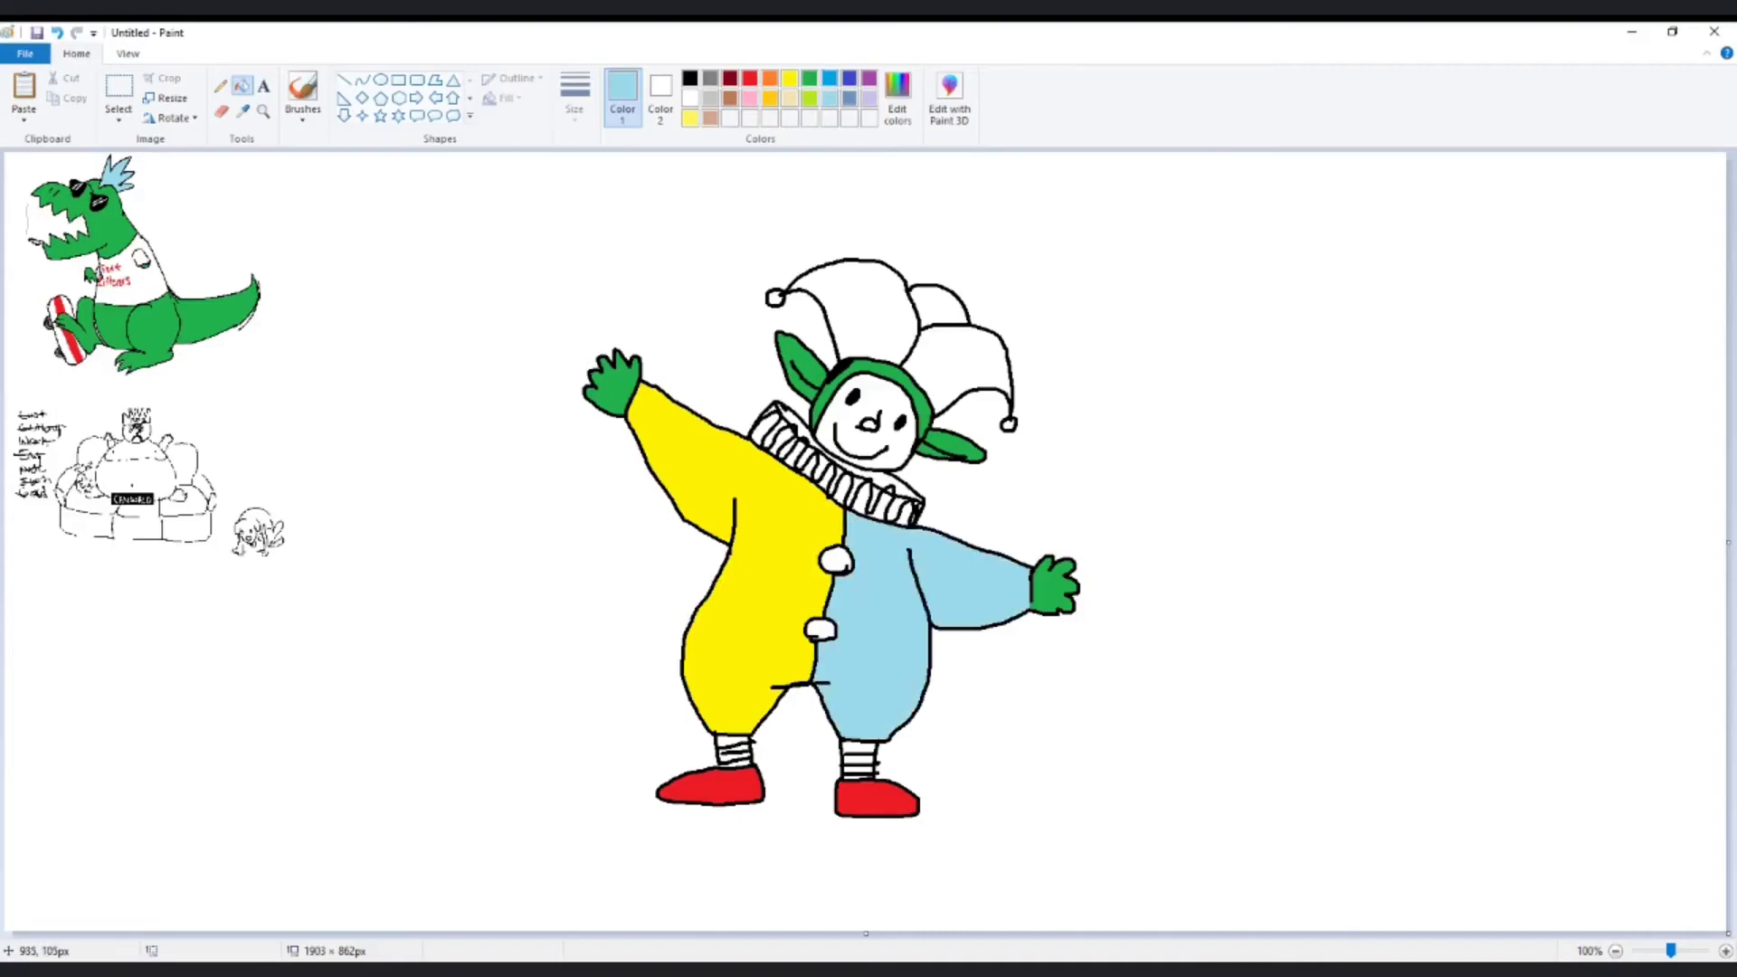
- Color the three jester hat sections: the front left one red, the right one orange and the back one purple
{"action": "left_click", "coordinate": [750, 78]}
{"action": "left_click", "coordinate": [880, 337]}
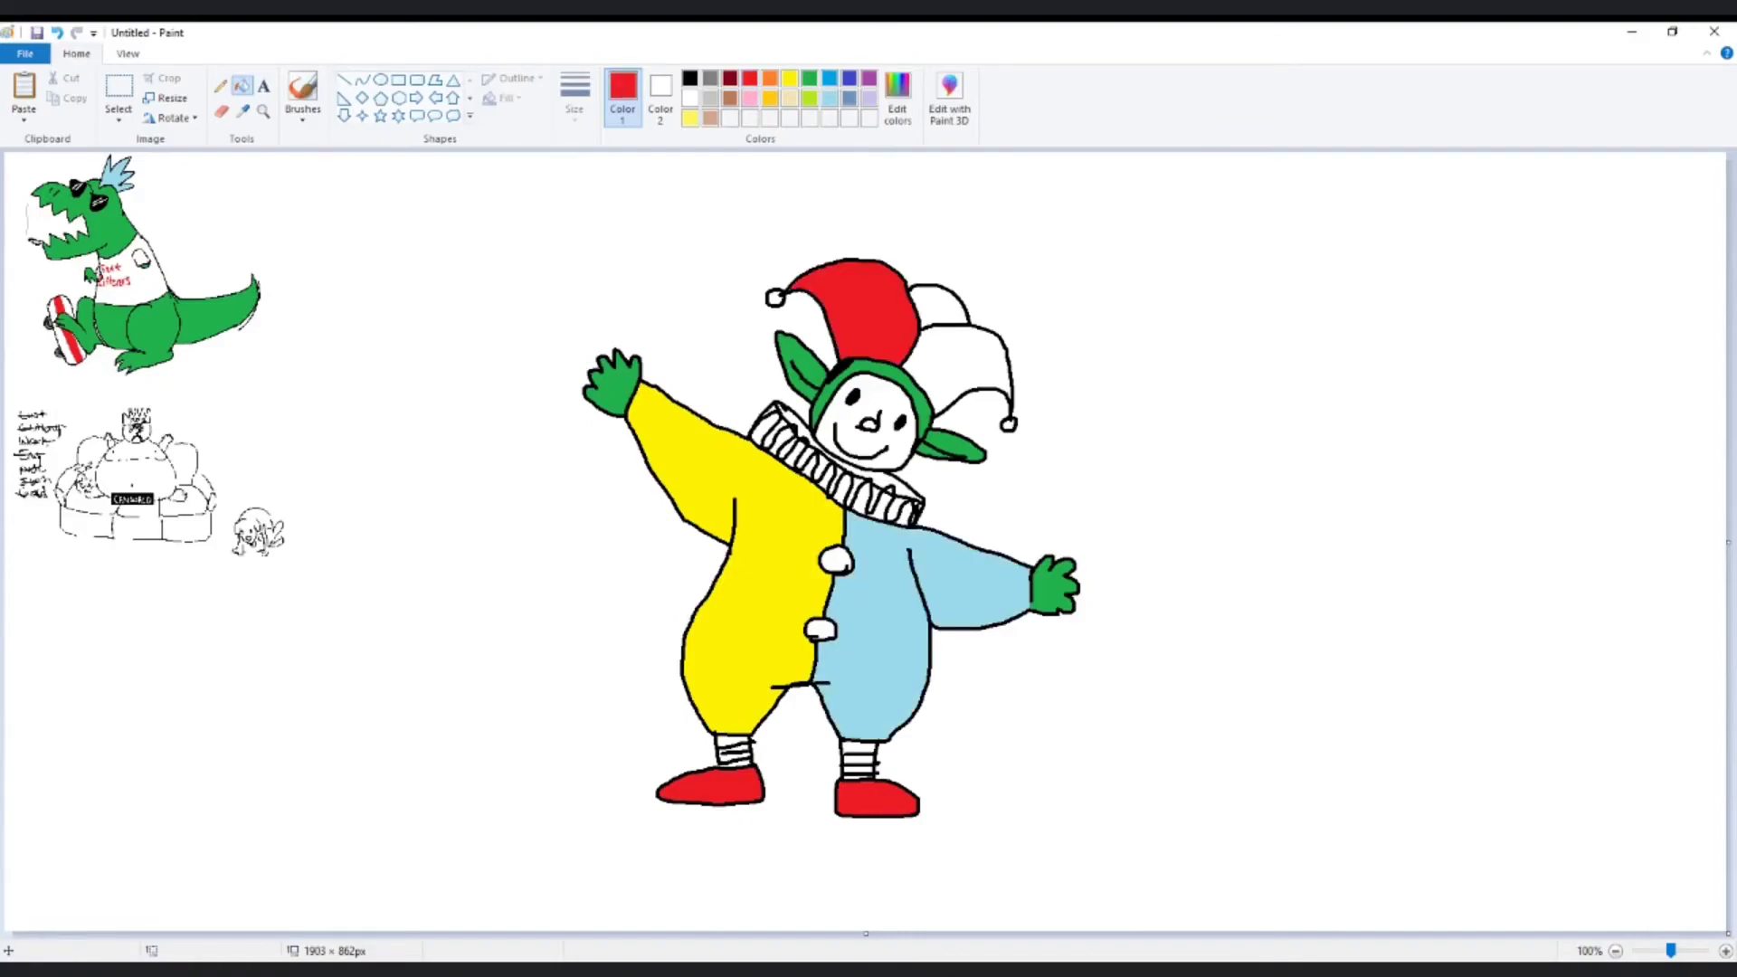
{"action": "left_click", "coordinate": [770, 78]}
{"action": "left_click", "coordinate": [947, 361]}
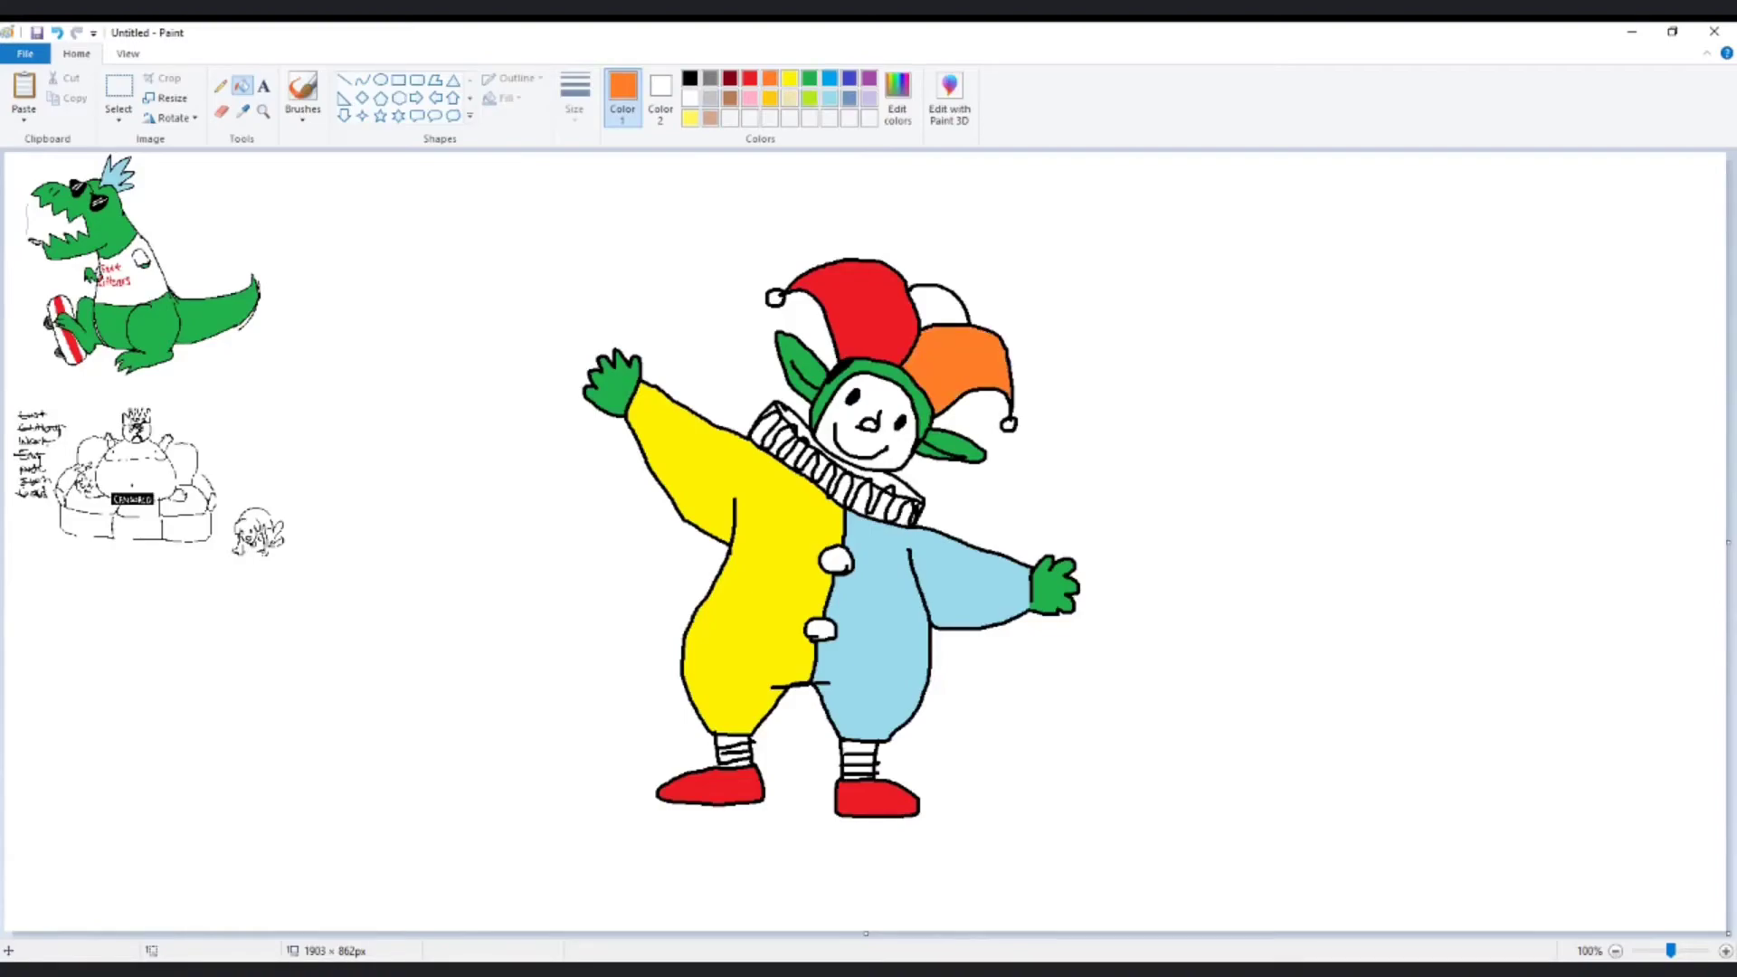
{"action": "left_click", "coordinate": [869, 78]}
{"action": "left_click", "coordinate": [954, 307]}
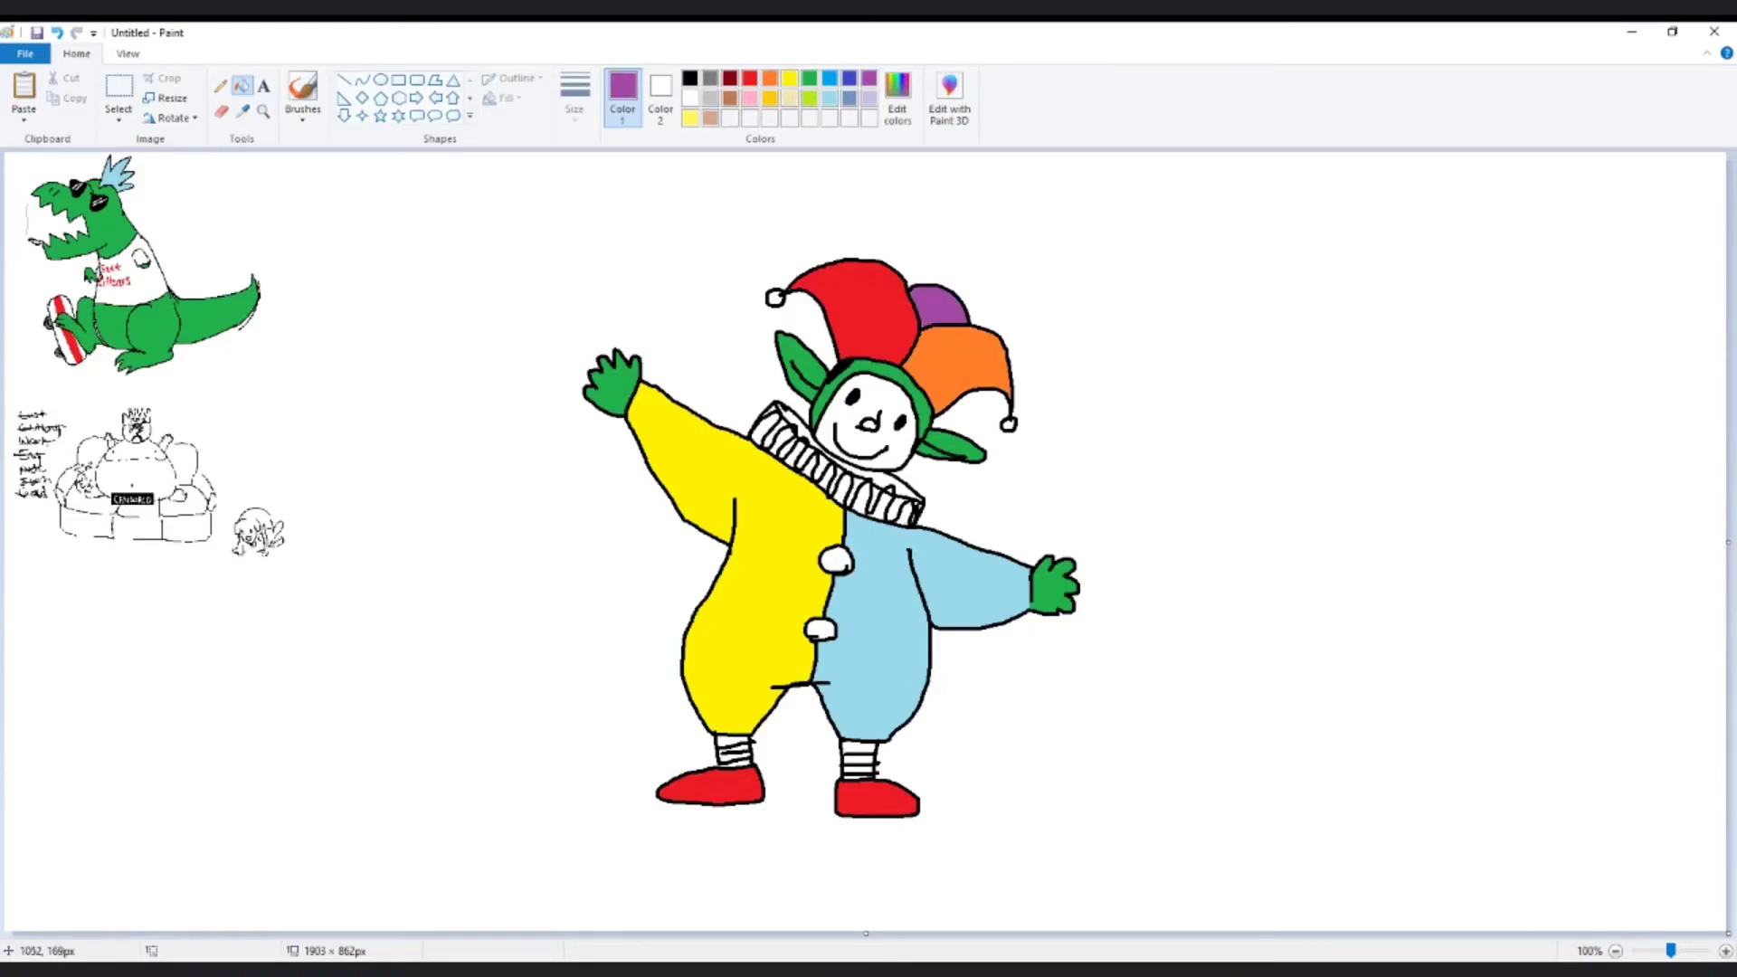
- Fill the jester's nose and both suit buttons with red
{"action": "left_click", "coordinate": [750, 78]}
{"action": "left_click", "coordinate": [869, 424]}
{"action": "left_click", "coordinate": [835, 560]}
{"action": "left_click", "coordinate": [821, 630]}
- Select the colored jester and reposition it slightly further left and higher on the canvas
{"action": "left_click", "coordinate": [119, 95]}
{"action": "left_click_drag", "start_coordinate": [544, 178], "coordinate": [1076, 841]}
{"action": "left_click_drag", "start_coordinate": [814, 507], "coordinate": [766, 611]}
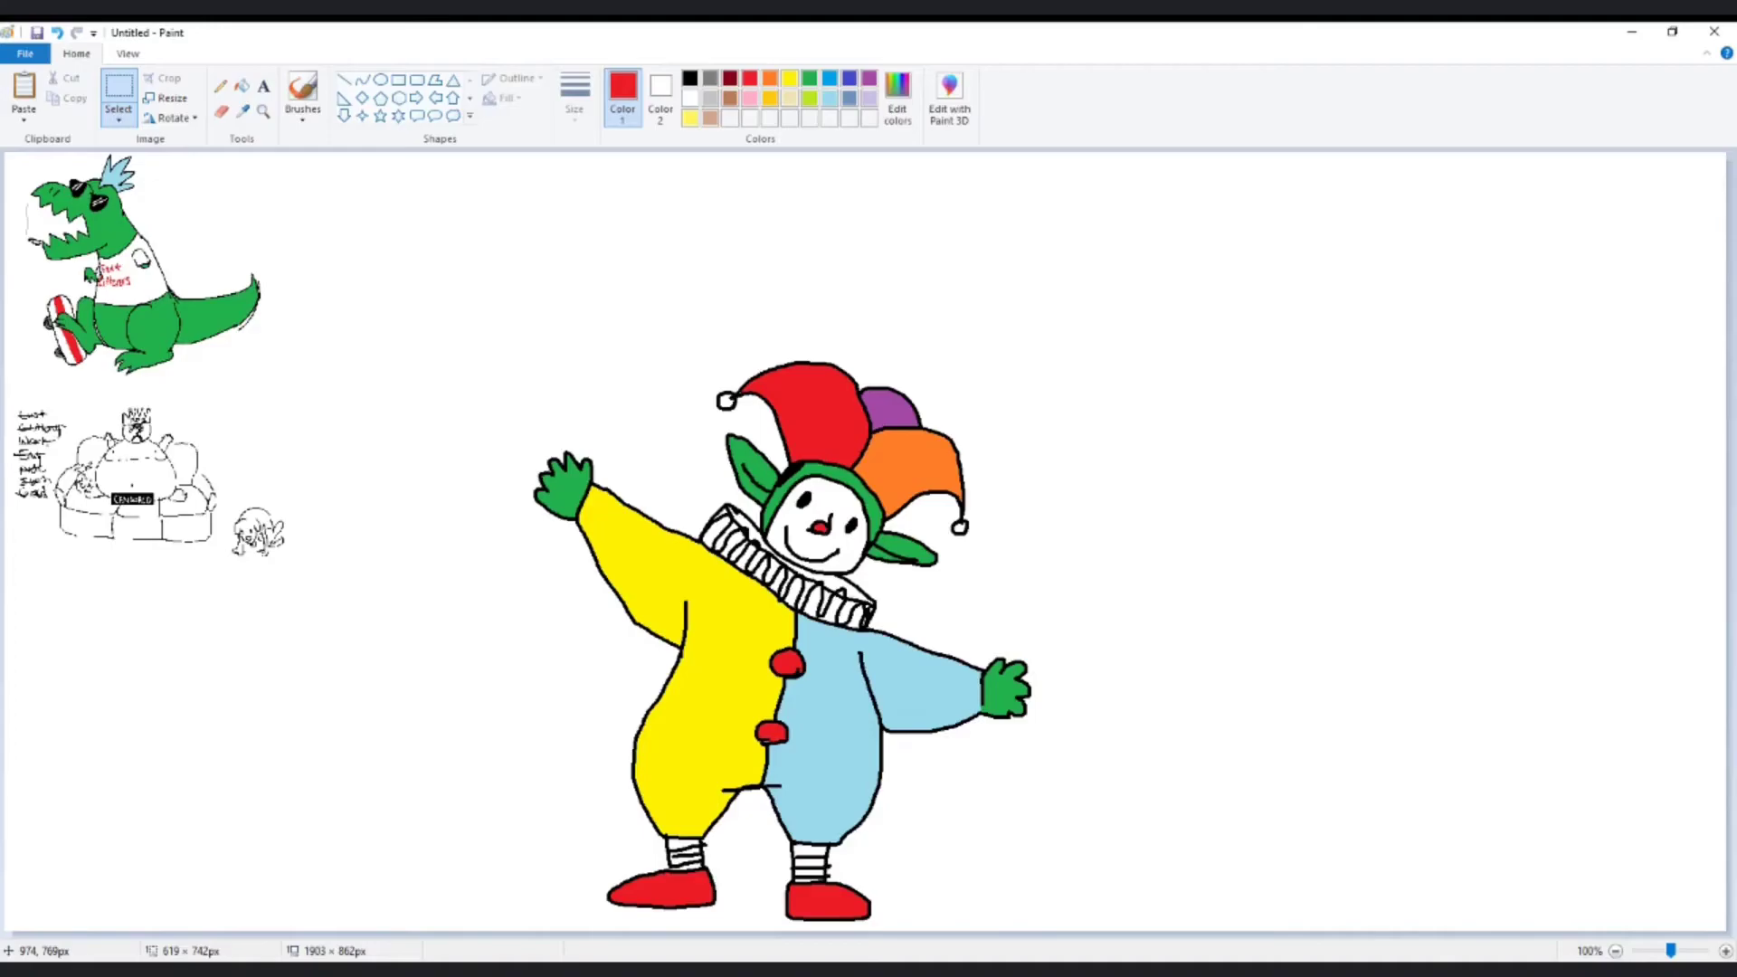
{"action": "left_click_drag", "start_coordinate": [886, 849], "coordinate": [1293, 864]}
{"action": "left_click_drag", "start_coordinate": [1375, 789], "coordinate": [989, 652]}
{"action": "left_click_drag", "start_coordinate": [1353, 728], "coordinate": [1357, 731]}
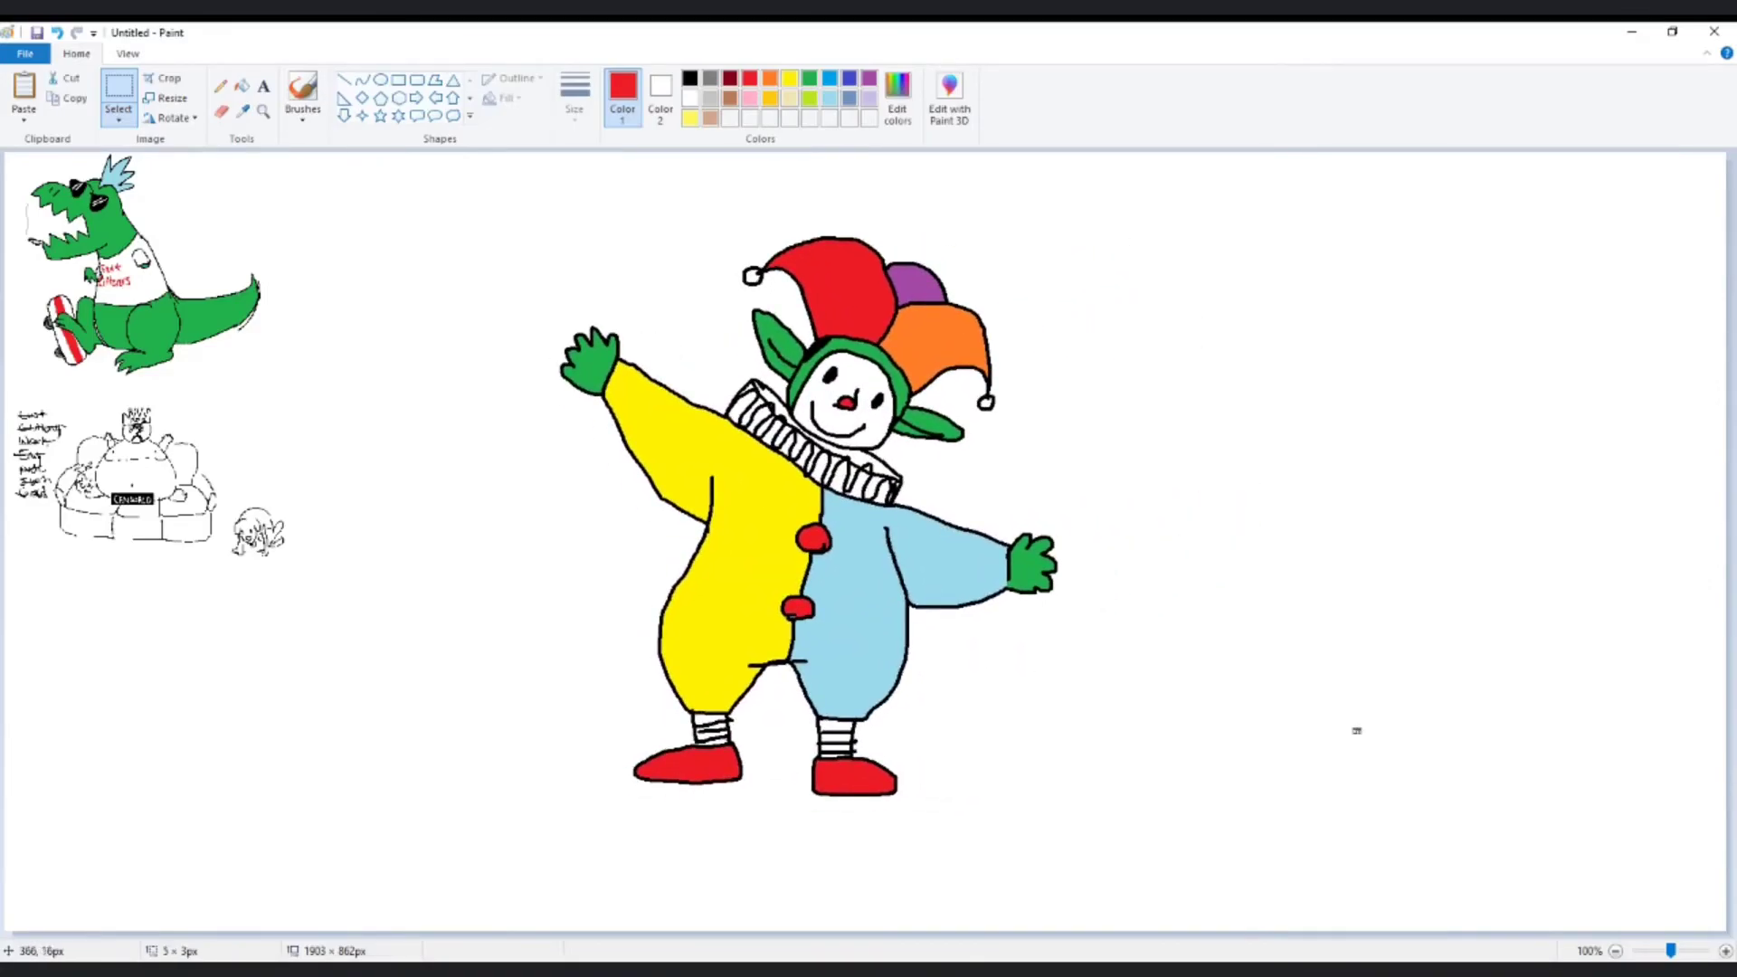
- Draw a double-ended knife in black outline, held in the jester's raised hand
{"action": "left_click", "coordinate": [219, 85]}
{"action": "left_click", "coordinate": [689, 78]}
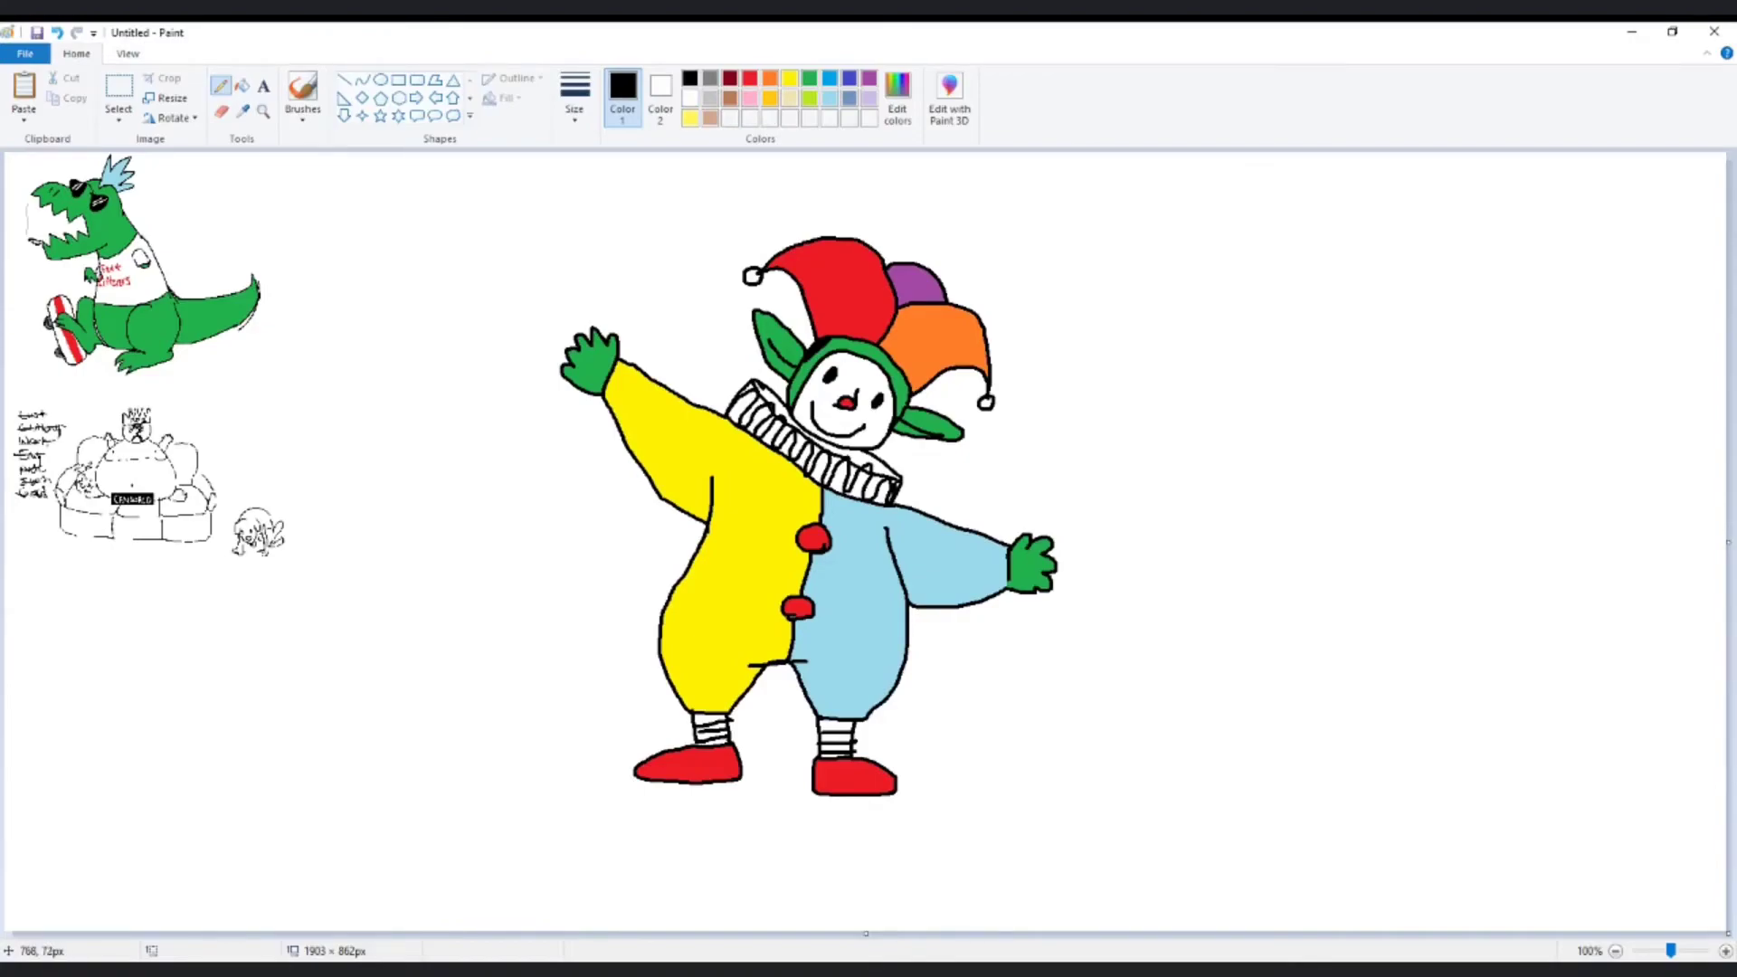
{"action": "left_click", "coordinate": [221, 111]}
{"action": "left_click", "coordinate": [220, 86]}
{"action": "mouse_move", "coordinate": [603, 336]}
{"action": "left_mouse_down"}
{"action": "mouse_move", "coordinate": [577, 375]}
{"action": "mouse_move", "coordinate": [618, 333]}
{"action": "mouse_move", "coordinate": [598, 333]}
{"action": "mouse_move", "coordinate": [628, 278]}
{"action": "mouse_move", "coordinate": [614, 344]}
{"action": "mouse_move", "coordinate": [566, 414]}
{"action": "mouse_move", "coordinate": [570, 455]}
{"action": "mouse_move", "coordinate": [561, 423]}
{"action": "mouse_move", "coordinate": [559, 493]}
{"action": "mouse_move", "coordinate": [573, 451]}
{"action": "left_mouse_up"}
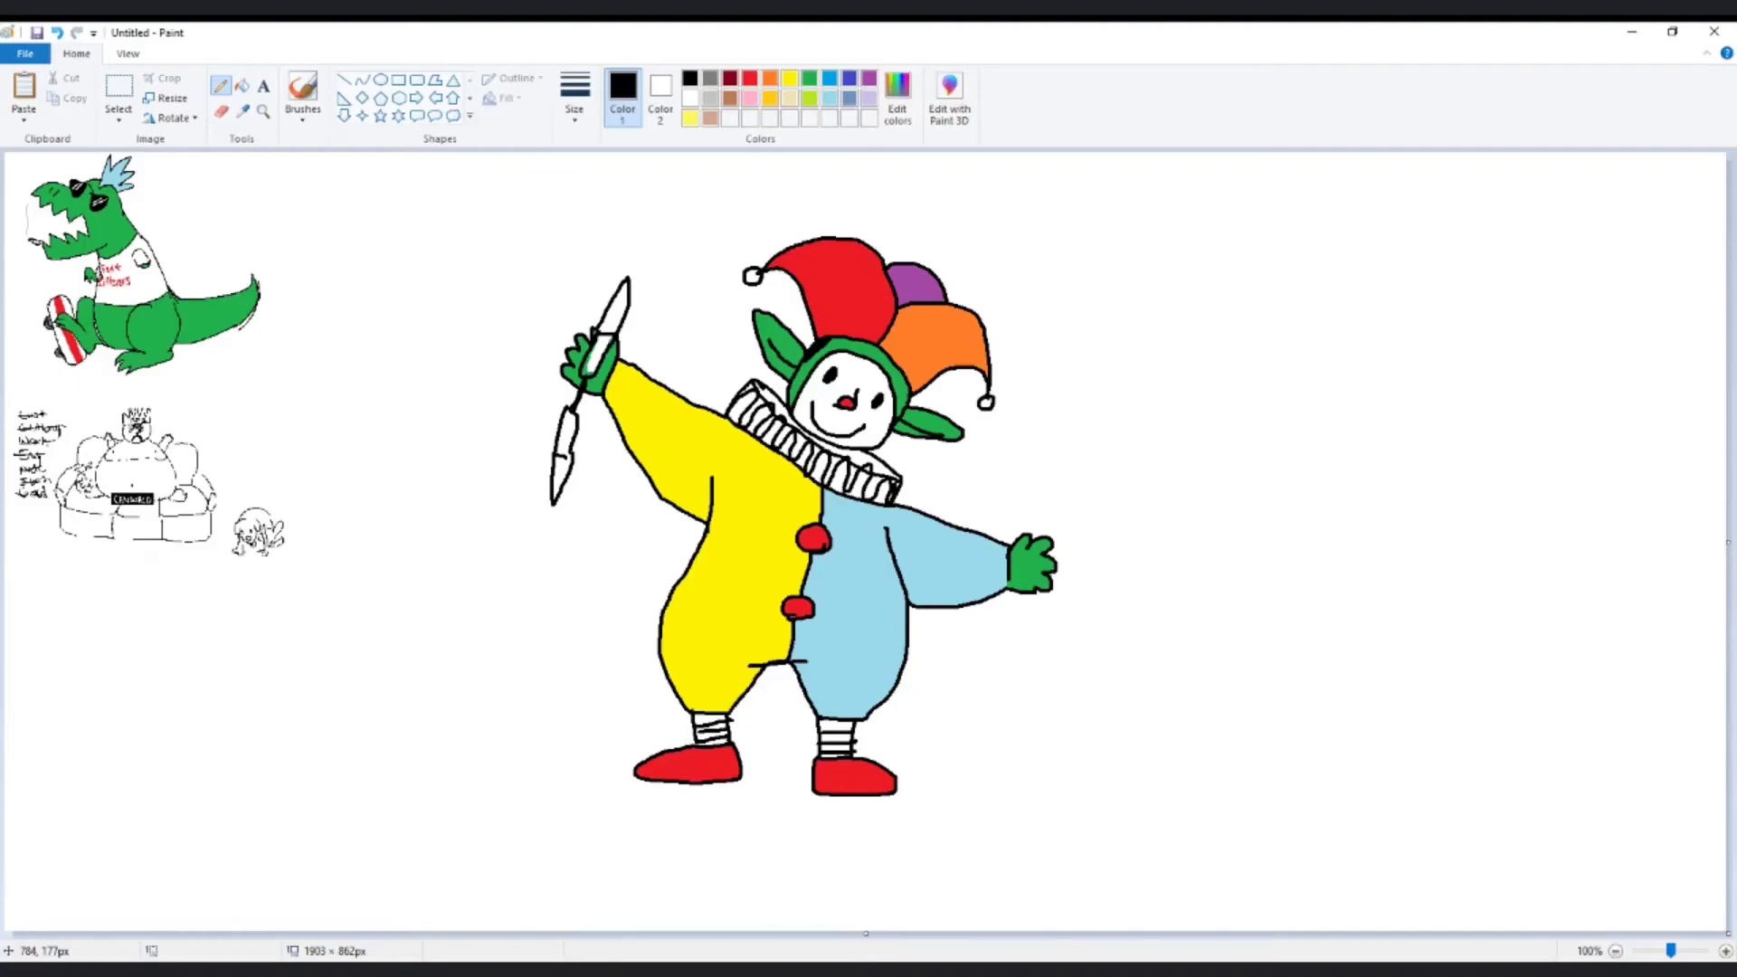
- Close off the knife's lower grip from its blade with a line and fill both grips with black
{"action": "left_click", "coordinate": [241, 86]}
{"action": "left_click", "coordinate": [597, 355]}
{"action": "left_click", "coordinate": [566, 445]}
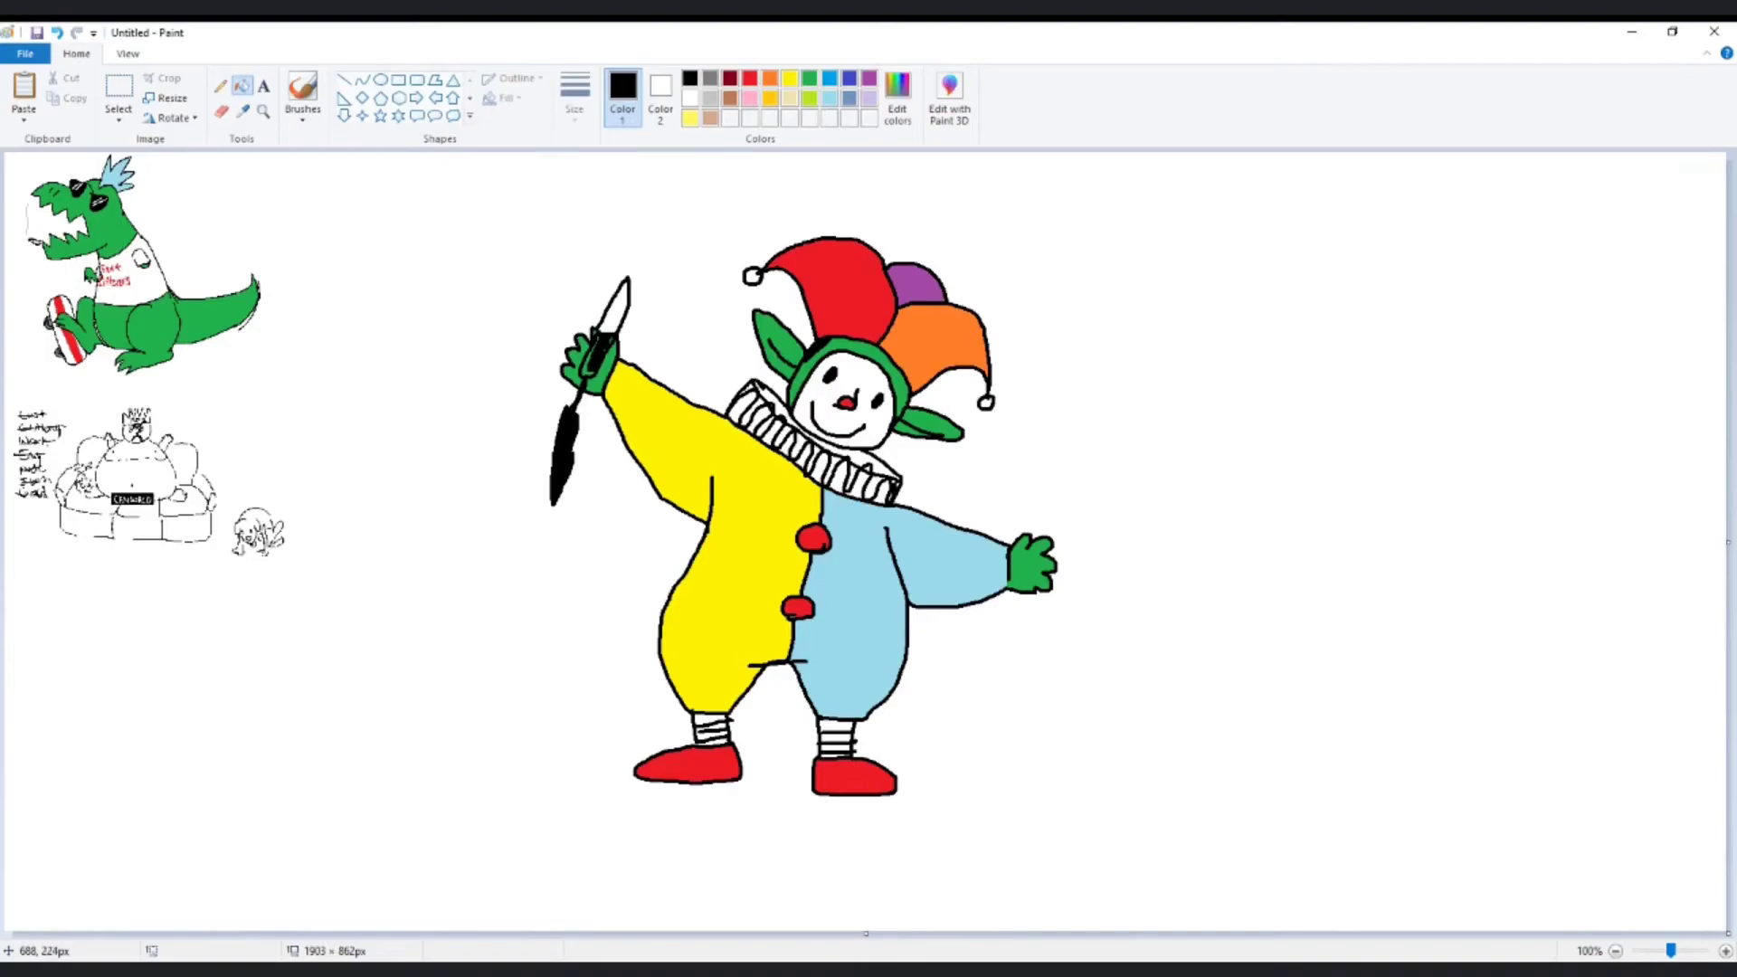
{"action": "key", "text": "ctrl+z"}
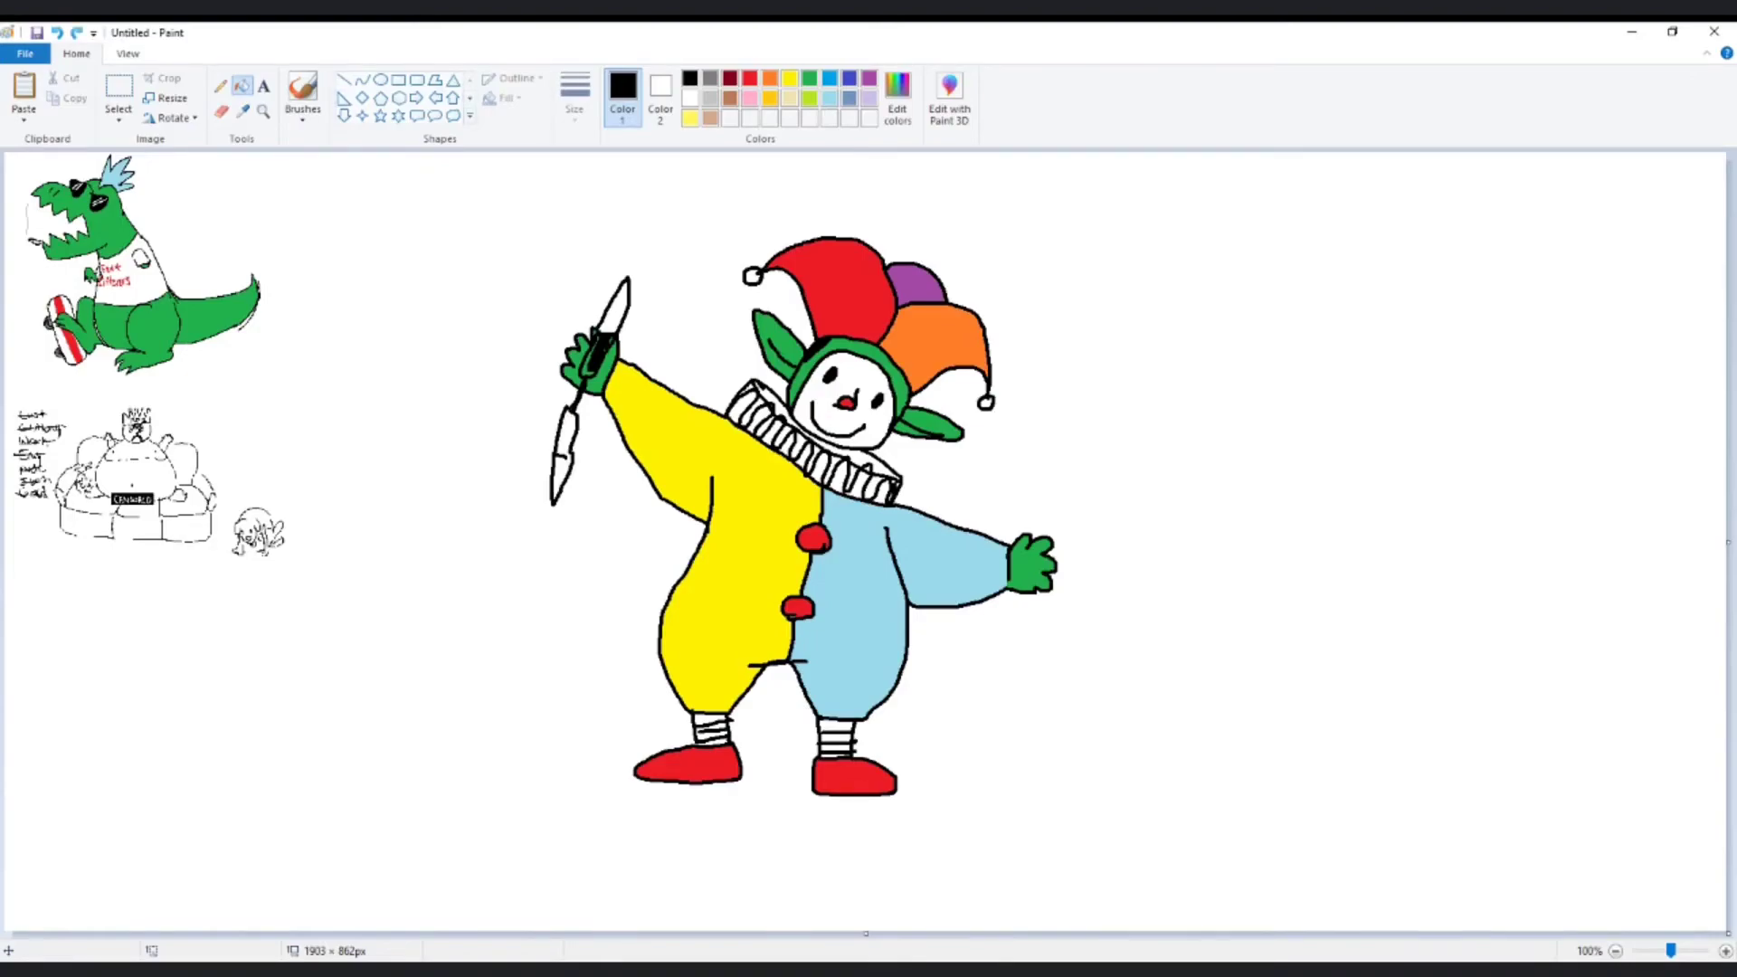
{"action": "left_click", "coordinate": [220, 86]}
{"action": "left_click_drag", "start_coordinate": [572, 460], "coordinate": [582, 364]}
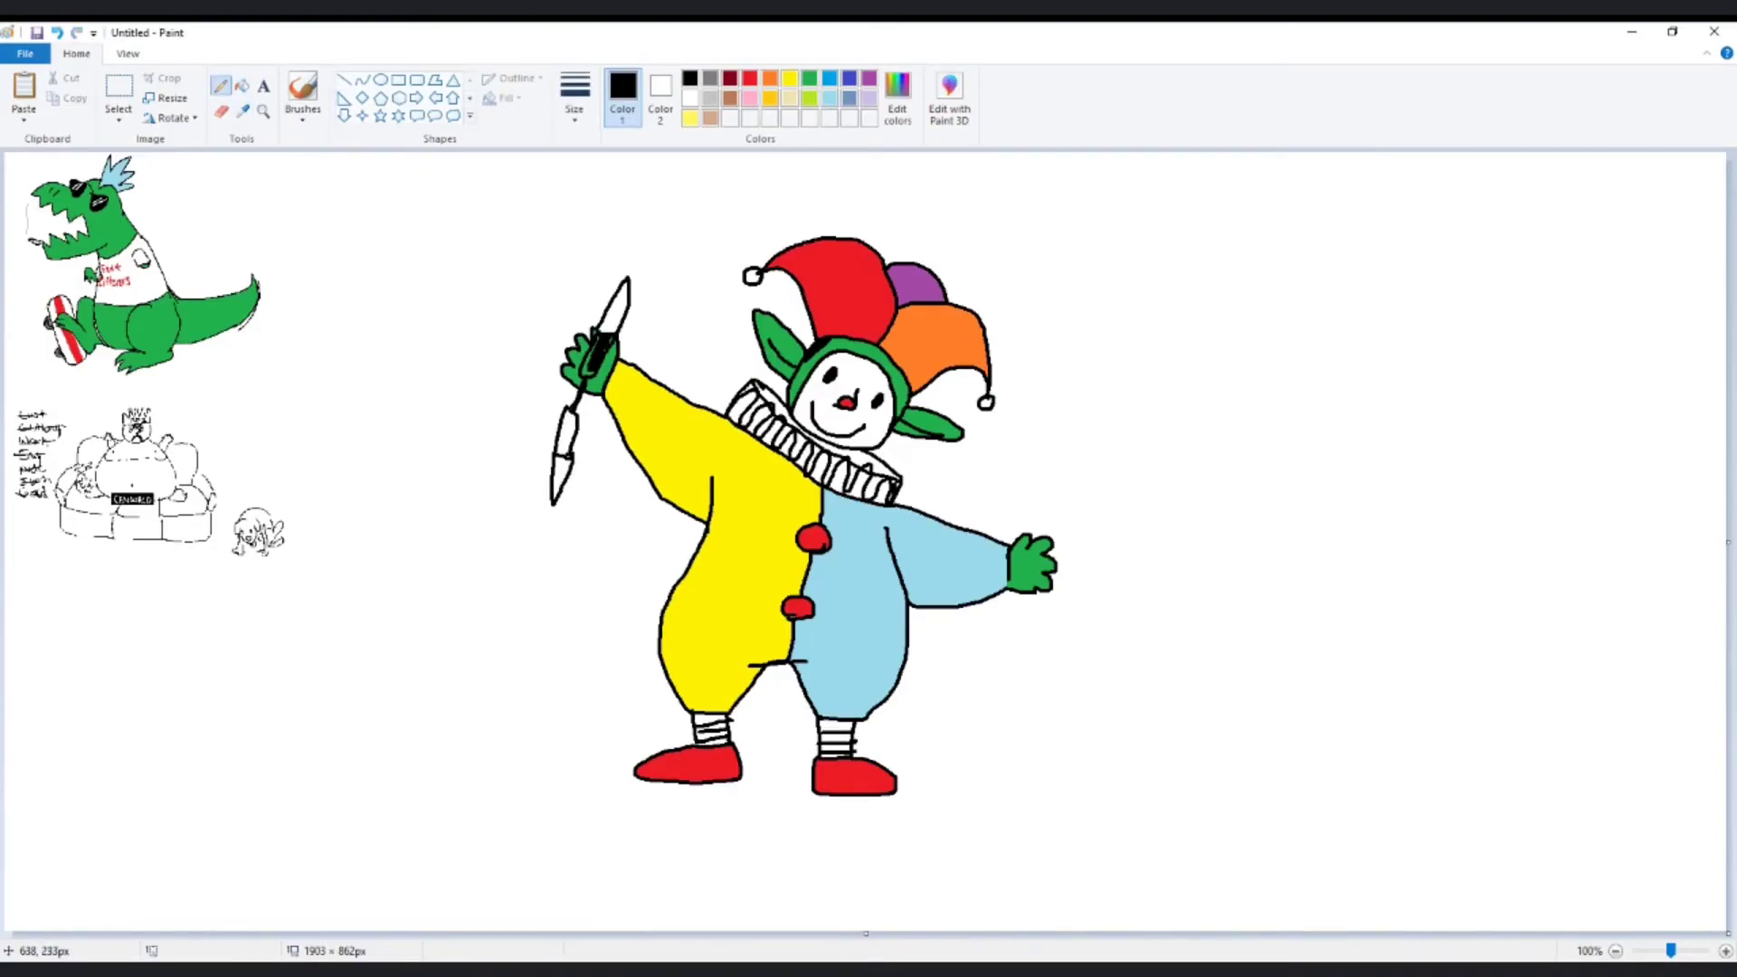
{"action": "left_click", "coordinate": [241, 86]}
{"action": "left_click", "coordinate": [565, 434]}
- Fill both knife blades with light gray and blacken the remaining gaps in the upper grip
{"action": "left_click", "coordinate": [710, 97]}
{"action": "left_click", "coordinate": [610, 318]}
{"action": "left_click", "coordinate": [562, 478]}
{"action": "left_click", "coordinate": [219, 86]}
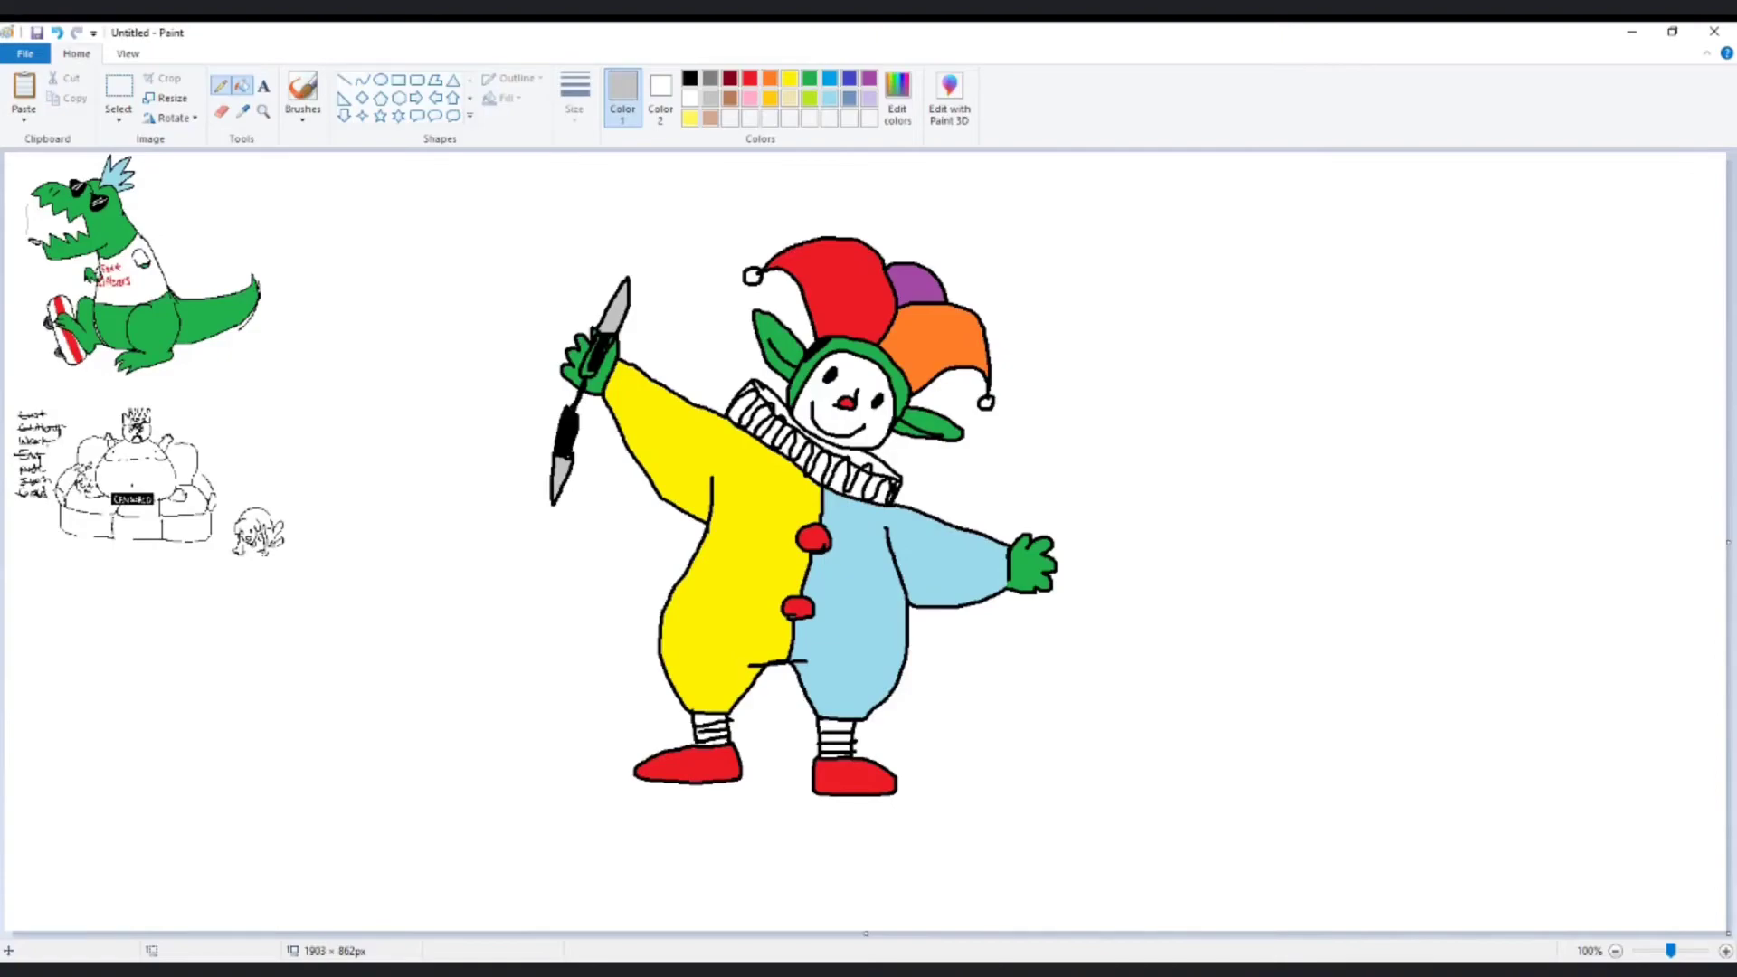
{"action": "left_click", "coordinate": [690, 78]}
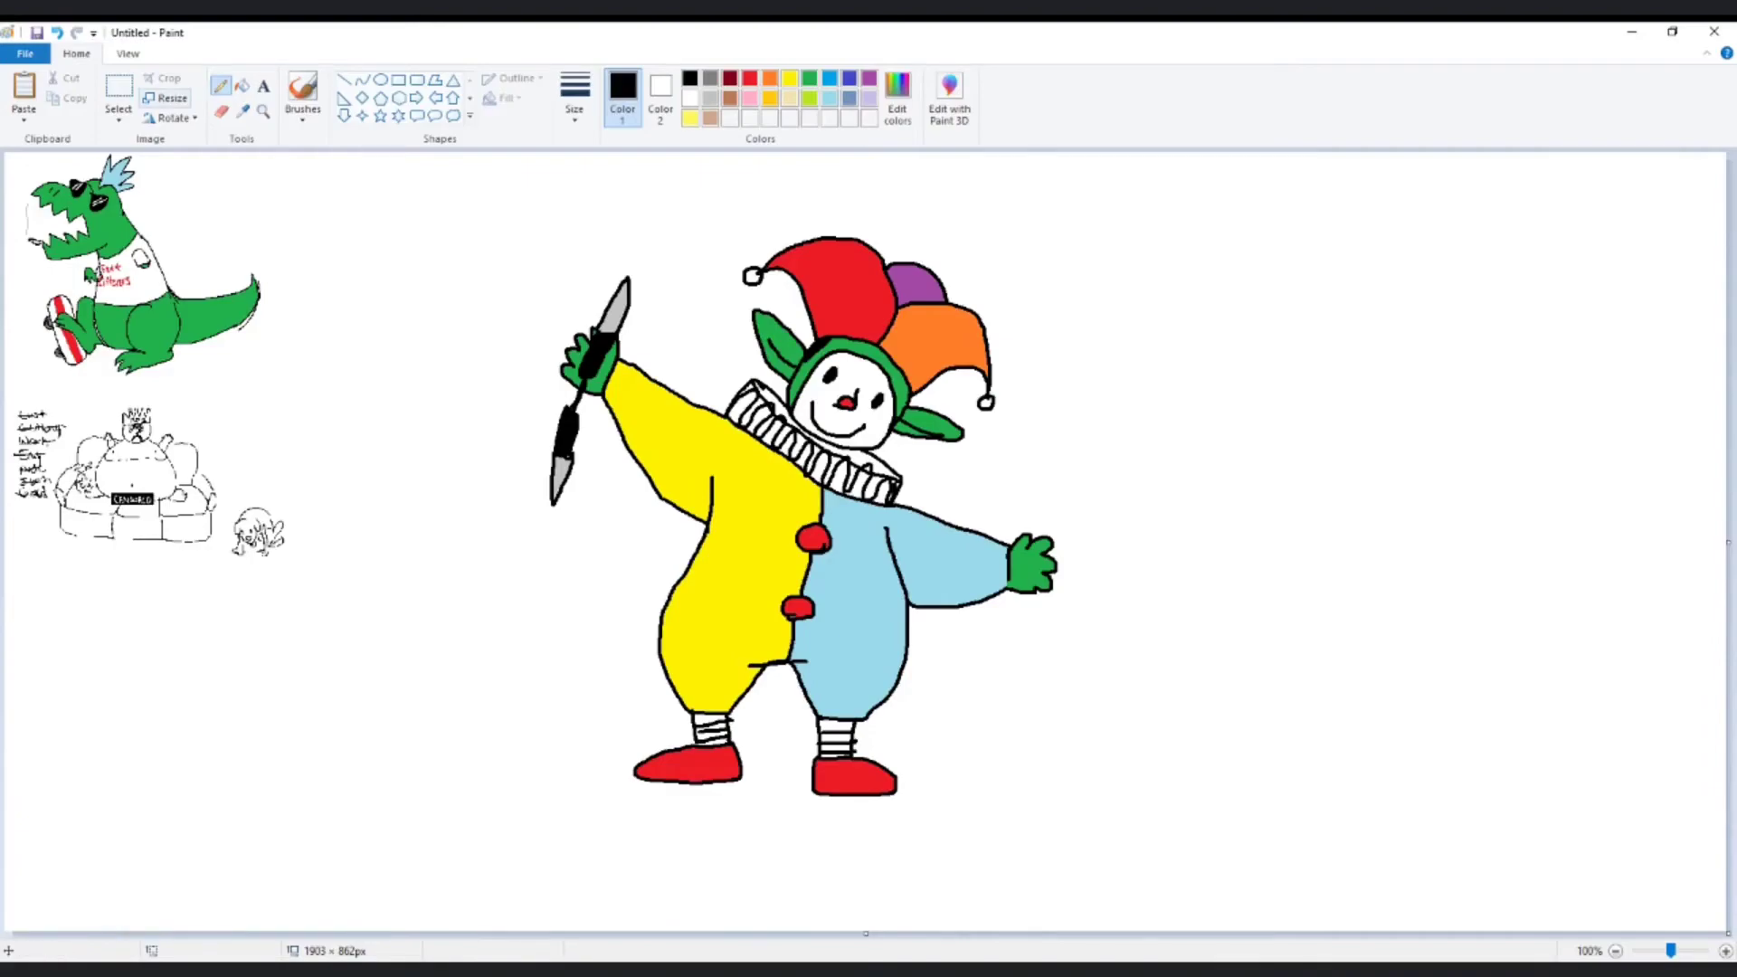
- Select the jester together with its knife and shift it left to free space beside it
{"action": "left_click", "coordinate": [118, 90]}
{"action": "mouse_move", "coordinate": [605, 344]}
{"action": "left_mouse_down"}
{"action": "mouse_move", "coordinate": [532, 201]}
{"action": "mouse_move", "coordinate": [1097, 833]}
{"action": "left_mouse_up"}
{"action": "left_click_drag", "start_coordinate": [814, 516], "coordinate": [775, 532]}
{"action": "left_click", "coordinate": [1165, 731]}
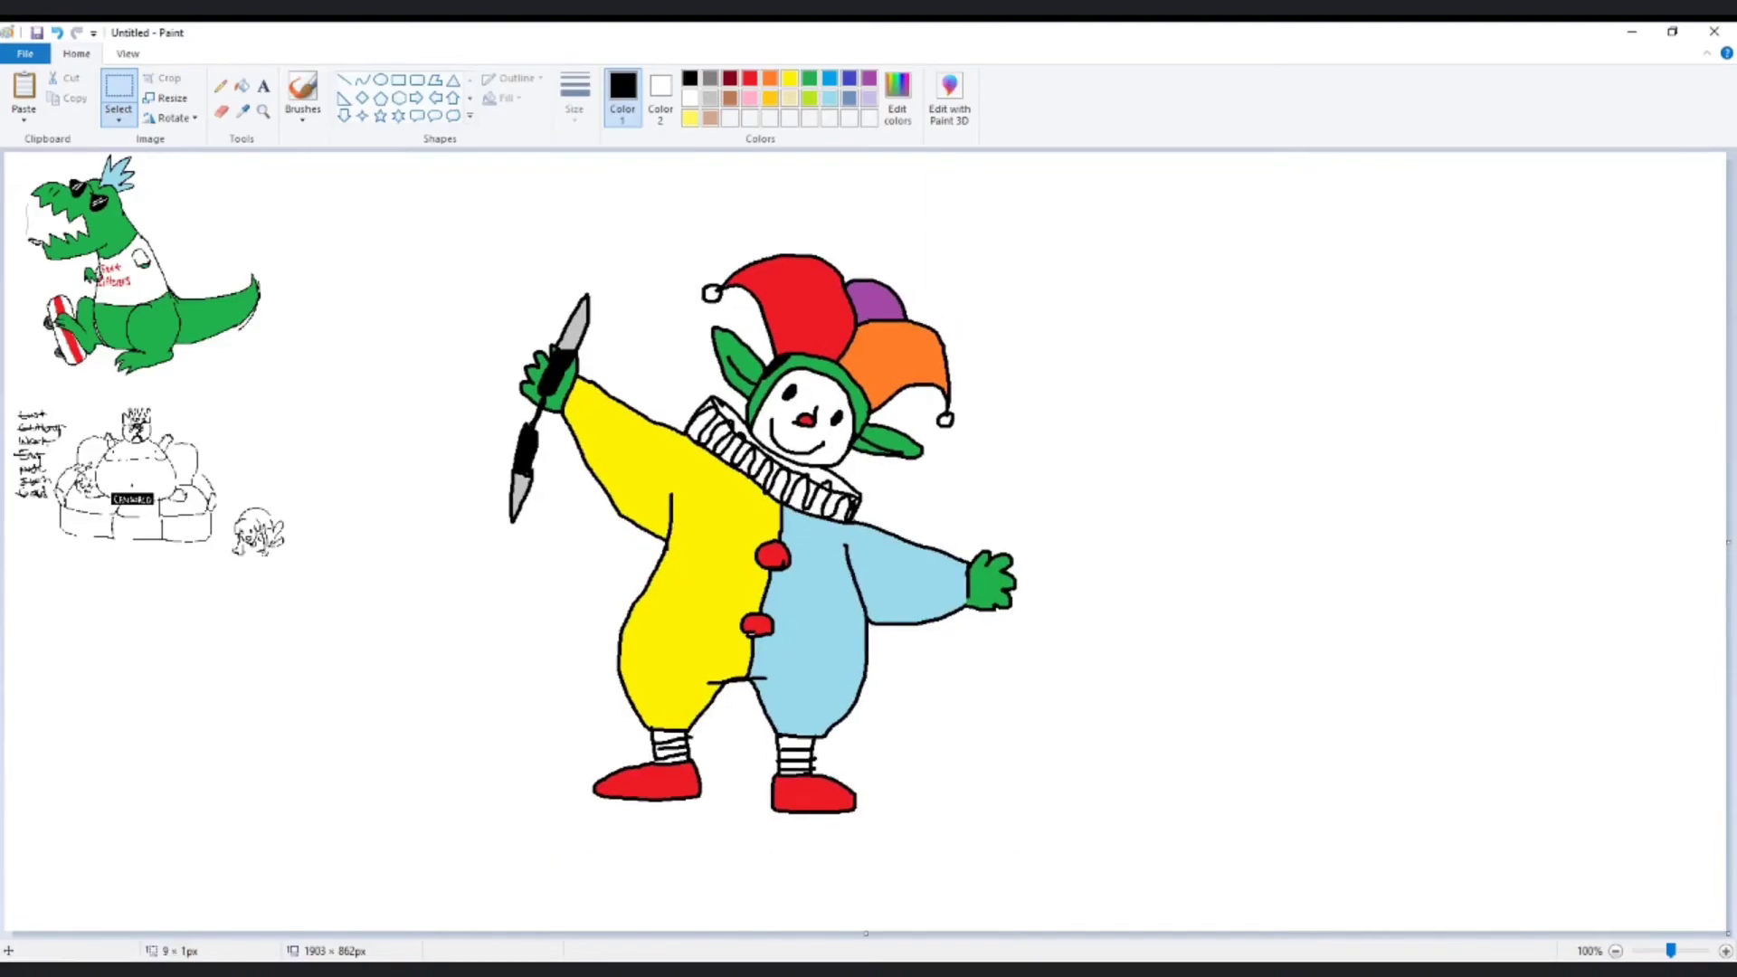
- Draw a new character's head to the right of the jester, with long straight hair, bangs and a smiling face
{"action": "left_click", "coordinate": [220, 86]}
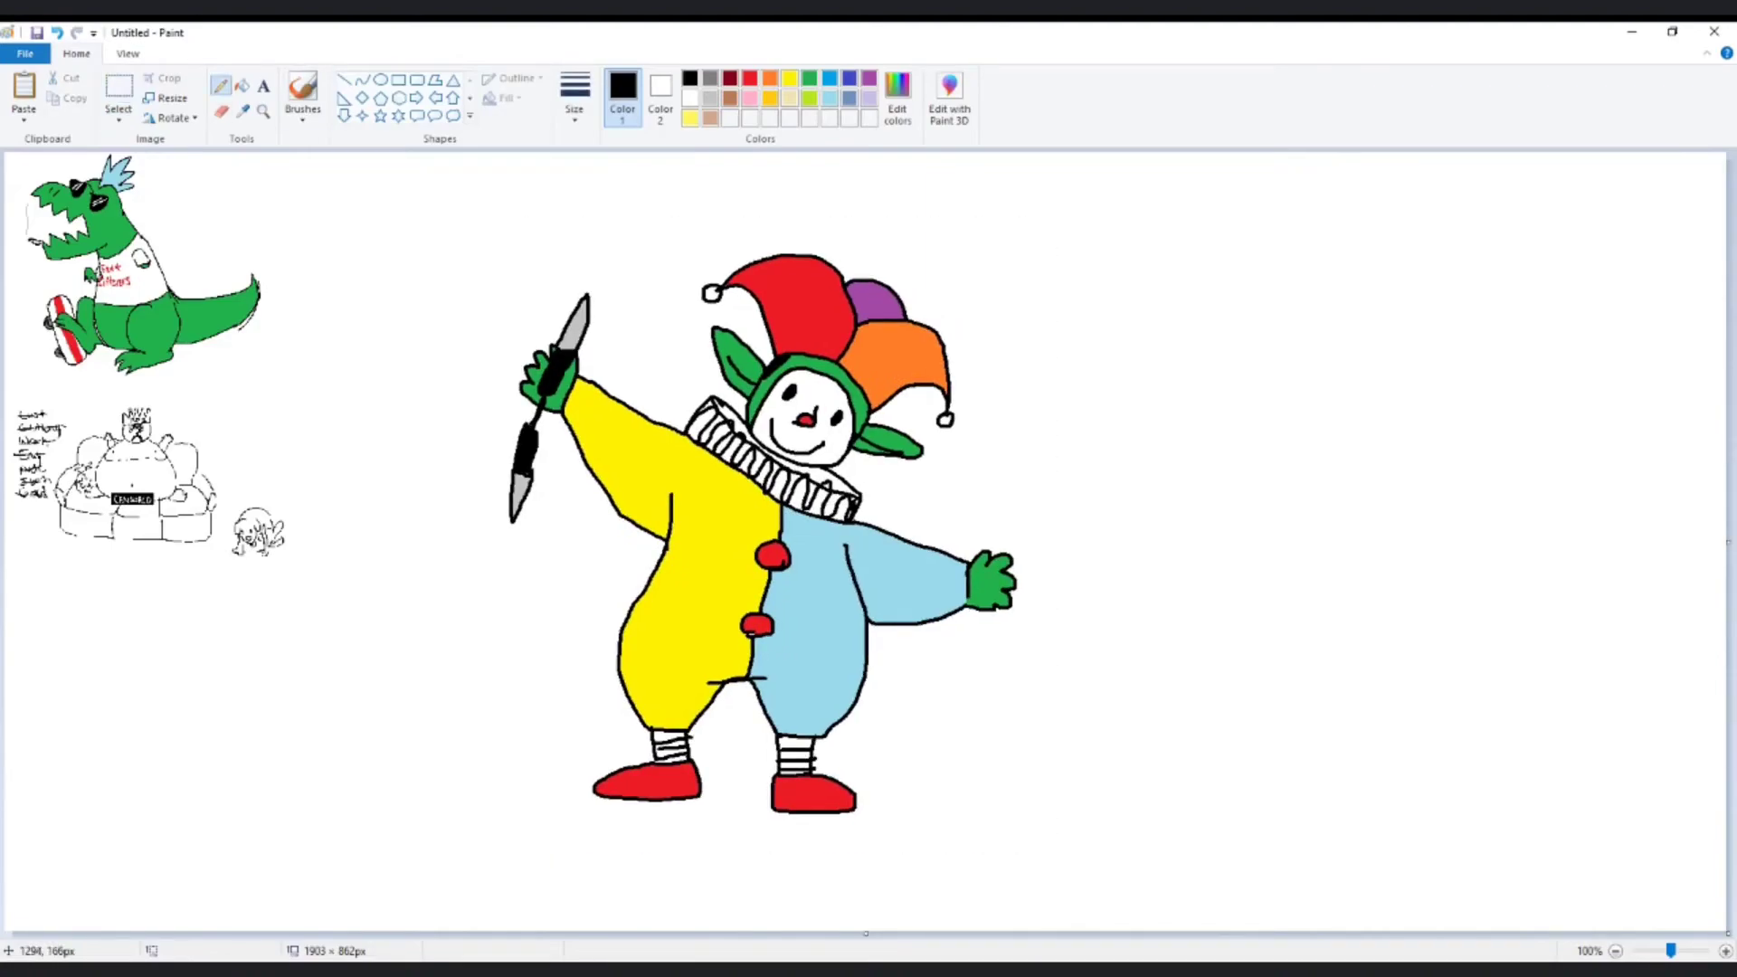
{"action": "mouse_move", "coordinate": [1179, 250]}
{"action": "left_mouse_down"}
{"action": "mouse_move", "coordinate": [1205, 283]}
{"action": "mouse_move", "coordinate": [1245, 272]}
{"action": "mouse_move", "coordinate": [1157, 348]}
{"action": "mouse_move", "coordinate": [1144, 393]}
{"action": "left_mouse_up"}
{"action": "left_click_drag", "start_coordinate": [1263, 279], "coordinate": [1273, 391]}
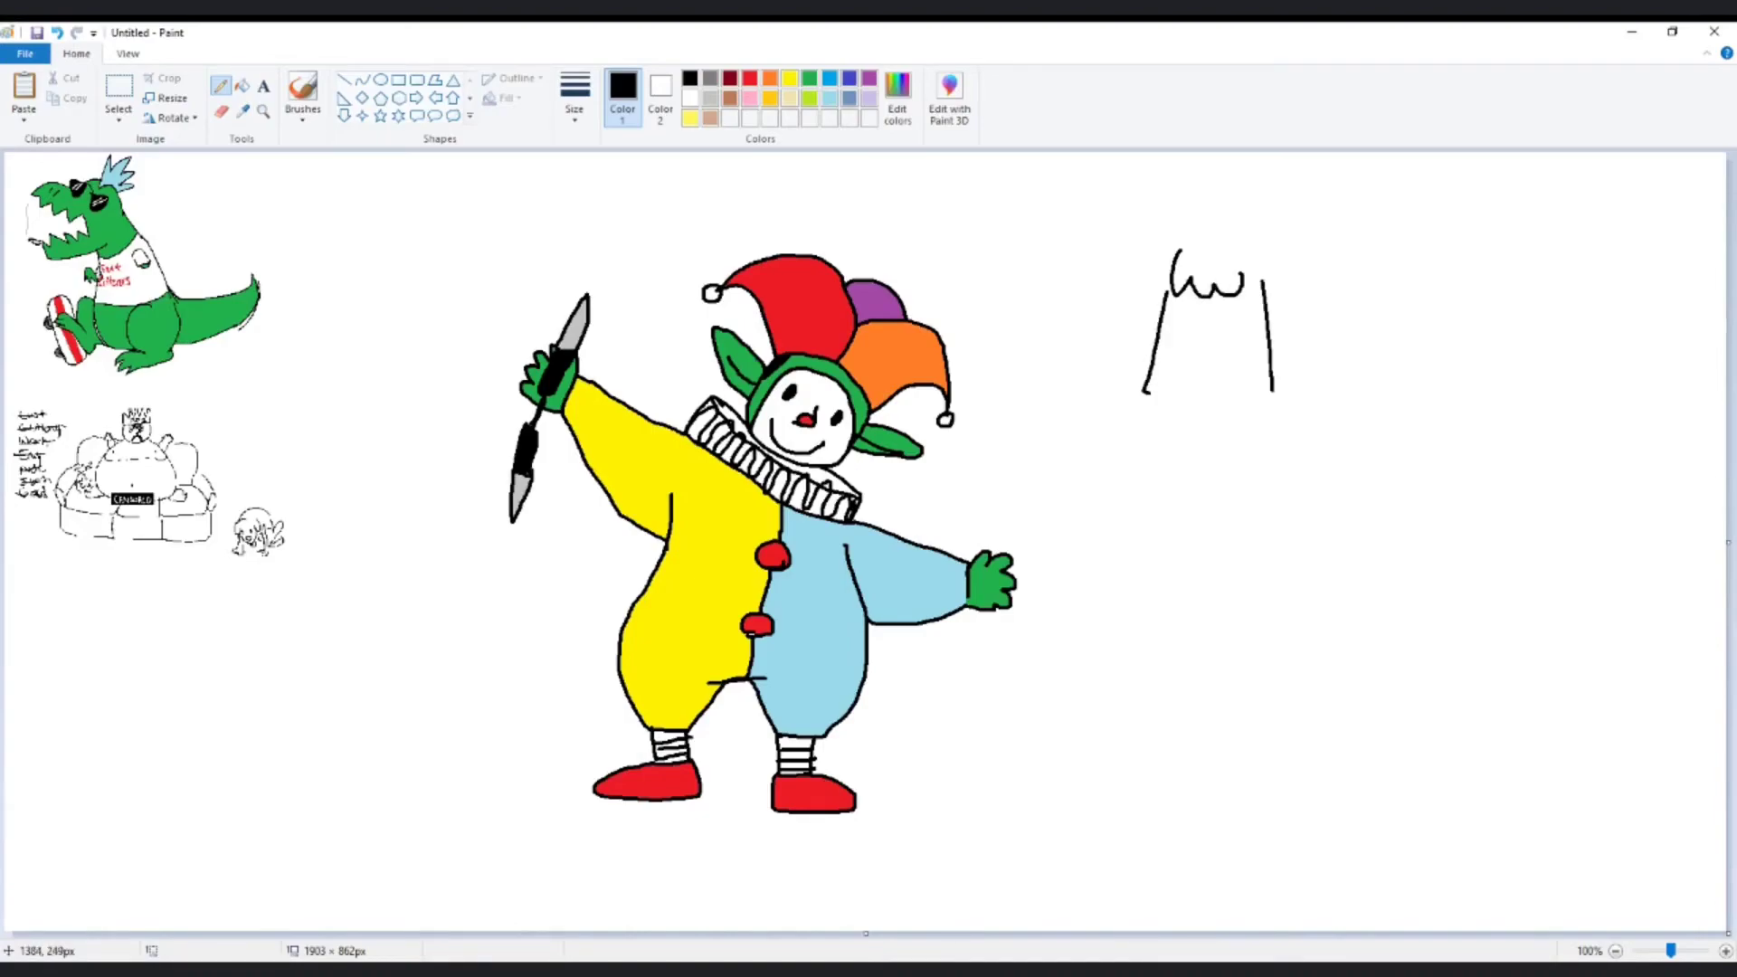
{"action": "mouse_move", "coordinate": [1188, 291]}
{"action": "left_mouse_down"}
{"action": "mouse_move", "coordinate": [1236, 314]}
{"action": "mouse_move", "coordinate": [1271, 264]}
{"action": "mouse_move", "coordinate": [1237, 312]}
{"action": "left_mouse_up"}
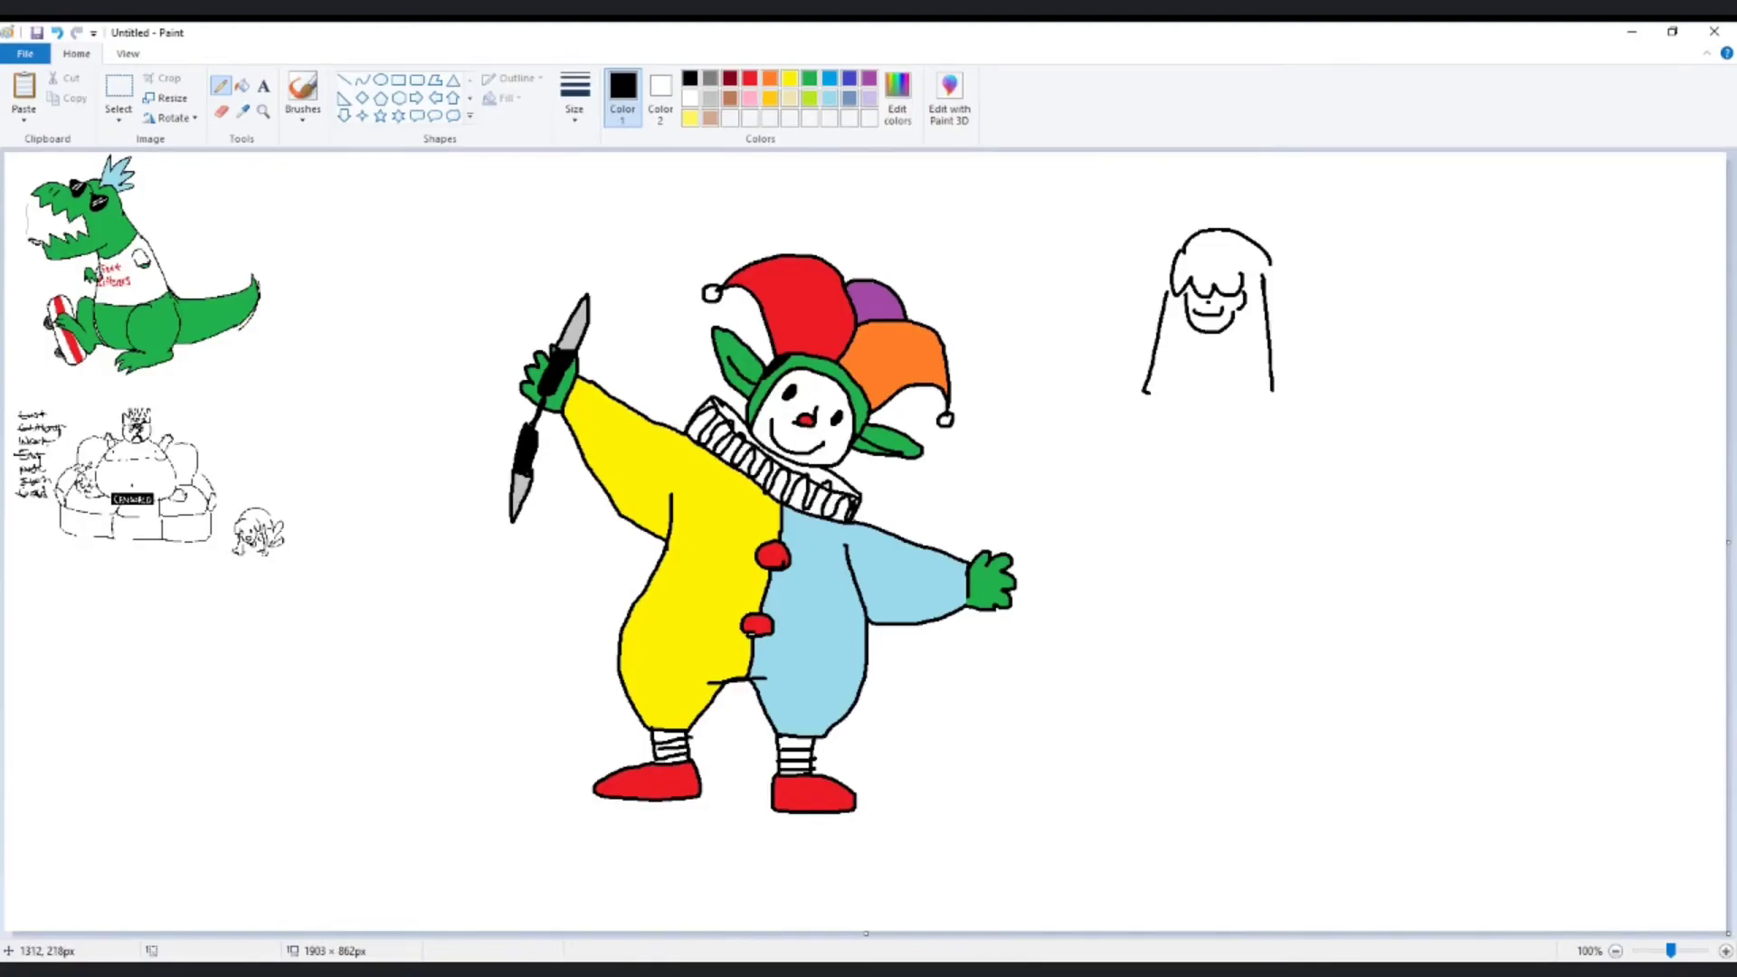
- Draw the long-haired figure's shoulders, bent arms with hands together, and a long robe with a center fold line
{"action": "mouse_move", "coordinate": [1193, 336]}
{"action": "left_mouse_down"}
{"action": "mouse_move", "coordinate": [1161, 423]}
{"action": "mouse_move", "coordinate": [1178, 435]}
{"action": "mouse_move", "coordinate": [1206, 385]}
{"action": "mouse_move", "coordinate": [1229, 404]}
{"action": "mouse_move", "coordinate": [1188, 395]}
{"action": "mouse_move", "coordinate": [1285, 426]}
{"action": "mouse_move", "coordinate": [1280, 353]}
{"action": "mouse_move", "coordinate": [1240, 344]}
{"action": "left_mouse_up"}
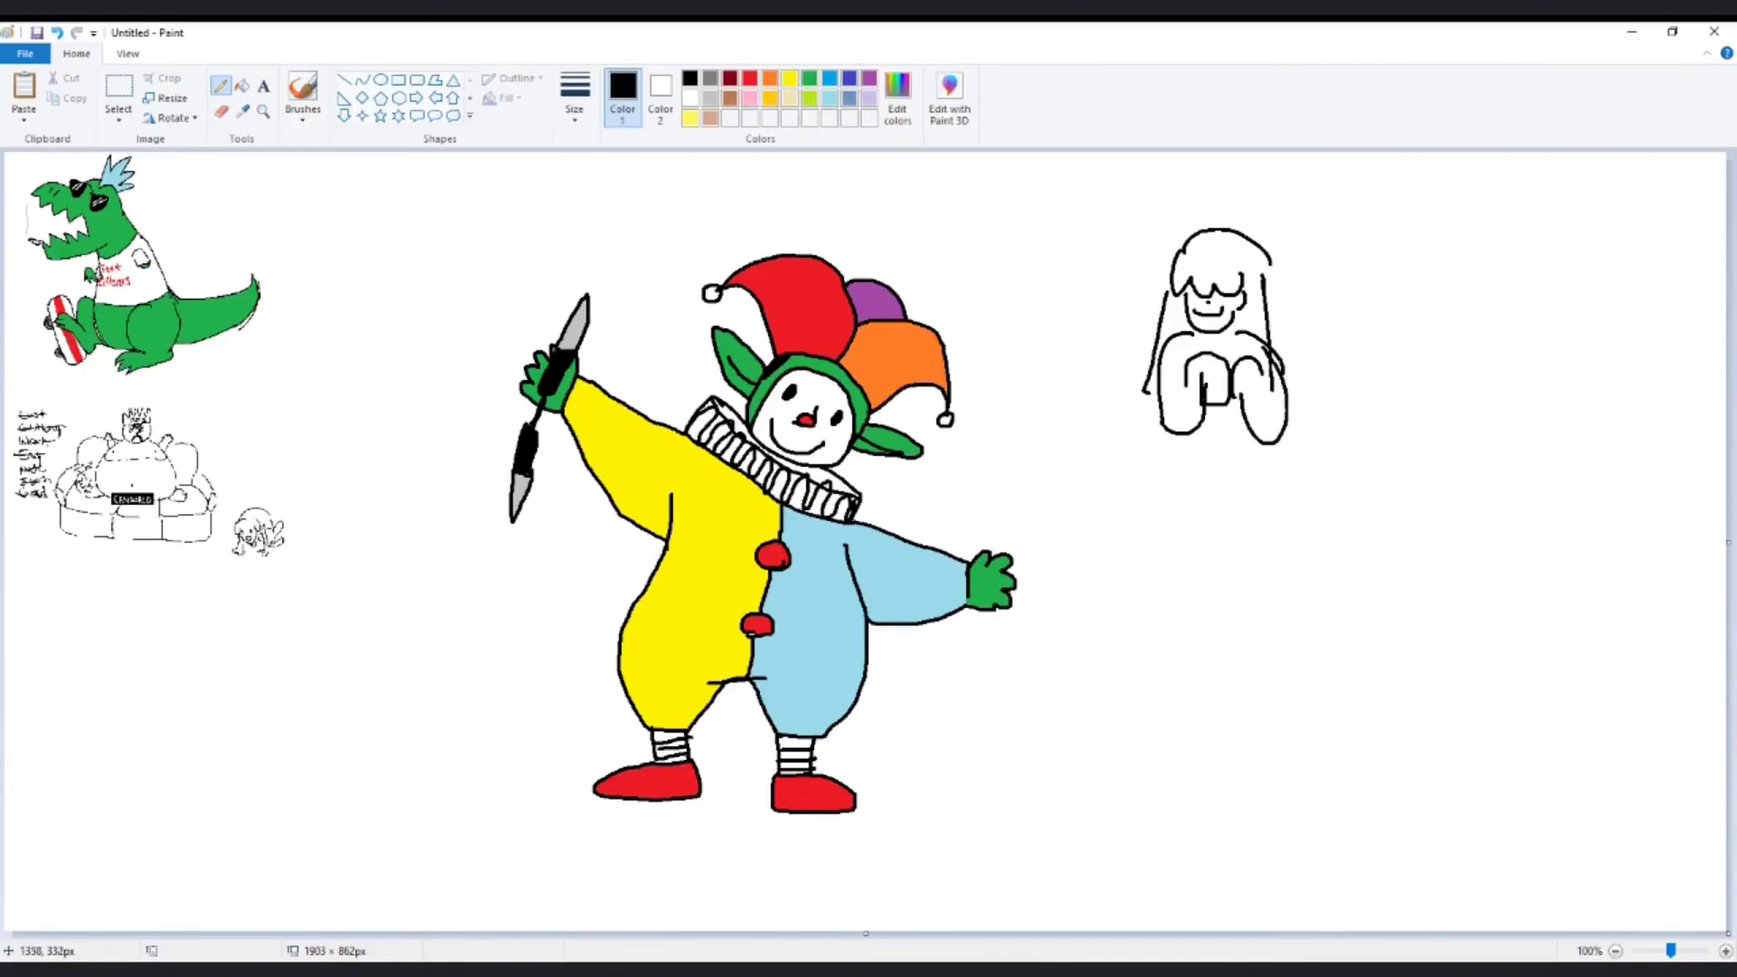
{"action": "mouse_move", "coordinate": [1183, 435]}
{"action": "left_mouse_down"}
{"action": "mouse_move", "coordinate": [1167, 597]}
{"action": "mouse_move", "coordinate": [1279, 614]}
{"action": "left_mouse_up"}
{"action": "left_click_drag", "start_coordinate": [1281, 477], "coordinate": [1292, 597]}
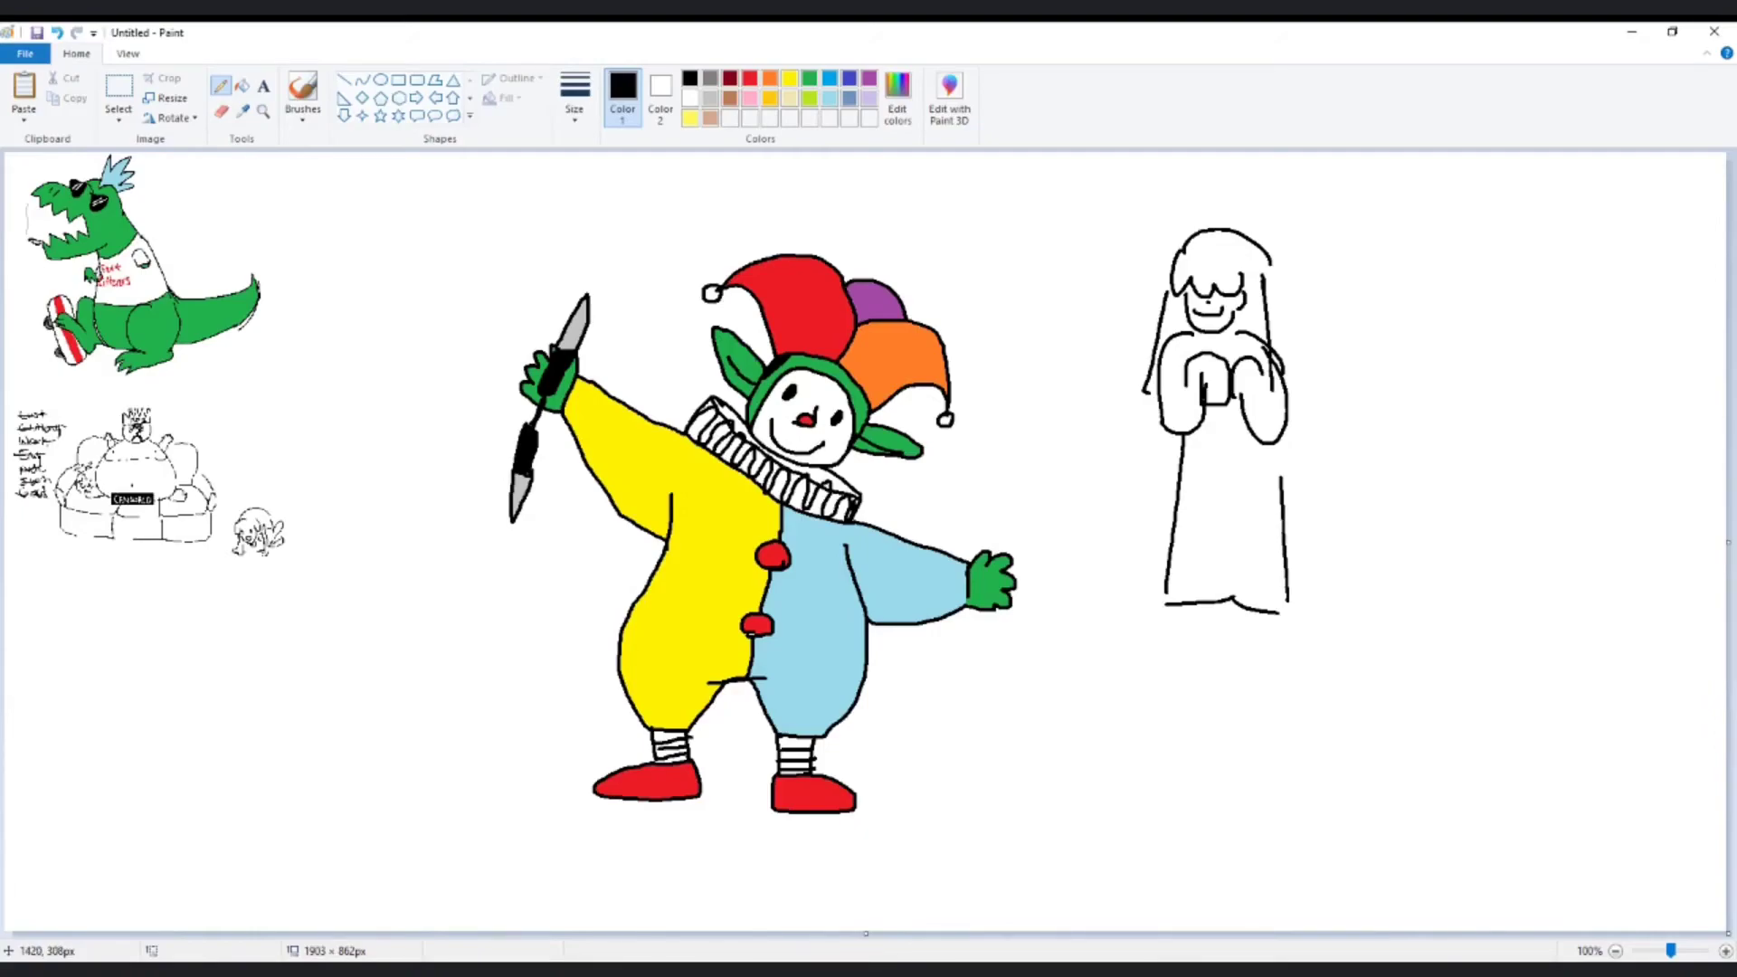
{"action": "left_click_drag", "start_coordinate": [1229, 423], "coordinate": [1229, 551]}
{"action": "left_click_drag", "start_coordinate": [1258, 321], "coordinate": [1177, 333]}
- Draw another character's head beside the long-haired figure, with a smiling face, feathery wing-like ears, a headband and large spiky hair
{"action": "mouse_move", "coordinate": [1407, 258]}
{"action": "left_mouse_down"}
{"action": "mouse_move", "coordinate": [1499, 317]}
{"action": "mouse_move", "coordinate": [1506, 288]}
{"action": "mouse_move", "coordinate": [1439, 304]}
{"action": "mouse_move", "coordinate": [1459, 321]}
{"action": "mouse_move", "coordinate": [1466, 291]}
{"action": "mouse_move", "coordinate": [1468, 306]}
{"action": "mouse_move", "coordinate": [1432, 299]}
{"action": "mouse_move", "coordinate": [1471, 301]}
{"action": "mouse_move", "coordinate": [1456, 321]}
{"action": "left_mouse_up"}
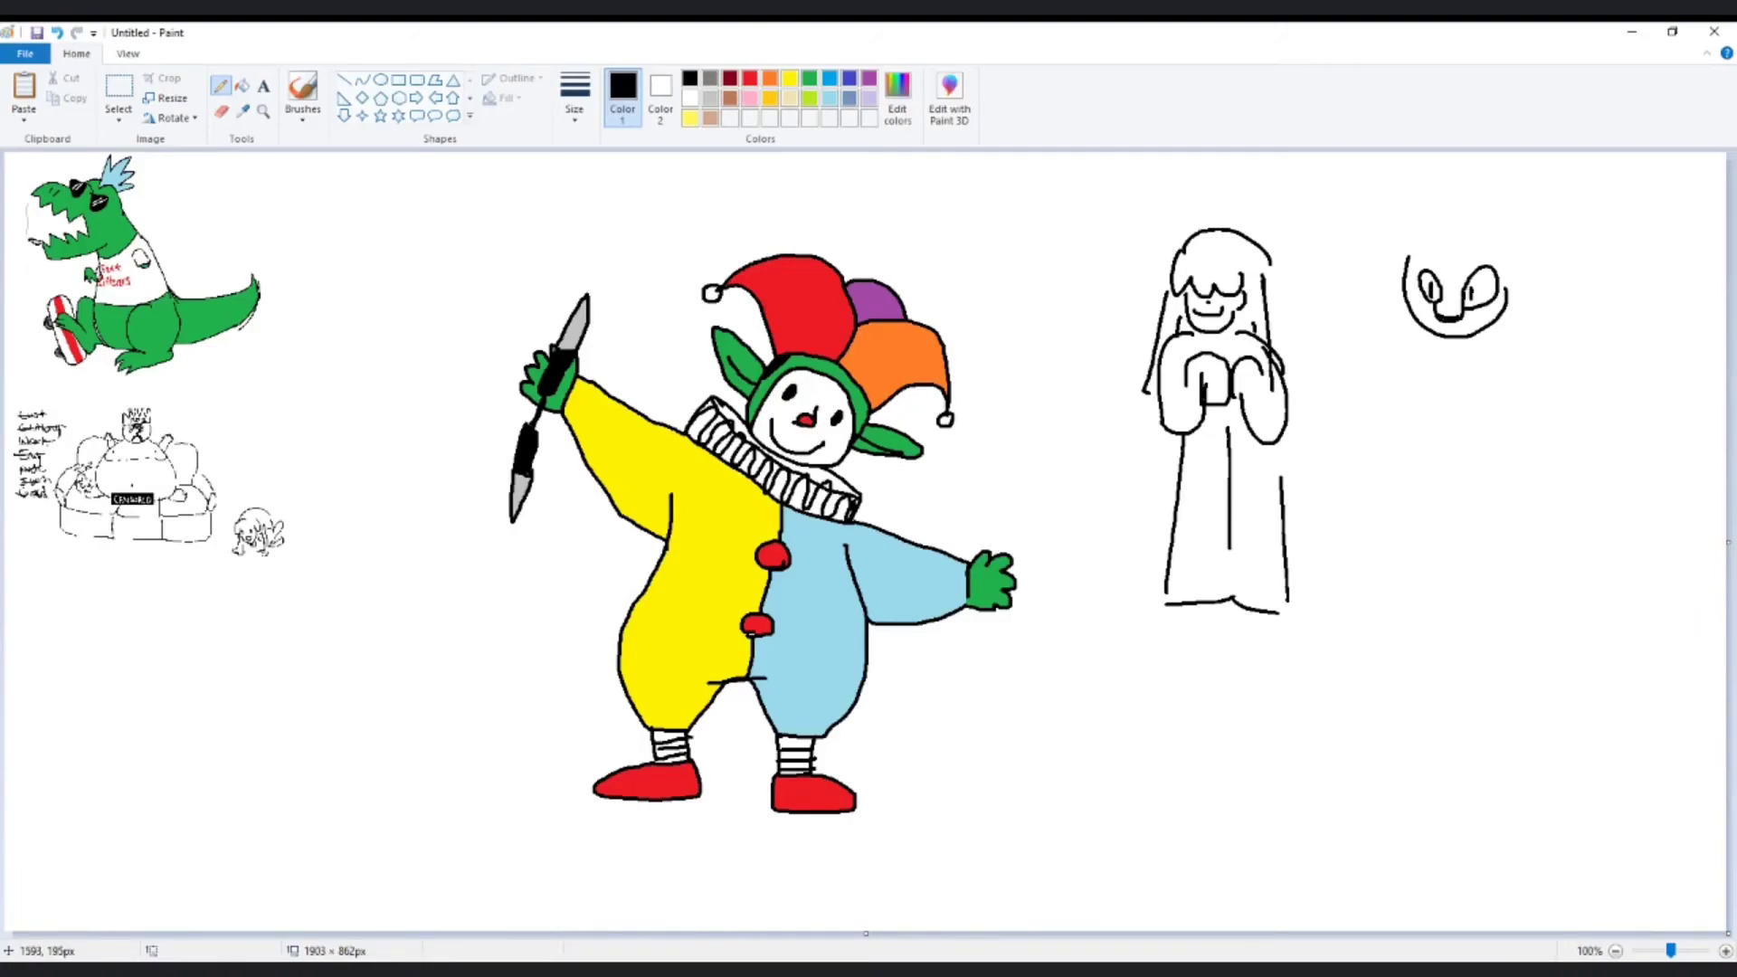
{"action": "mouse_move", "coordinate": [1394, 269]}
{"action": "left_mouse_down"}
{"action": "mouse_move", "coordinate": [1355, 286]}
{"action": "mouse_move", "coordinate": [1409, 321]}
{"action": "left_mouse_up"}
{"action": "mouse_move", "coordinate": [1511, 277]}
{"action": "left_mouse_down"}
{"action": "mouse_move", "coordinate": [1583, 261]}
{"action": "mouse_move", "coordinate": [1560, 306]}
{"action": "mouse_move", "coordinate": [1504, 326]}
{"action": "left_mouse_up"}
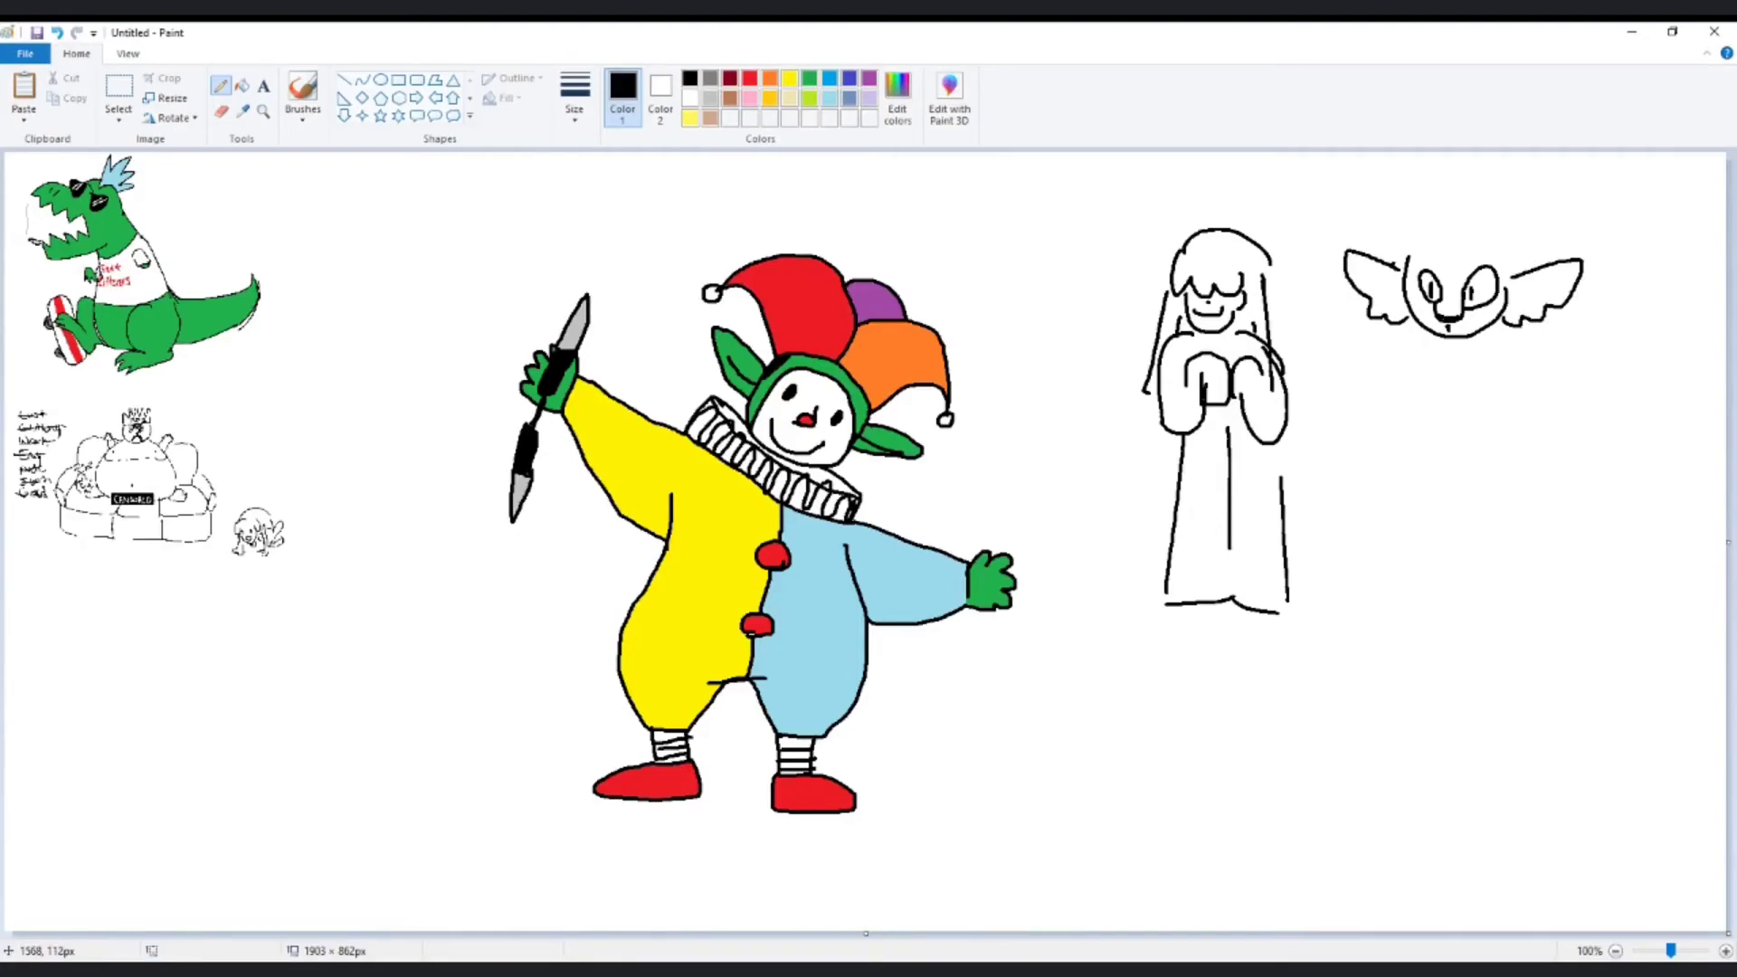
{"action": "mouse_move", "coordinate": [1420, 247]}
{"action": "left_mouse_down"}
{"action": "mouse_move", "coordinate": [1471, 231]}
{"action": "mouse_move", "coordinate": [1509, 244]}
{"action": "mouse_move", "coordinate": [1498, 262]}
{"action": "mouse_move", "coordinate": [1389, 254]}
{"action": "mouse_move", "coordinate": [1412, 264]}
{"action": "mouse_move", "coordinate": [1416, 219]}
{"action": "mouse_move", "coordinate": [1511, 238]}
{"action": "mouse_move", "coordinate": [1527, 265]}
{"action": "left_mouse_up"}
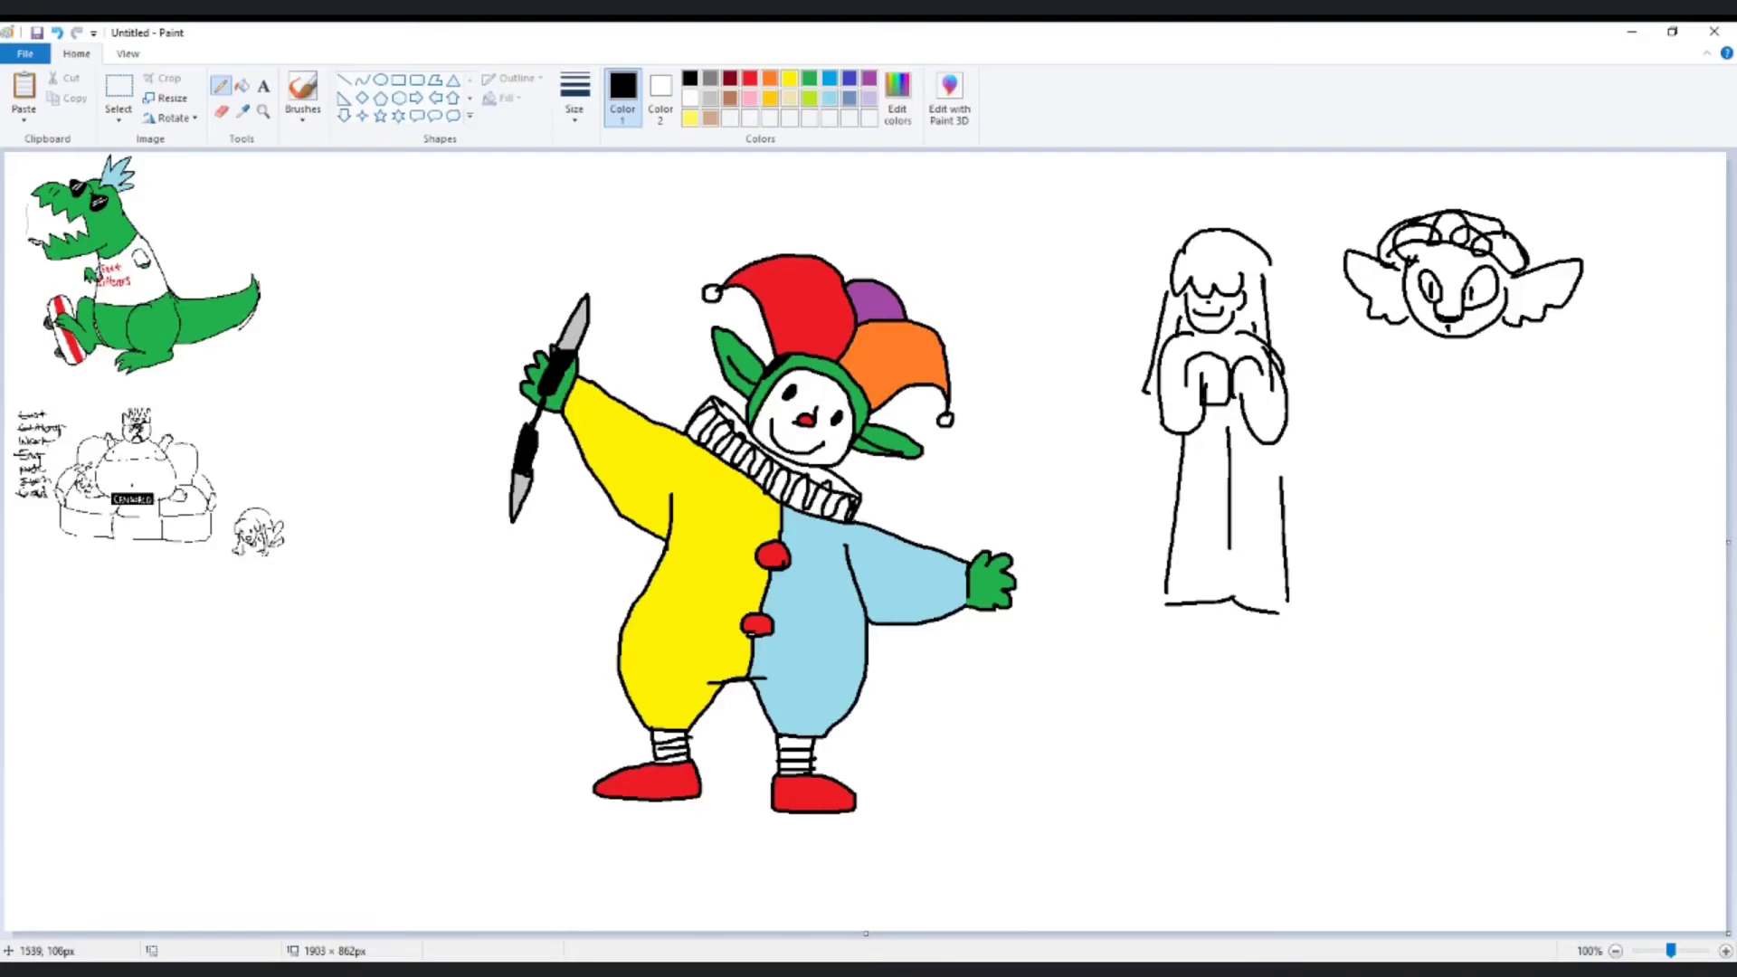
{"action": "mouse_move", "coordinate": [1368, 256]}
{"action": "left_mouse_down"}
{"action": "mouse_move", "coordinate": [1339, 234]}
{"action": "mouse_move", "coordinate": [1359, 192]}
{"action": "mouse_move", "coordinate": [1454, 166]}
{"action": "mouse_move", "coordinate": [1531, 181]}
{"action": "mouse_move", "coordinate": [1571, 250]}
{"action": "left_mouse_up"}
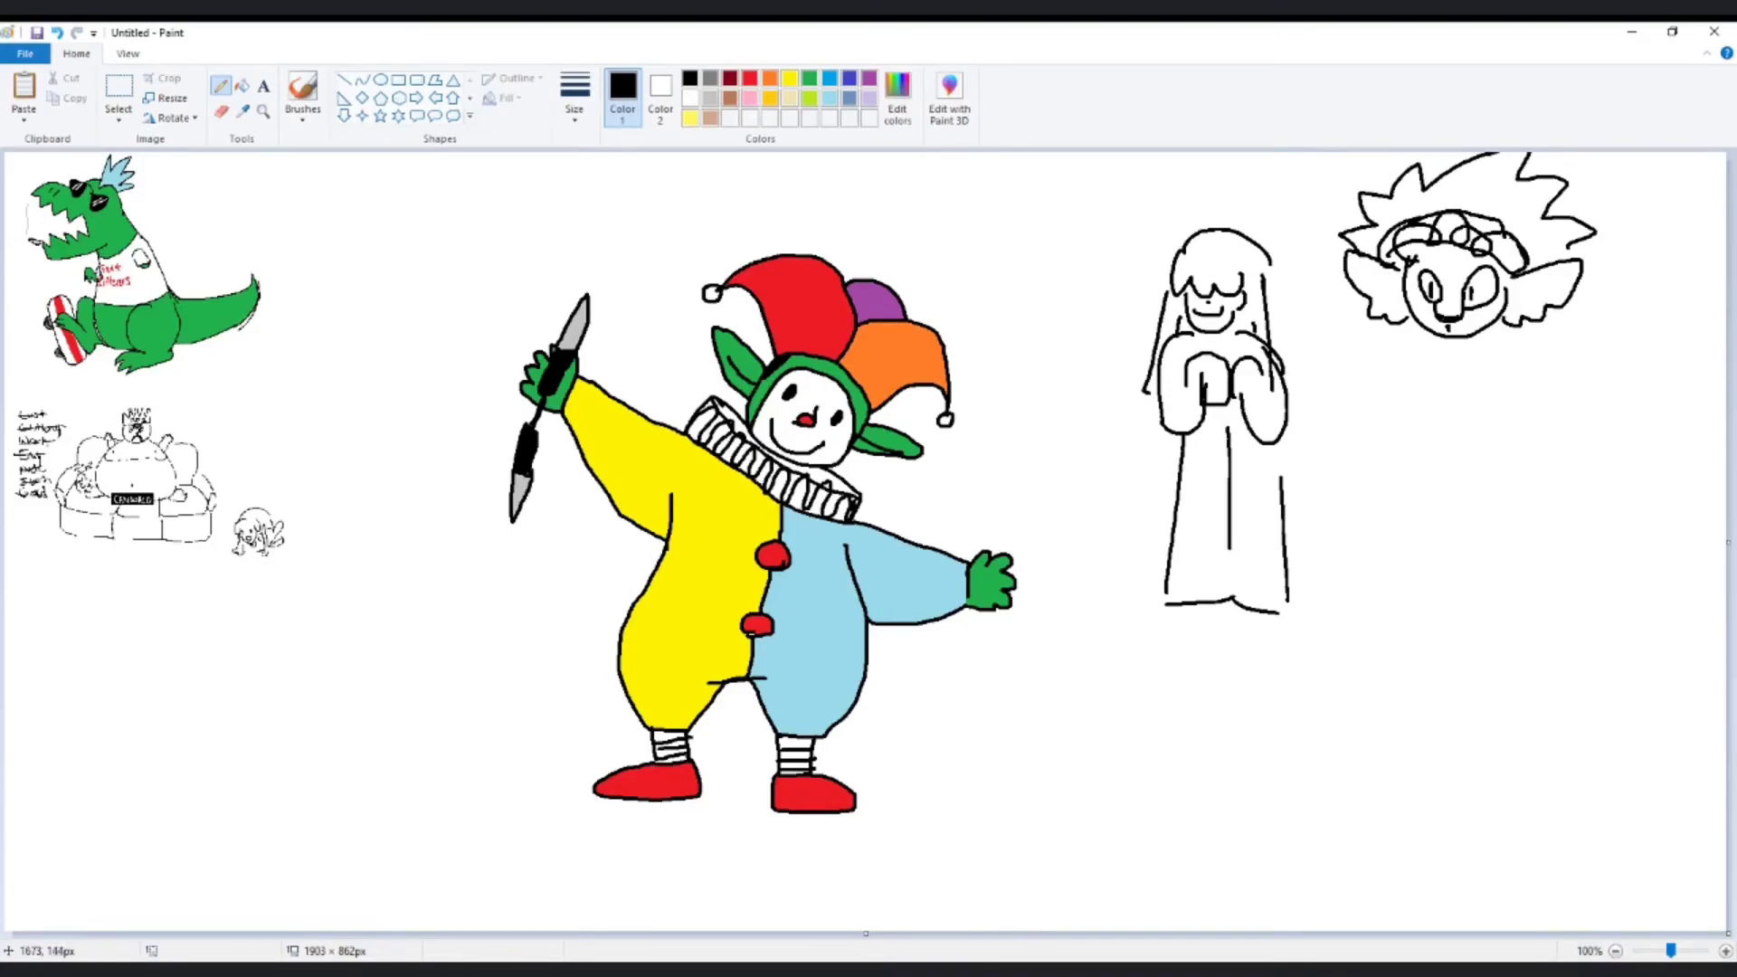
- Draw the spiky-haired character's shaggy mane over the shoulders, the neck, a banded chest piece and the torso sides
{"action": "mouse_move", "coordinate": [1355, 316]}
{"action": "left_mouse_down"}
{"action": "mouse_move", "coordinate": [1356, 368]}
{"action": "mouse_move", "coordinate": [1417, 403]}
{"action": "left_mouse_up"}
{"action": "left_click_drag", "start_coordinate": [1425, 344], "coordinate": [1423, 409]}
{"action": "mouse_move", "coordinate": [1489, 328]}
{"action": "left_mouse_down"}
{"action": "mouse_move", "coordinate": [1497, 391]}
{"action": "mouse_move", "coordinate": [1547, 393]}
{"action": "mouse_move", "coordinate": [1604, 337]}
{"action": "mouse_move", "coordinate": [1581, 290]}
{"action": "left_mouse_up"}
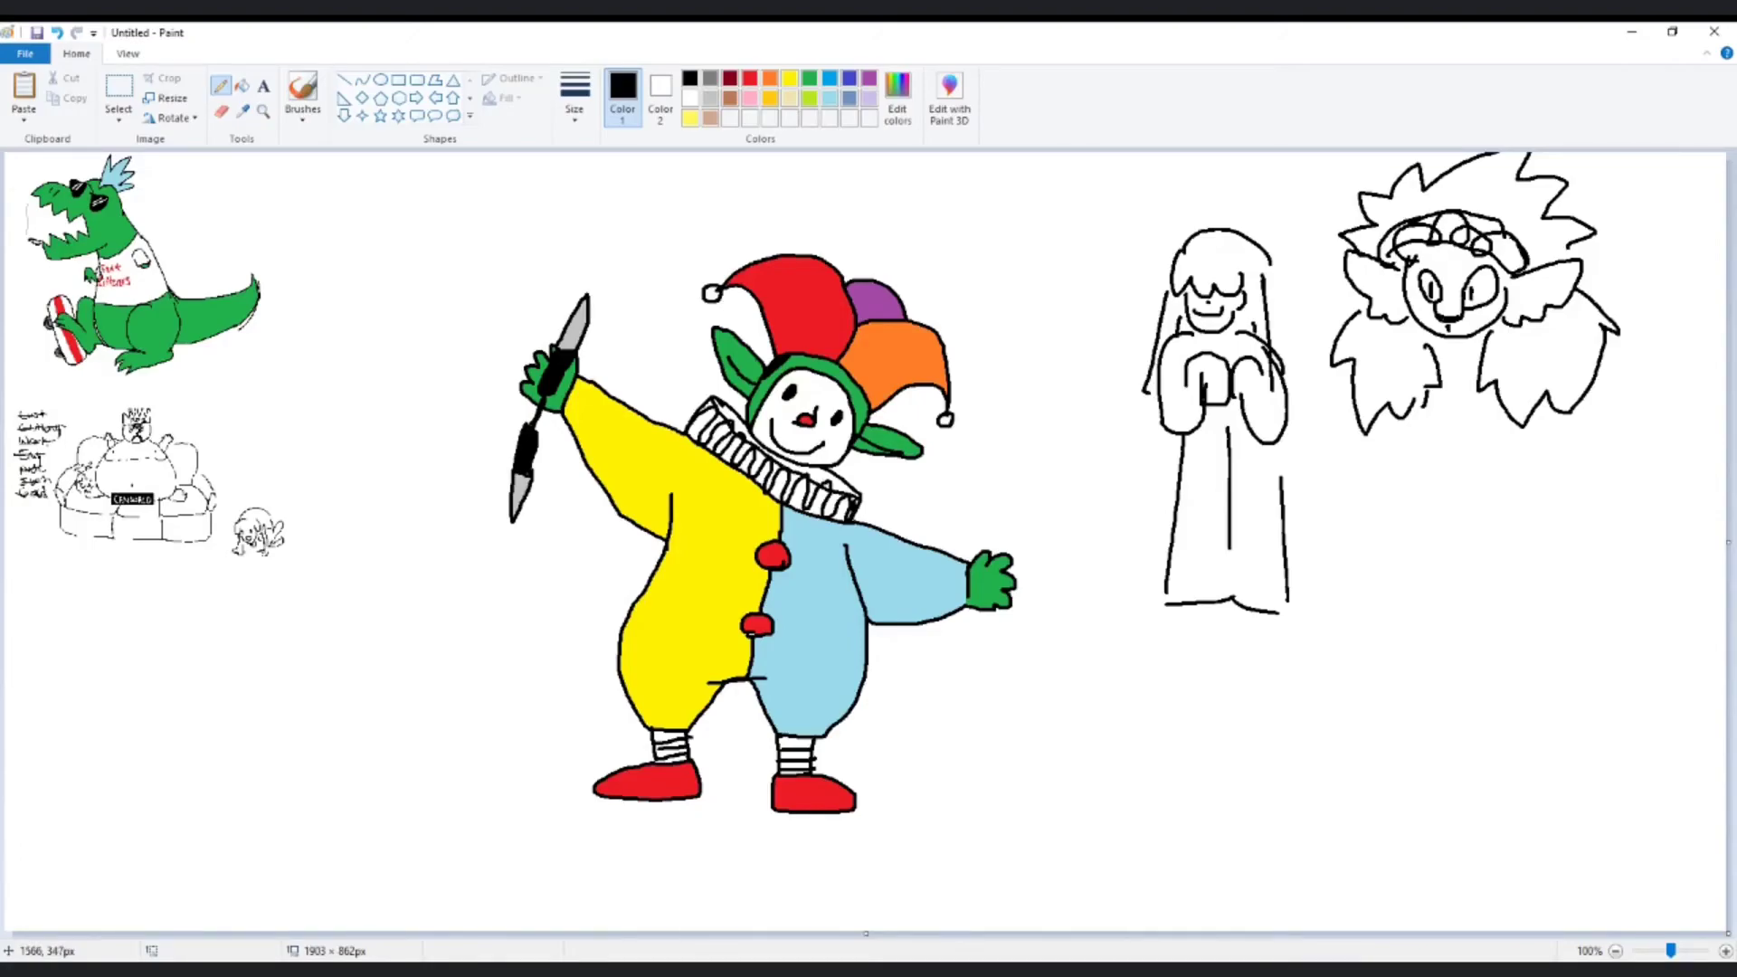
{"action": "mouse_move", "coordinate": [1442, 371]}
{"action": "left_mouse_down"}
{"action": "mouse_move", "coordinate": [1471, 387]}
{"action": "mouse_move", "coordinate": [1406, 409]}
{"action": "mouse_move", "coordinate": [1512, 381]}
{"action": "left_mouse_up"}
{"action": "left_click_drag", "start_coordinate": [1385, 423], "coordinate": [1545, 452]}
{"action": "mouse_move", "coordinate": [1405, 429]}
{"action": "left_mouse_down"}
{"action": "mouse_move", "coordinate": [1506, 412]}
{"action": "mouse_move", "coordinate": [1526, 435]}
{"action": "mouse_move", "coordinate": [1479, 401]}
{"action": "left_mouse_up"}
{"action": "left_click_drag", "start_coordinate": [1387, 466], "coordinate": [1397, 528]}
{"action": "left_click_drag", "start_coordinate": [1538, 455], "coordinate": [1541, 500]}
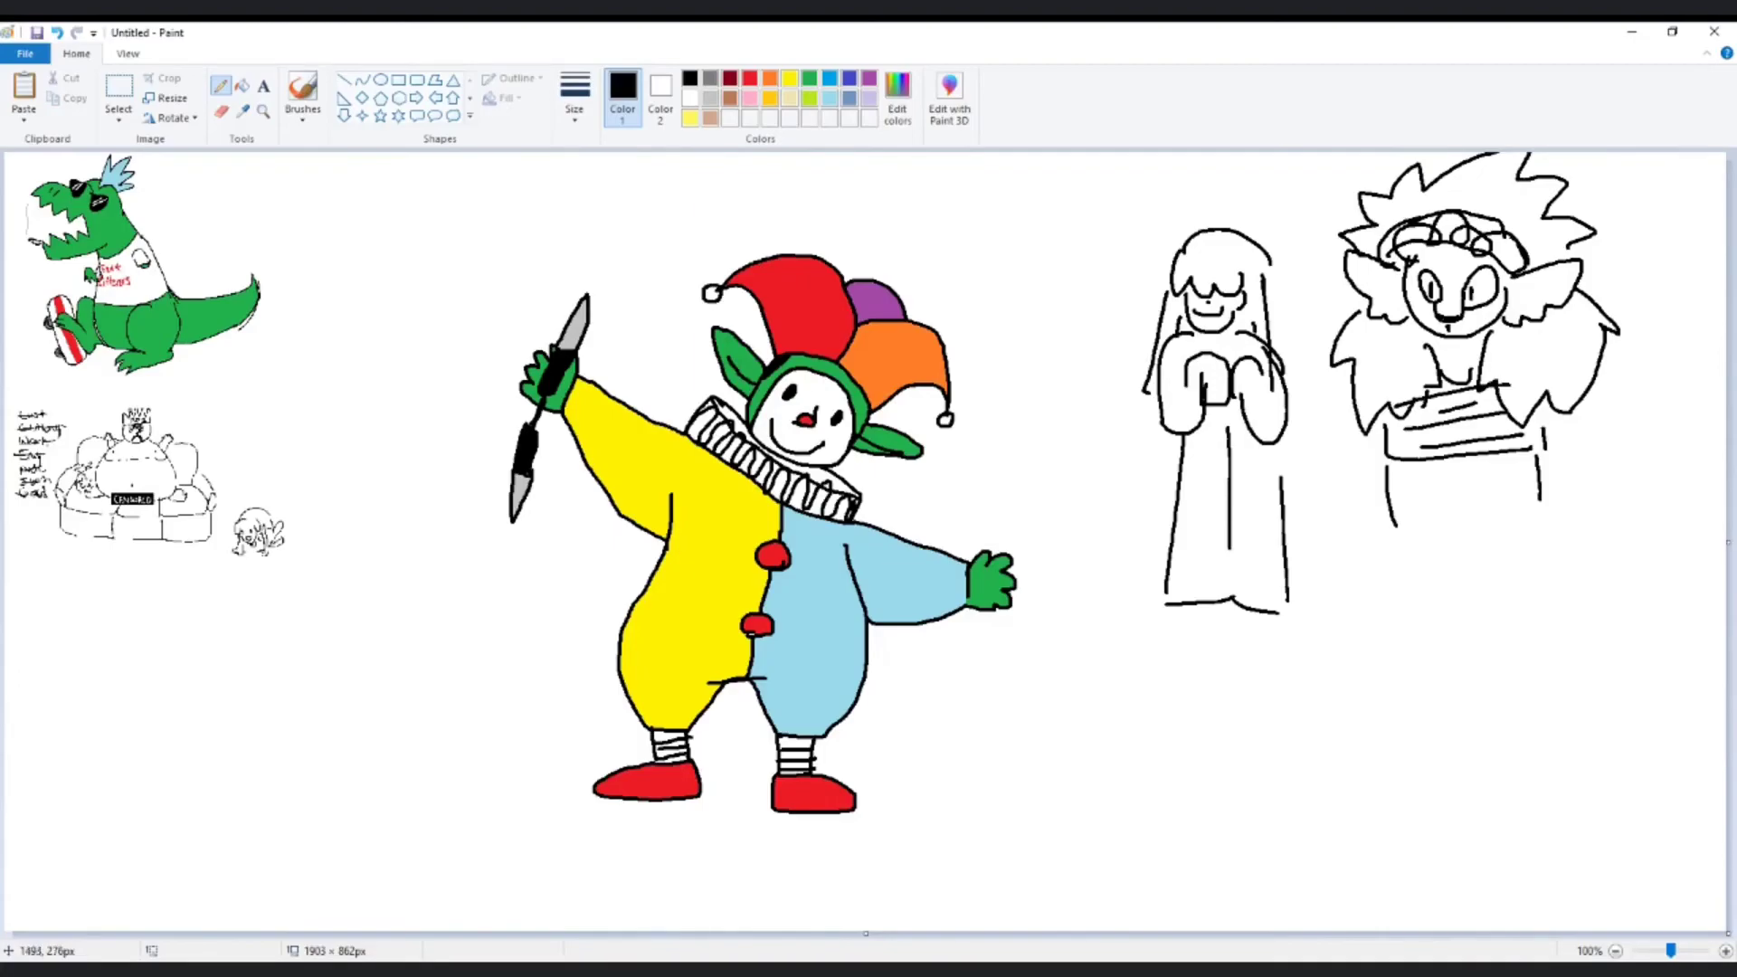
- Draw flared cloak lines and long outer sleeves down both sides of the spiky-haired character's torso
{"action": "left_click_drag", "start_coordinate": [1374, 428], "coordinate": [1328, 563]}
{"action": "left_click_drag", "start_coordinate": [1558, 413], "coordinate": [1607, 562]}
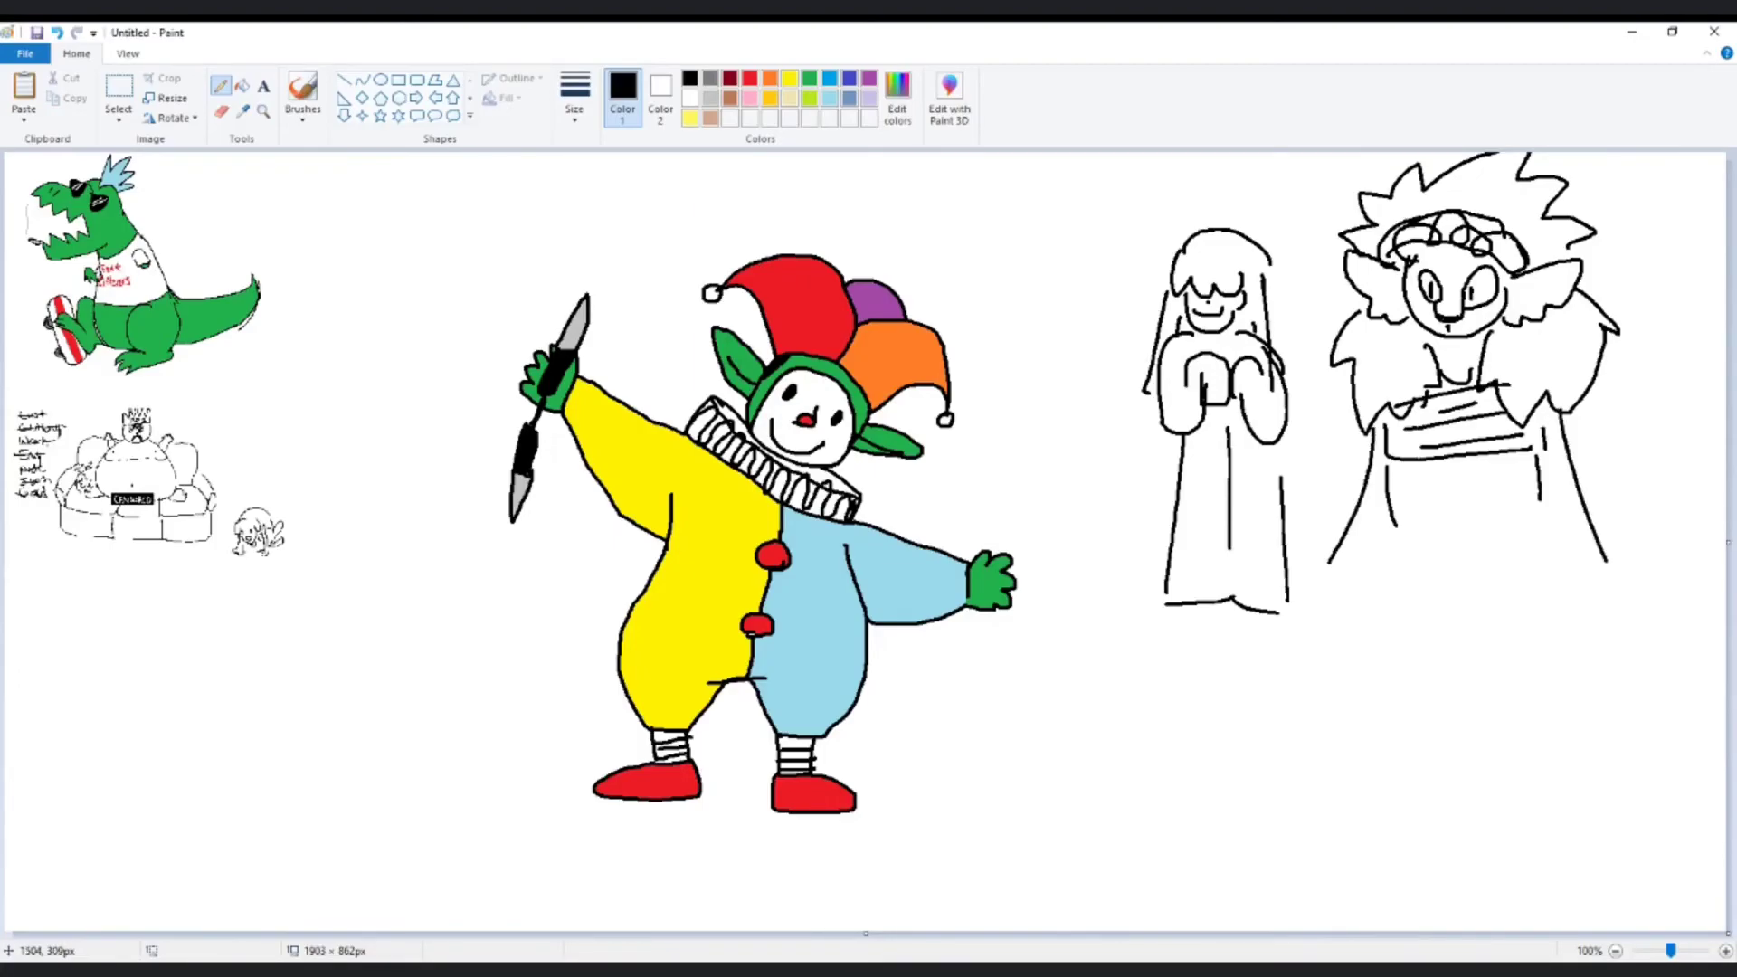
{"action": "mouse_move", "coordinate": [1353, 364]}
{"action": "left_mouse_down"}
{"action": "mouse_move", "coordinate": [1327, 415]}
{"action": "mouse_move", "coordinate": [1339, 521]}
{"action": "left_mouse_up"}
{"action": "left_click_drag", "start_coordinate": [1391, 482], "coordinate": [1384, 568]}
{"action": "left_click_drag", "start_coordinate": [1550, 458], "coordinate": [1568, 533]}
{"action": "mouse_move", "coordinate": [1591, 399]}
{"action": "left_mouse_down"}
{"action": "mouse_move", "coordinate": [1629, 529]}
{"action": "mouse_move", "coordinate": [1620, 579]}
{"action": "left_mouse_up"}
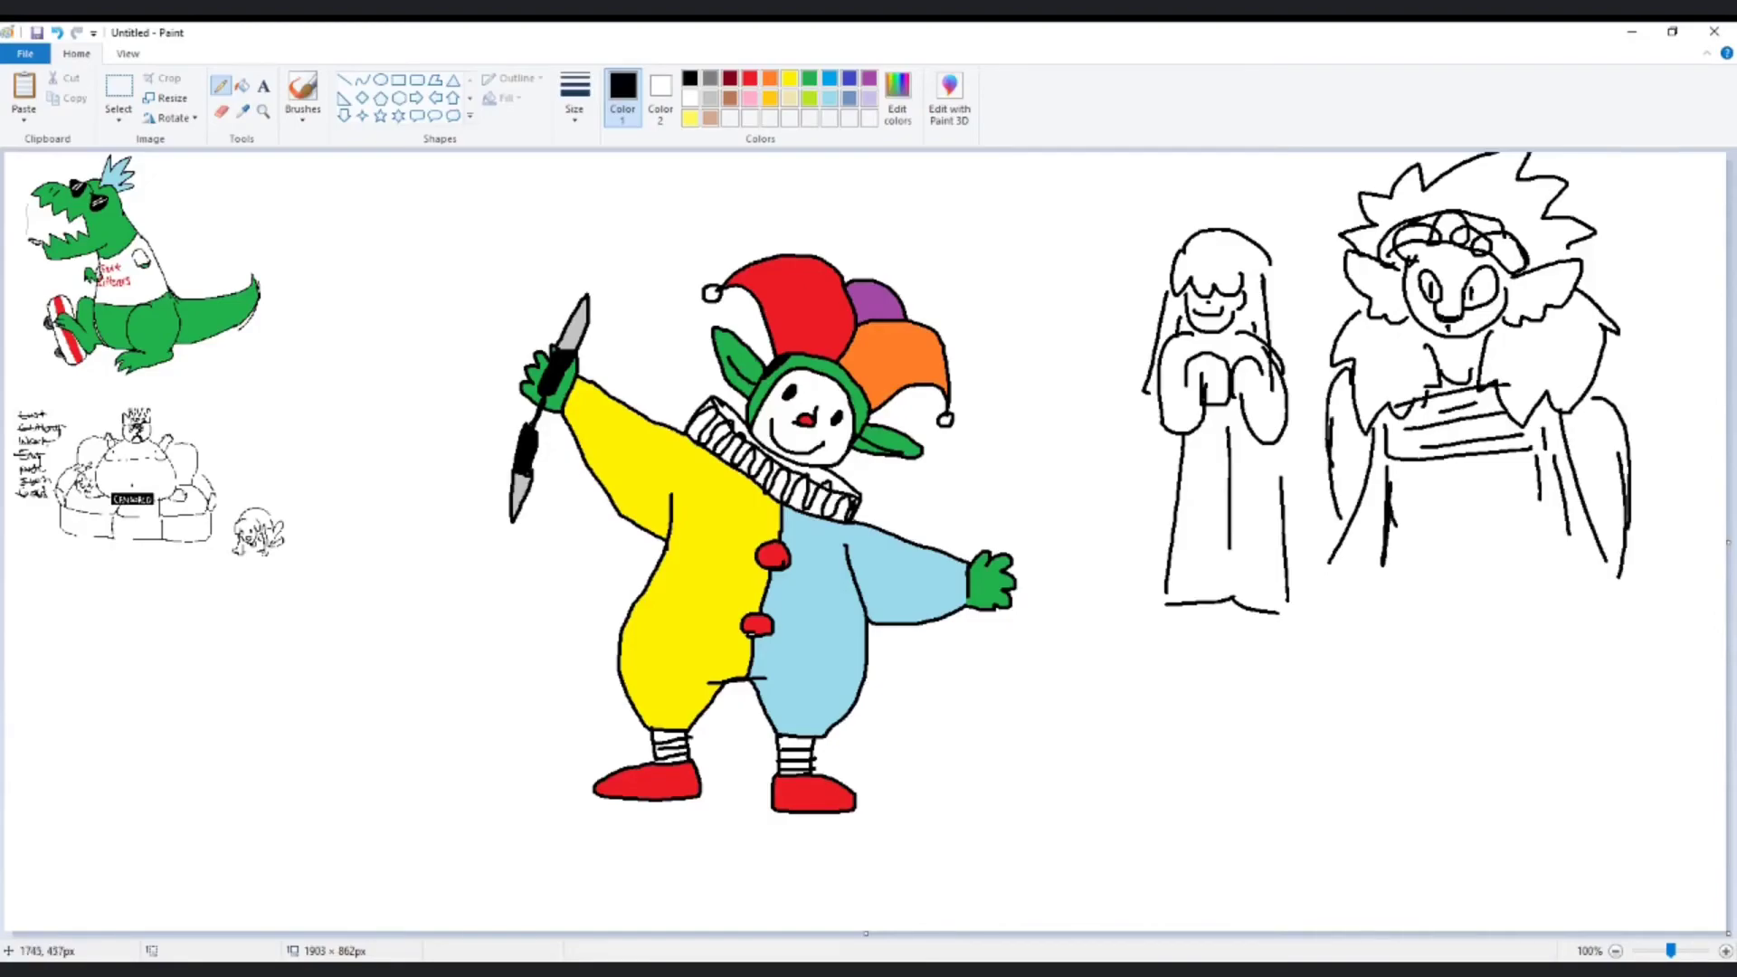
- Delete the long-haired robed figure and the spiky-haired character together
{"action": "left_click", "coordinate": [119, 90]}
{"action": "left_click_drag", "start_coordinate": [1114, 687], "coordinate": [1728, 151]}
{"action": "key", "text": "Delete"}
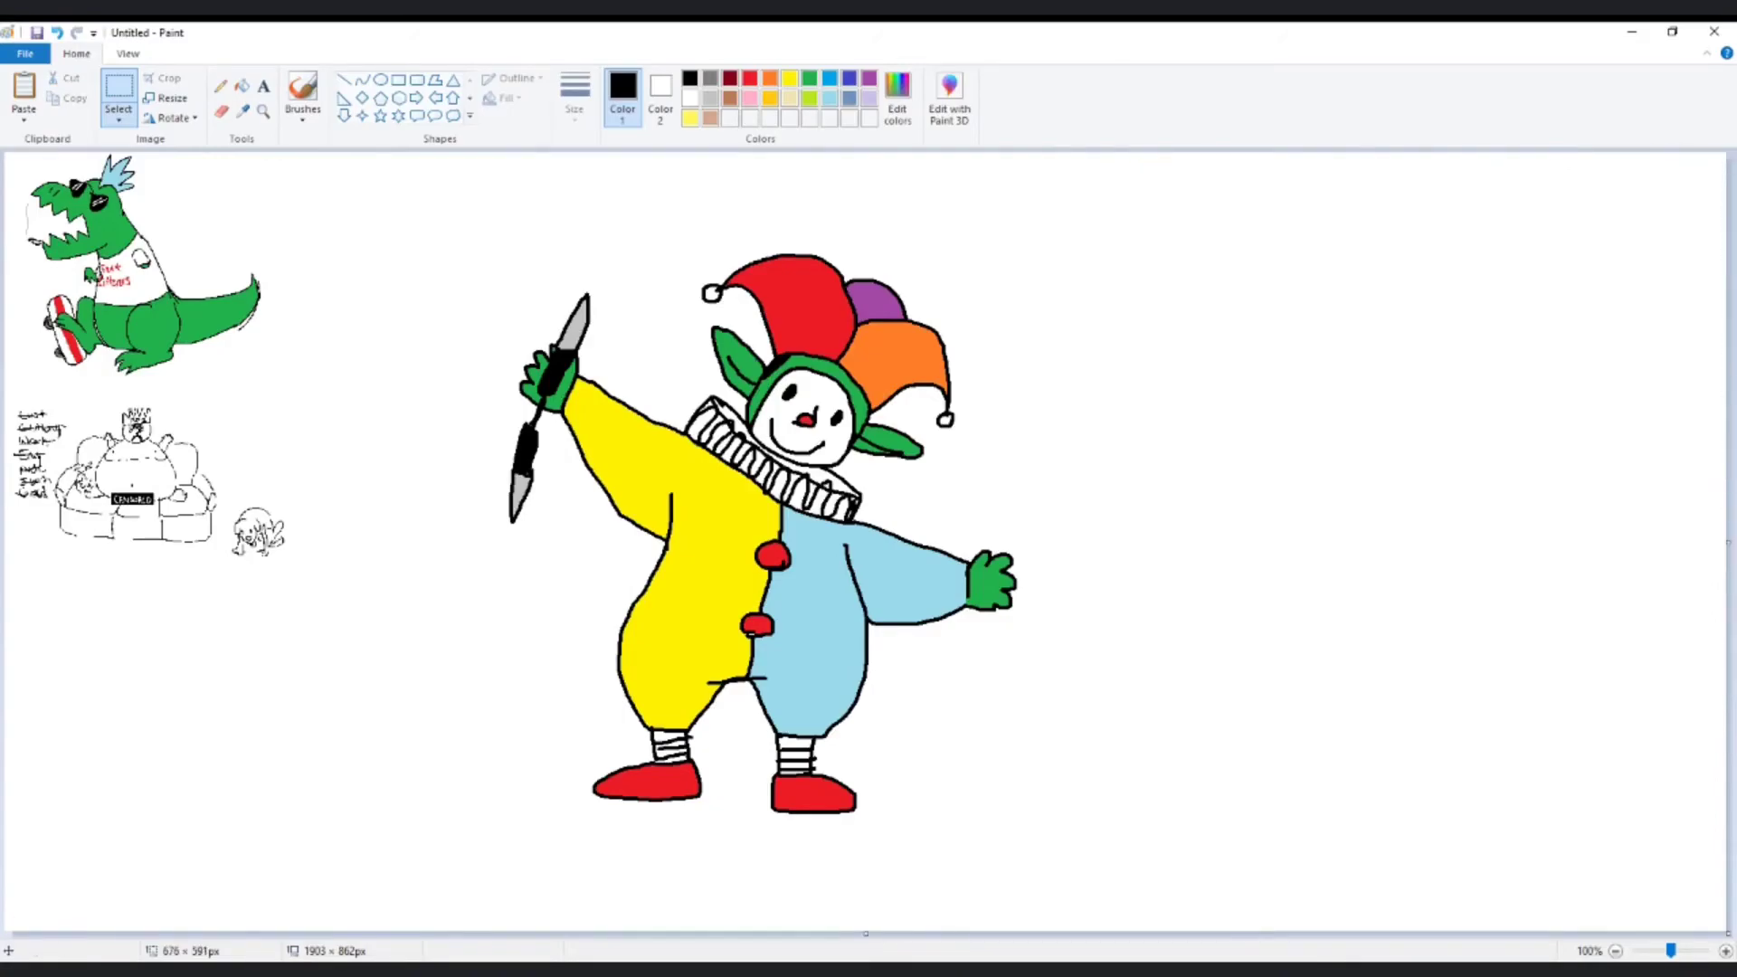
- Shrink the jester to thumbnail size and place it below the couch figure
{"action": "left_click_drag", "start_coordinate": [473, 214], "coordinate": [1052, 840]}
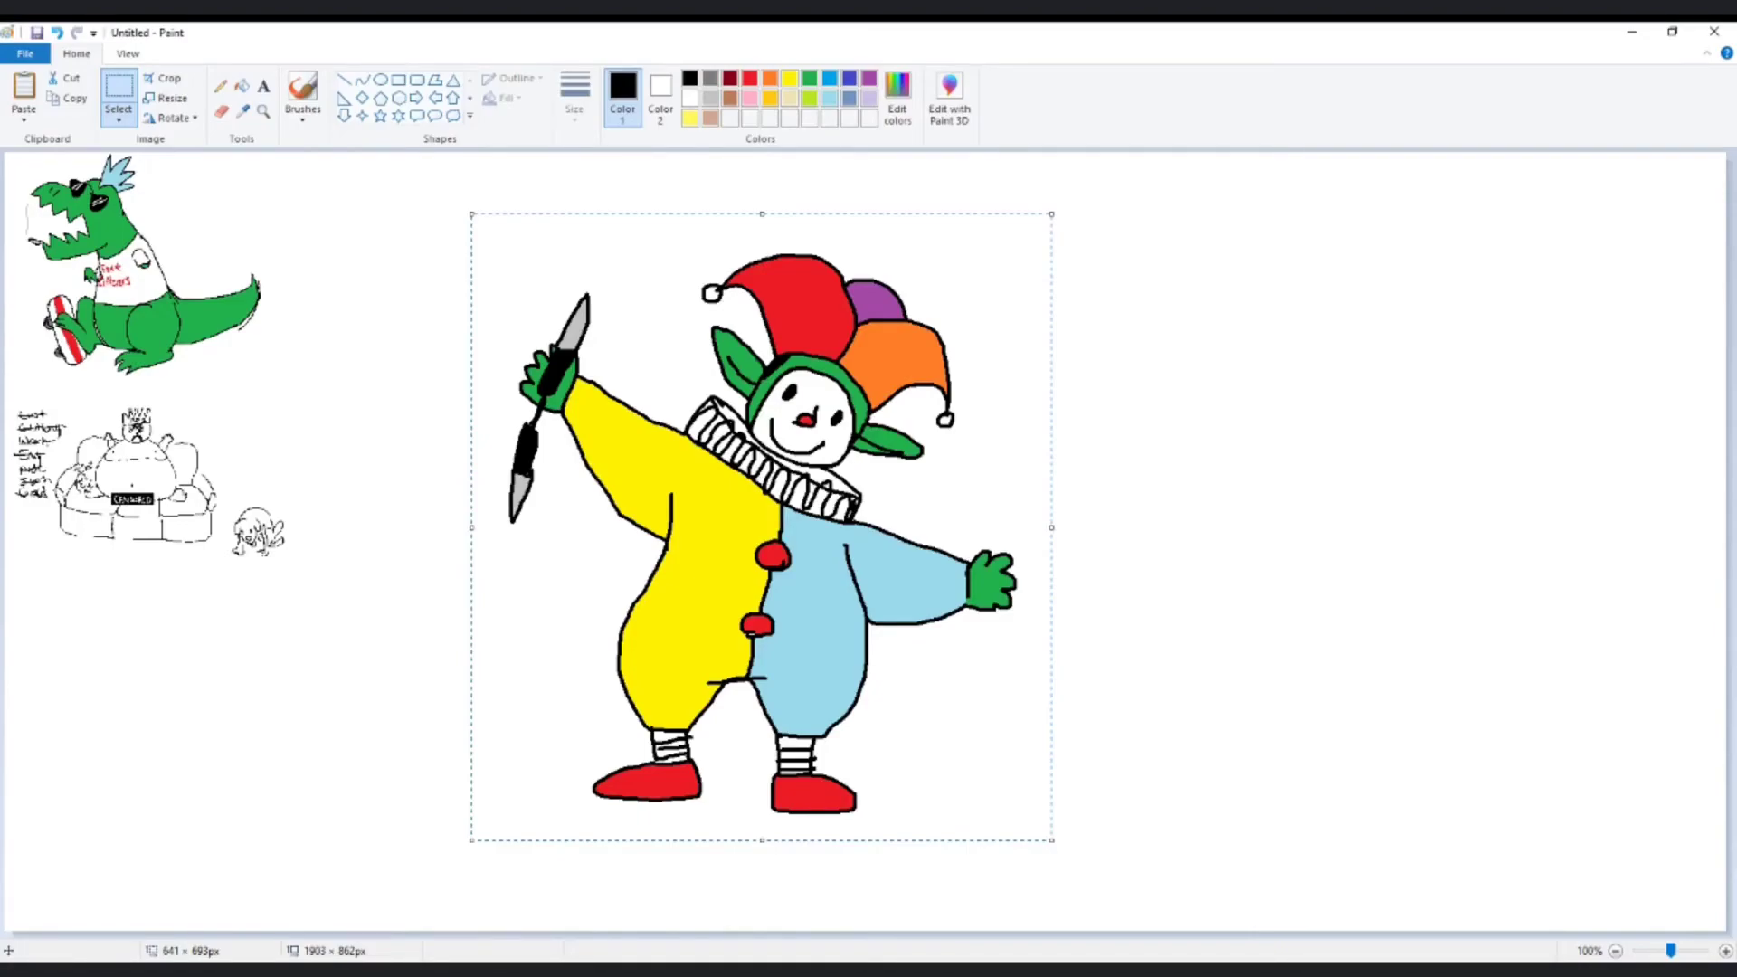
{"action": "left_click_drag", "start_coordinate": [1052, 840], "coordinate": [650, 406]}
{"action": "left_click_drag", "start_coordinate": [573, 338], "coordinate": [136, 683]}
{"action": "left_click", "coordinate": [186, 229]}
- Draw a large round skull head with a wide toothy grin and a small nose, and fill the nose black
{"action": "left_click", "coordinate": [220, 86]}
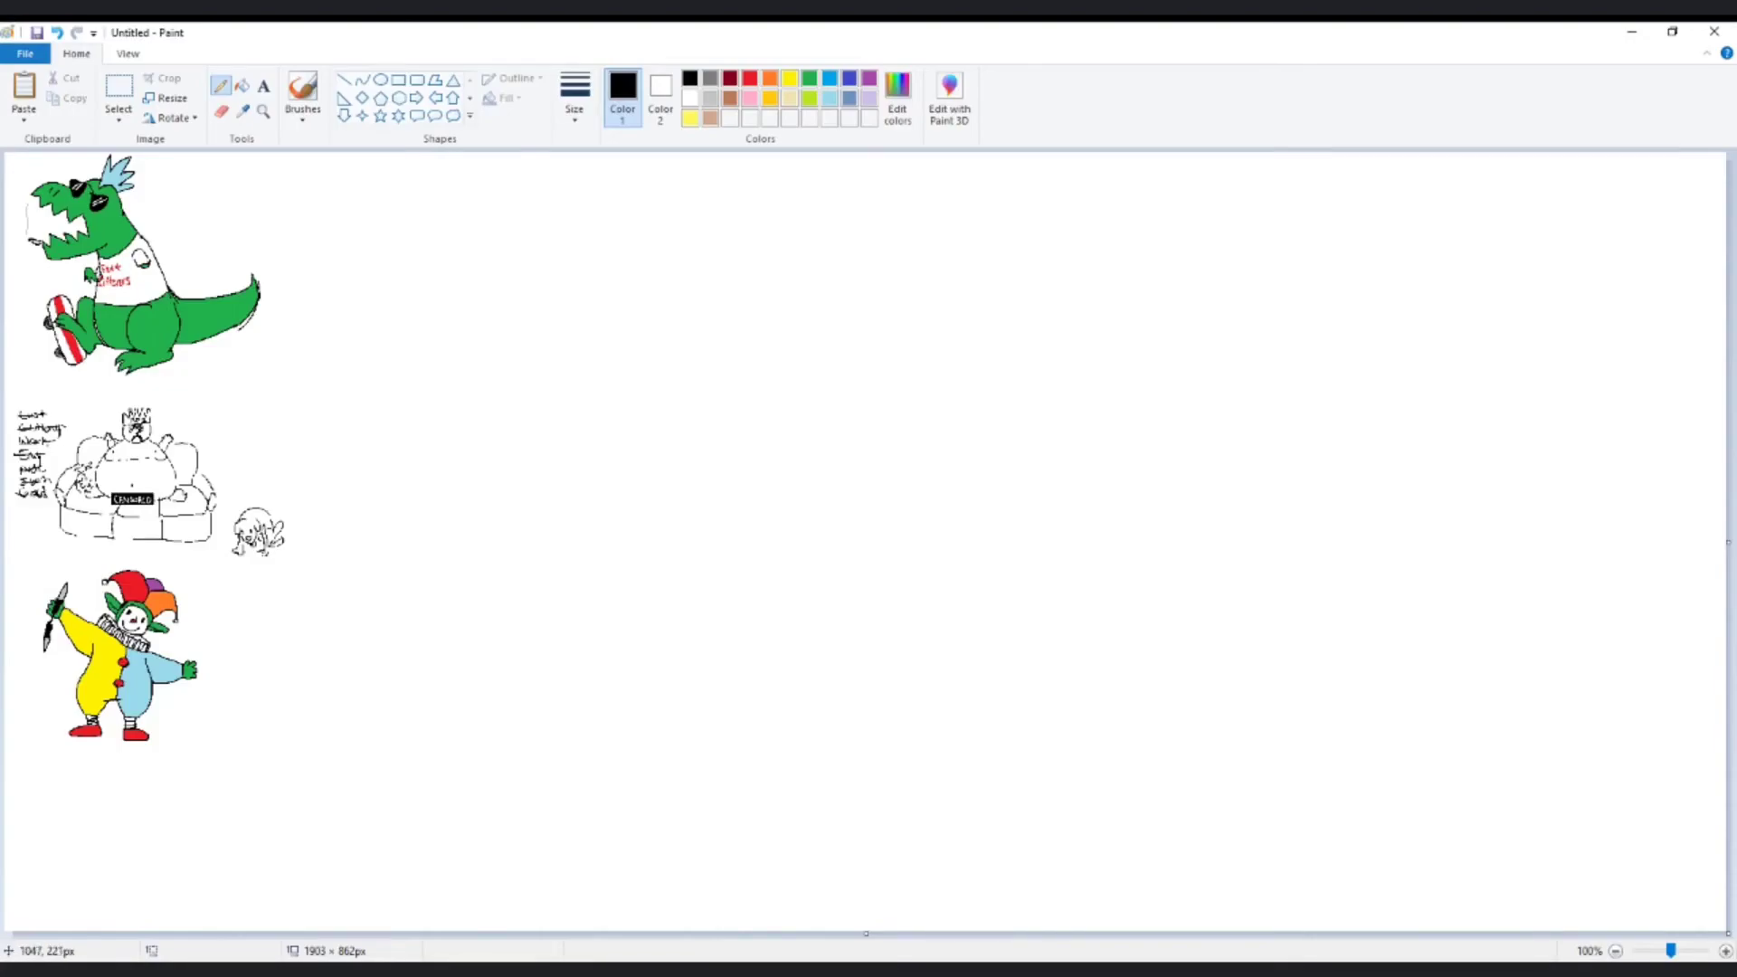
{"action": "mouse_move", "coordinate": [967, 308]}
{"action": "left_mouse_down"}
{"action": "mouse_move", "coordinate": [869, 274]}
{"action": "mouse_move", "coordinate": [804, 301]}
{"action": "mouse_move", "coordinate": [768, 377]}
{"action": "mouse_move", "coordinate": [799, 449]}
{"action": "mouse_move", "coordinate": [911, 458]}
{"action": "mouse_move", "coordinate": [965, 441]}
{"action": "mouse_move", "coordinate": [992, 395]}
{"action": "mouse_move", "coordinate": [964, 297]}
{"action": "left_mouse_up"}
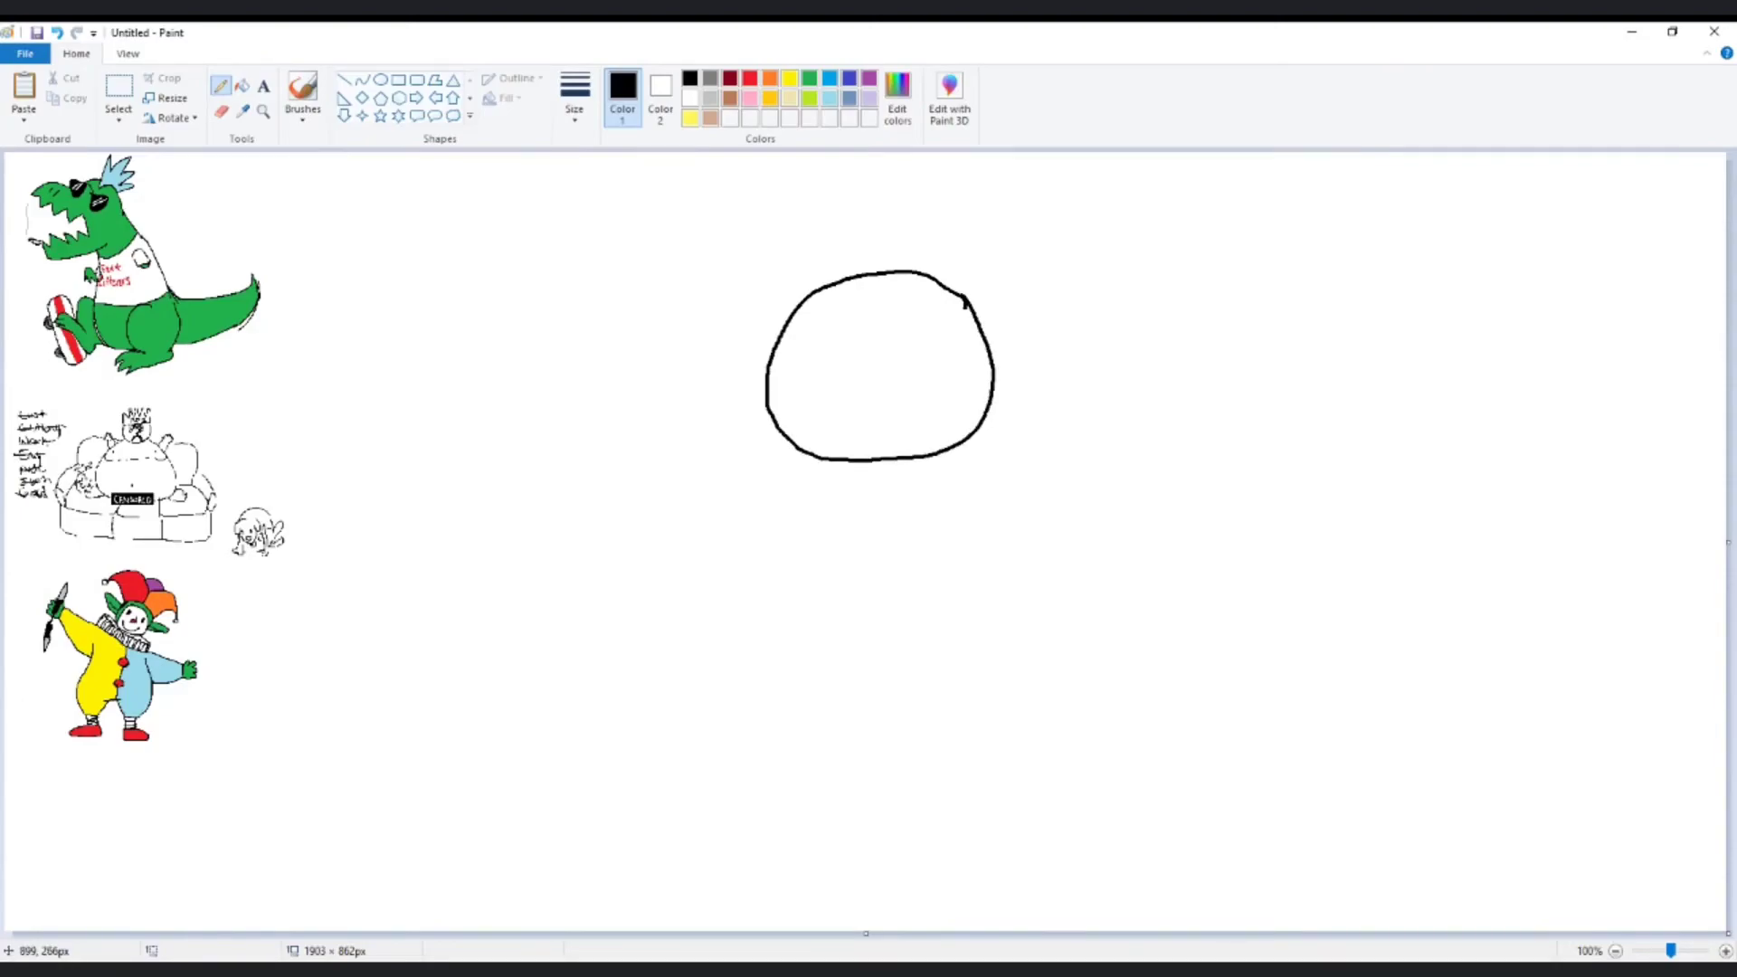
{"action": "mouse_move", "coordinate": [817, 445]}
{"action": "left_mouse_down"}
{"action": "mouse_move", "coordinate": [776, 401]}
{"action": "mouse_move", "coordinate": [960, 402]}
{"action": "mouse_move", "coordinate": [930, 430]}
{"action": "mouse_move", "coordinate": [816, 443]}
{"action": "mouse_move", "coordinate": [861, 408]}
{"action": "mouse_move", "coordinate": [864, 437]}
{"action": "mouse_move", "coordinate": [926, 435]}
{"action": "left_mouse_up"}
{"action": "mouse_move", "coordinate": [816, 403]}
{"action": "left_mouse_down"}
{"action": "mouse_move", "coordinate": [823, 437]}
{"action": "mouse_move", "coordinate": [850, 375]}
{"action": "mouse_move", "coordinate": [879, 367]}
{"action": "mouse_move", "coordinate": [885, 393]}
{"action": "left_mouse_up"}
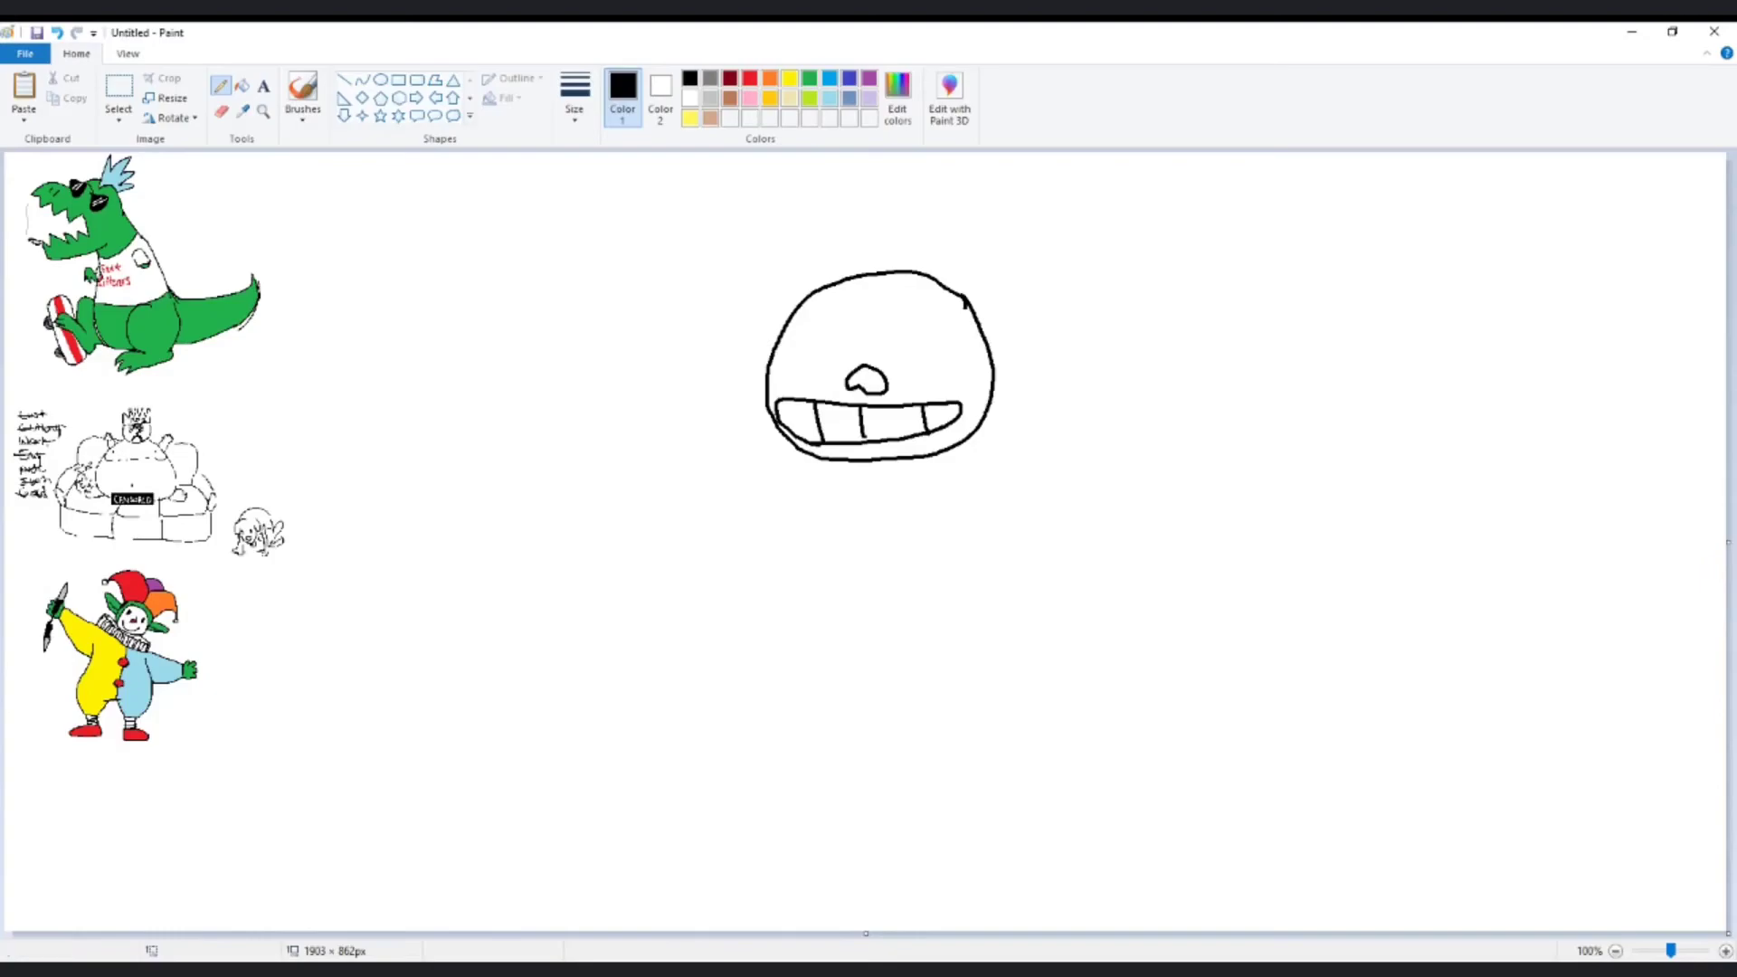
{"action": "left_click", "coordinate": [241, 85]}
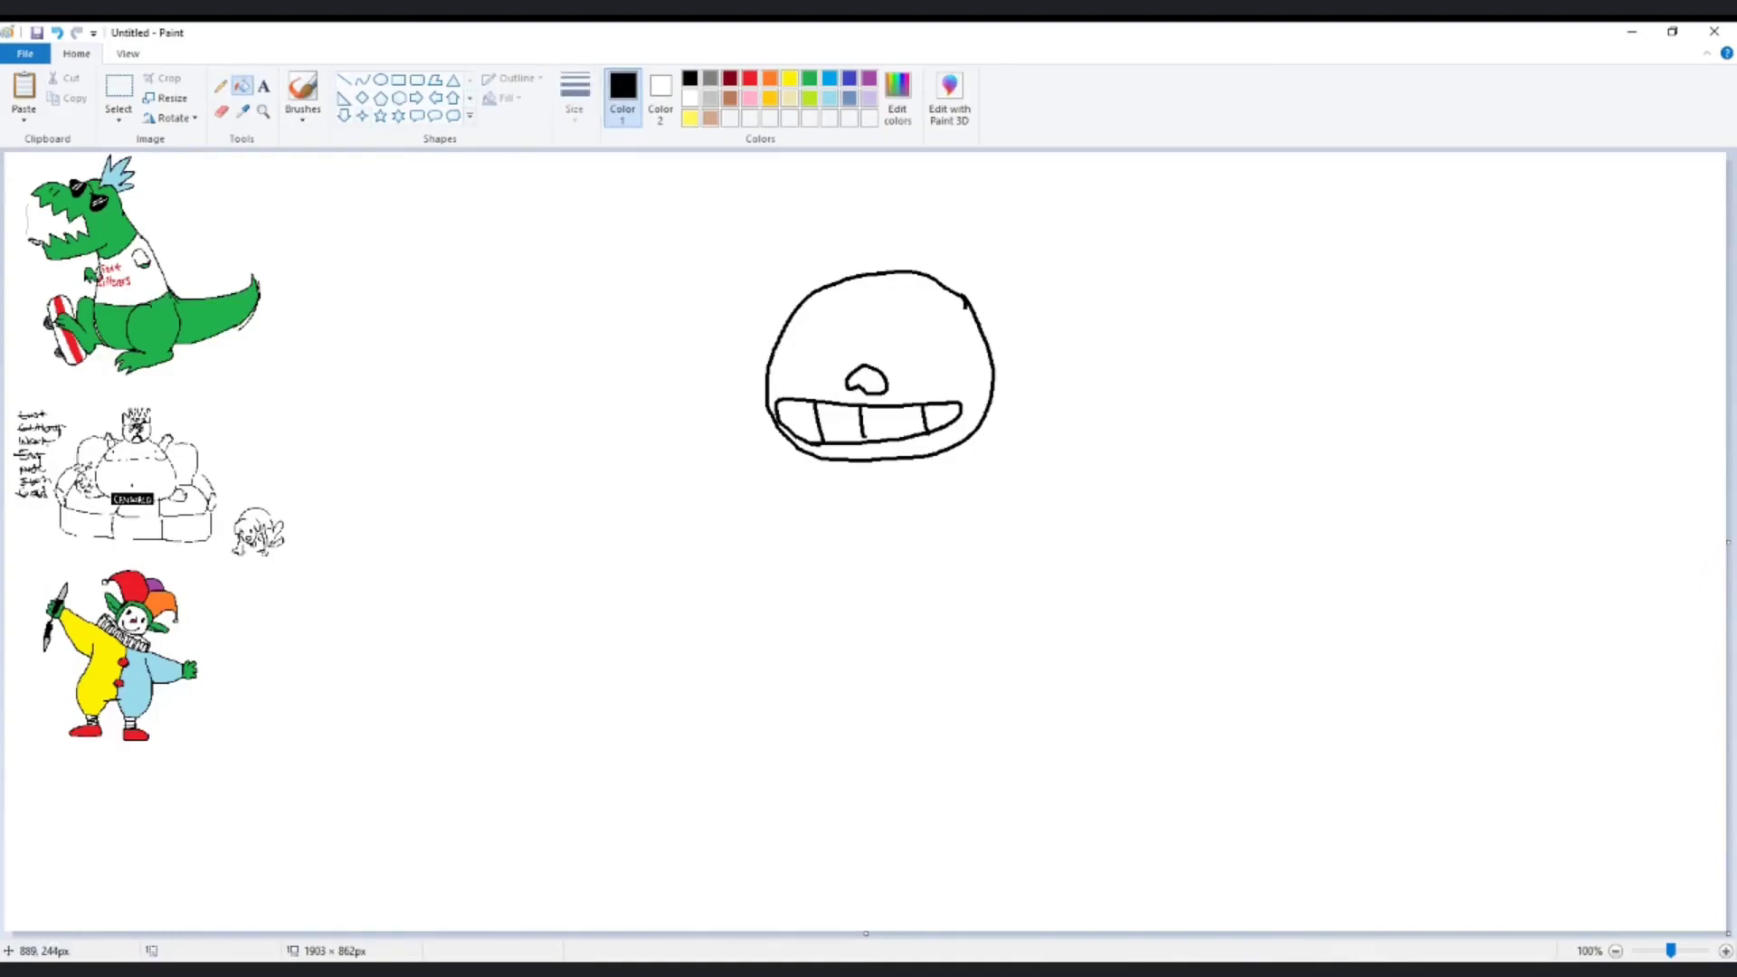
{"action": "left_click", "coordinate": [871, 378]}
- Draw two round eye sockets above the skull's grin and fill them completely black
{"action": "left_click", "coordinate": [220, 85]}
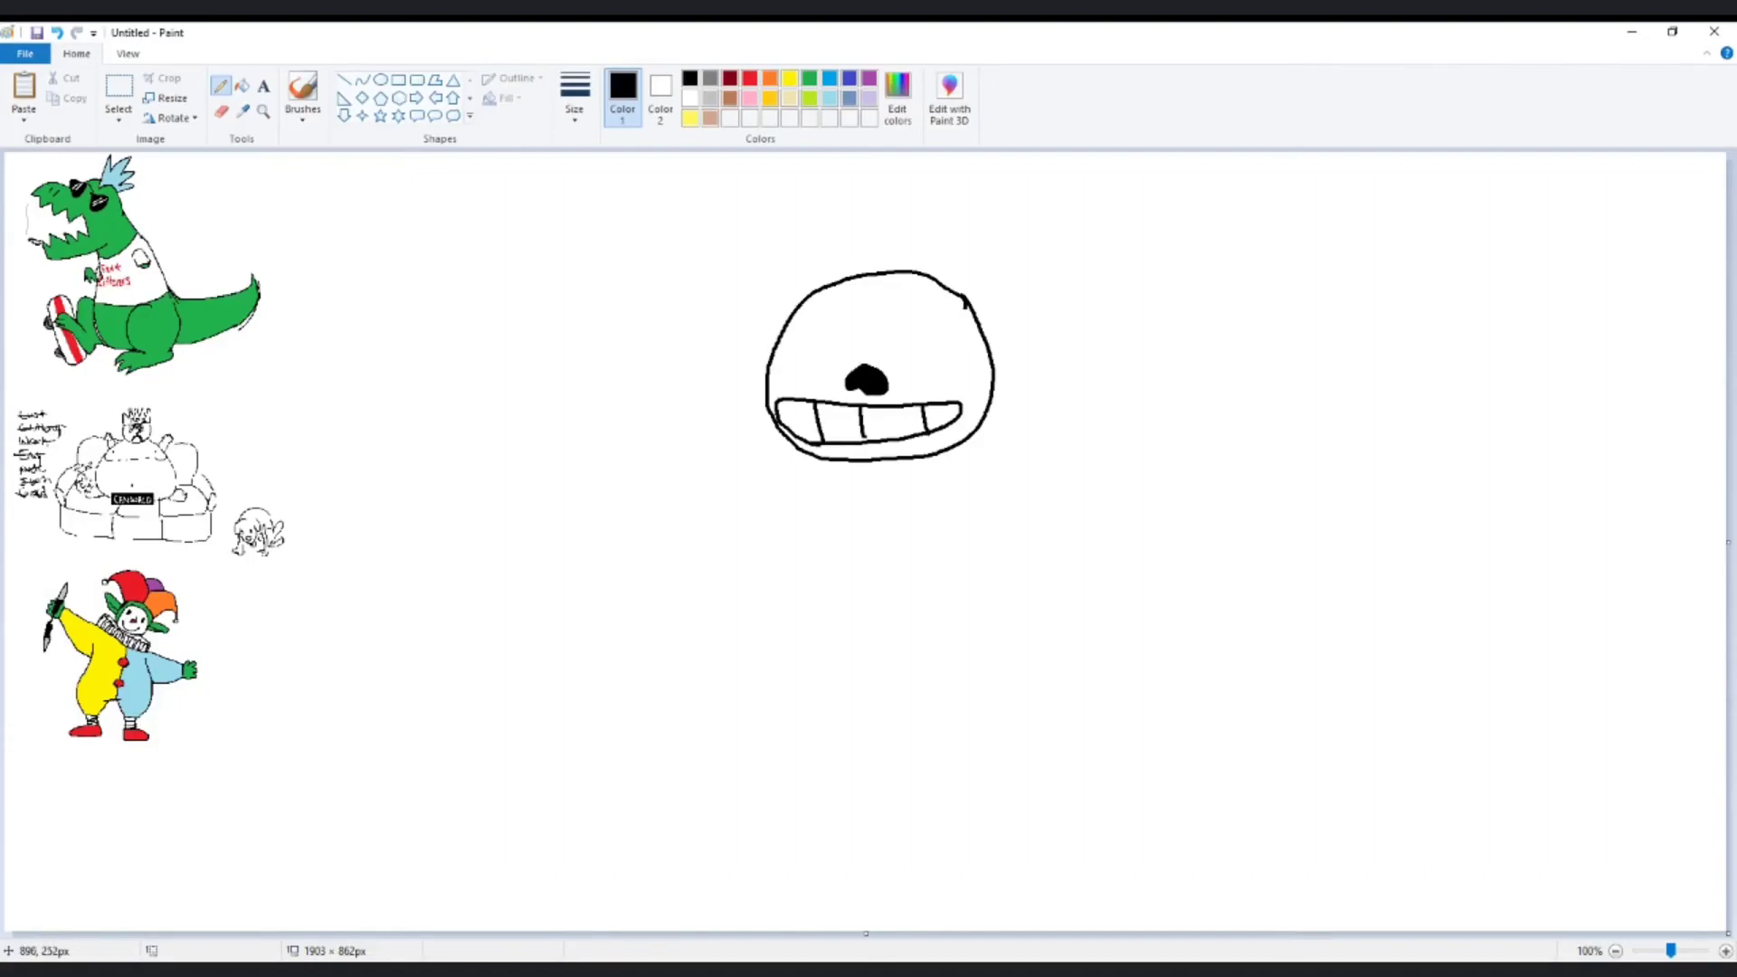
{"action": "mouse_move", "coordinate": [817, 382]}
{"action": "left_mouse_down"}
{"action": "mouse_move", "coordinate": [824, 330]}
{"action": "mouse_move", "coordinate": [777, 352]}
{"action": "mouse_move", "coordinate": [798, 383]}
{"action": "mouse_move", "coordinate": [906, 377]}
{"action": "mouse_move", "coordinate": [900, 354]}
{"action": "mouse_move", "coordinate": [936, 331]}
{"action": "mouse_move", "coordinate": [965, 370]}
{"action": "mouse_move", "coordinate": [922, 383]}
{"action": "mouse_move", "coordinate": [964, 374]}
{"action": "left_mouse_up"}
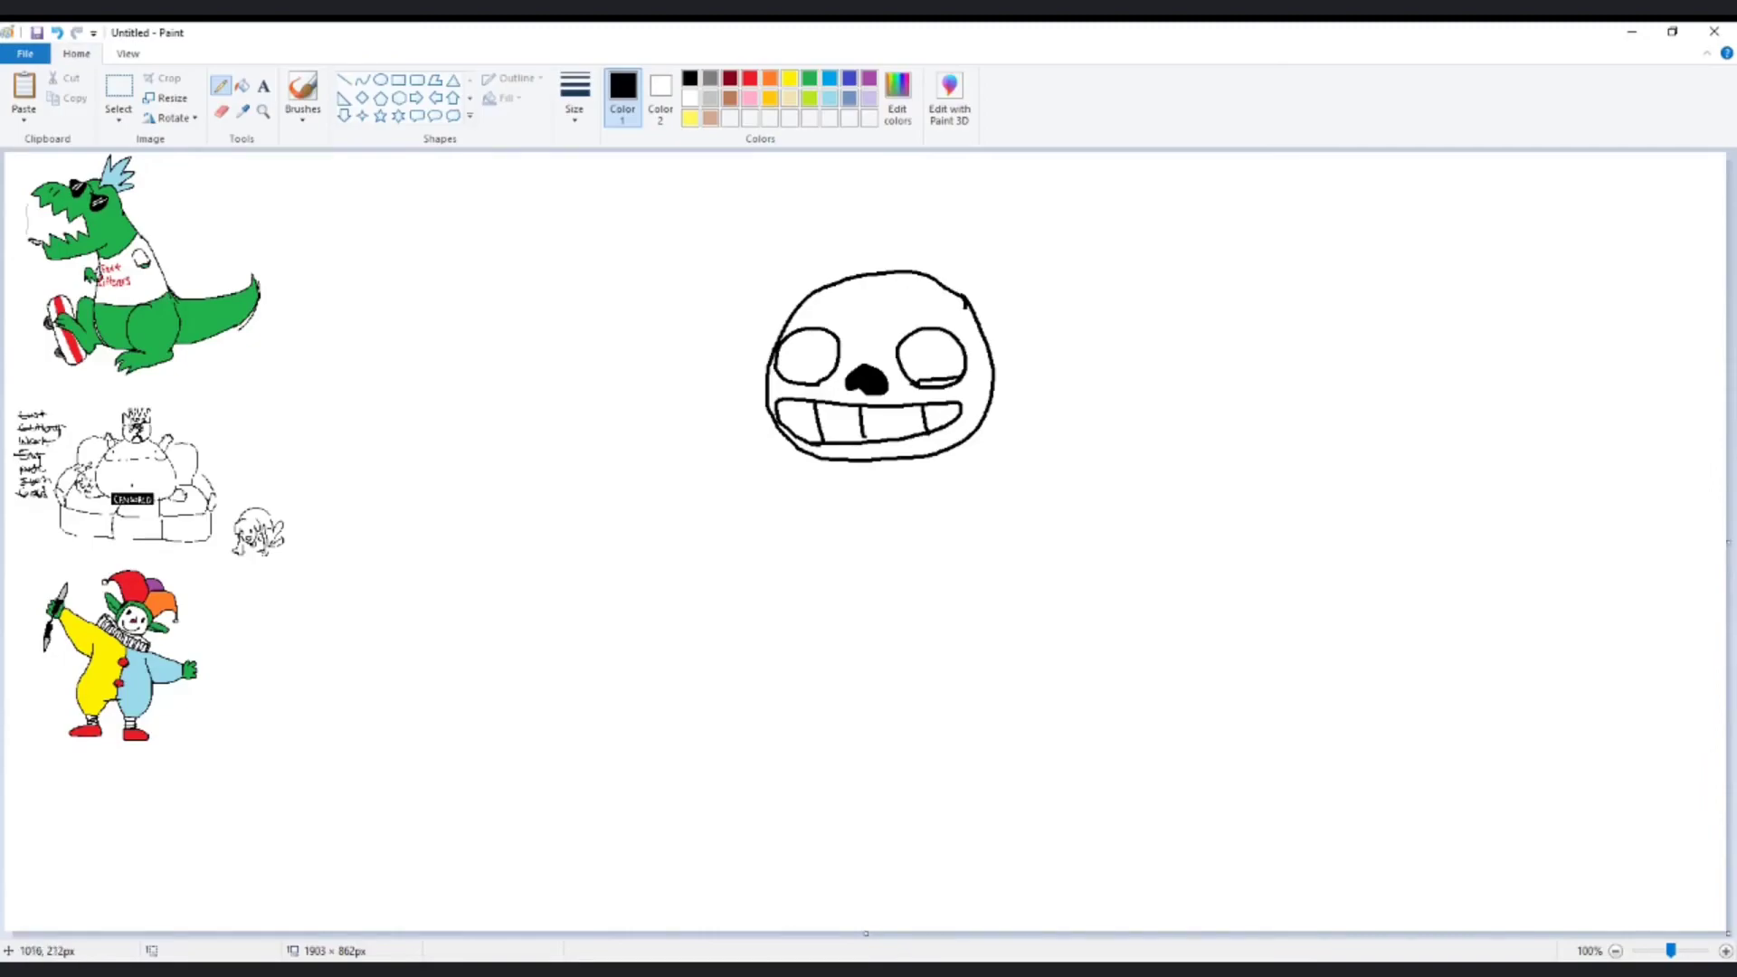
{"action": "left_click", "coordinate": [242, 85]}
{"action": "left_click", "coordinate": [806, 357]}
{"action": "left_click", "coordinate": [939, 371]}
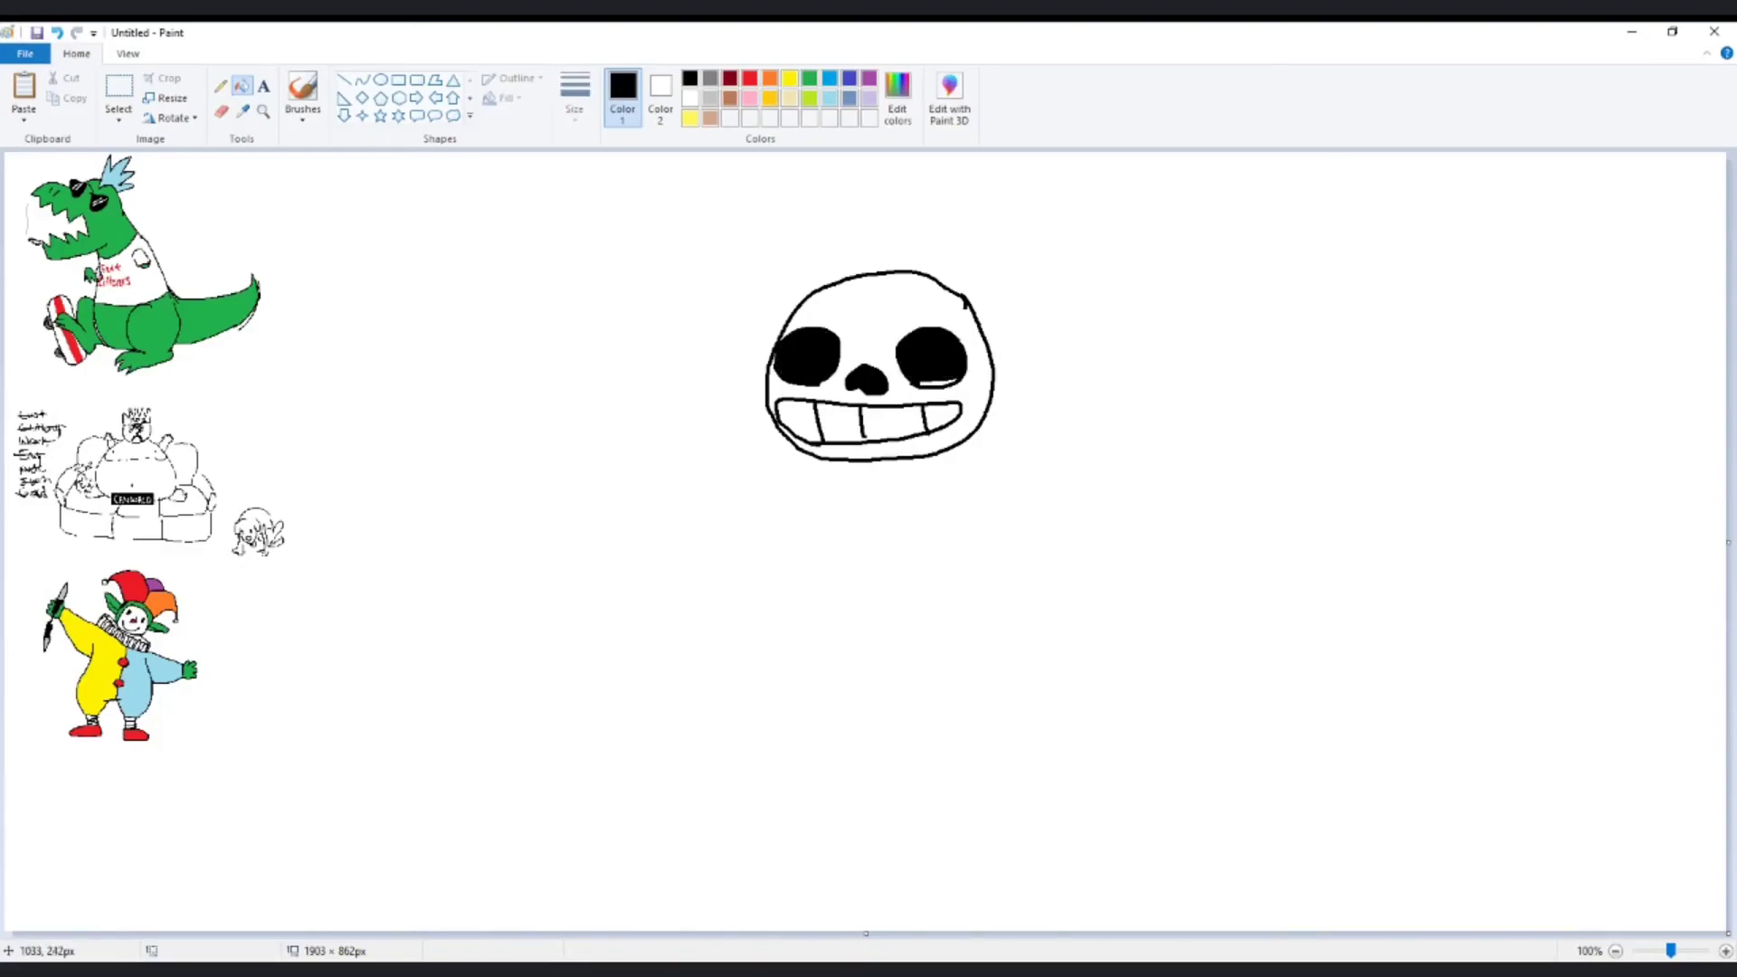
{"action": "left_click", "coordinate": [945, 385]}
- Add a narrow white pupil inside each of the skull's black eye sockets
{"action": "left_click", "coordinate": [689, 98]}
{"action": "left_click", "coordinate": [220, 85]}
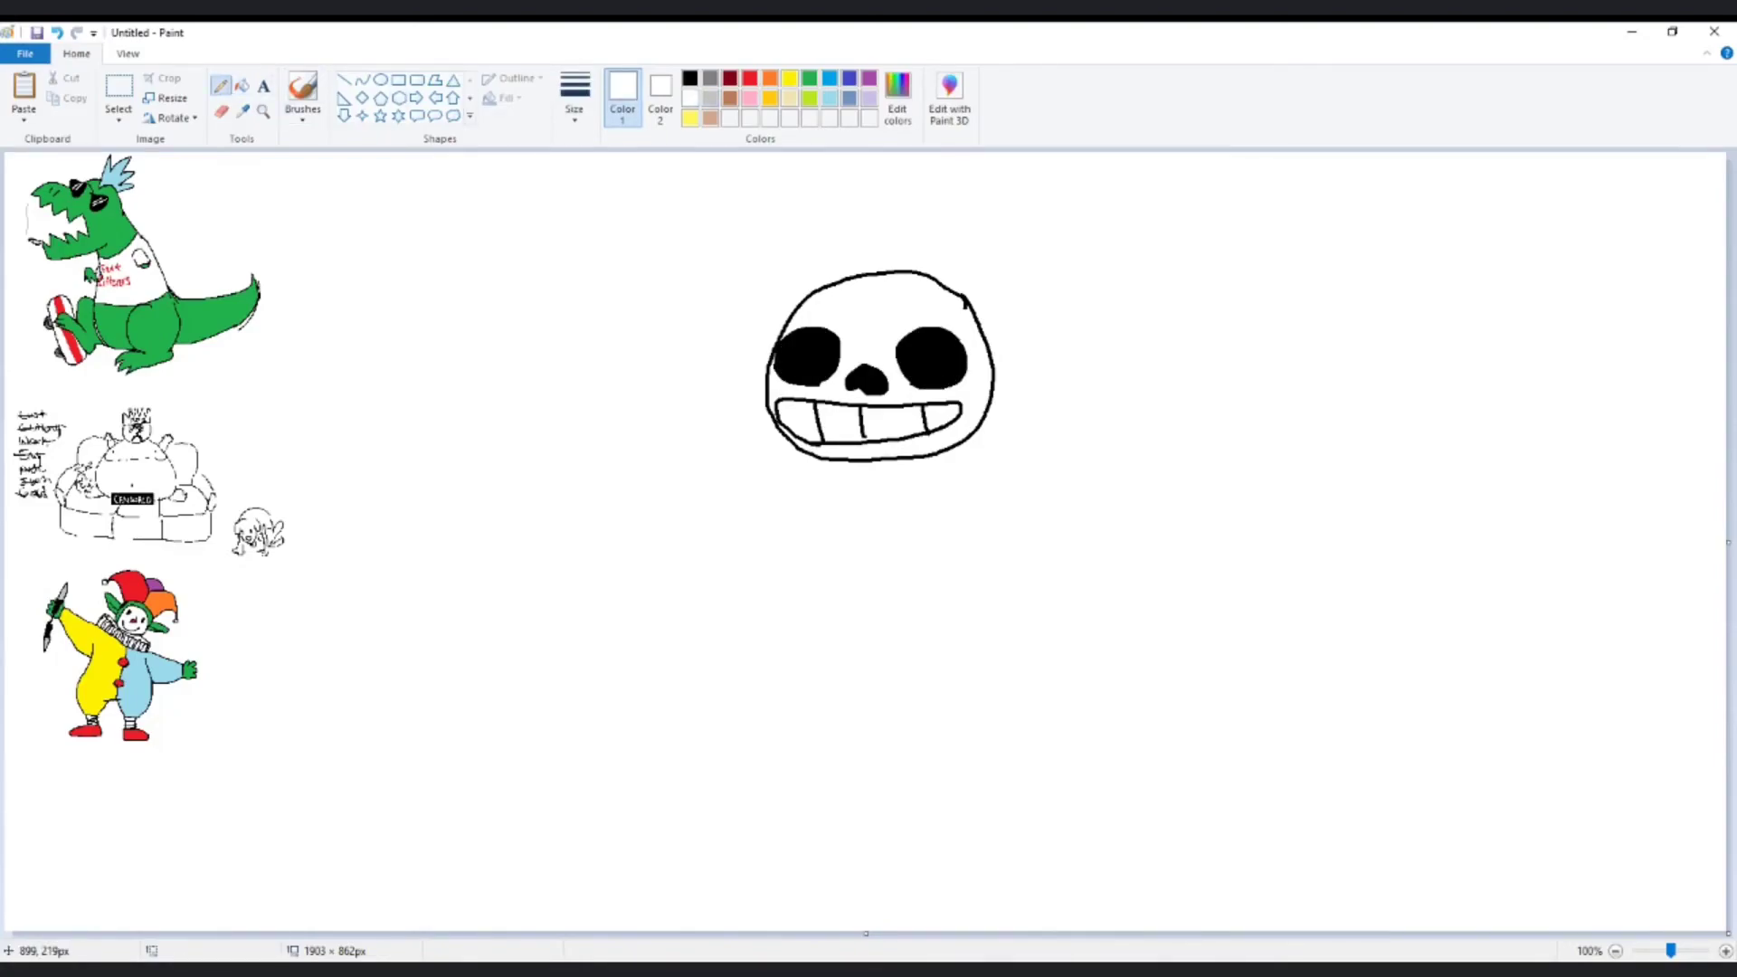
{"action": "mouse_move", "coordinate": [818, 353]}
{"action": "left_mouse_down"}
{"action": "mouse_move", "coordinate": [820, 368]}
{"action": "mouse_move", "coordinate": [919, 346]}
{"action": "mouse_move", "coordinate": [920, 369]}
{"action": "left_mouse_up"}
- Draw in black a puffy hood collar around the skull's chin and a double-ringed round object held by a hand below it
{"action": "left_click", "coordinate": [690, 78]}
{"action": "mouse_move", "coordinate": [770, 400]}
{"action": "left_mouse_down"}
{"action": "mouse_move", "coordinate": [726, 441]}
{"action": "mouse_move", "coordinate": [792, 488]}
{"action": "mouse_move", "coordinate": [863, 492]}
{"action": "mouse_move", "coordinate": [862, 465]}
{"action": "mouse_move", "coordinate": [941, 483]}
{"action": "mouse_move", "coordinate": [1021, 474]}
{"action": "mouse_move", "coordinate": [1047, 425]}
{"action": "mouse_move", "coordinate": [995, 397]}
{"action": "left_mouse_up"}
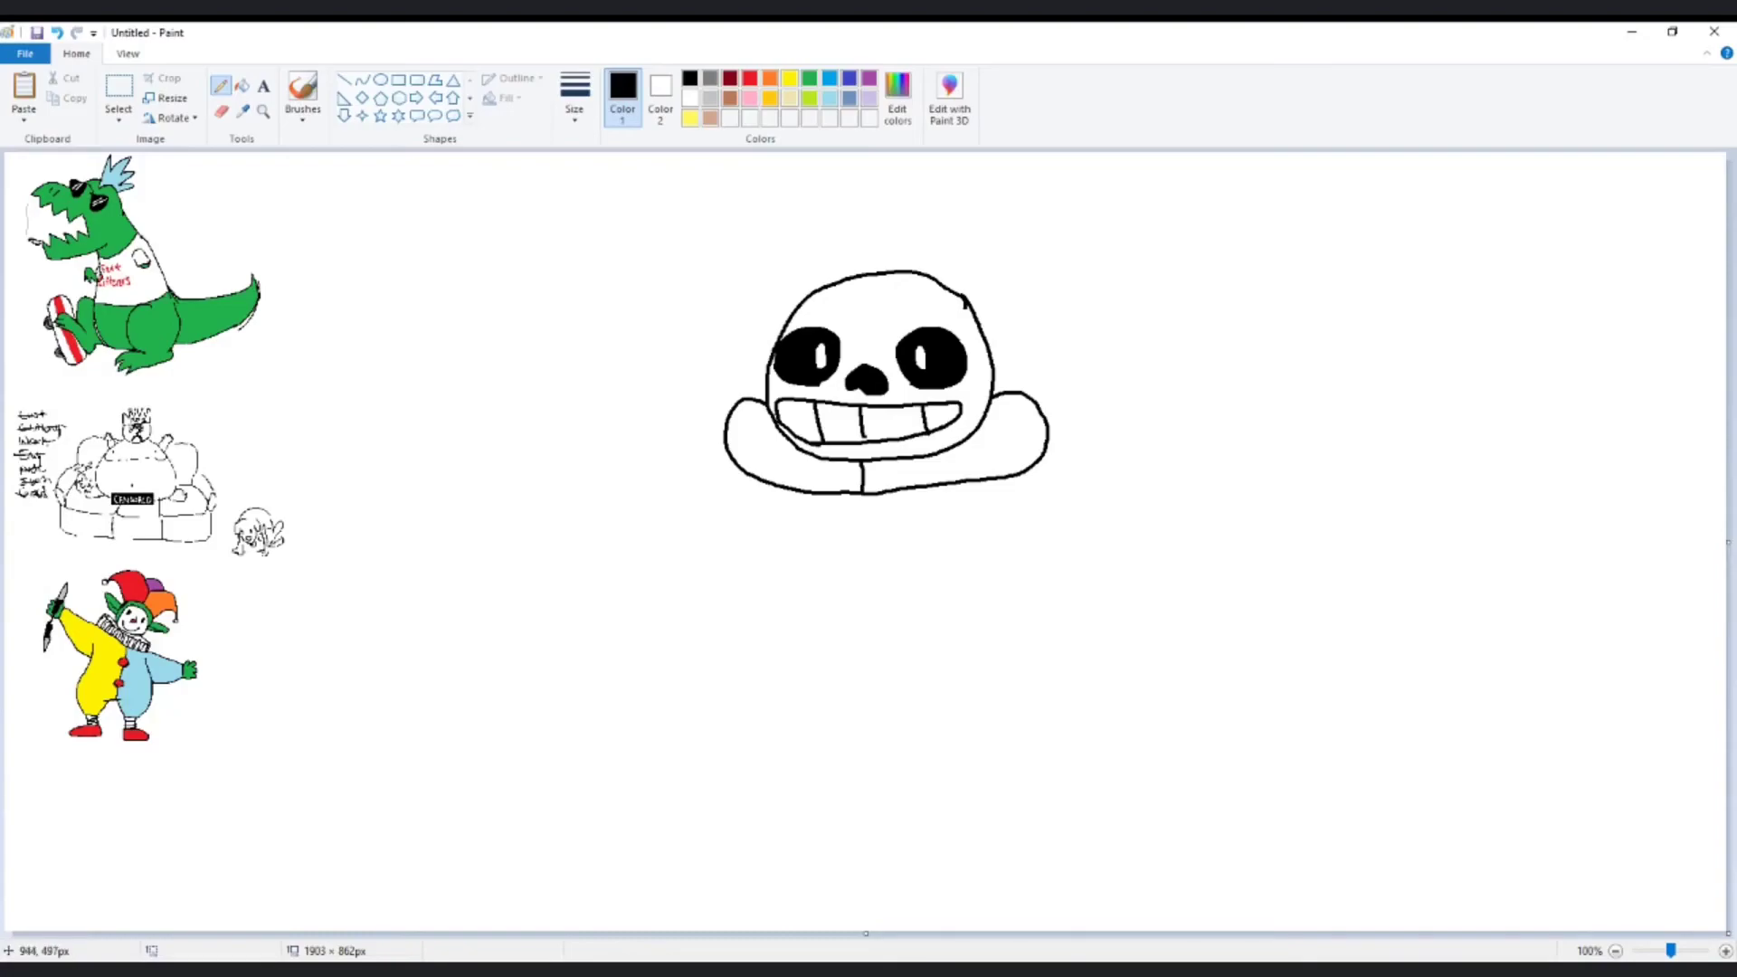
{"action": "mouse_move", "coordinate": [875, 523]}
{"action": "left_mouse_down"}
{"action": "mouse_move", "coordinate": [909, 611]}
{"action": "mouse_move", "coordinate": [891, 504]}
{"action": "mouse_move", "coordinate": [950, 563]}
{"action": "left_mouse_up"}
{"action": "mouse_move", "coordinate": [823, 534]}
{"action": "left_mouse_down"}
{"action": "mouse_move", "coordinate": [858, 634]}
{"action": "mouse_move", "coordinate": [909, 635]}
{"action": "mouse_move", "coordinate": [957, 551]}
{"action": "mouse_move", "coordinate": [882, 498]}
{"action": "mouse_move", "coordinate": [853, 506]}
{"action": "left_mouse_up"}
{"action": "mouse_move", "coordinate": [904, 638]}
{"action": "left_mouse_down"}
{"action": "mouse_move", "coordinate": [927, 627]}
{"action": "mouse_move", "coordinate": [869, 668]}
{"action": "mouse_move", "coordinate": [905, 695]}
{"action": "mouse_move", "coordinate": [916, 645]}
{"action": "mouse_move", "coordinate": [912, 693]}
{"action": "mouse_move", "coordinate": [983, 568]}
{"action": "left_mouse_up"}
- Draw the skeleton's two jacket sleeves, the jacket's lower hem and a pair of shorts
{"action": "left_click_drag", "start_coordinate": [1047, 455], "coordinate": [963, 654]}
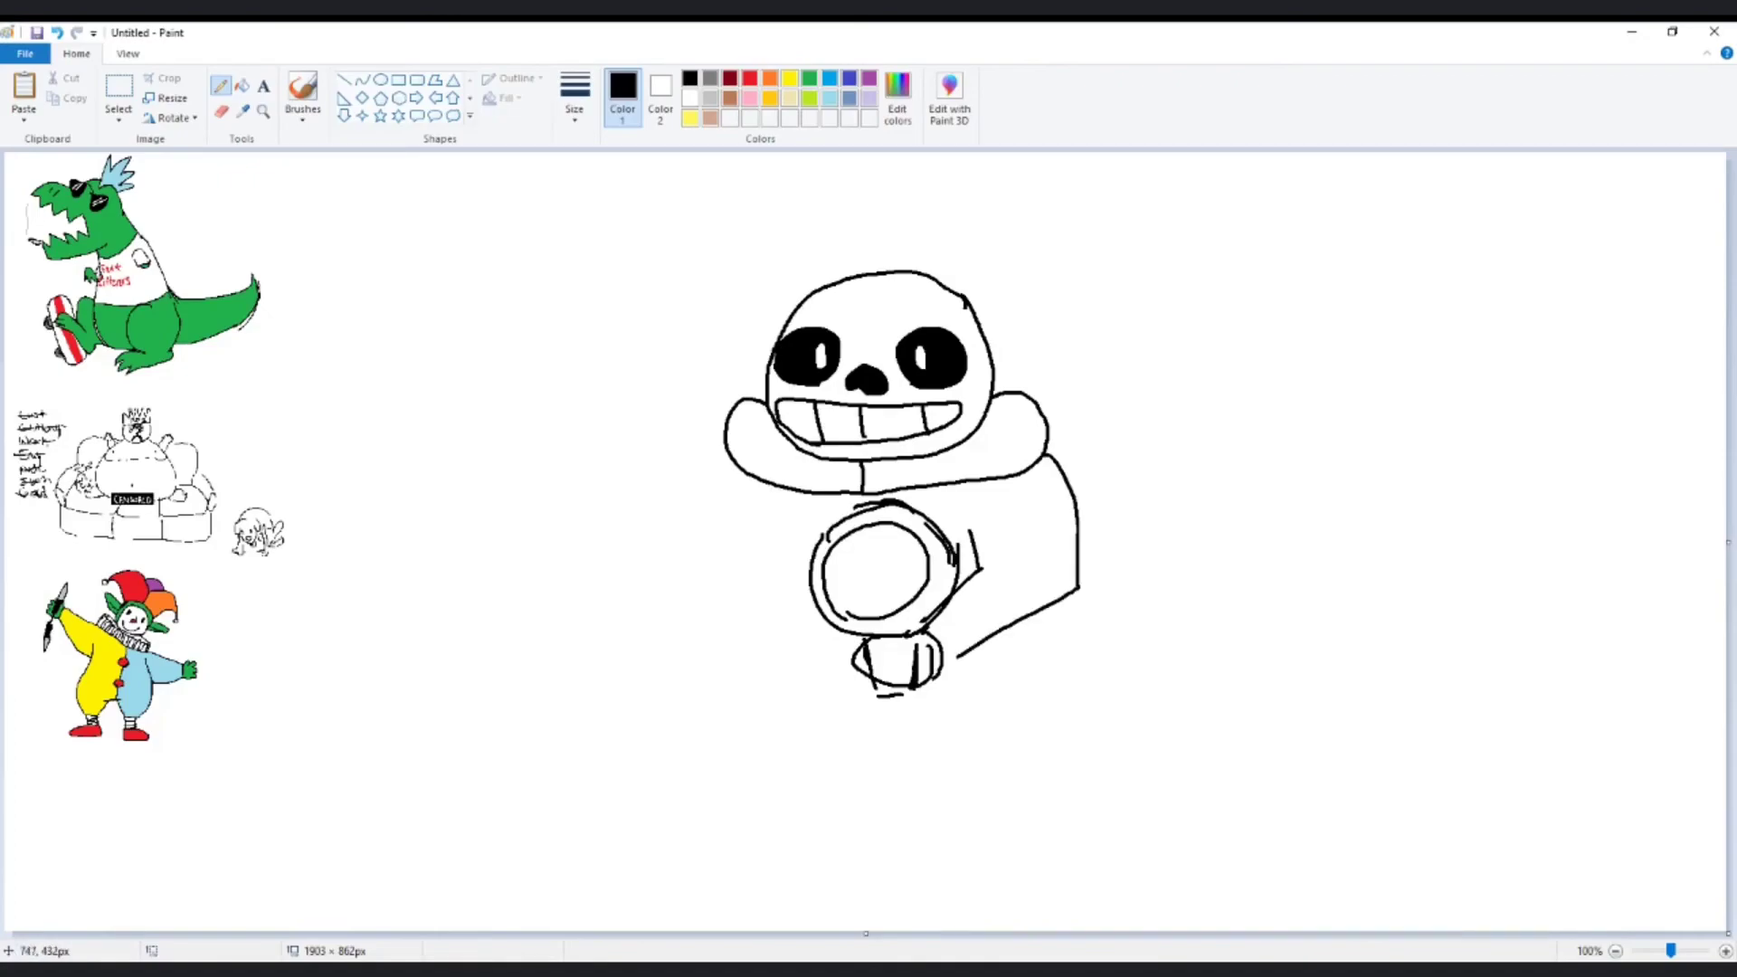
{"action": "mouse_move", "coordinate": [742, 477]}
{"action": "left_mouse_down"}
{"action": "mouse_move", "coordinate": [692, 628]}
{"action": "mouse_move", "coordinate": [733, 624]}
{"action": "mouse_move", "coordinate": [749, 644]}
{"action": "mouse_move", "coordinate": [775, 599]}
{"action": "mouse_move", "coordinate": [758, 556]}
{"action": "mouse_move", "coordinate": [774, 511]}
{"action": "left_mouse_up"}
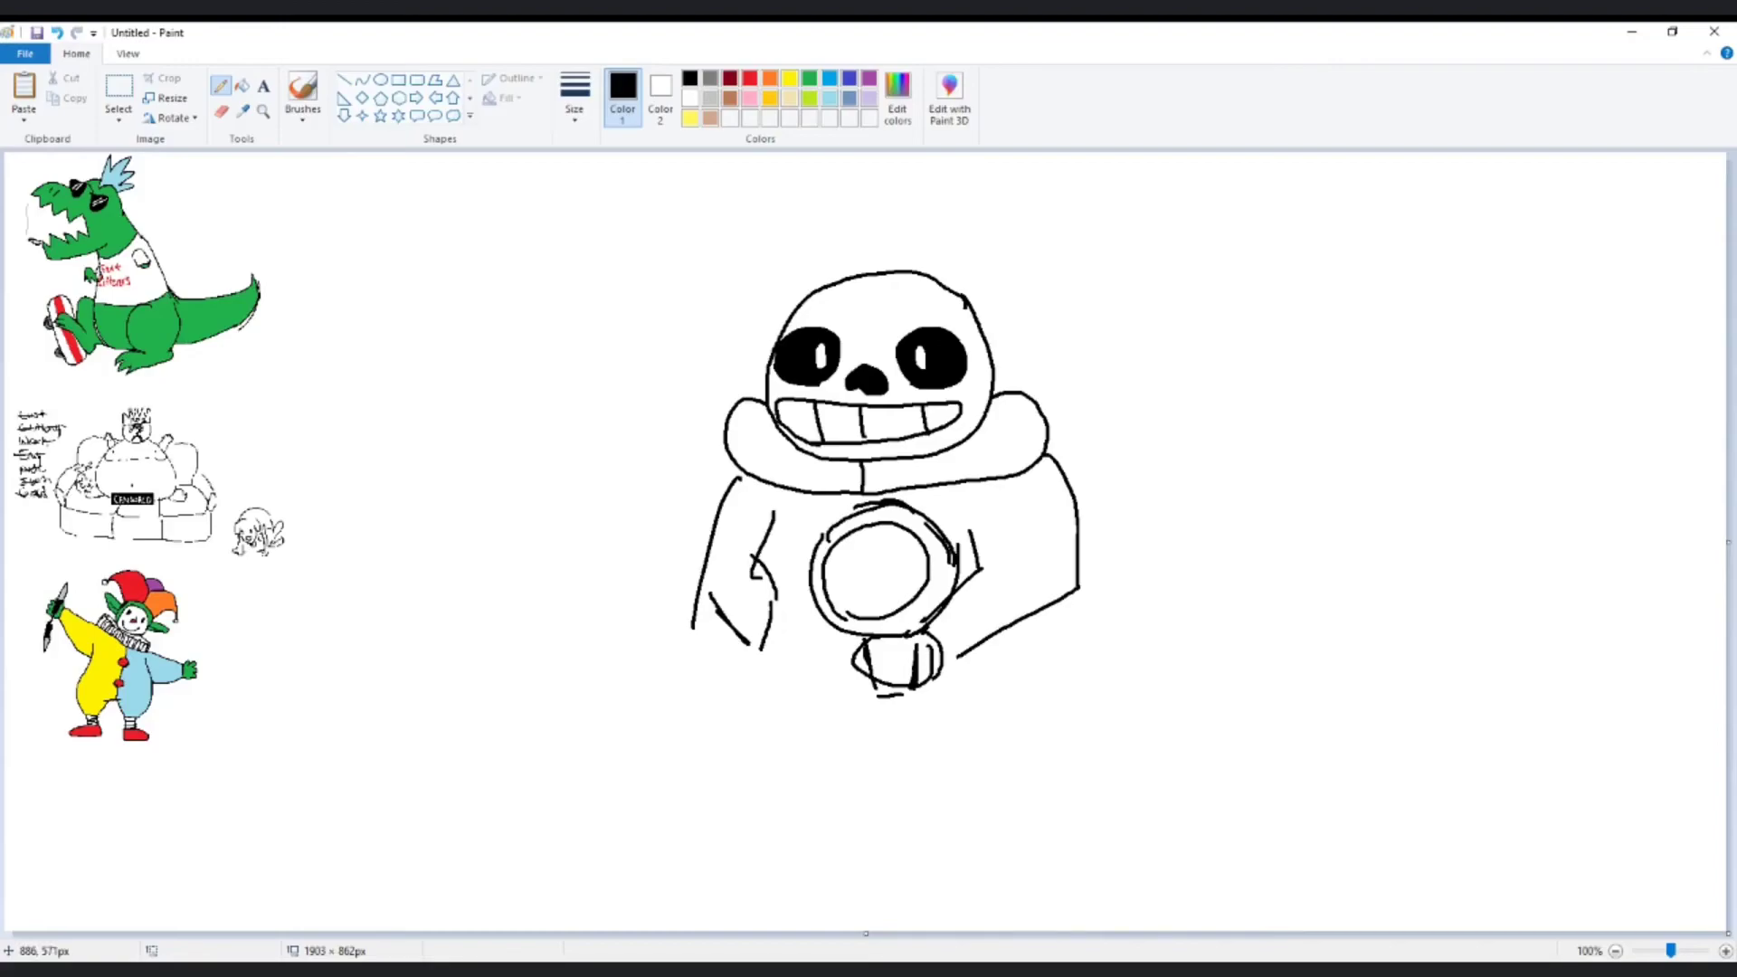
{"action": "mouse_move", "coordinate": [750, 644]}
{"action": "left_mouse_down"}
{"action": "mouse_move", "coordinate": [746, 669]}
{"action": "mouse_move", "coordinate": [874, 687]}
{"action": "mouse_move", "coordinate": [1009, 669]}
{"action": "mouse_move", "coordinate": [1041, 629]}
{"action": "left_mouse_up"}
{"action": "mouse_move", "coordinate": [751, 677]}
{"action": "left_mouse_down"}
{"action": "mouse_move", "coordinate": [850, 748]}
{"action": "mouse_move", "coordinate": [852, 719]}
{"action": "mouse_move", "coordinate": [899, 719]}
{"action": "mouse_move", "coordinate": [911, 743]}
{"action": "mouse_move", "coordinate": [1024, 736]}
{"action": "mouse_move", "coordinate": [1015, 670]}
{"action": "left_mouse_up"}
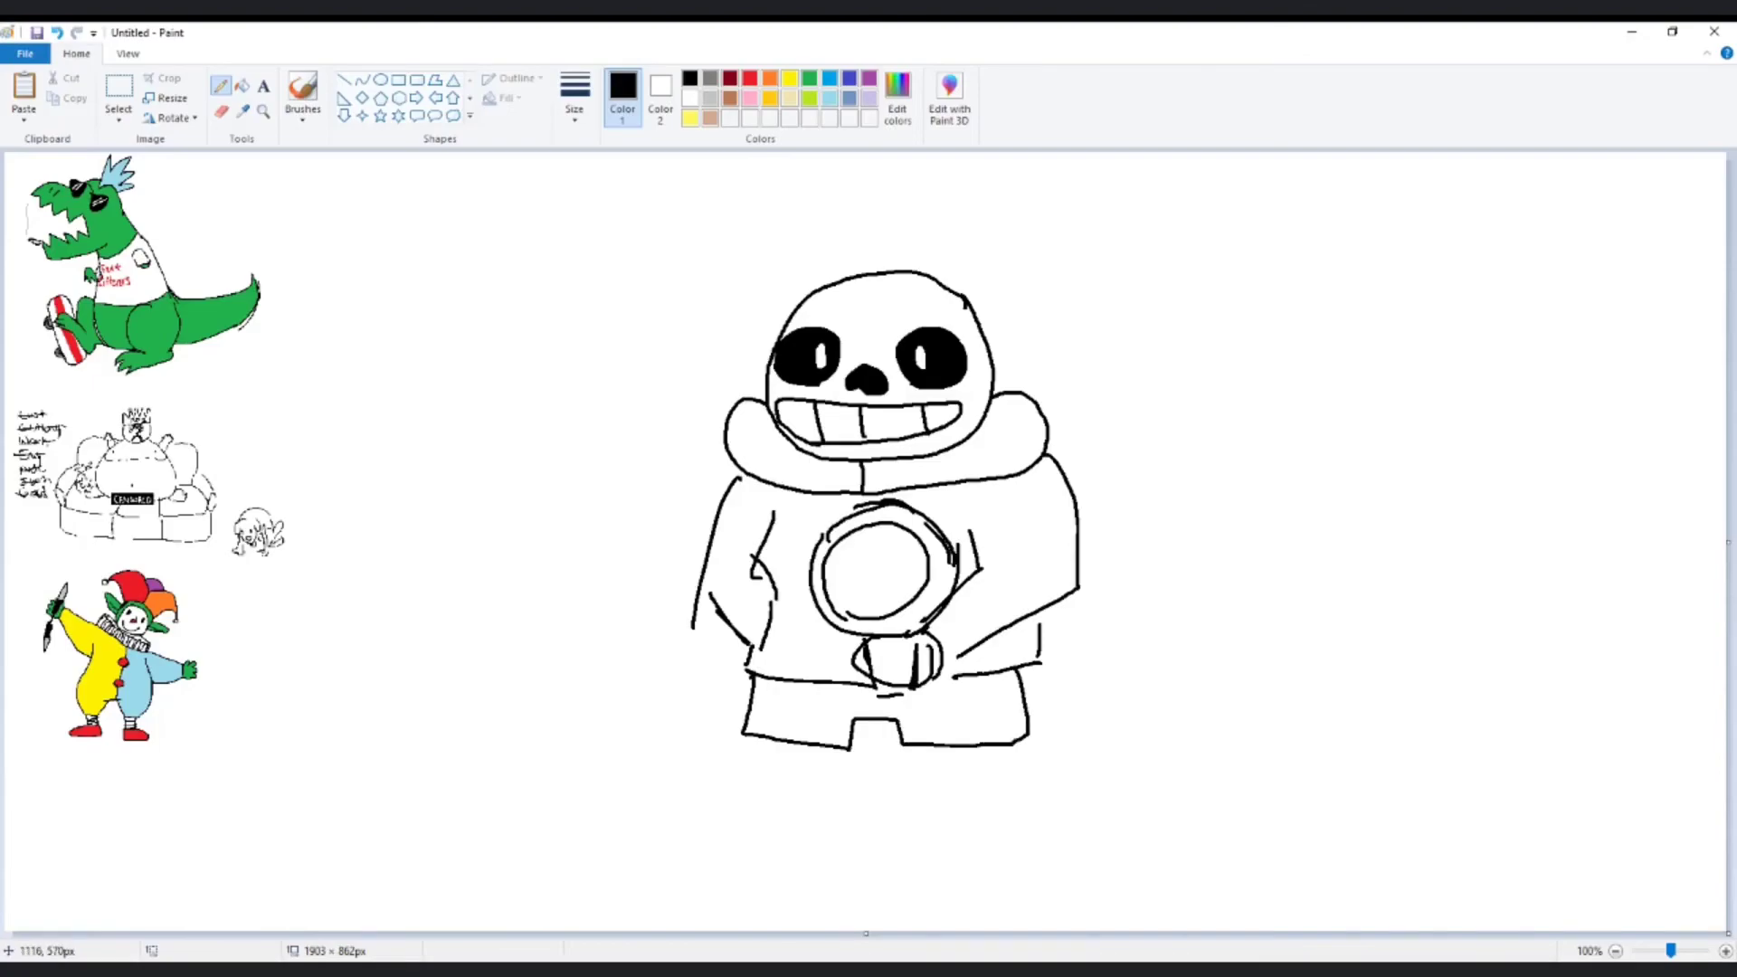
- Draw thin bony legs below the shorts, ending in small feet with toes
{"action": "mouse_move", "coordinate": [763, 749]}
{"action": "left_mouse_down"}
{"action": "mouse_move", "coordinate": [783, 794]}
{"action": "mouse_move", "coordinate": [832, 747]}
{"action": "left_mouse_up"}
{"action": "mouse_move", "coordinate": [938, 744]}
{"action": "left_mouse_down"}
{"action": "mouse_move", "coordinate": [961, 780]}
{"action": "mouse_move", "coordinate": [959, 749]}
{"action": "mouse_move", "coordinate": [998, 735]}
{"action": "left_mouse_up"}
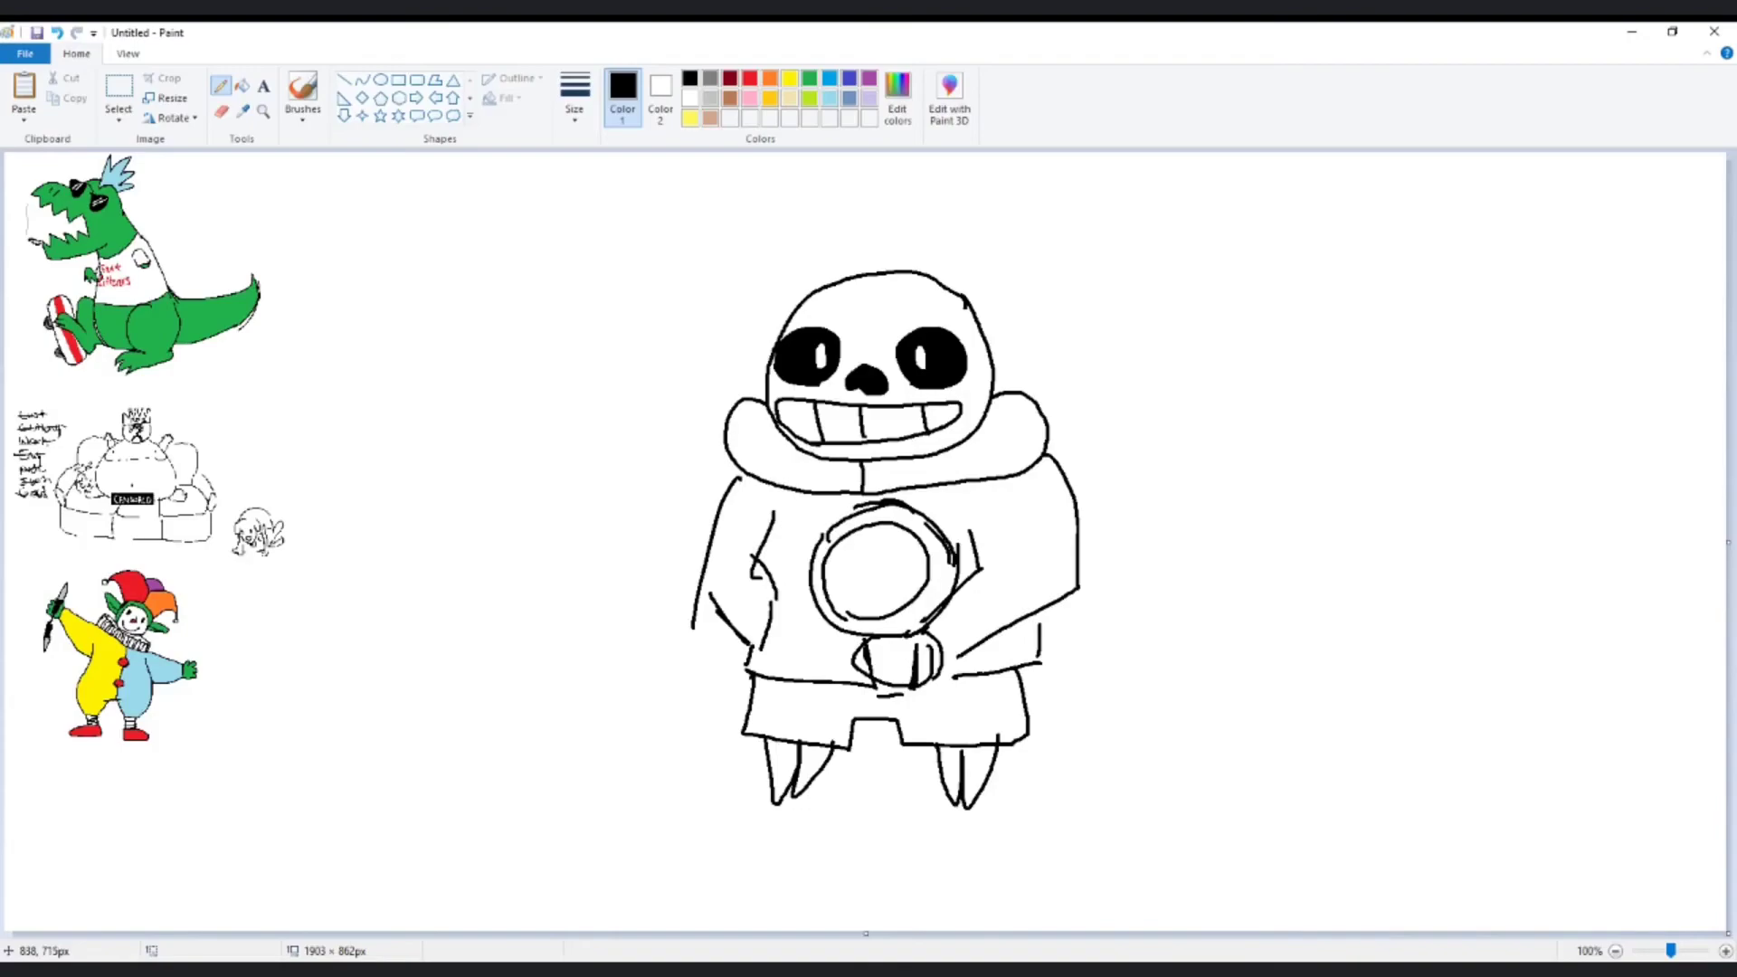
{"action": "mouse_move", "coordinate": [747, 797]}
{"action": "left_mouse_down"}
{"action": "mouse_move", "coordinate": [788, 823]}
{"action": "mouse_move", "coordinate": [815, 798]}
{"action": "mouse_move", "coordinate": [758, 819]}
{"action": "mouse_move", "coordinate": [783, 822]}
{"action": "left_mouse_up"}
{"action": "left_click_drag", "start_coordinate": [807, 801], "coordinate": [808, 822]}
{"action": "left_click_drag", "start_coordinate": [954, 808], "coordinate": [980, 828]}
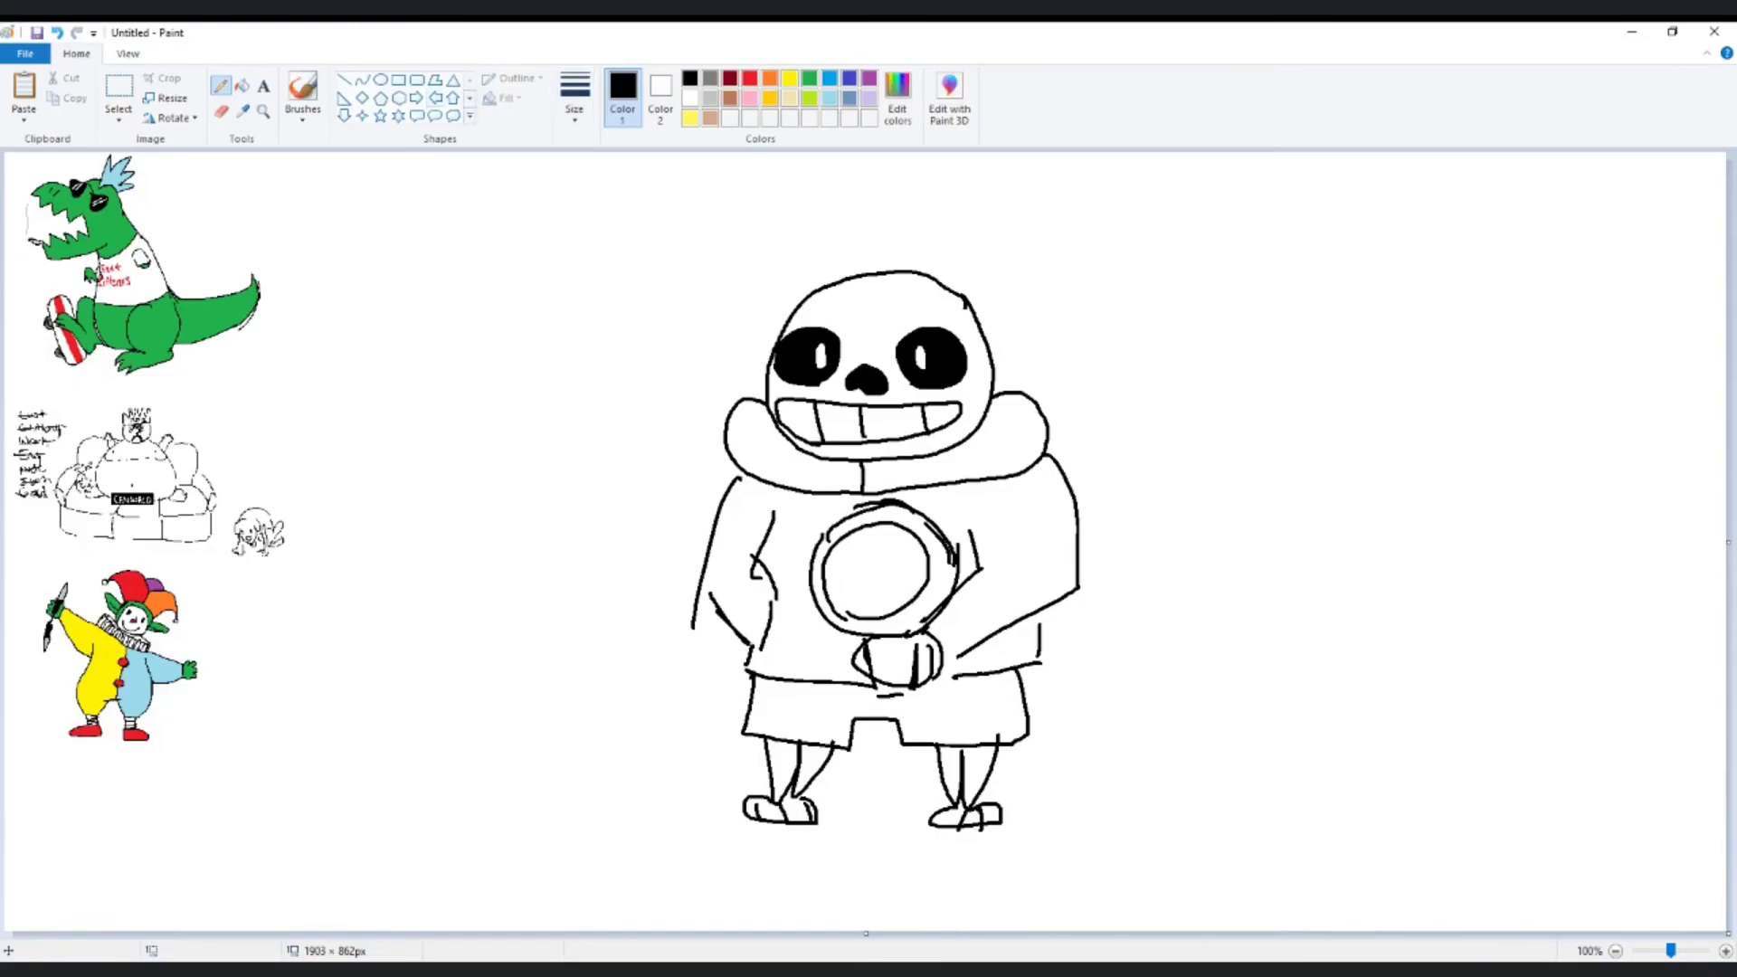
- Black out the pupil in the skull's right-hand eye socket and draw a large slipper around each foot
{"action": "left_click_drag", "start_coordinate": [927, 371], "coordinate": [920, 347]}
{"action": "mouse_move", "coordinate": [741, 810]}
{"action": "left_mouse_down"}
{"action": "mouse_move", "coordinate": [686, 804]}
{"action": "mouse_move", "coordinate": [685, 832]}
{"action": "mouse_move", "coordinate": [788, 845]}
{"action": "mouse_move", "coordinate": [823, 842]}
{"action": "mouse_move", "coordinate": [823, 823]}
{"action": "mouse_move", "coordinate": [926, 821]}
{"action": "mouse_move", "coordinate": [952, 845]}
{"action": "mouse_move", "coordinate": [1077, 842]}
{"action": "mouse_move", "coordinate": [1073, 795]}
{"action": "mouse_move", "coordinate": [1005, 825]}
{"action": "left_mouse_up"}
{"action": "left_click_drag", "start_coordinate": [776, 740], "coordinate": [765, 754]}
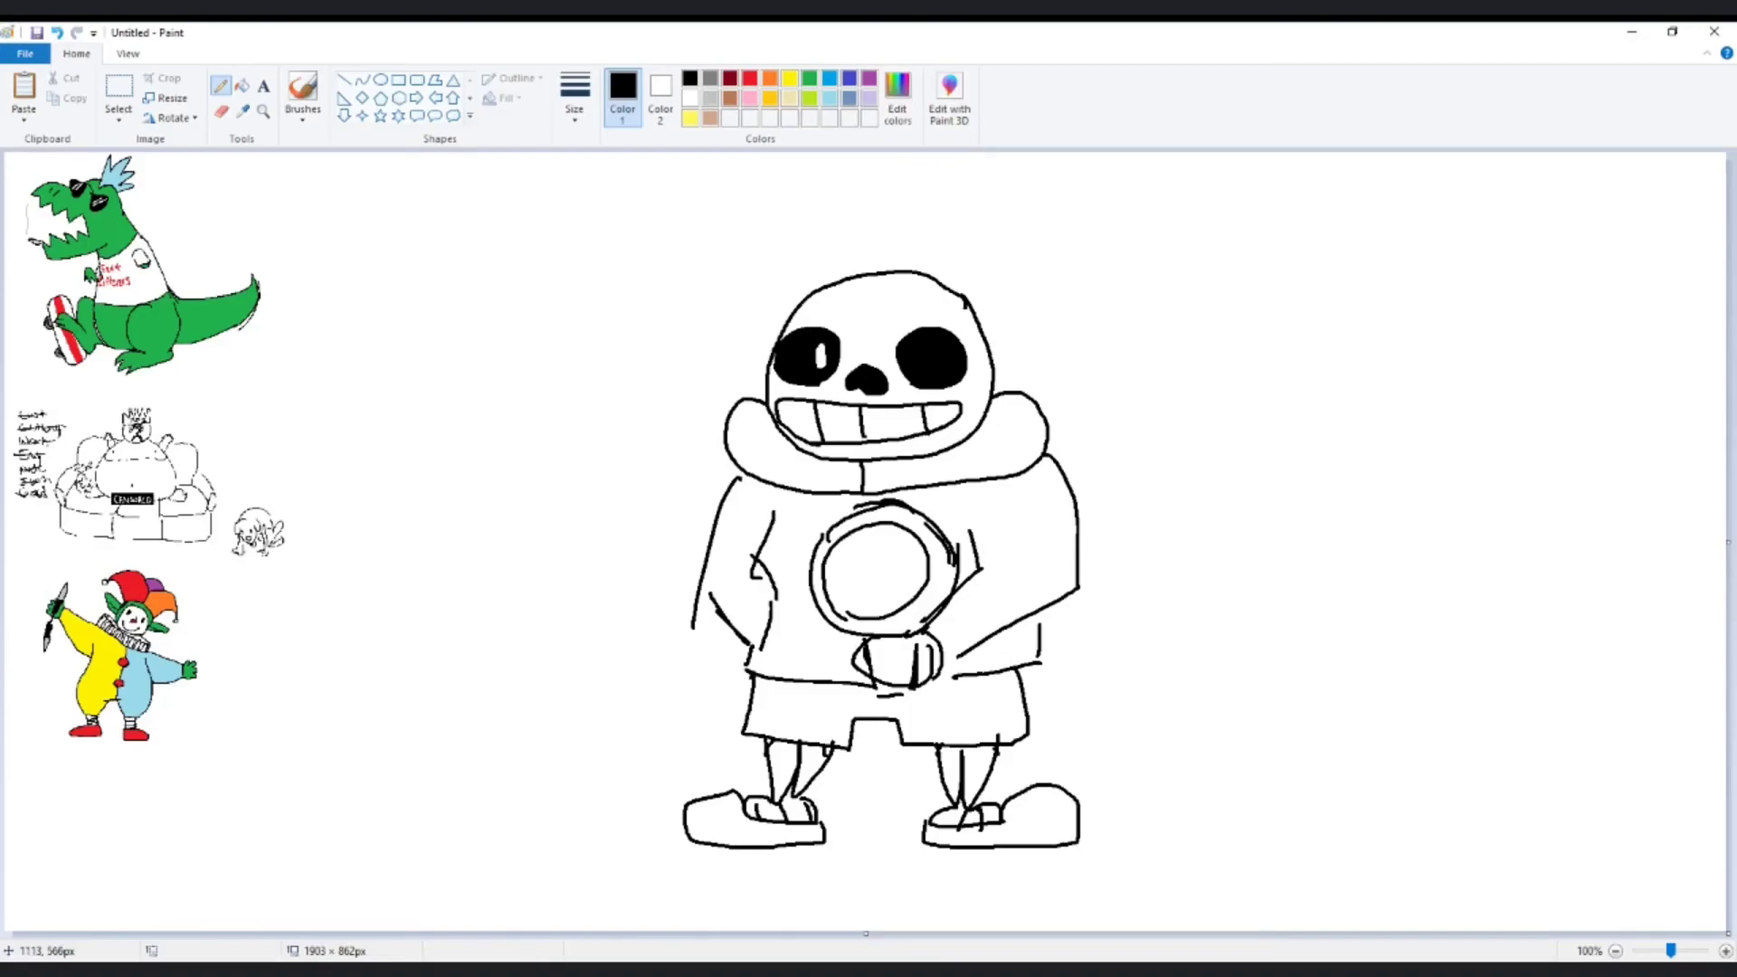
- Close the waist gap beneath the skeleton's hand and fill the shorts black
{"action": "mouse_move", "coordinate": [922, 688]}
{"action": "left_mouse_down"}
{"action": "mouse_move", "coordinate": [958, 676]}
{"action": "mouse_move", "coordinate": [870, 680]}
{"action": "left_mouse_up"}
{"action": "left_click", "coordinate": [242, 85]}
{"action": "left_click", "coordinate": [796, 701]}
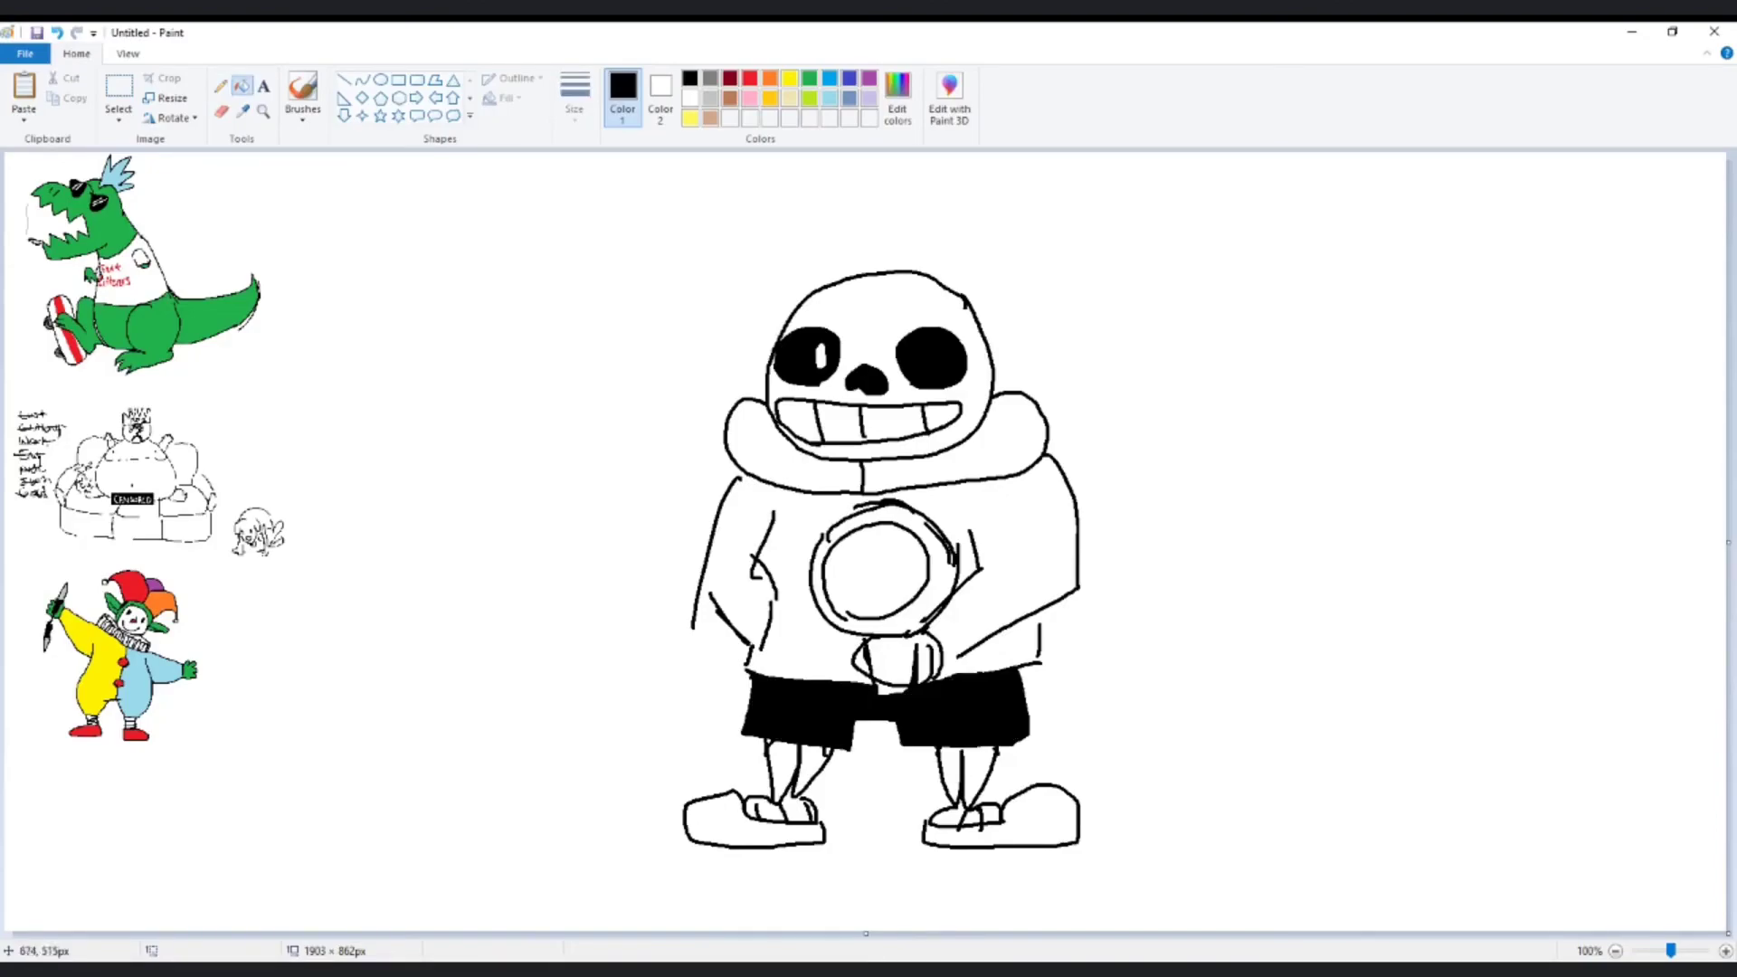
- Draw a white vertical stripe along each outer side of the black shorts
{"action": "left_click", "coordinate": [220, 85]}
{"action": "left_click", "coordinate": [691, 98]}
{"action": "mouse_move", "coordinate": [758, 693]}
{"action": "left_mouse_down"}
{"action": "mouse_move", "coordinate": [753, 732]}
{"action": "mouse_move", "coordinate": [767, 703]}
{"action": "left_mouse_up"}
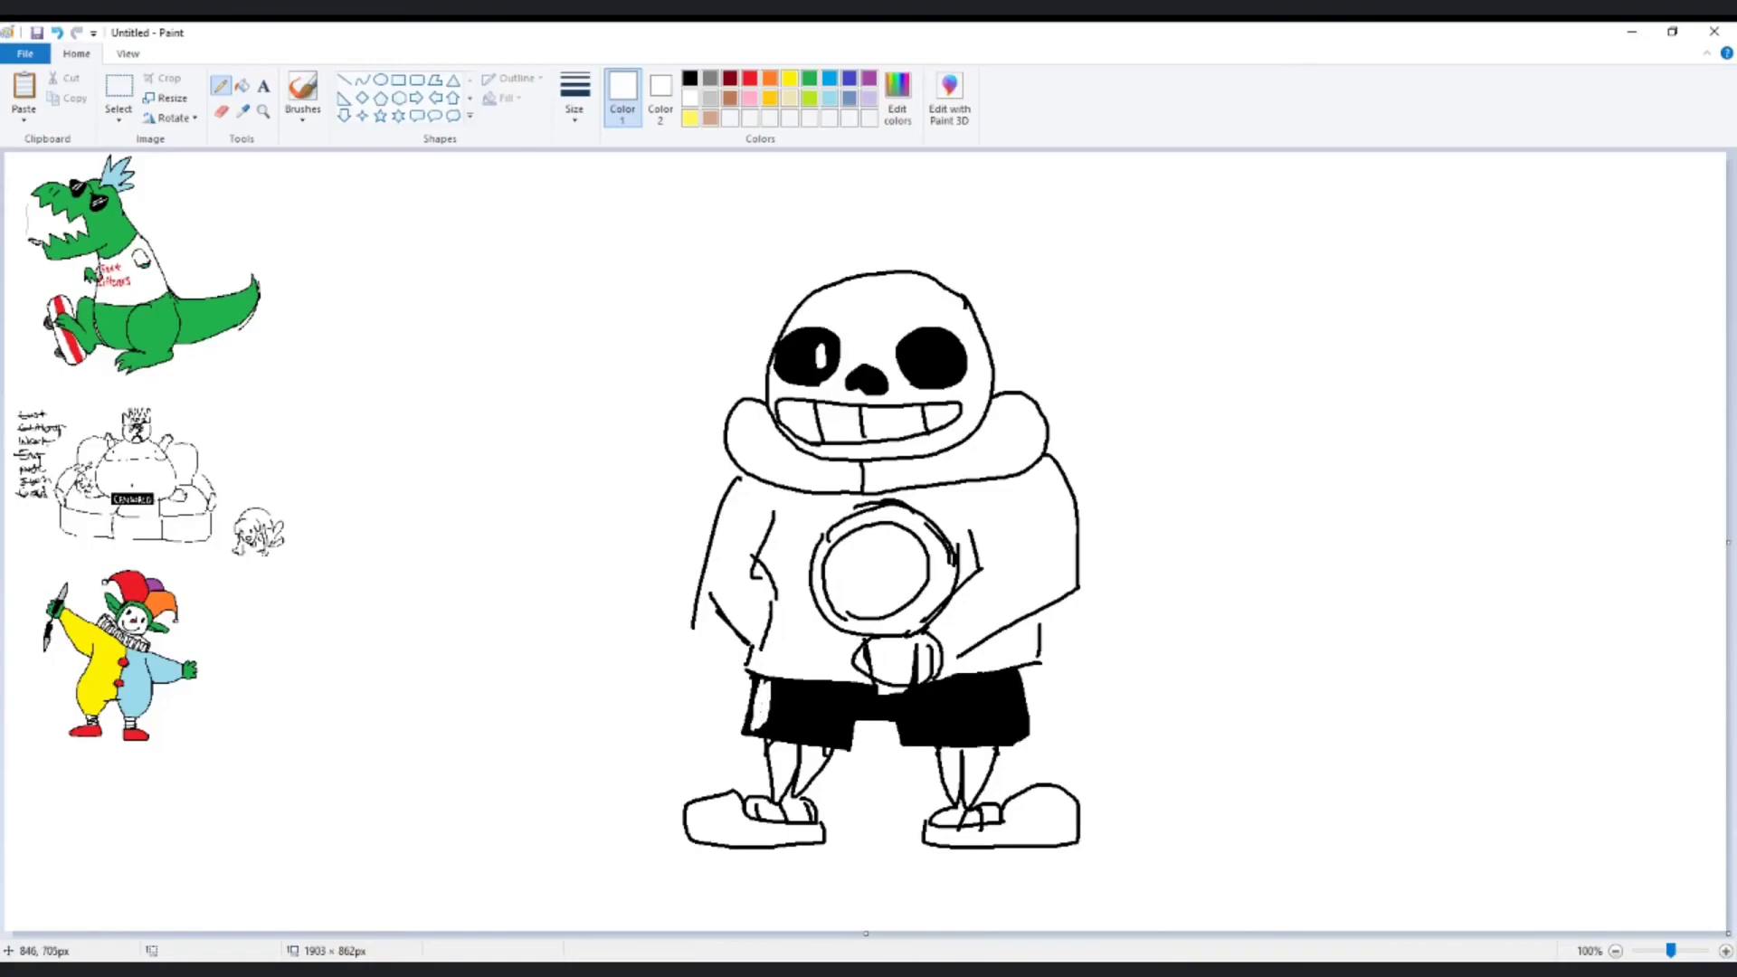
{"action": "left_click_drag", "start_coordinate": [1006, 685], "coordinate": [1018, 725]}
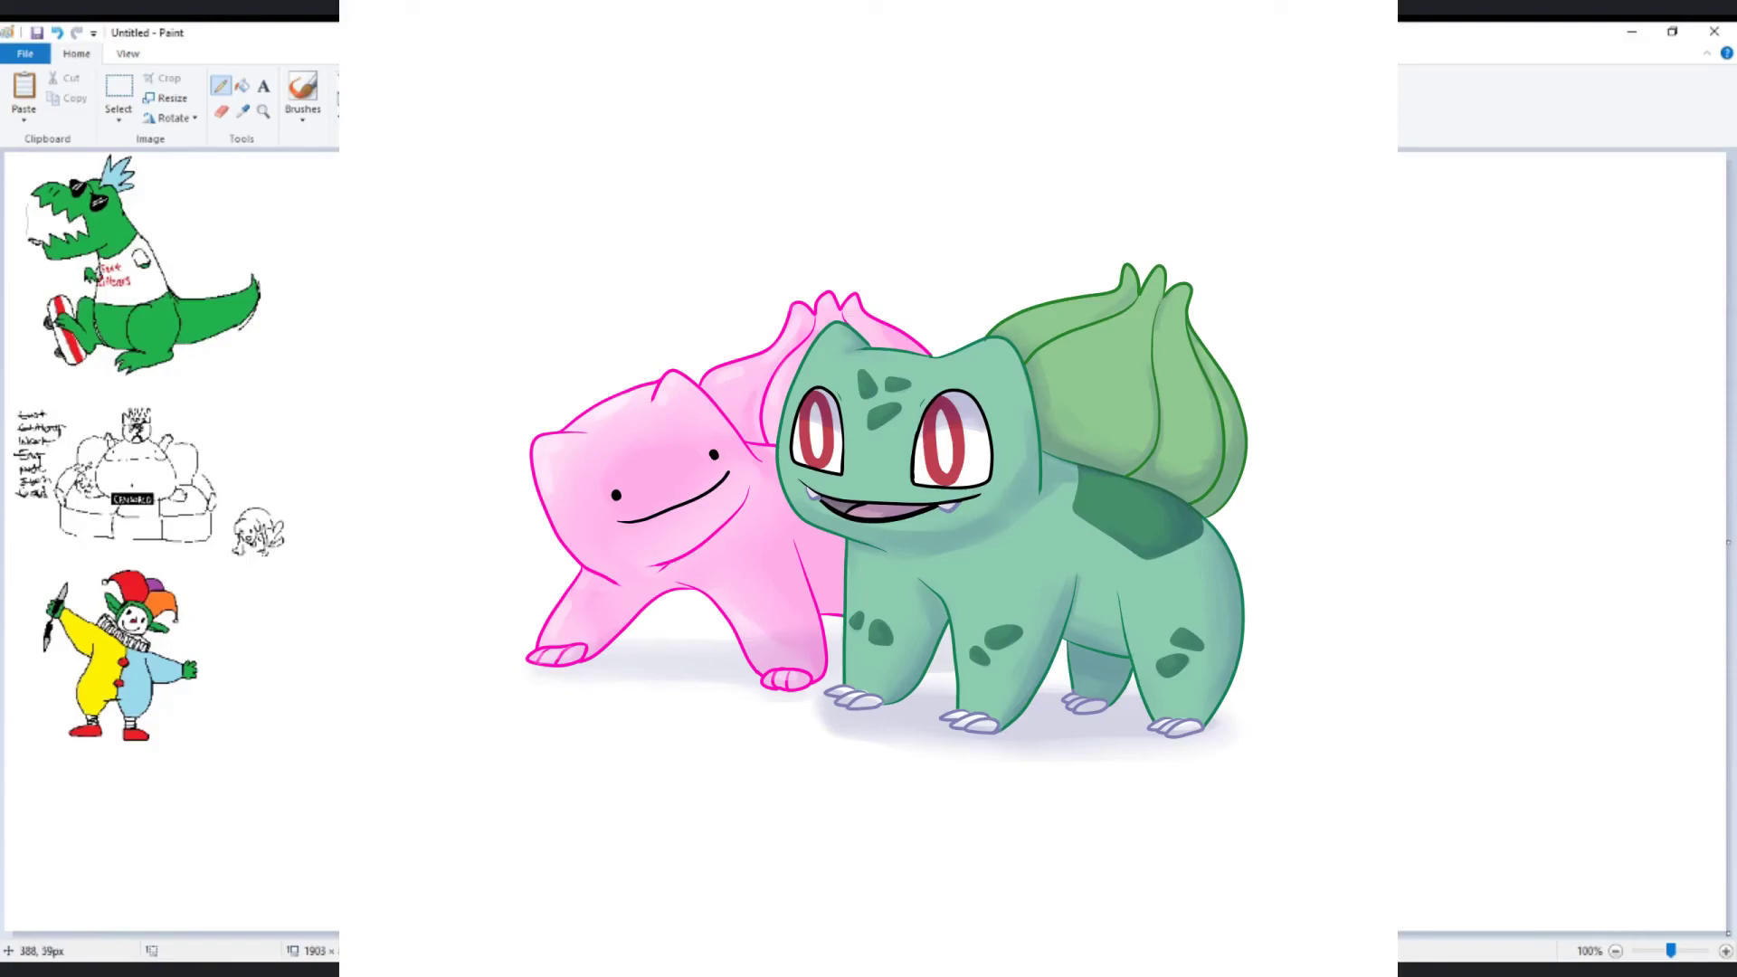
- Fill both slippers pink and close gaps in the black outline of the jacket sleeves
{"action": "left_click", "coordinate": [241, 86]}
{"action": "left_click", "coordinate": [220, 86]}
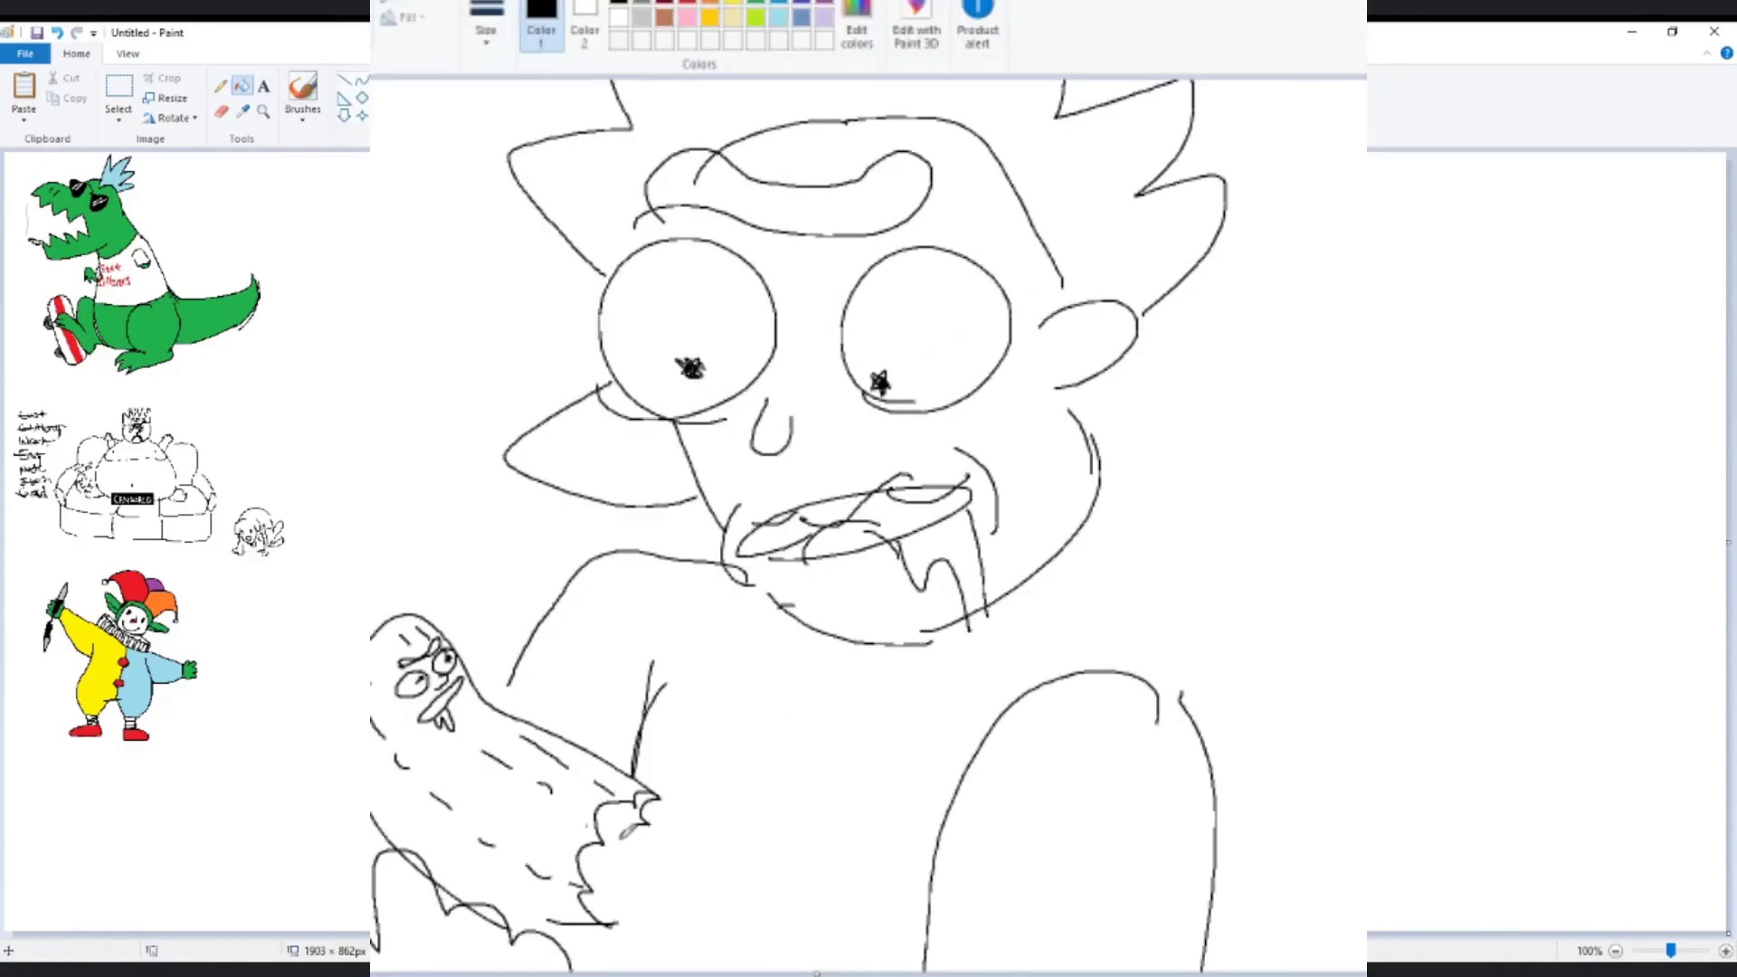
- Try filling the jacket with light blue and undo that fill
{"action": "left_click", "coordinate": [800, 535]}
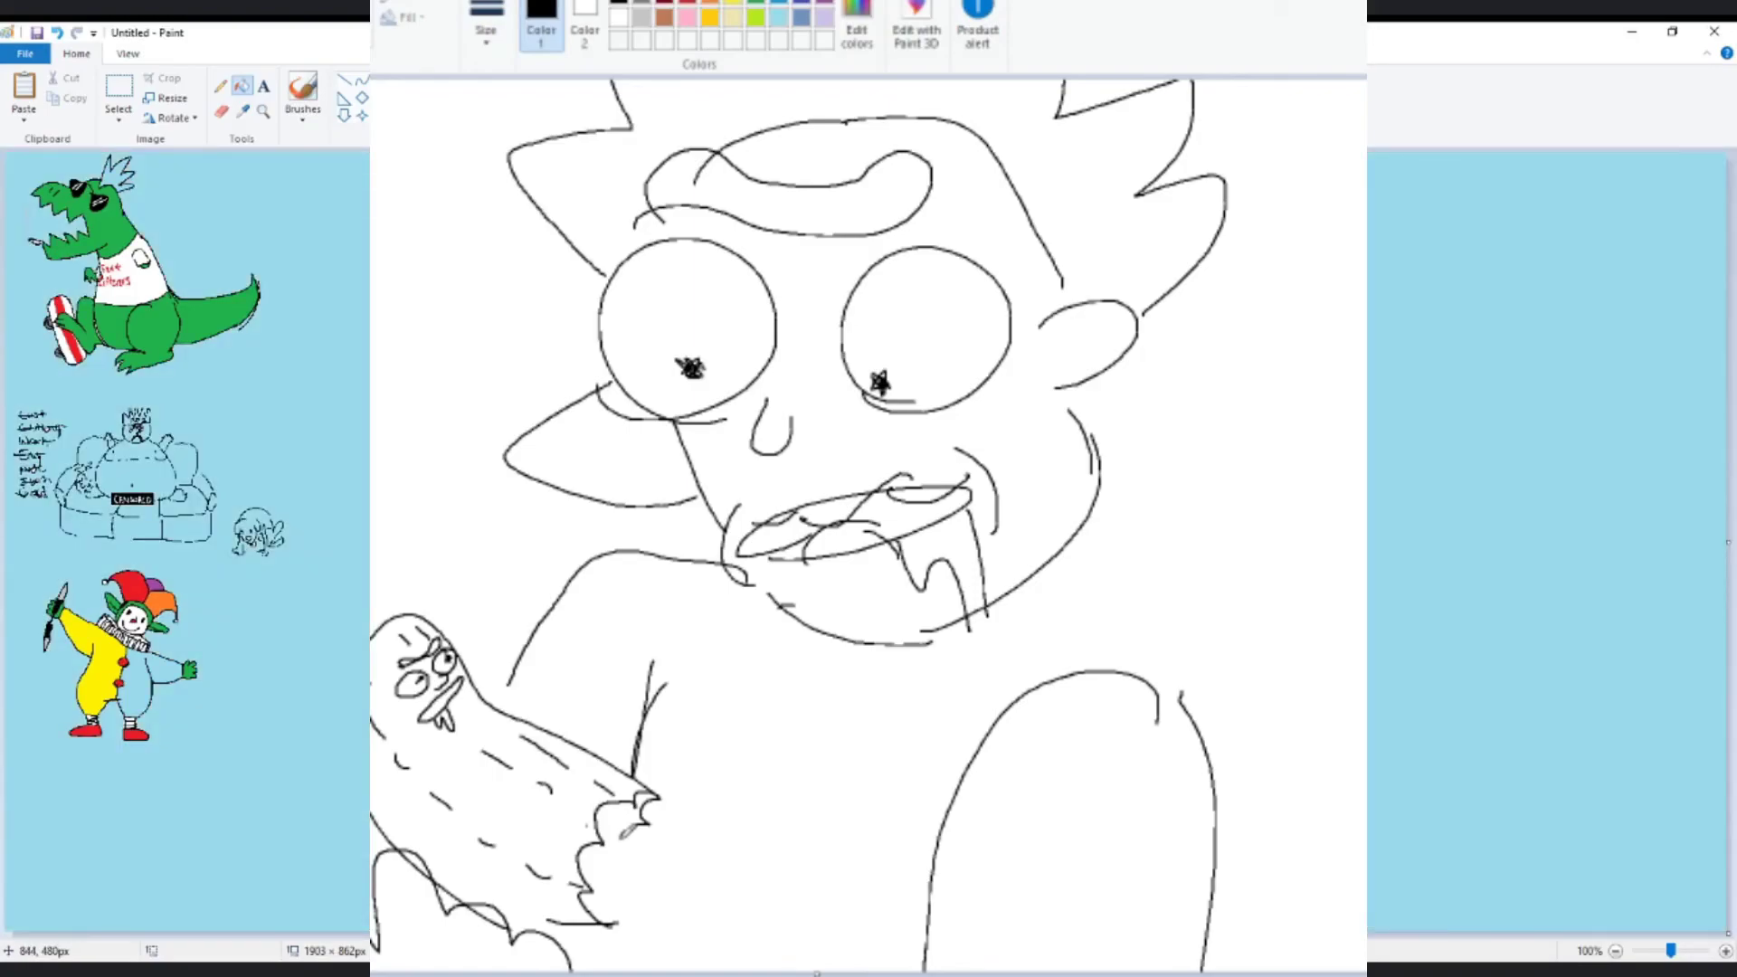
{"action": "key", "text": "ctrl+z"}
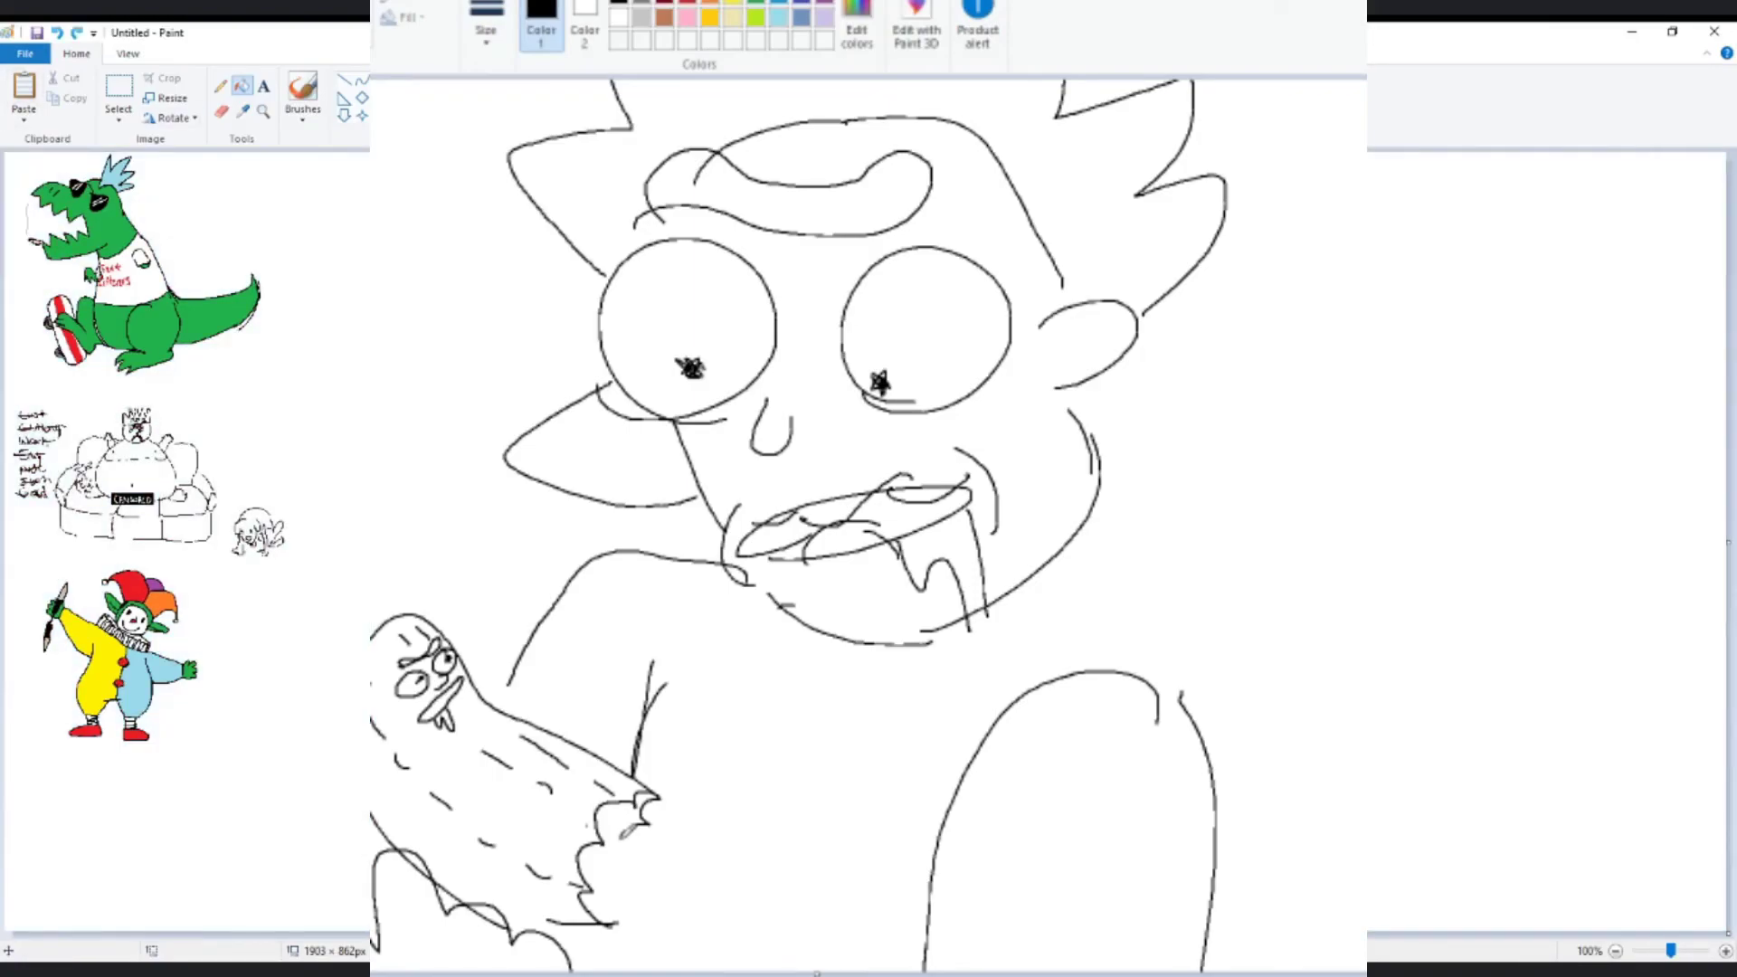
- Close the jacket's remaining side and hem gaps with light blue lines and fill the jacket and held round object light blue
{"action": "left_click", "coordinate": [220, 86]}
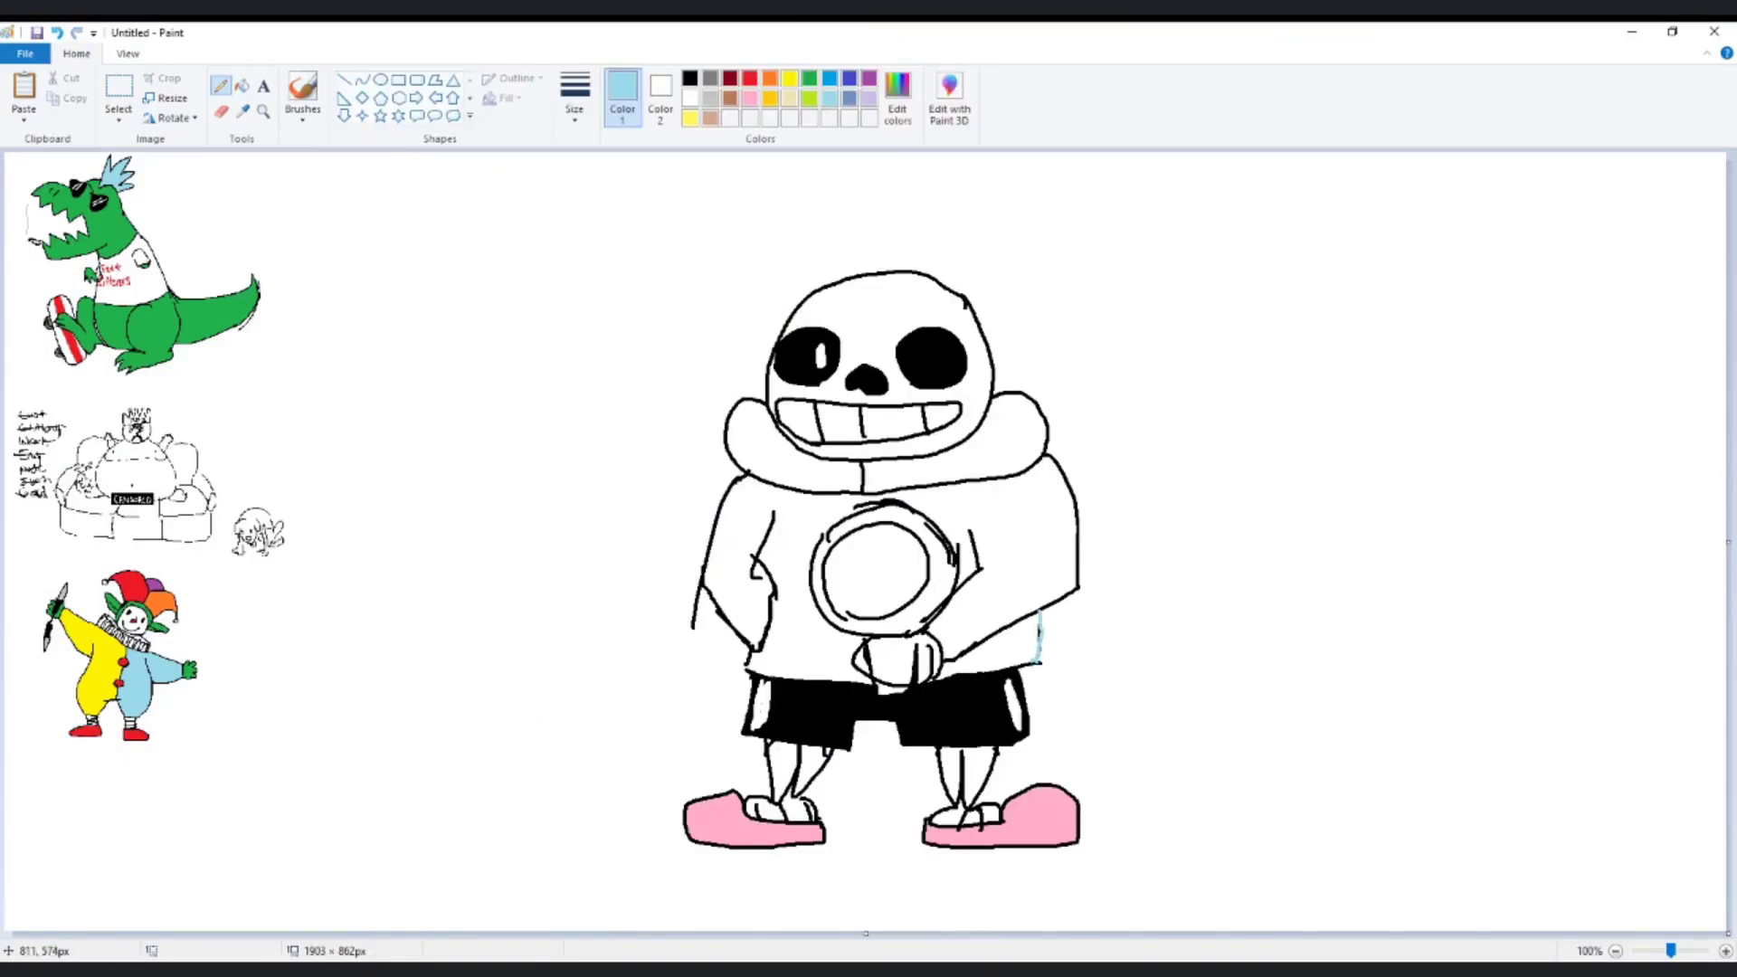
{"action": "left_click", "coordinate": [241, 86]}
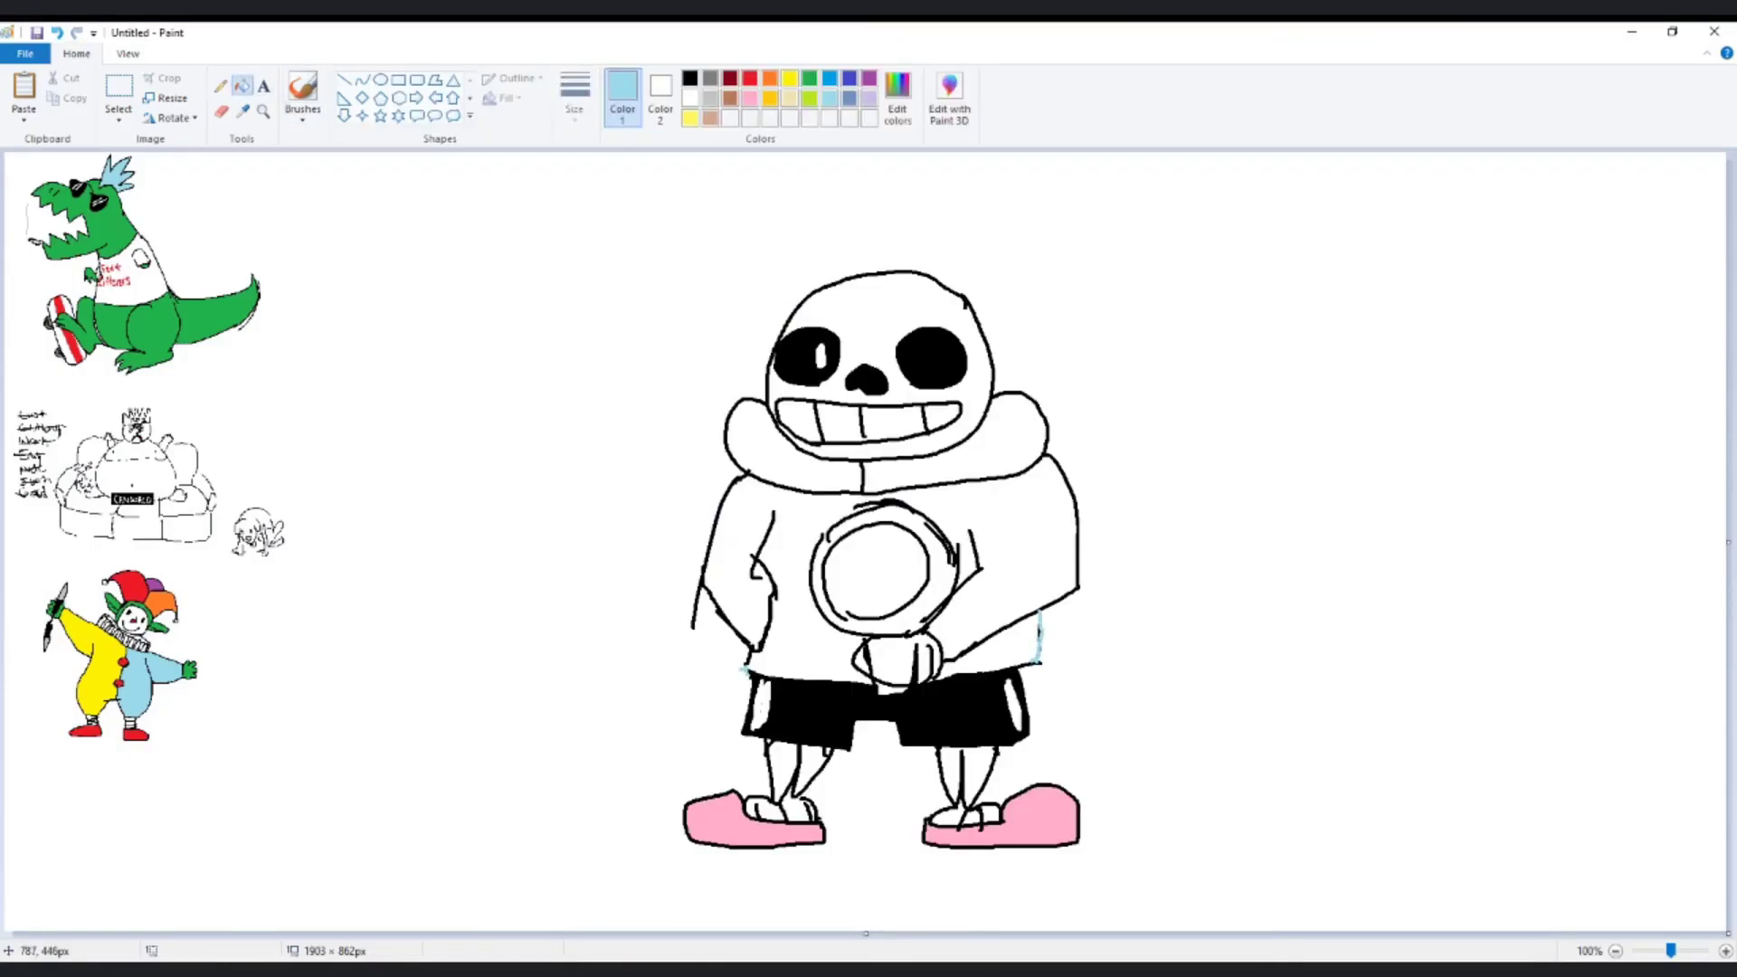
{"action": "left_click", "coordinate": [867, 537]}
{"action": "left_click", "coordinate": [1016, 635]}
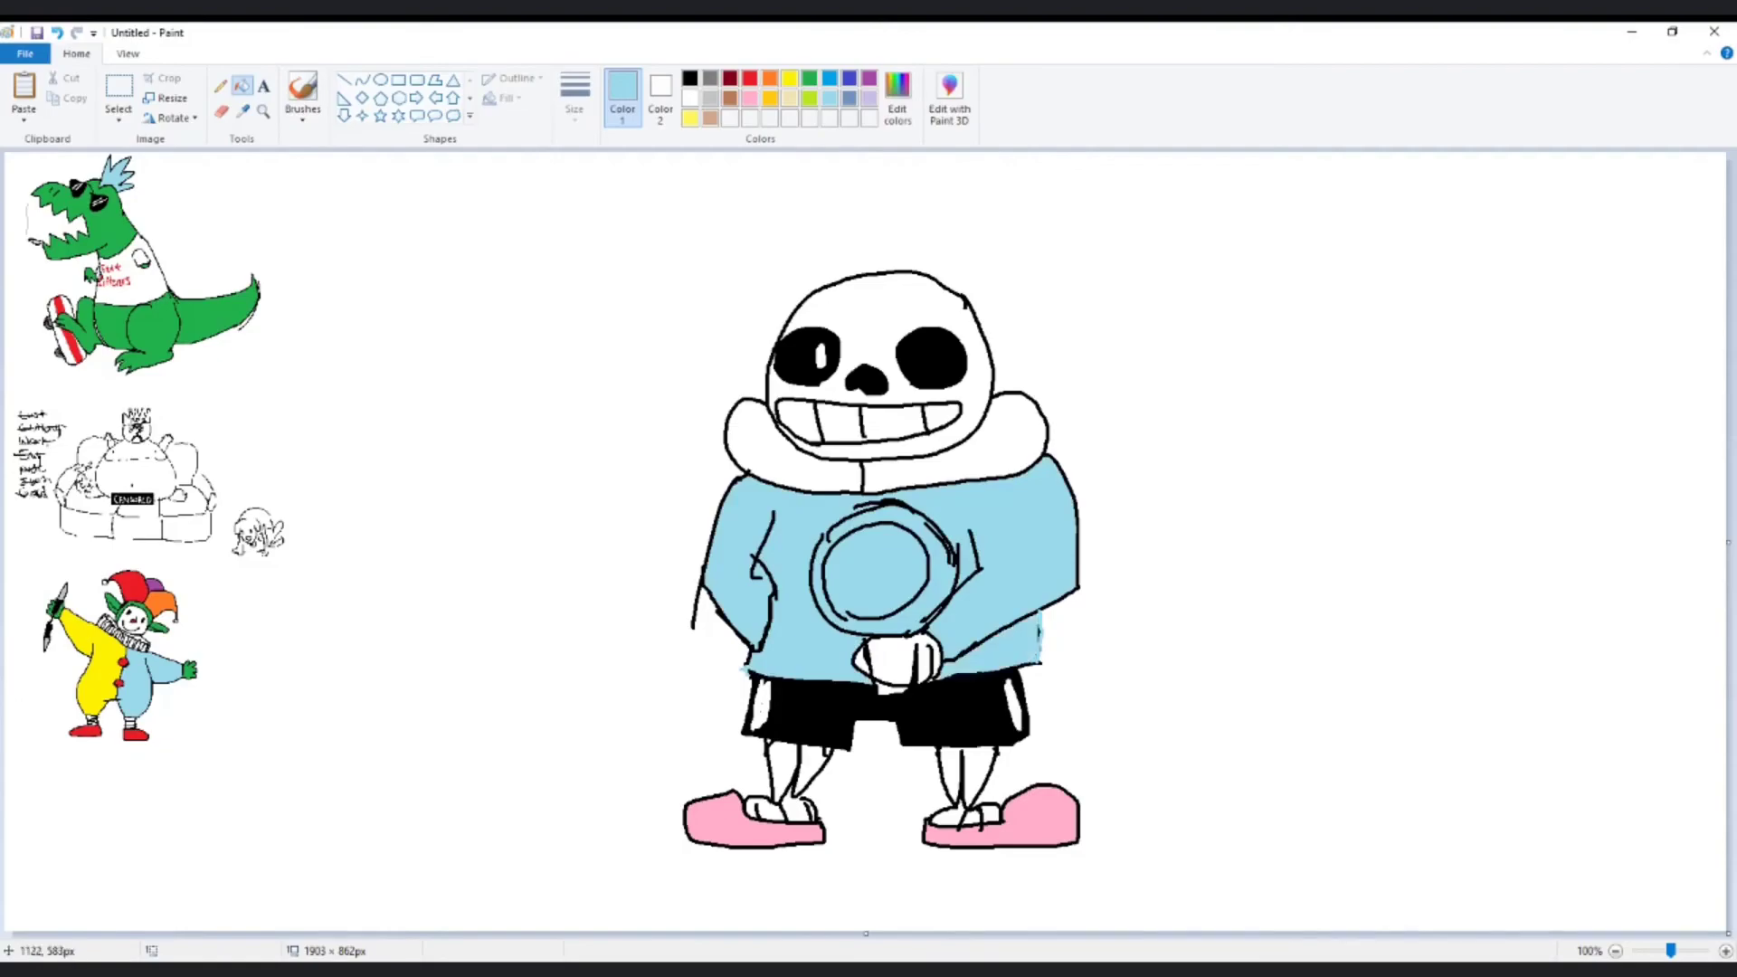
{"action": "left_click", "coordinate": [219, 86]}
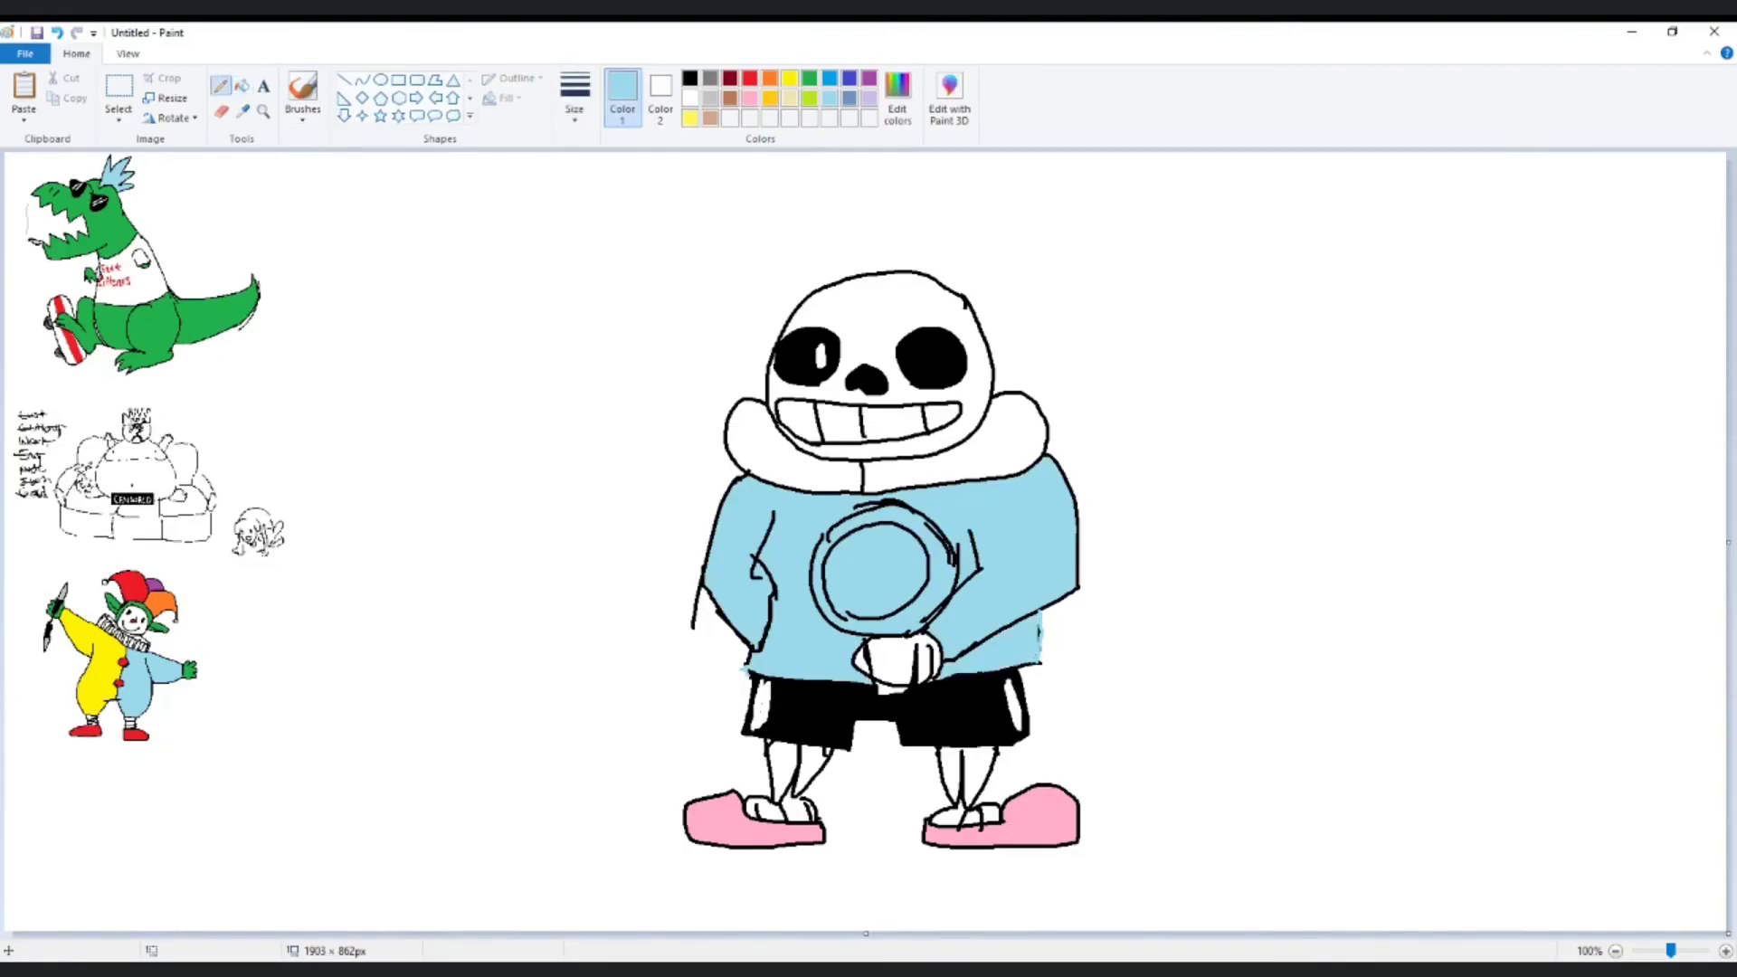
- Touch up the held round object's outline in black and fill the object and its handle dark gray
{"action": "left_click", "coordinate": [690, 78]}
{"action": "left_click_drag", "start_coordinate": [824, 538], "coordinate": [831, 538]}
{"action": "left_click", "coordinate": [242, 86]}
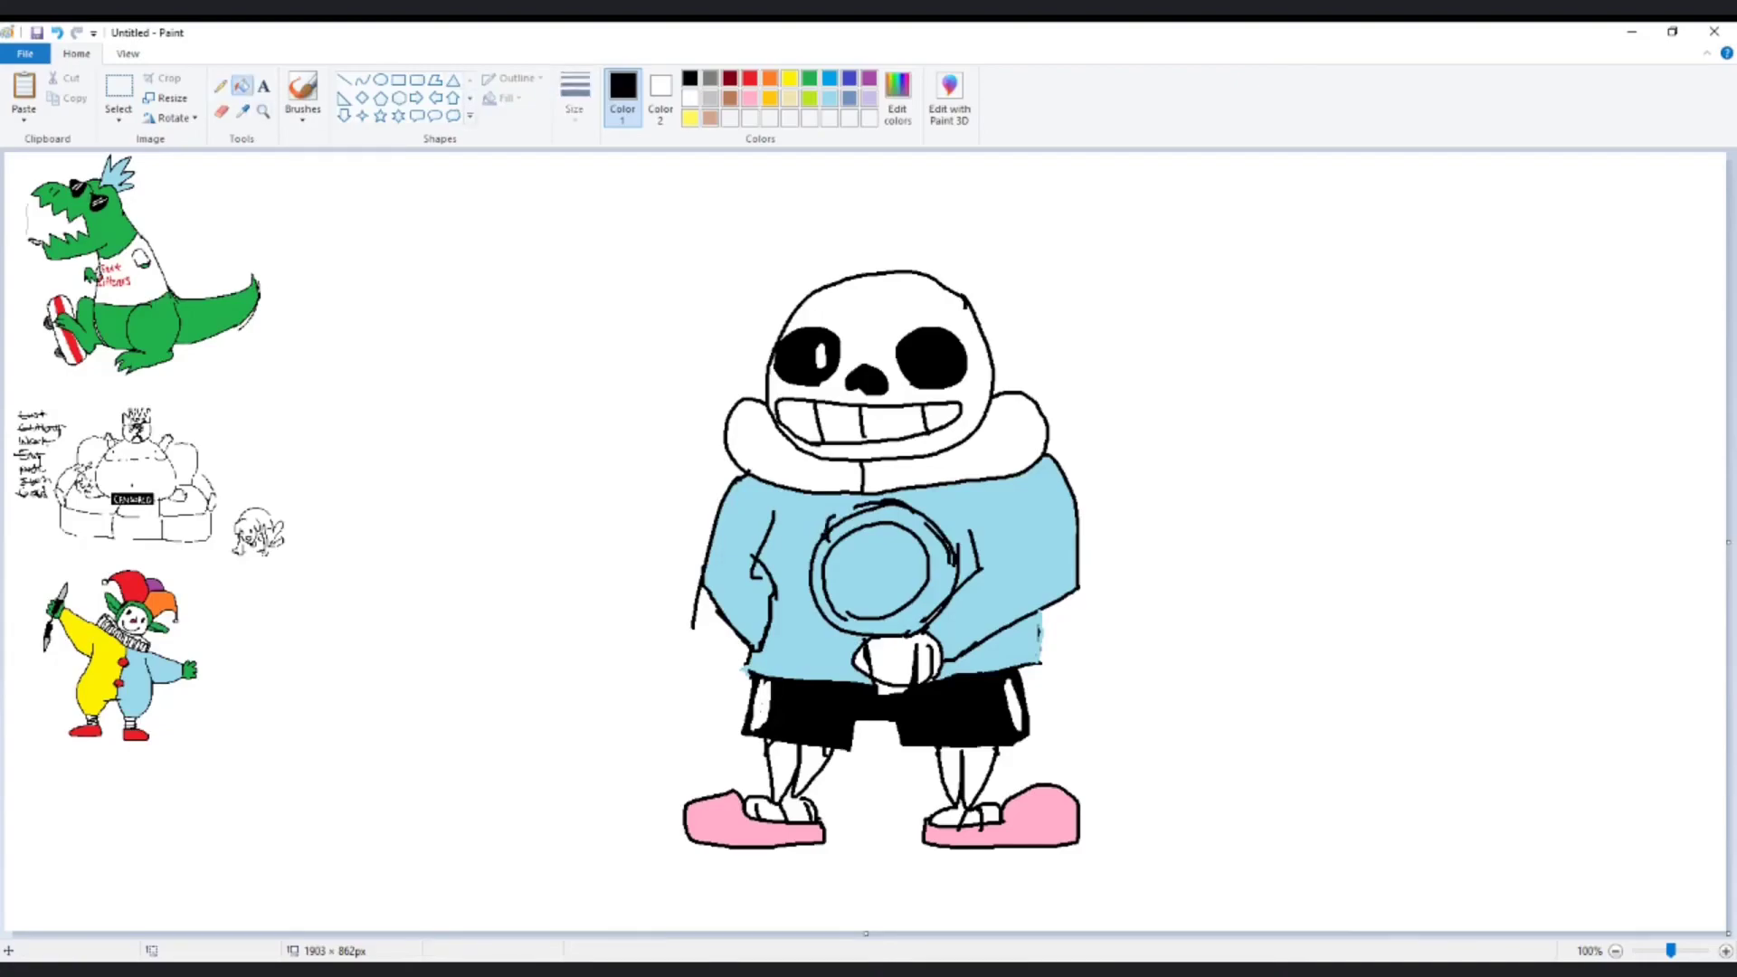
{"action": "left_click", "coordinate": [710, 77]}
{"action": "left_click", "coordinate": [905, 630]}
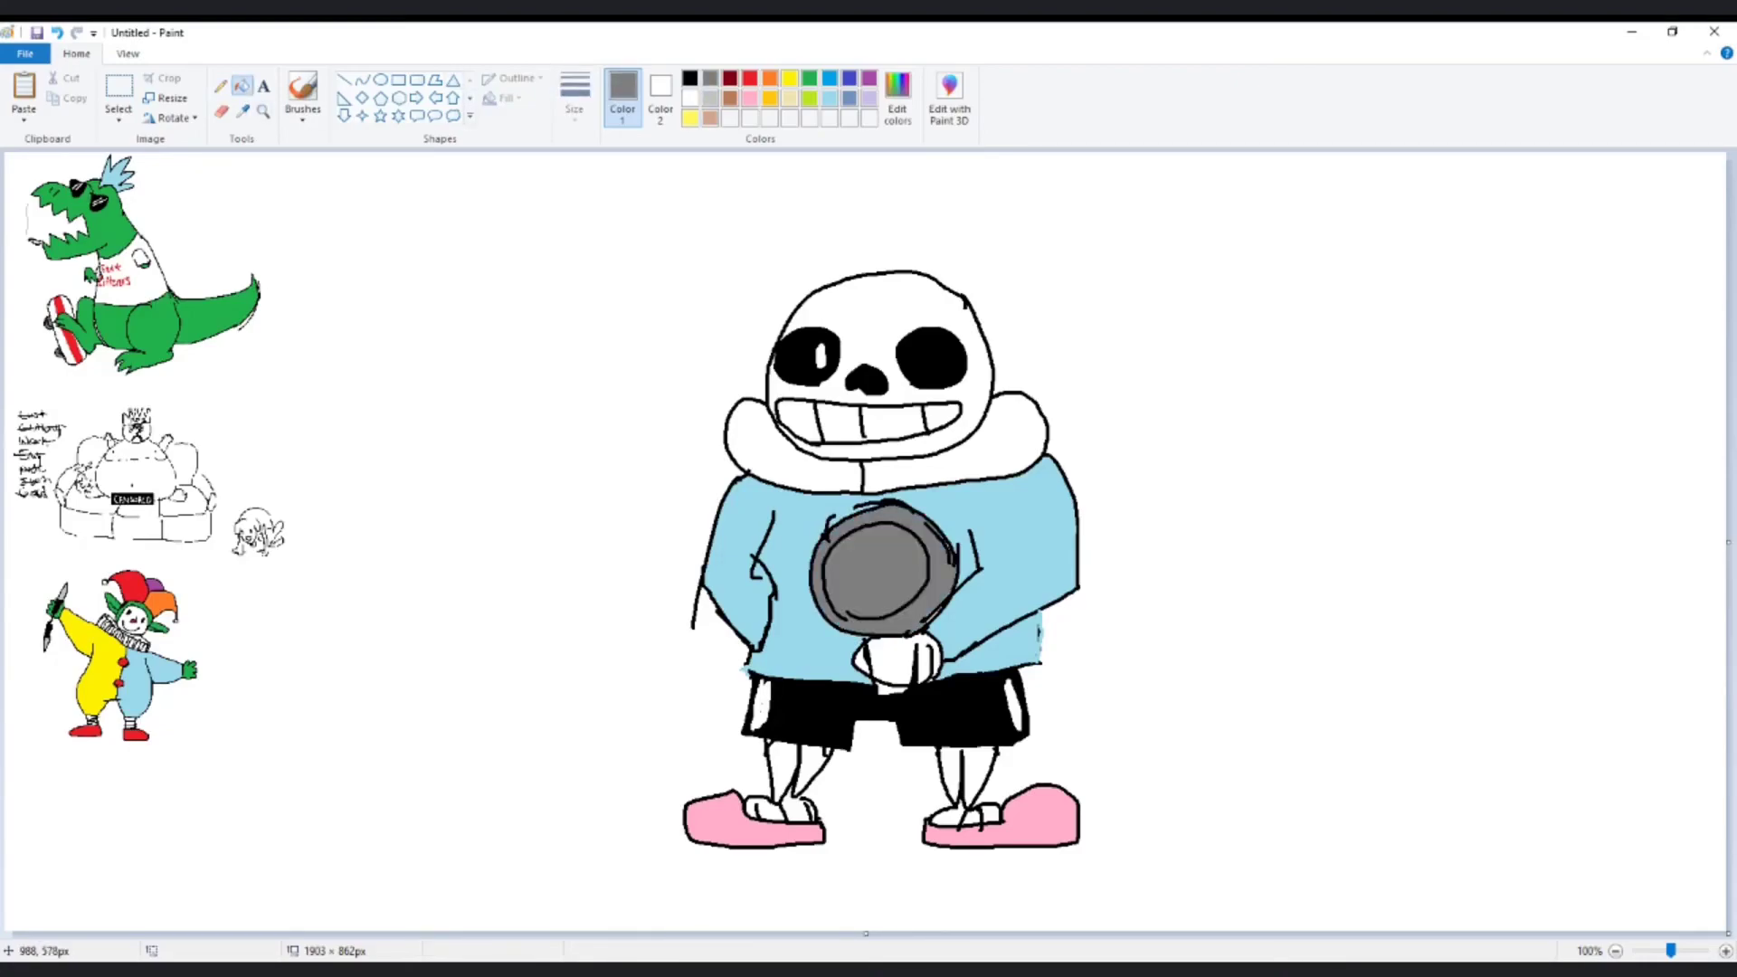
{"action": "left_click", "coordinate": [890, 692]}
- Draw a bright blue pupil in the skeleton's right-hand eye socket with curved glow streaks trailing up and outward
{"action": "left_click", "coordinate": [220, 86]}
{"action": "left_click_drag", "start_coordinate": [939, 355], "coordinate": [996, 322]}
{"action": "left_click_drag", "start_coordinate": [950, 360], "coordinate": [1082, 281]}
{"action": "left_click_drag", "start_coordinate": [993, 323], "coordinate": [1034, 271]}
{"action": "left_click_drag", "start_coordinate": [997, 352], "coordinate": [1033, 330]}
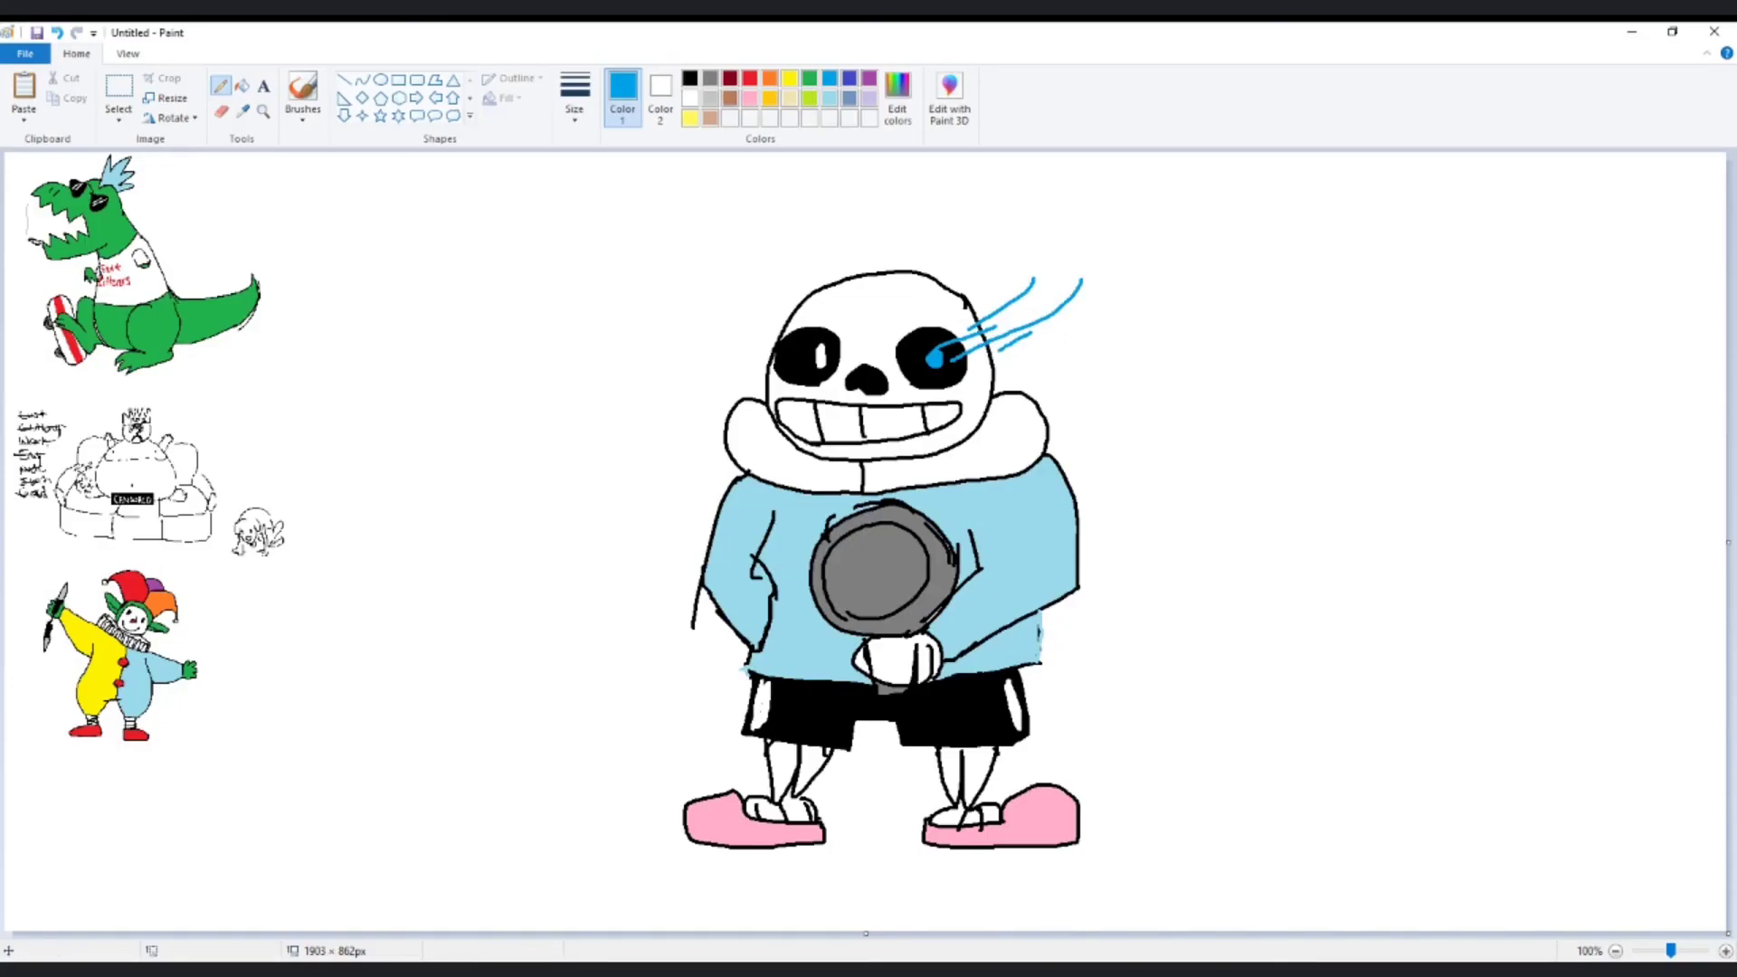
- Move the whole skeleton left, next to the small finished doodles, to free the right half of the canvas
{"action": "left_click", "coordinate": [690, 78]}
{"action": "left_click", "coordinate": [118, 90]}
{"action": "left_click_drag", "start_coordinate": [590, 214], "coordinate": [1162, 847]}
{"action": "mouse_move", "coordinate": [1075, 769]}
{"action": "left_mouse_down"}
{"action": "mouse_move", "coordinate": [710, 737]}
{"action": "mouse_move", "coordinate": [792, 727]}
{"action": "left_mouse_up"}
{"action": "left_click", "coordinate": [1042, 665]}
- Draw a round bee body in black on the empty right side of the canvas, with two rounded wings on top
{"action": "left_click", "coordinate": [220, 85]}
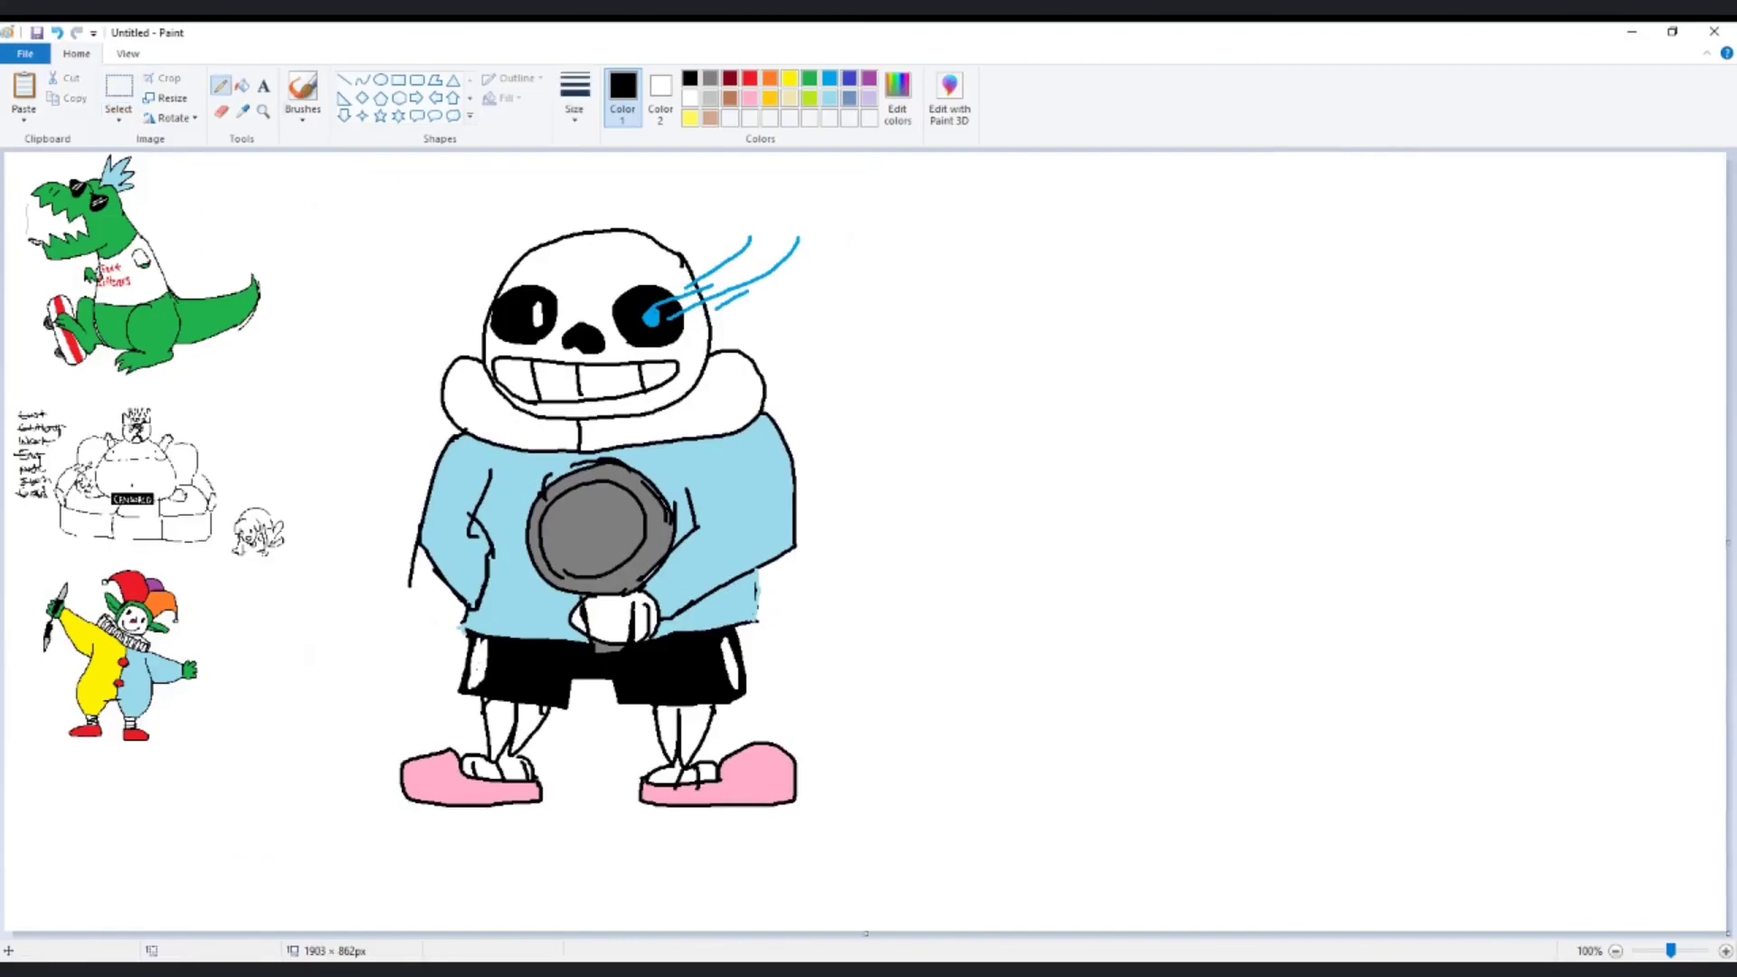
{"action": "mouse_move", "coordinate": [1360, 348]}
{"action": "left_mouse_down"}
{"action": "mouse_move", "coordinate": [1149, 414]}
{"action": "mouse_move", "coordinate": [1373, 505]}
{"action": "mouse_move", "coordinate": [1341, 340]}
{"action": "left_mouse_up"}
{"action": "mouse_move", "coordinate": [1264, 443]}
{"action": "left_mouse_down"}
{"action": "mouse_move", "coordinate": [1404, 332]}
{"action": "mouse_move", "coordinate": [1268, 442]}
{"action": "left_mouse_up"}
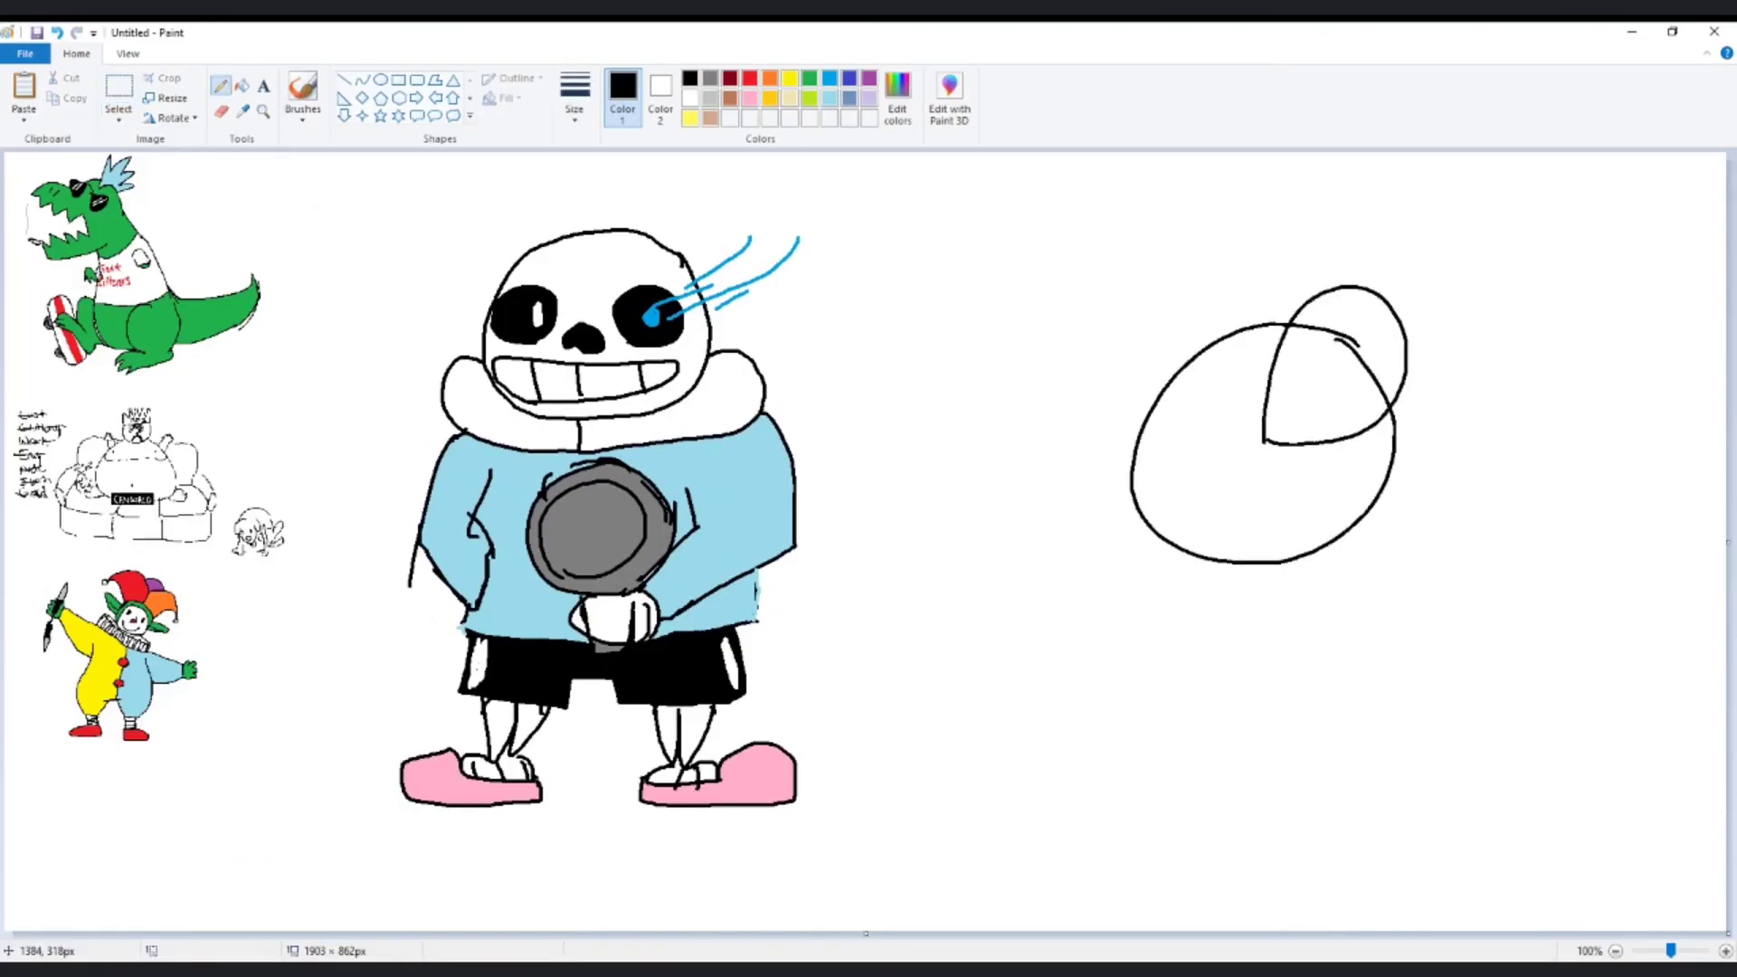
{"action": "mouse_move", "coordinate": [1169, 411]}
{"action": "left_mouse_down"}
{"action": "mouse_move", "coordinate": [1246, 367]}
{"action": "mouse_move", "coordinate": [1169, 415]}
{"action": "left_mouse_up"}
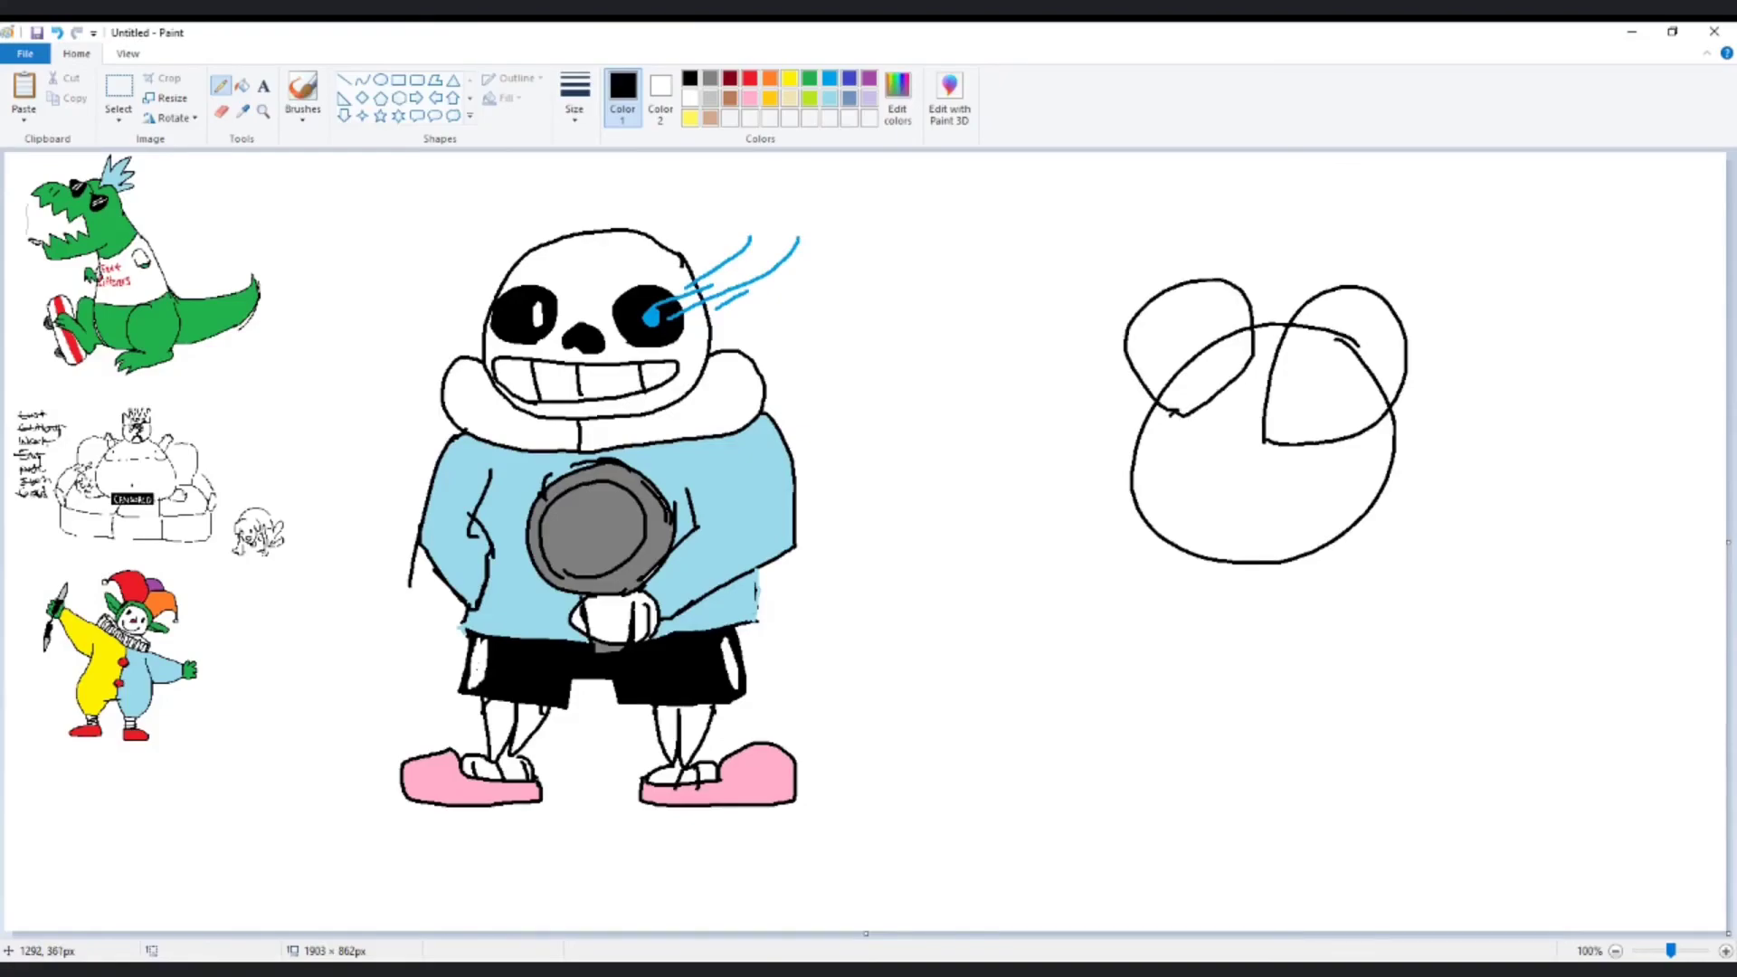
- Give the bee two small eyes and an open smiling mouth, and draw two curved stripe lines across its body
{"action": "mouse_move", "coordinate": [1156, 483]}
{"action": "left_mouse_down"}
{"action": "mouse_move", "coordinate": [1216, 497]}
{"action": "mouse_move", "coordinate": [1185, 525]}
{"action": "mouse_move", "coordinate": [1211, 522]}
{"action": "mouse_move", "coordinate": [1195, 541]}
{"action": "left_mouse_up"}
{"action": "mouse_move", "coordinate": [1169, 412]}
{"action": "left_mouse_down"}
{"action": "mouse_move", "coordinate": [1316, 507]}
{"action": "mouse_move", "coordinate": [1322, 548]}
{"action": "left_mouse_up"}
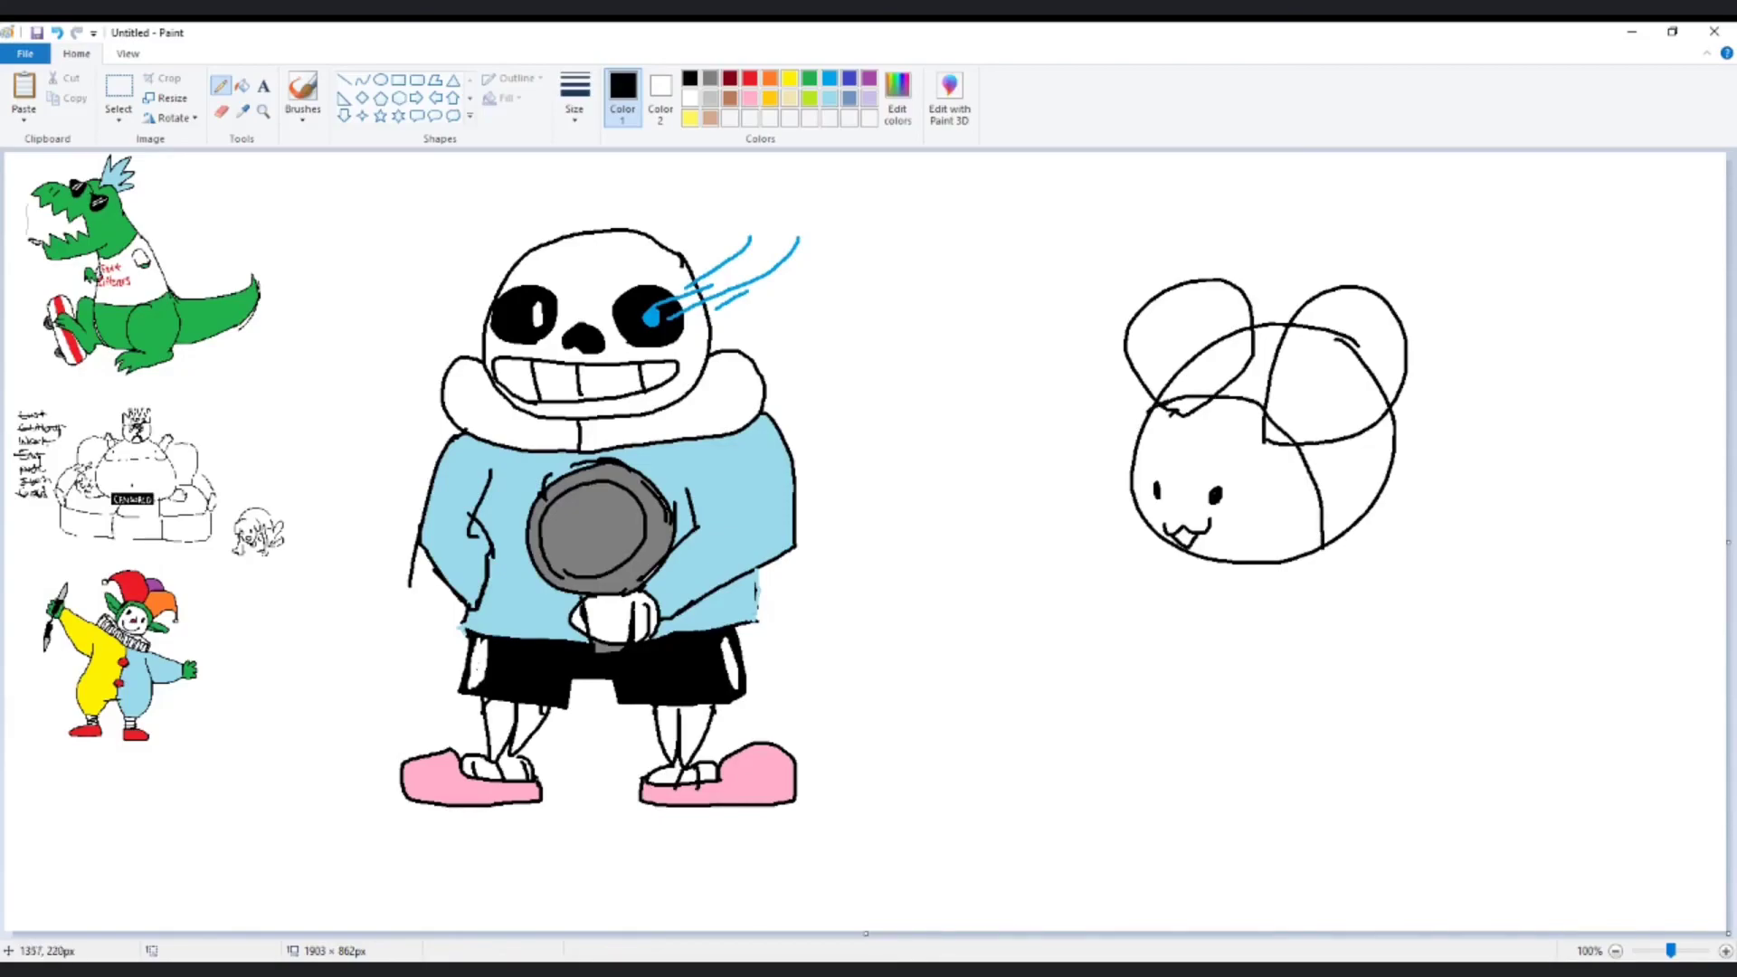
{"action": "mouse_move", "coordinate": [1195, 360]}
{"action": "left_mouse_down"}
{"action": "mouse_move", "coordinate": [1257, 343]}
{"action": "mouse_move", "coordinate": [1309, 364]}
{"action": "mouse_move", "coordinate": [1357, 433]}
{"action": "mouse_move", "coordinate": [1368, 500]}
{"action": "left_mouse_up"}
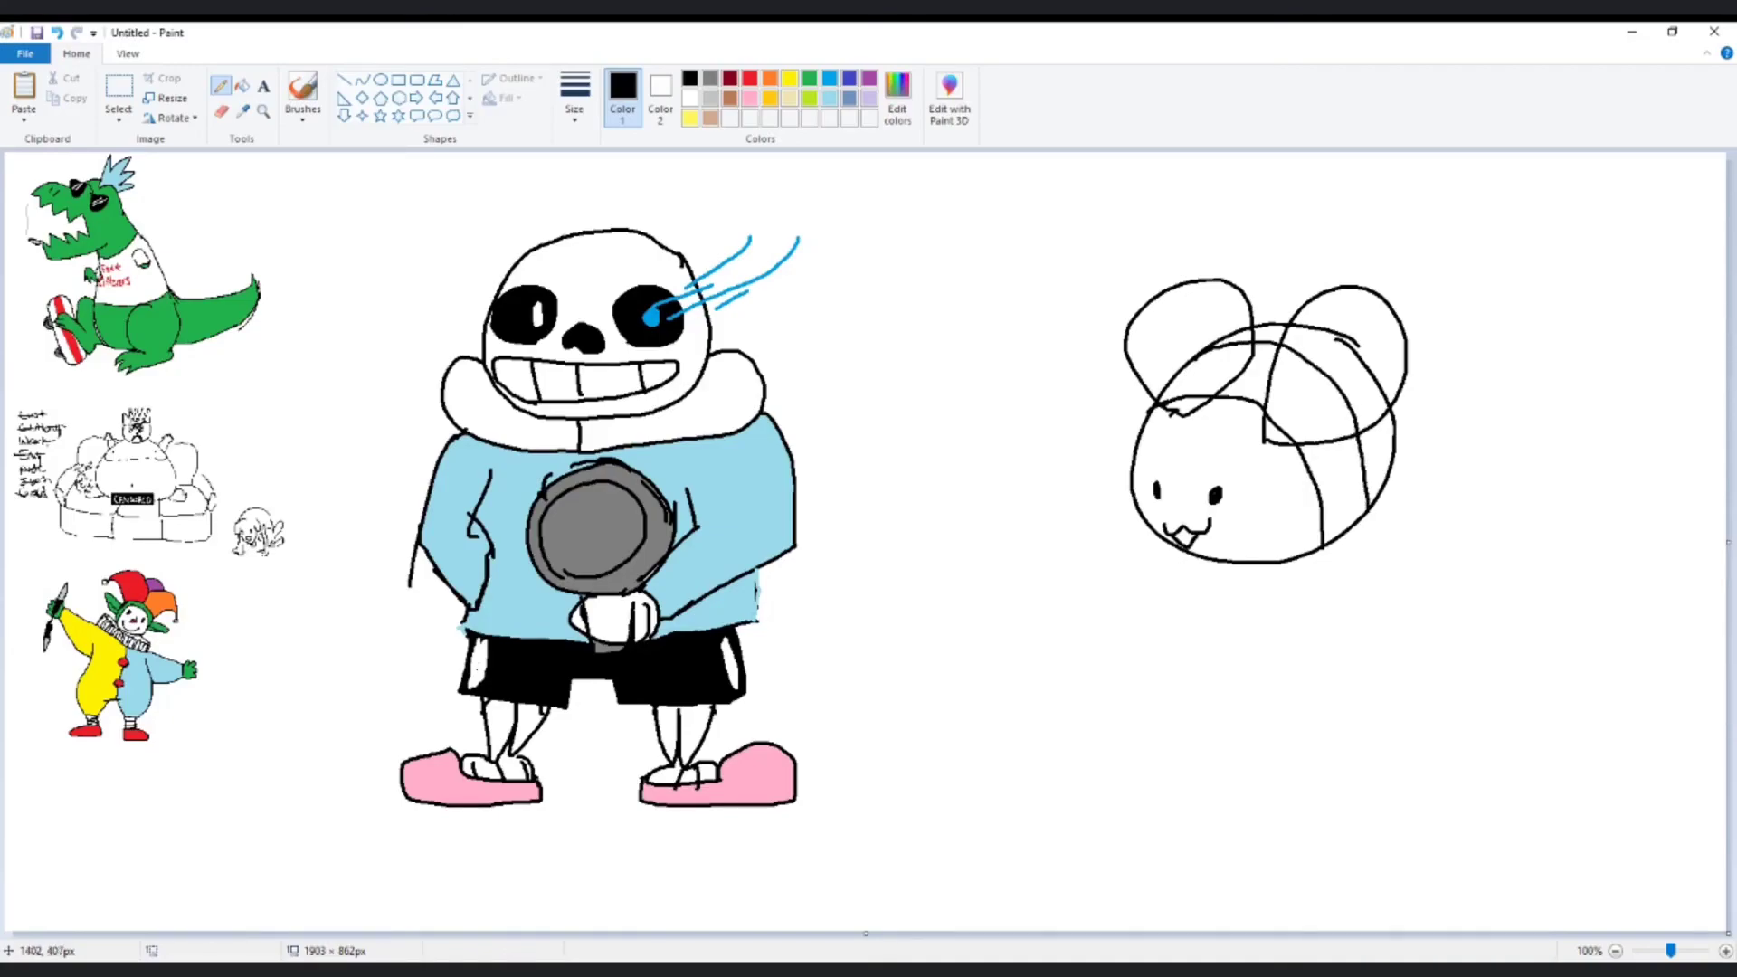
- Draw short leg lines along the bee's underside and a small stinger at its rear
{"action": "left_click_drag", "start_coordinate": [1298, 549], "coordinate": [1297, 574]}
{"action": "left_click_drag", "start_coordinate": [1195, 557], "coordinate": [1194, 576]}
{"action": "mouse_move", "coordinate": [1348, 518]}
{"action": "left_mouse_down"}
{"action": "mouse_move", "coordinate": [1362, 541]}
{"action": "mouse_move", "coordinate": [1386, 512]}
{"action": "left_mouse_up"}
- Draw a rimmed, rounded pot below the bee and letter it HONEY
{"action": "left_click_drag", "start_coordinate": [1114, 621], "coordinate": [1253, 620]}
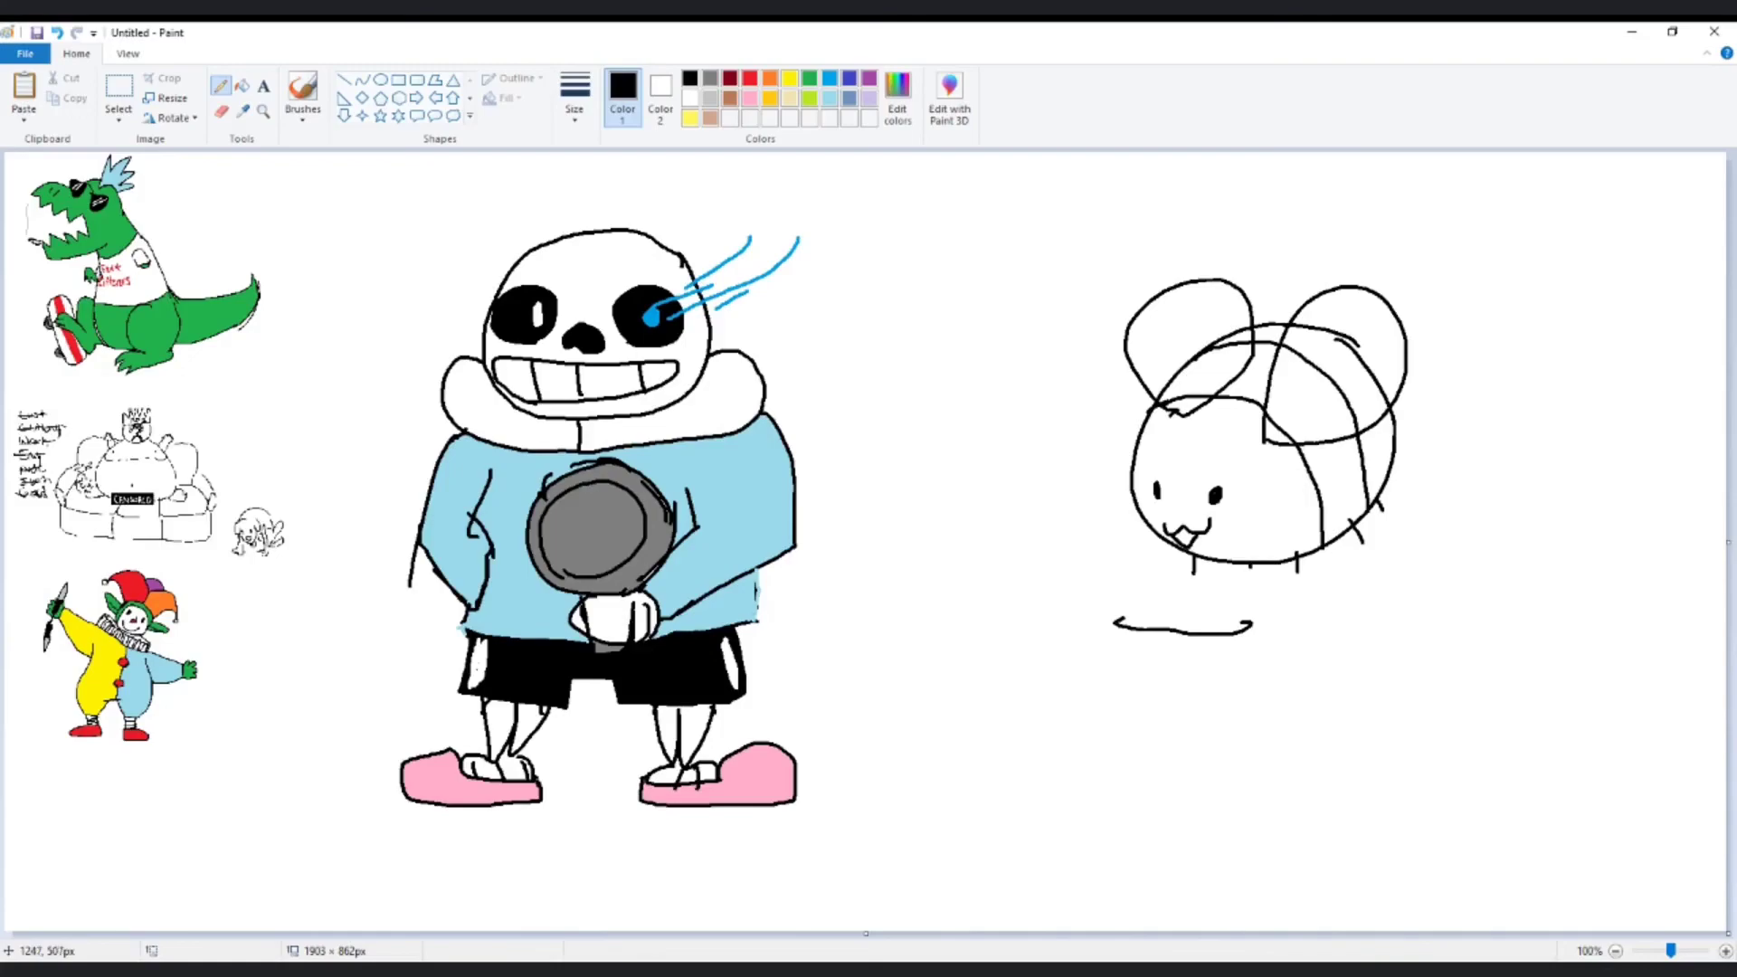
{"action": "mouse_move", "coordinate": [1107, 623]}
{"action": "left_mouse_down"}
{"action": "mouse_move", "coordinate": [1219, 604]}
{"action": "mouse_move", "coordinate": [1260, 619]}
{"action": "mouse_move", "coordinate": [1251, 642]}
{"action": "left_mouse_up"}
{"action": "mouse_move", "coordinate": [1103, 621]}
{"action": "left_mouse_down"}
{"action": "mouse_move", "coordinate": [1221, 642]}
{"action": "mouse_move", "coordinate": [1112, 652]}
{"action": "mouse_move", "coordinate": [1103, 701]}
{"action": "mouse_move", "coordinate": [1209, 737]}
{"action": "mouse_move", "coordinate": [1264, 728]}
{"action": "mouse_move", "coordinate": [1265, 643]}
{"action": "left_mouse_up"}
{"action": "left_click_drag", "start_coordinate": [1133, 667], "coordinate": [1134, 696]}
{"action": "mouse_move", "coordinate": [1144, 667]}
{"action": "left_mouse_down"}
{"action": "mouse_move", "coordinate": [1147, 701]}
{"action": "mouse_move", "coordinate": [1168, 673]}
{"action": "mouse_move", "coordinate": [1207, 669]}
{"action": "mouse_move", "coordinate": [1239, 699]}
{"action": "mouse_move", "coordinate": [1237, 677]}
{"action": "left_mouse_up"}
{"action": "left_click_drag", "start_coordinate": [1239, 661], "coordinate": [1259, 665]}
- Draw a golden honey stream pouring from the bee's mouth into the pot, with small drips on both sides
{"action": "left_click", "coordinate": [770, 98]}
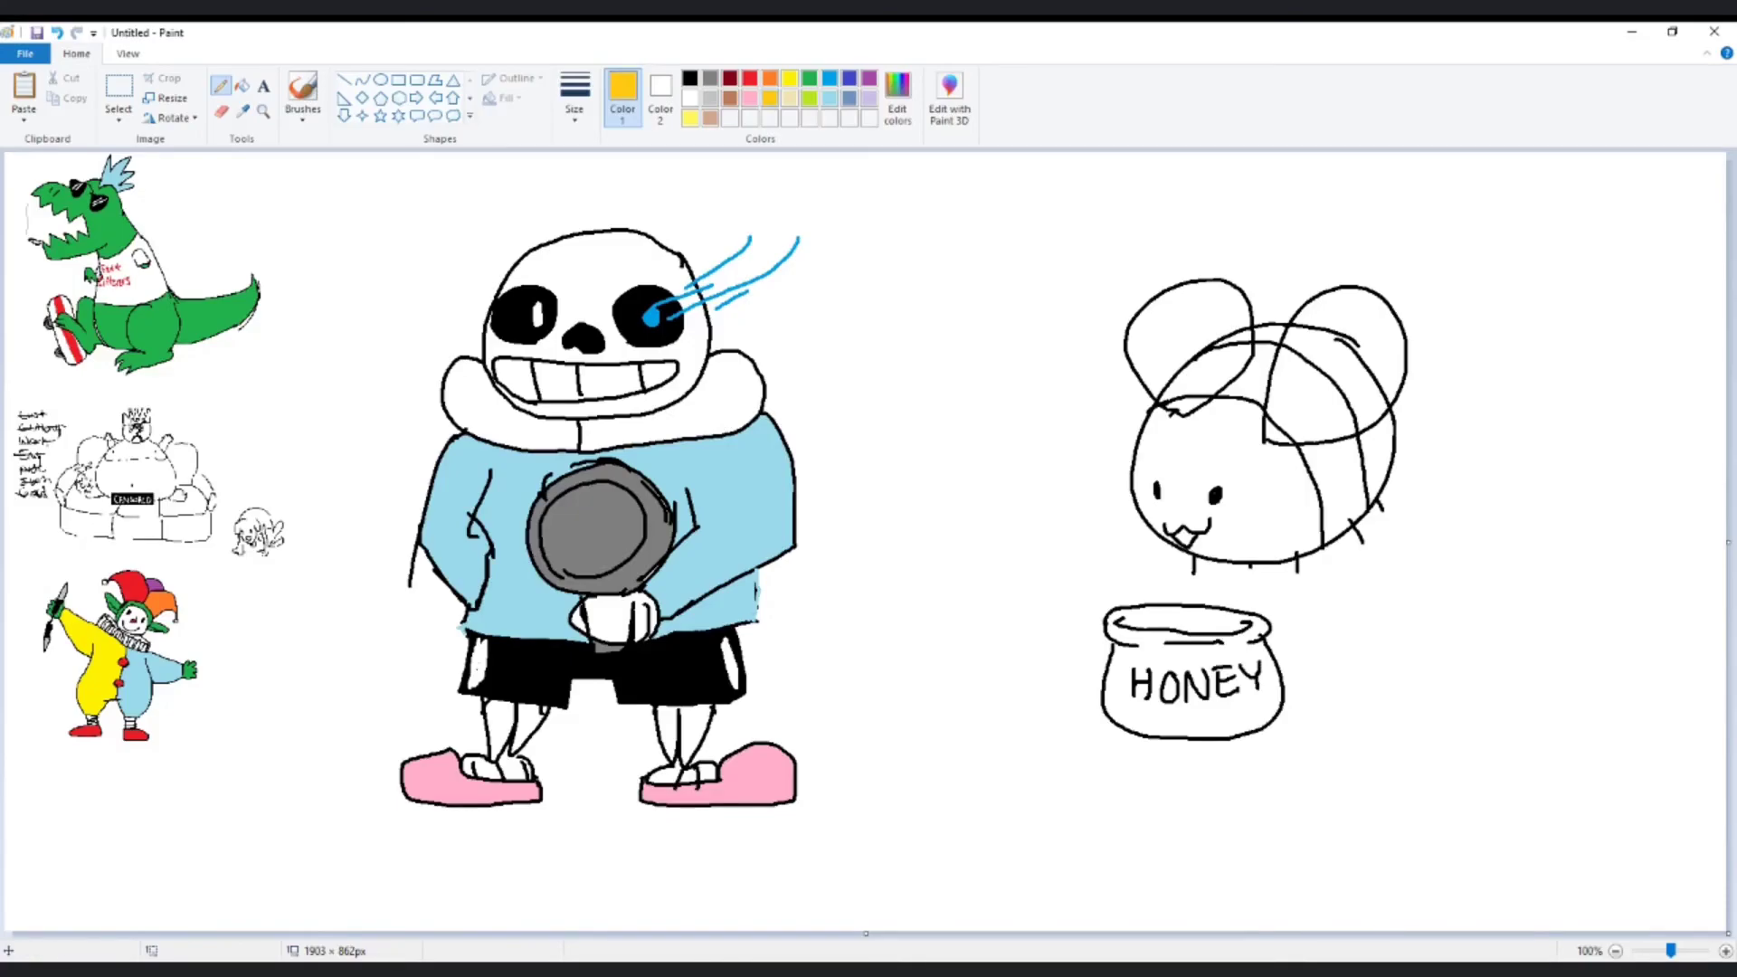
{"action": "mouse_move", "coordinate": [1182, 529]}
{"action": "left_mouse_down"}
{"action": "mouse_move", "coordinate": [1177, 612]}
{"action": "mouse_move", "coordinate": [1199, 542]}
{"action": "mouse_move", "coordinate": [1180, 578]}
{"action": "mouse_move", "coordinate": [1180, 595]}
{"action": "mouse_move", "coordinate": [1195, 539]}
{"action": "mouse_move", "coordinate": [1191, 621]}
{"action": "mouse_move", "coordinate": [1177, 595]}
{"action": "left_mouse_up"}
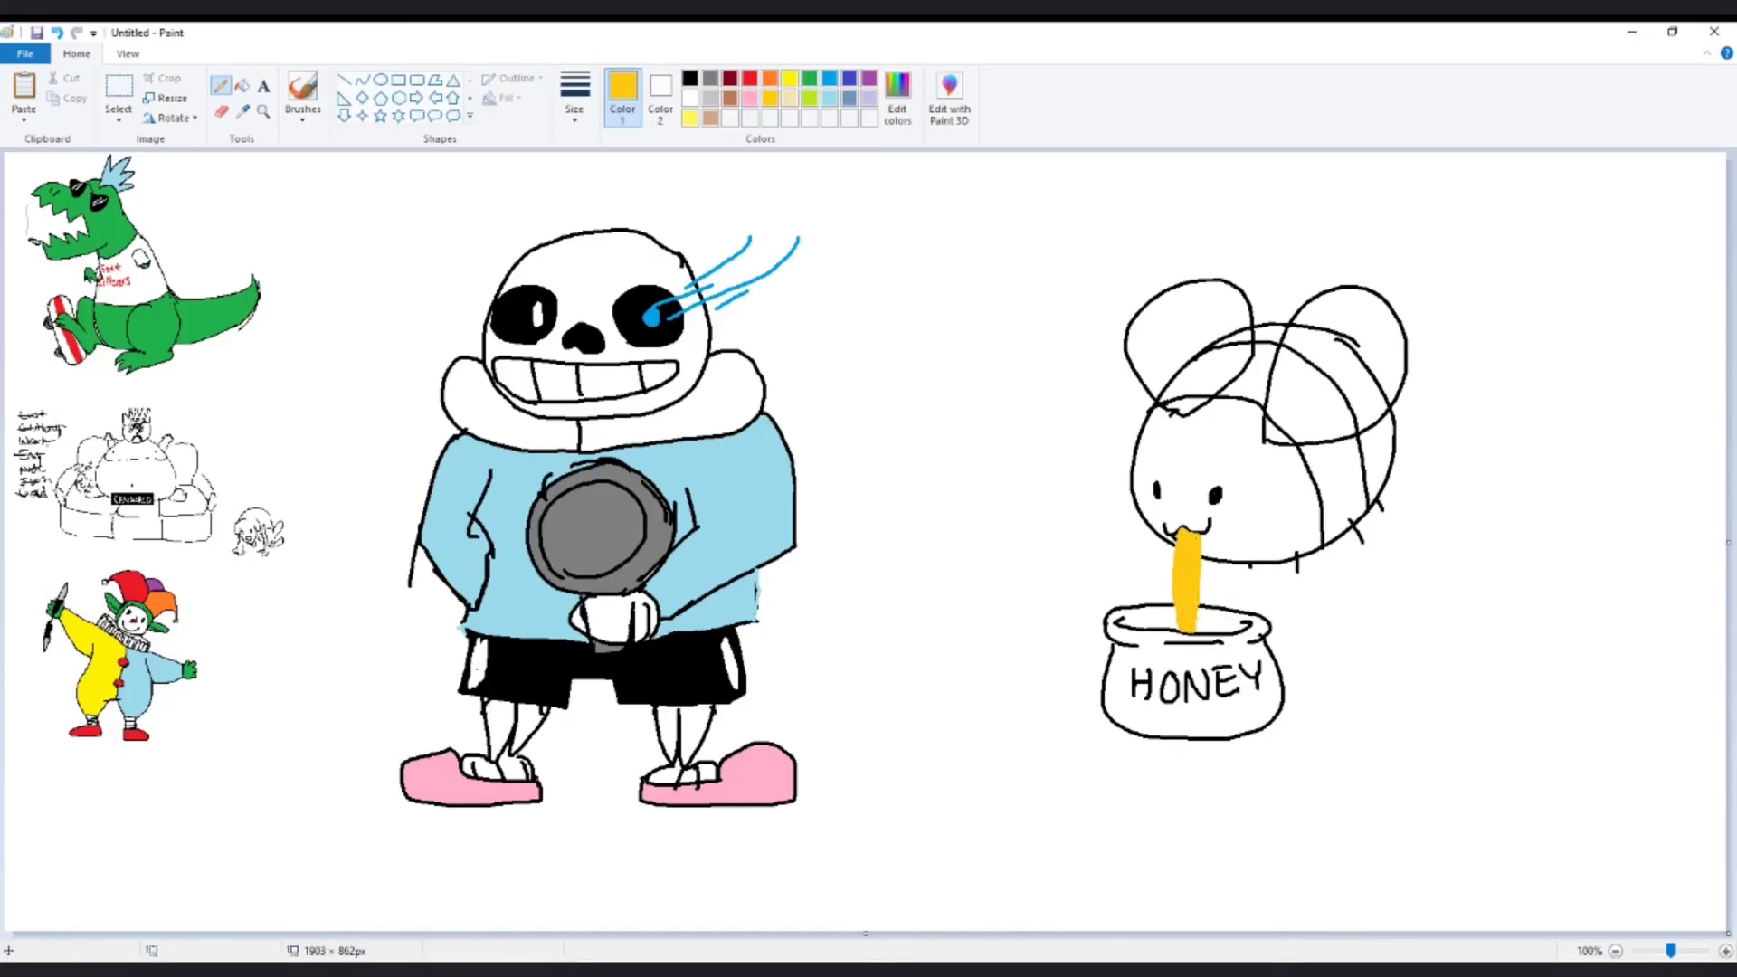
{"action": "mouse_move", "coordinate": [1174, 541]}
{"action": "left_mouse_down"}
{"action": "mouse_move", "coordinate": [1167, 572]}
{"action": "mouse_move", "coordinate": [1211, 588]}
{"action": "left_mouse_up"}
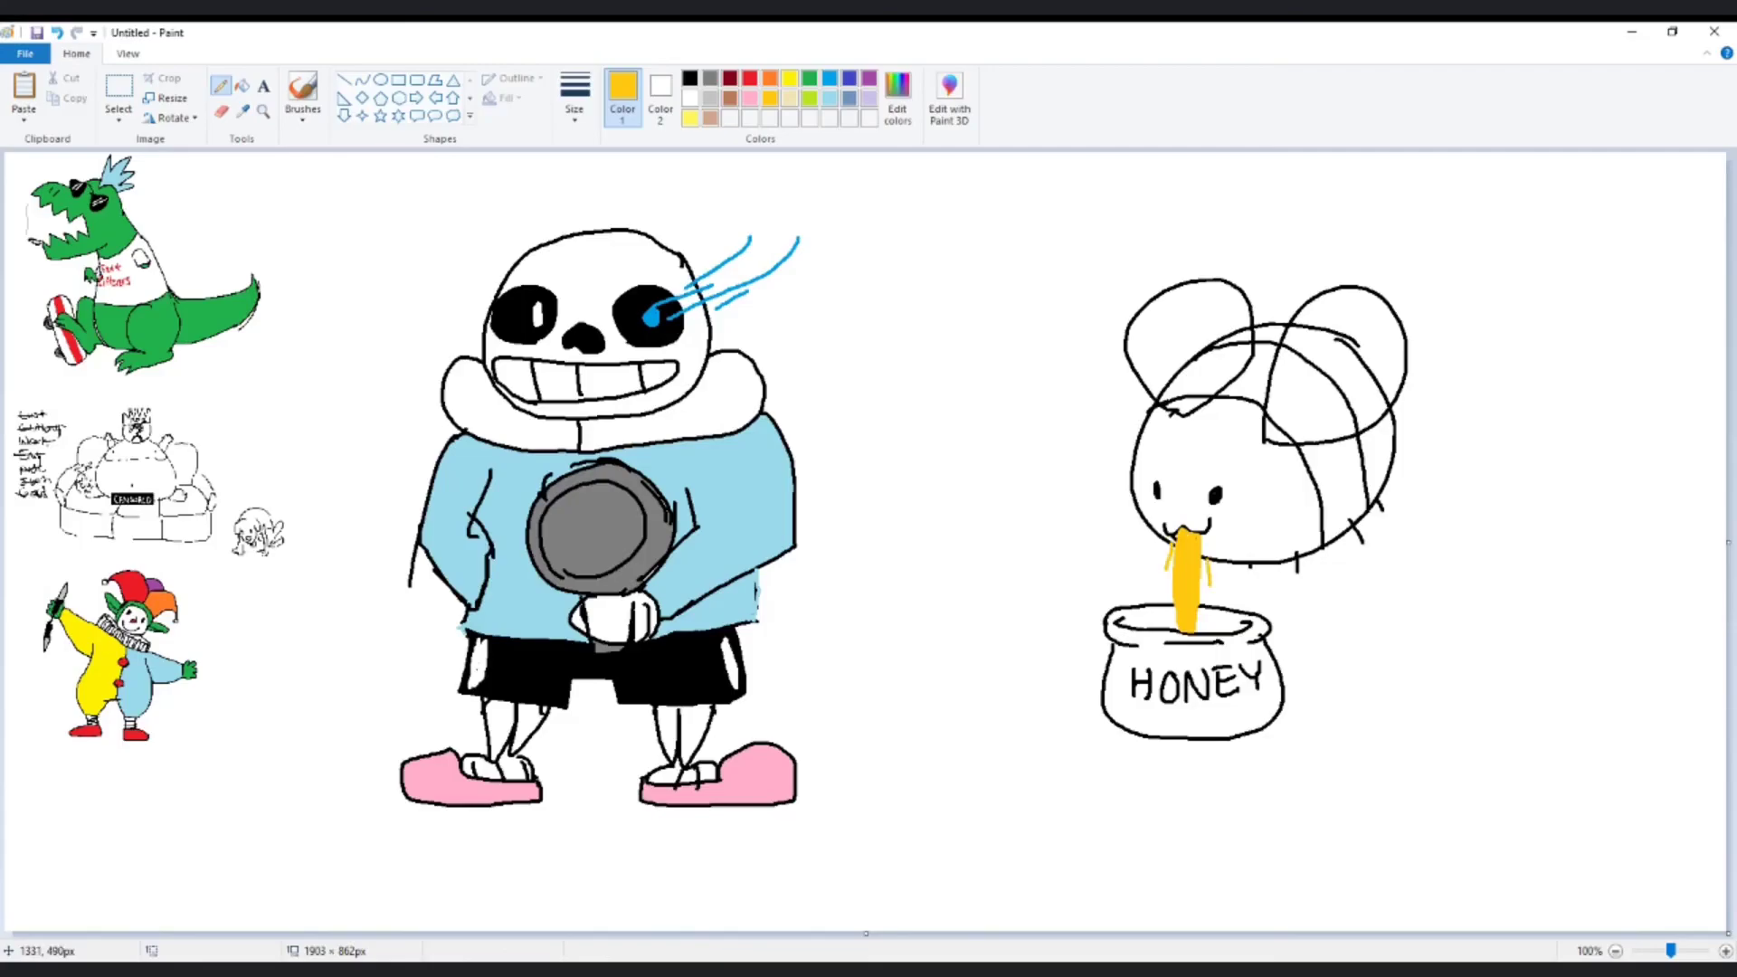